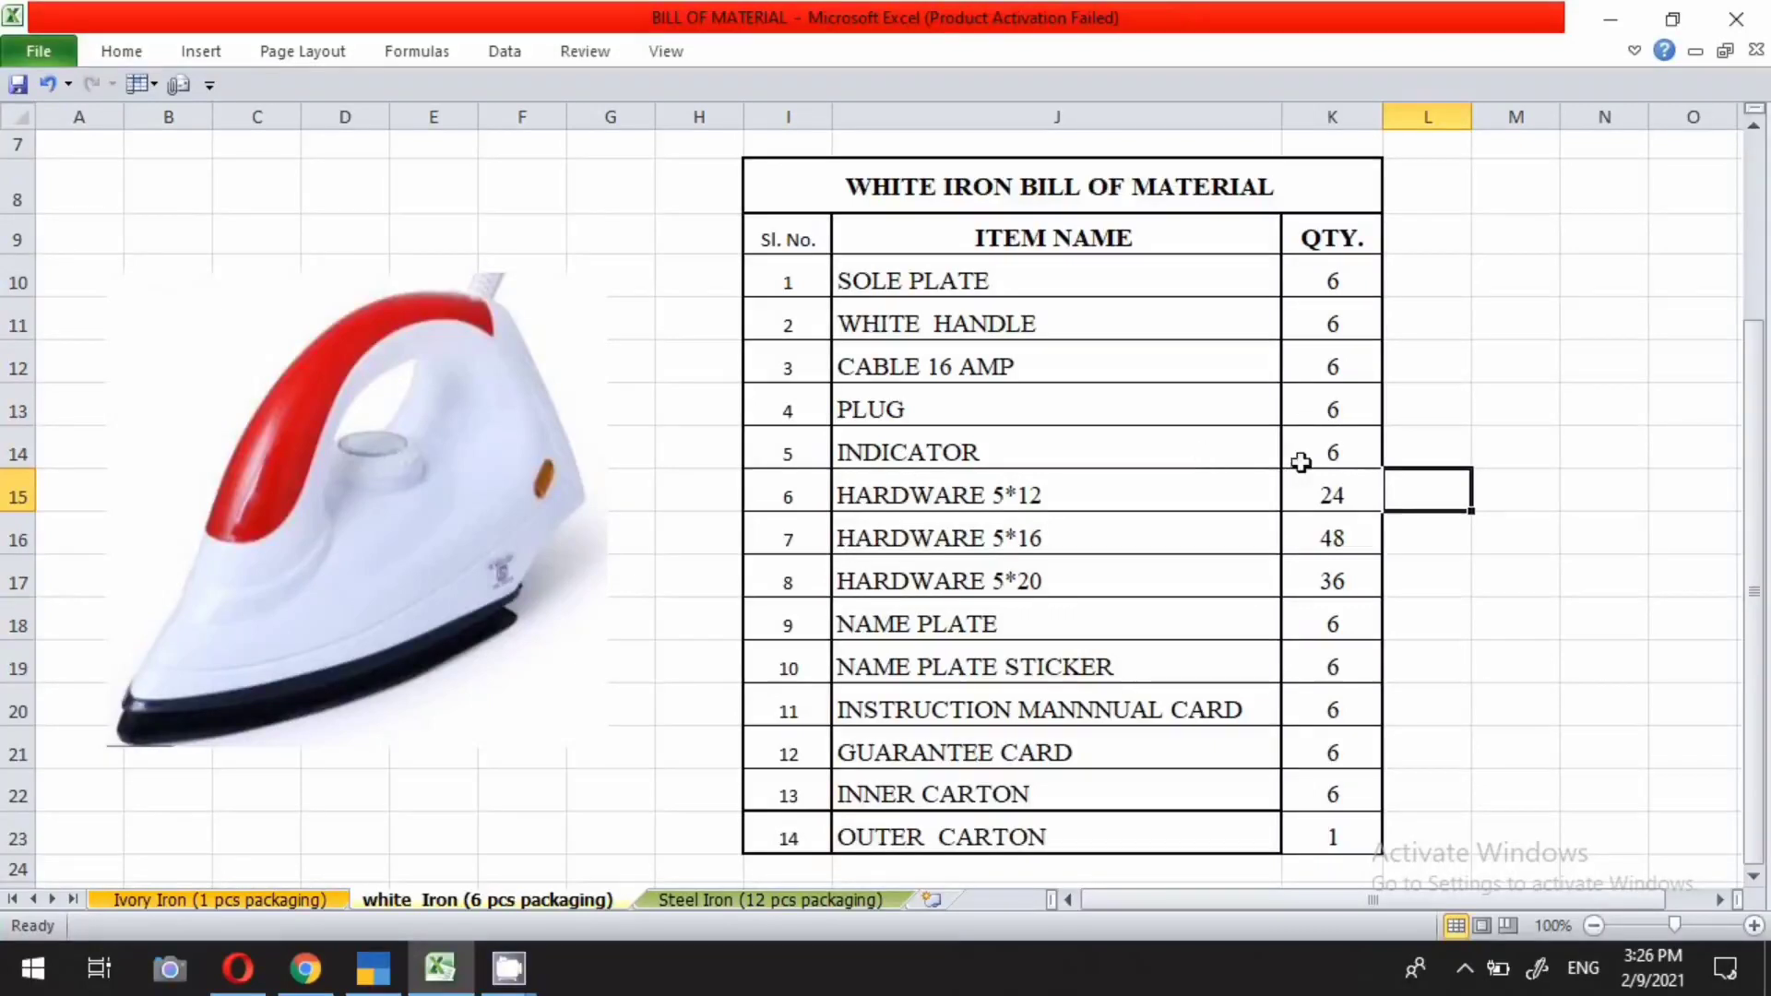
pyautogui.click(1141, 499)
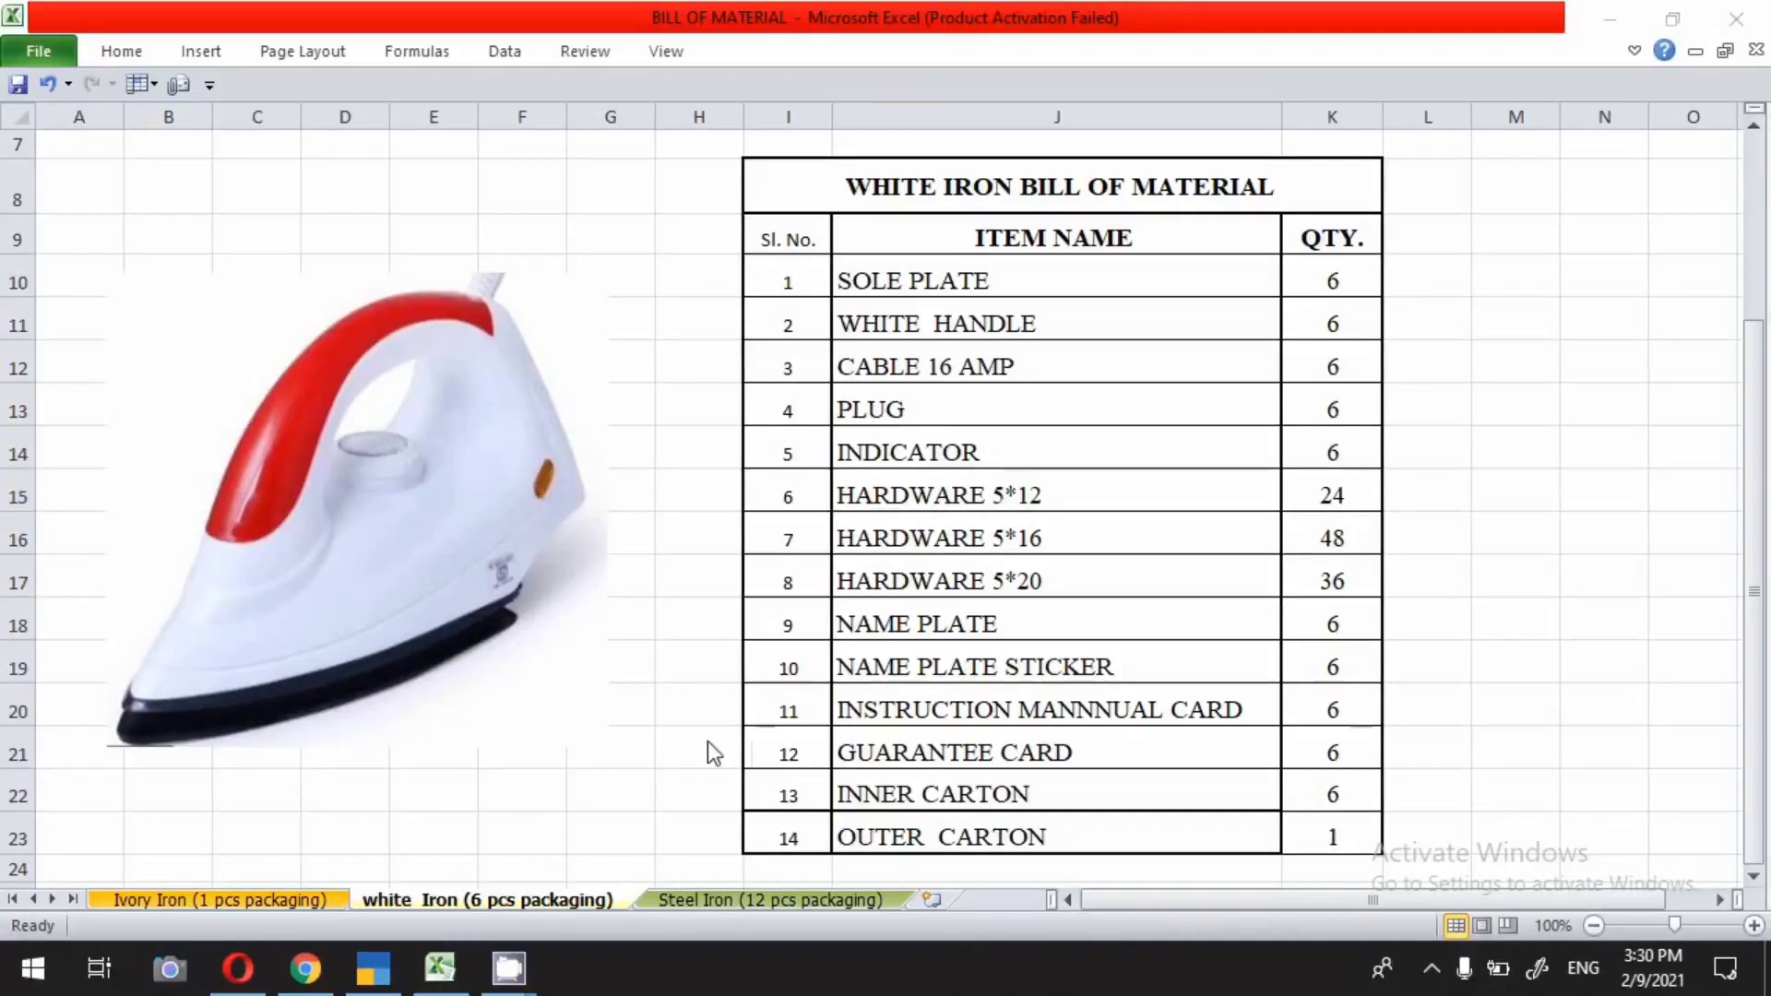
pyautogui.click(947, 845)
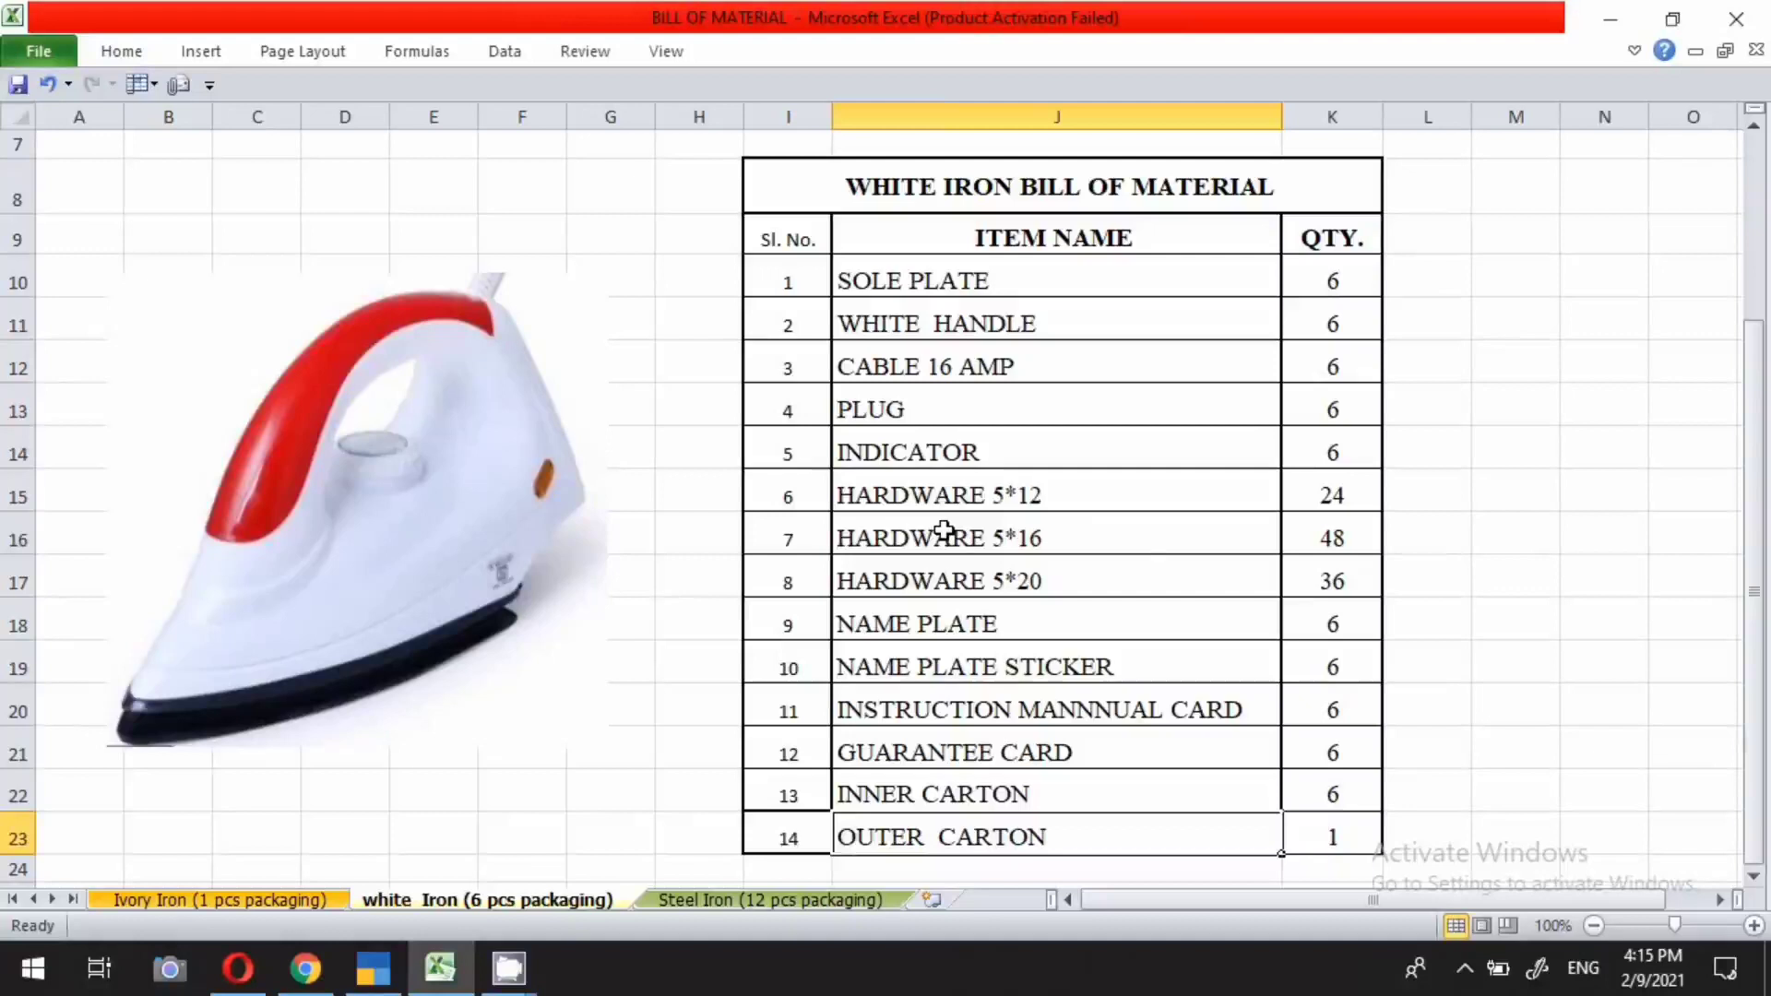
# Switch to TallyPrime and start a purchase voucher dated 9-2 with supplier invoice number 6547, keeping the same invoice date
pyautogui.click(373, 969)
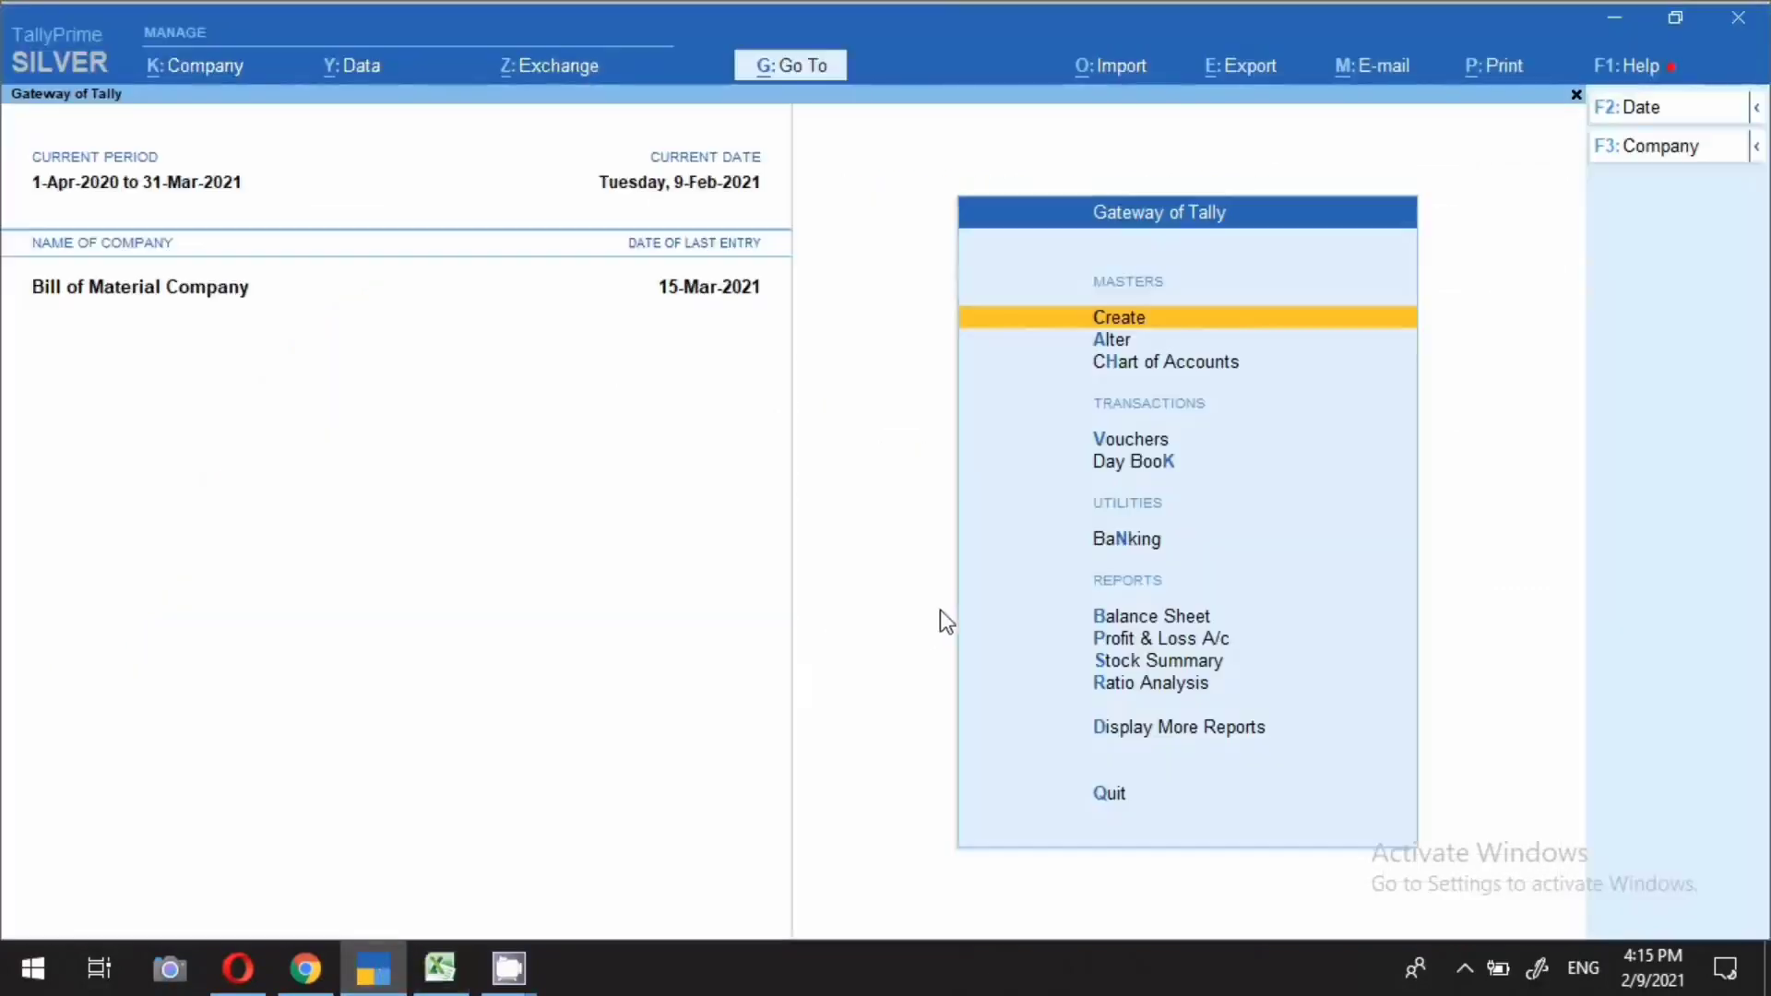
pyautogui.press('v')
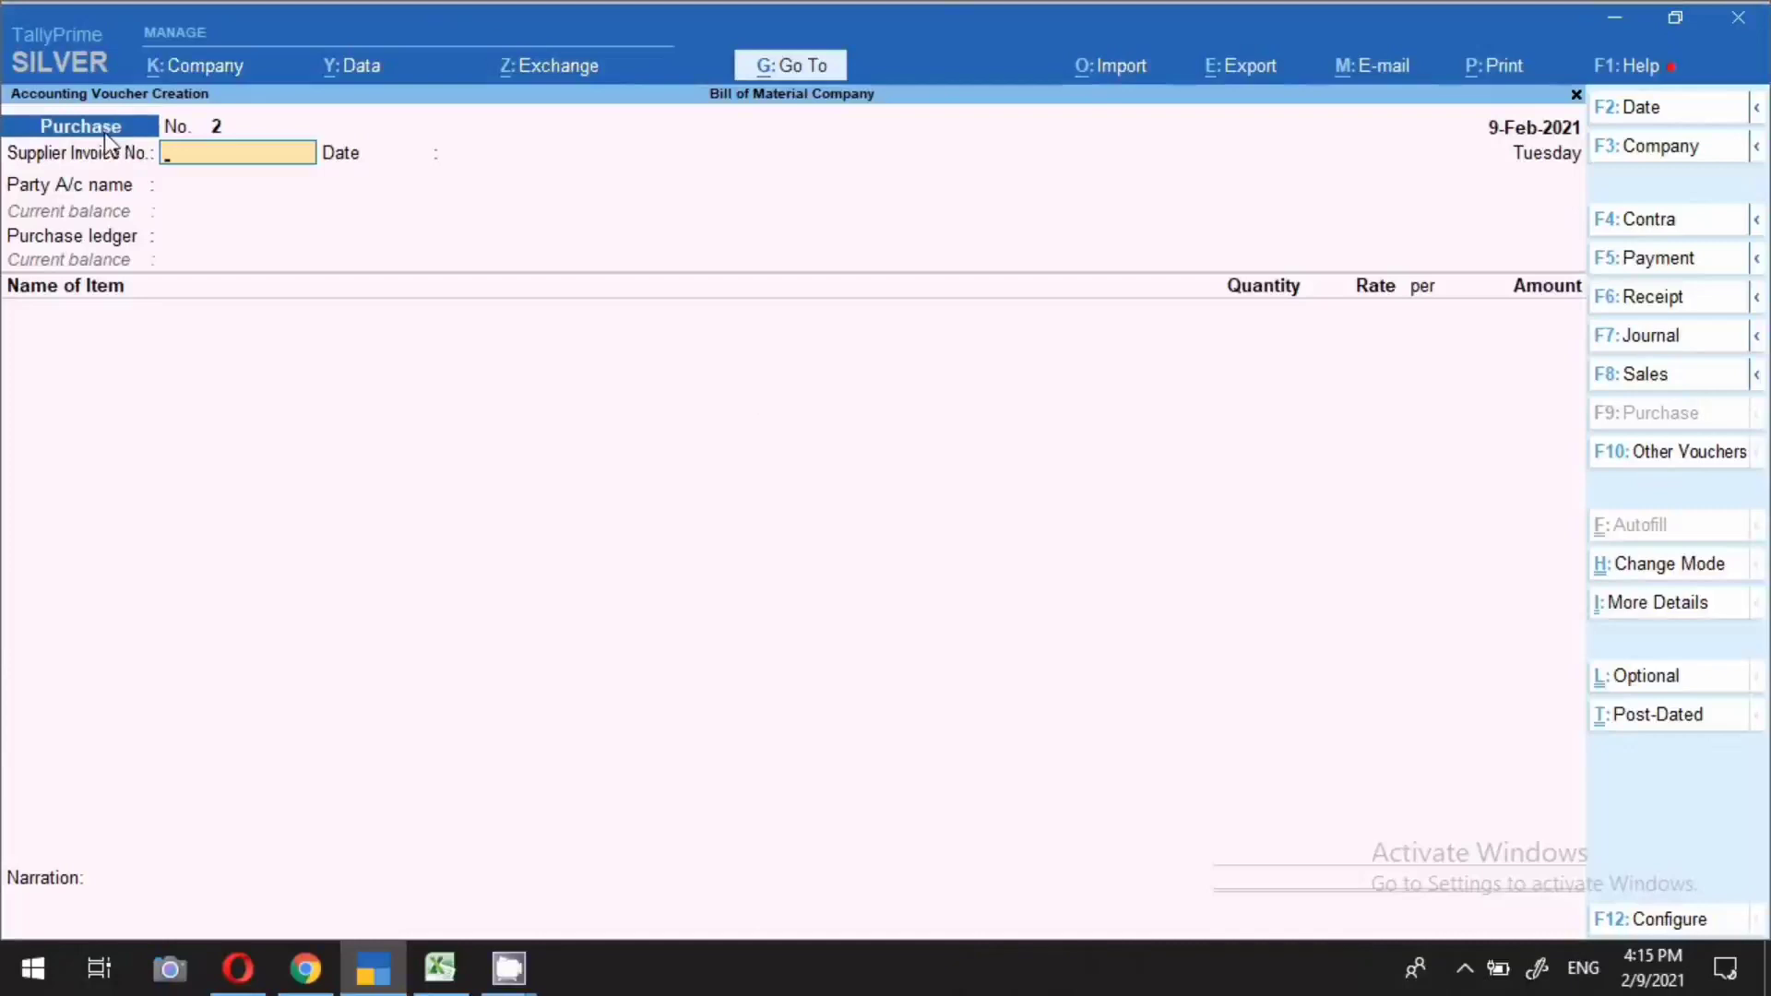
pyautogui.press('F2')
pyautogui.write('9-2')
pyautogui.press('Return')
pyautogui.write('6547')
pyautogui.press('Return')
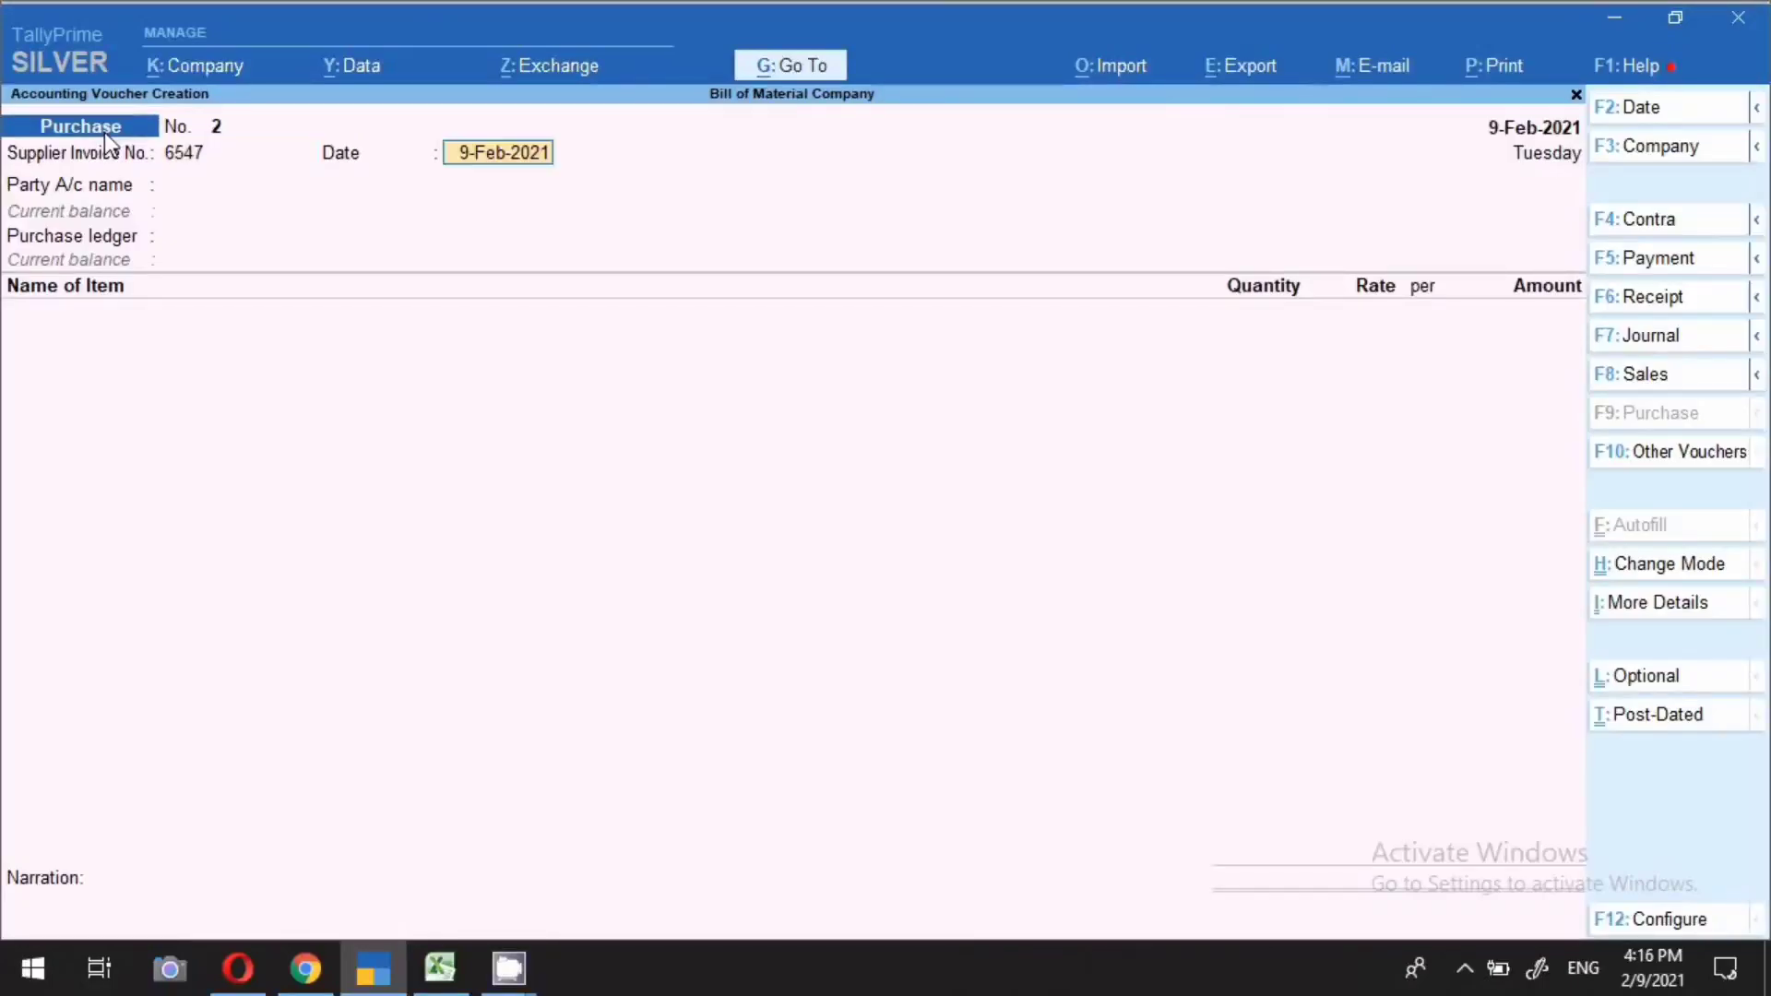
pyautogui.press('Return')
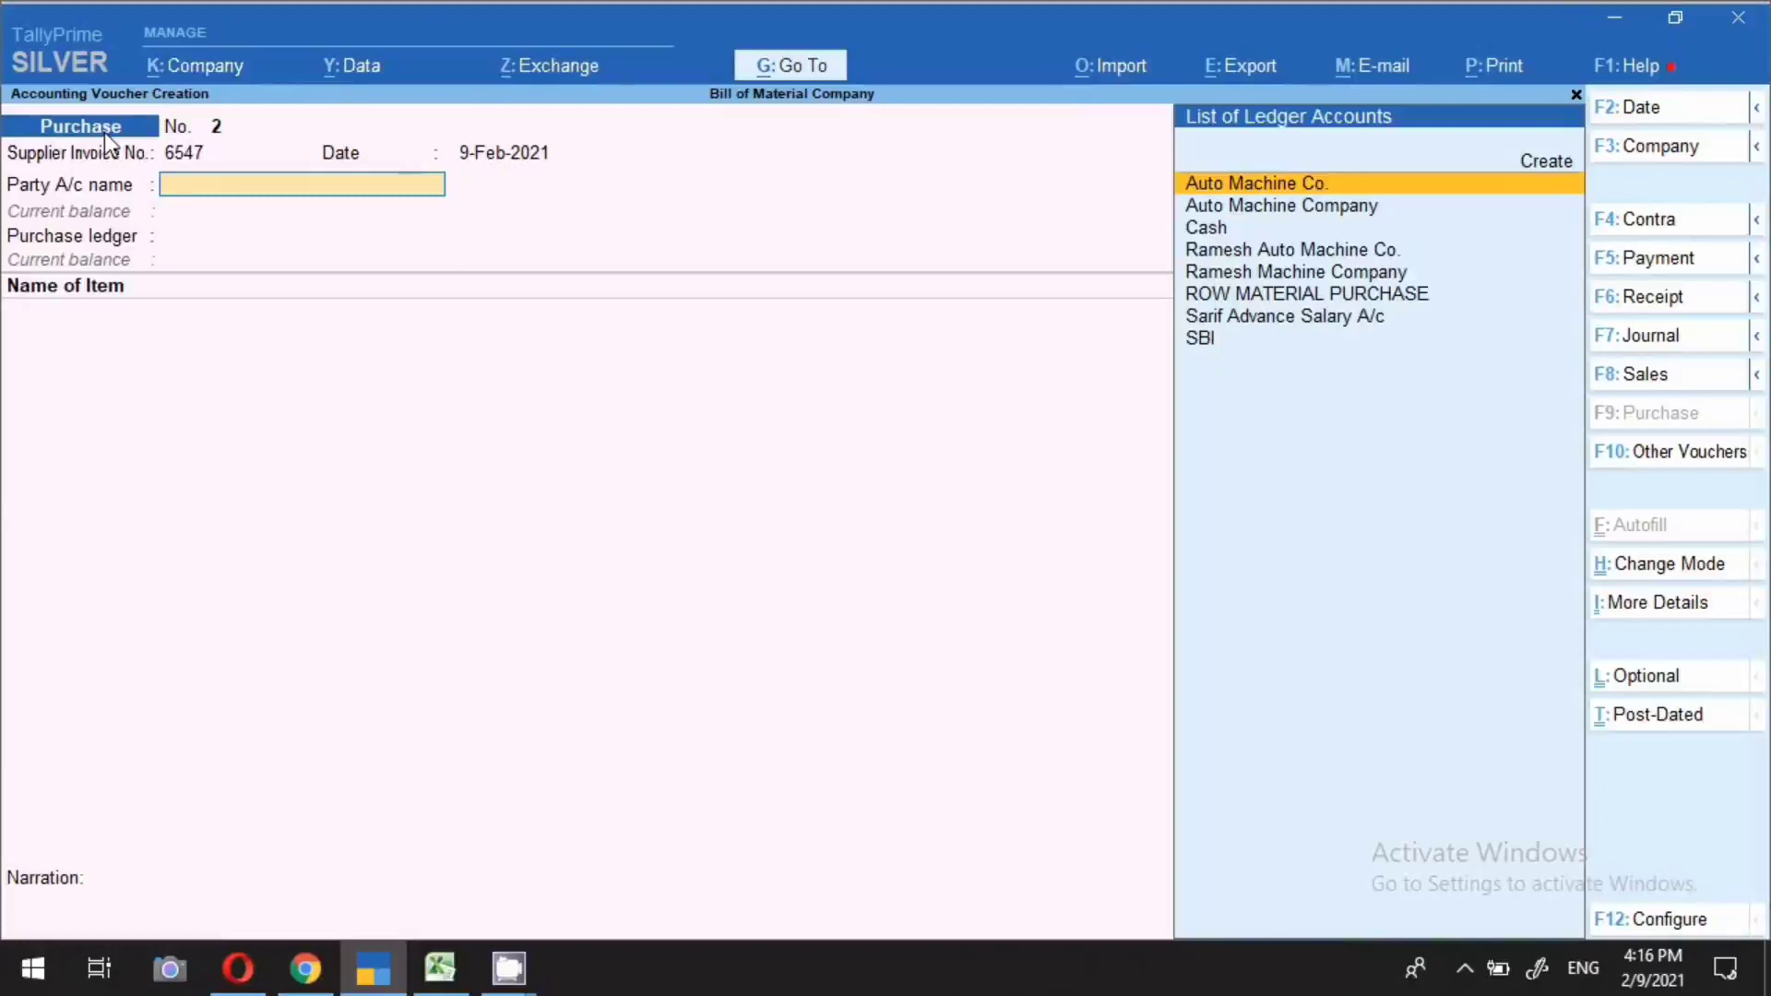
# Set the party account to ROW MATERIAL PURCHASE, accept the default receipt and party details, and choose PURCHASE as the purchase ledger
pyautogui.write('Ra')
pyautogui.press('BackSpace')
pyautogui.write('o')
pyautogui.press('Return')
pyautogui.press('Return')
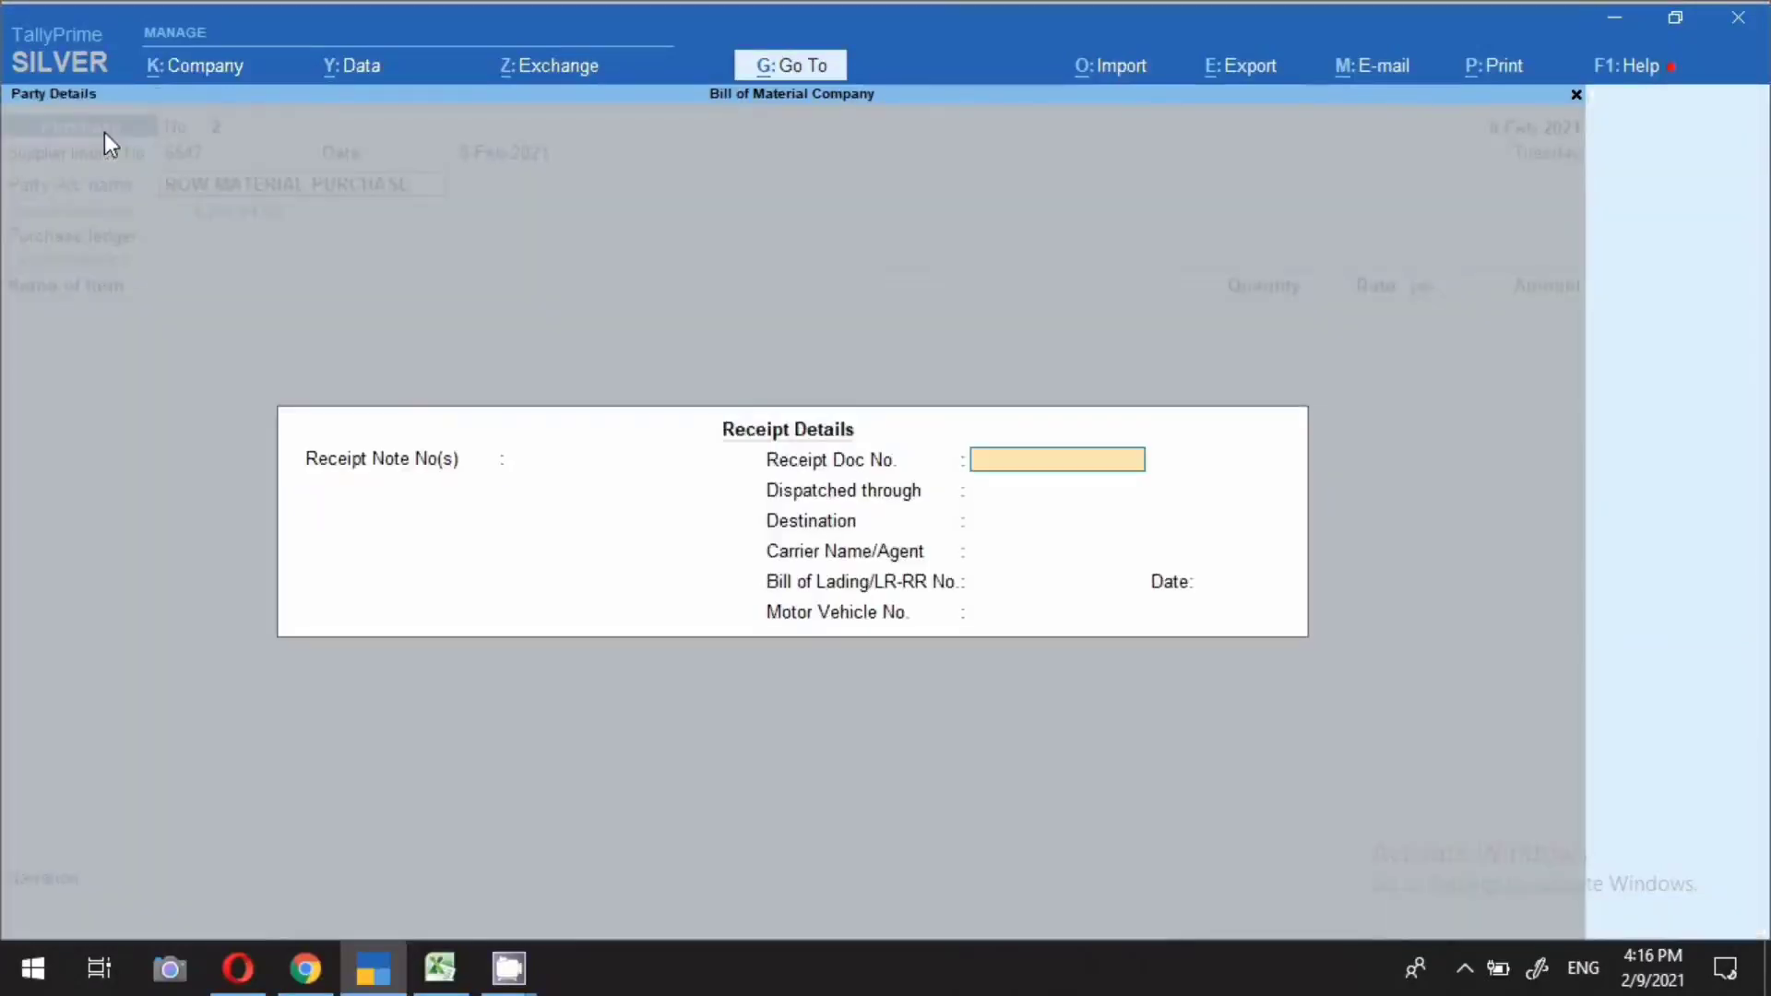
pyautogui.press('Return')
pyautogui.press('Return')
pyautogui.press('Return')
pyautogui.press('Return')
pyautogui.press('Return')
pyautogui.press('Return')
pyautogui.press('Return')
pyautogui.press('Return')
pyautogui.press('Return')
pyautogui.press('Return')
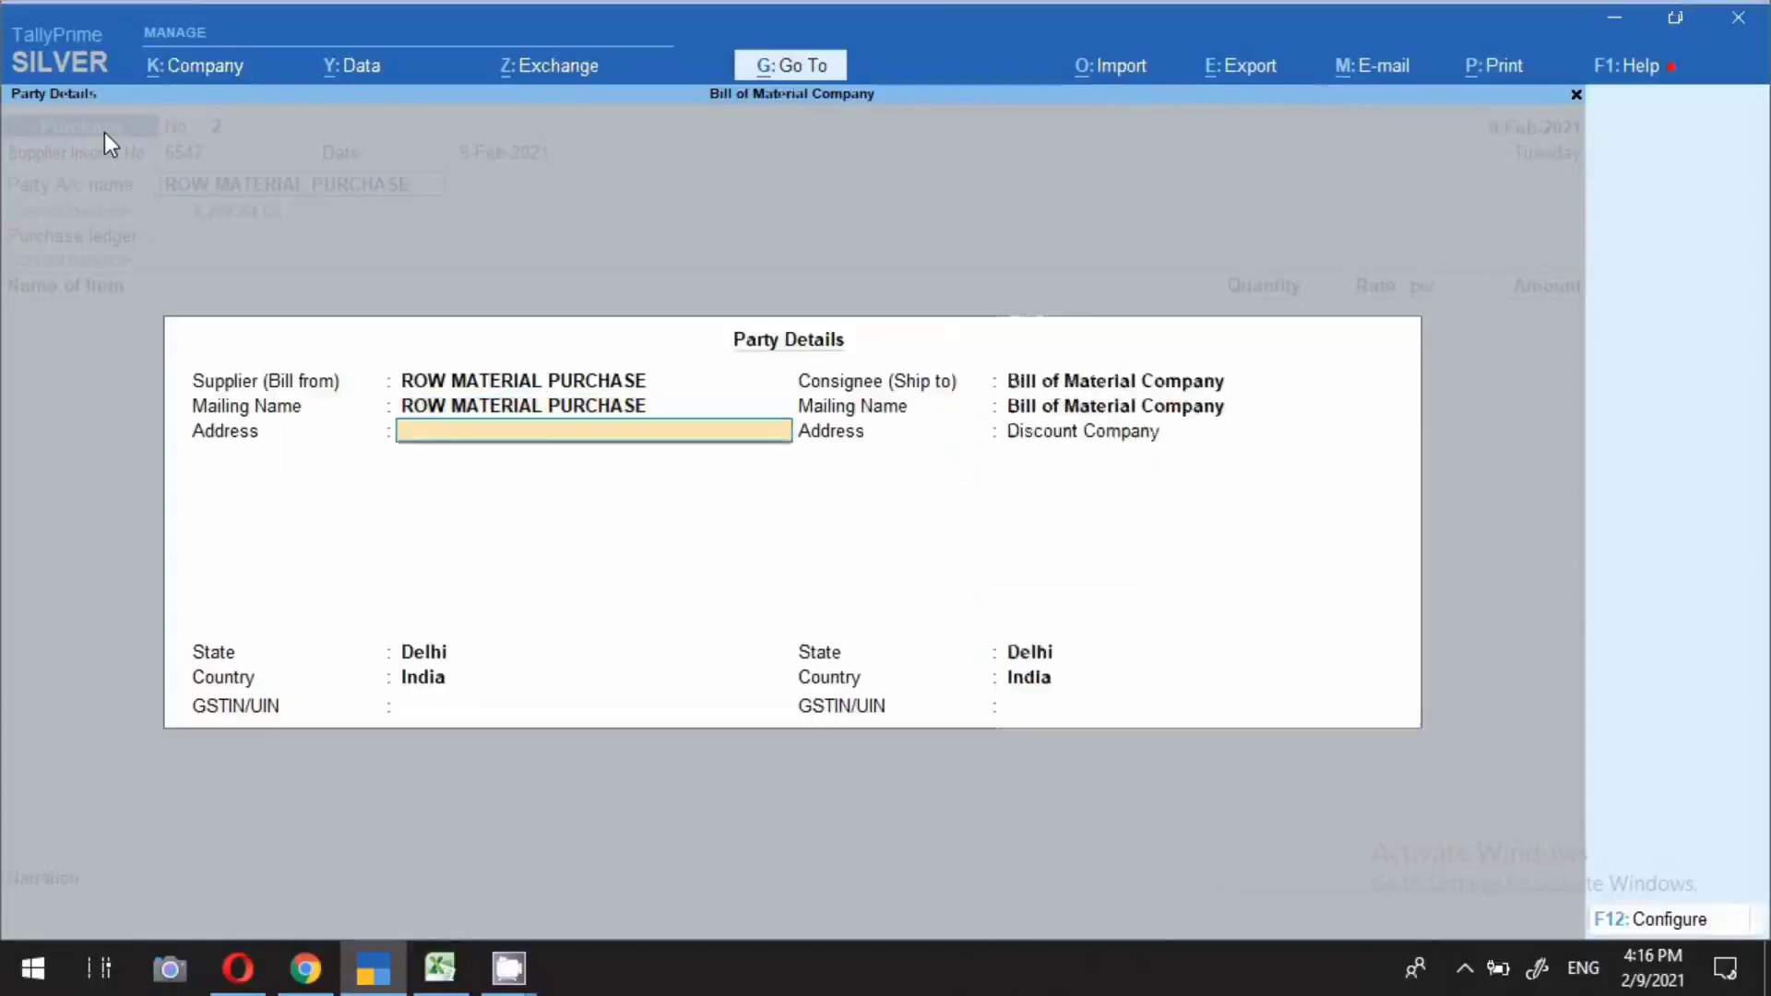
pyautogui.press('Return')
pyautogui.press('Return')
pyautogui.press('Return')
pyautogui.press('Return')
pyautogui.press('Return')
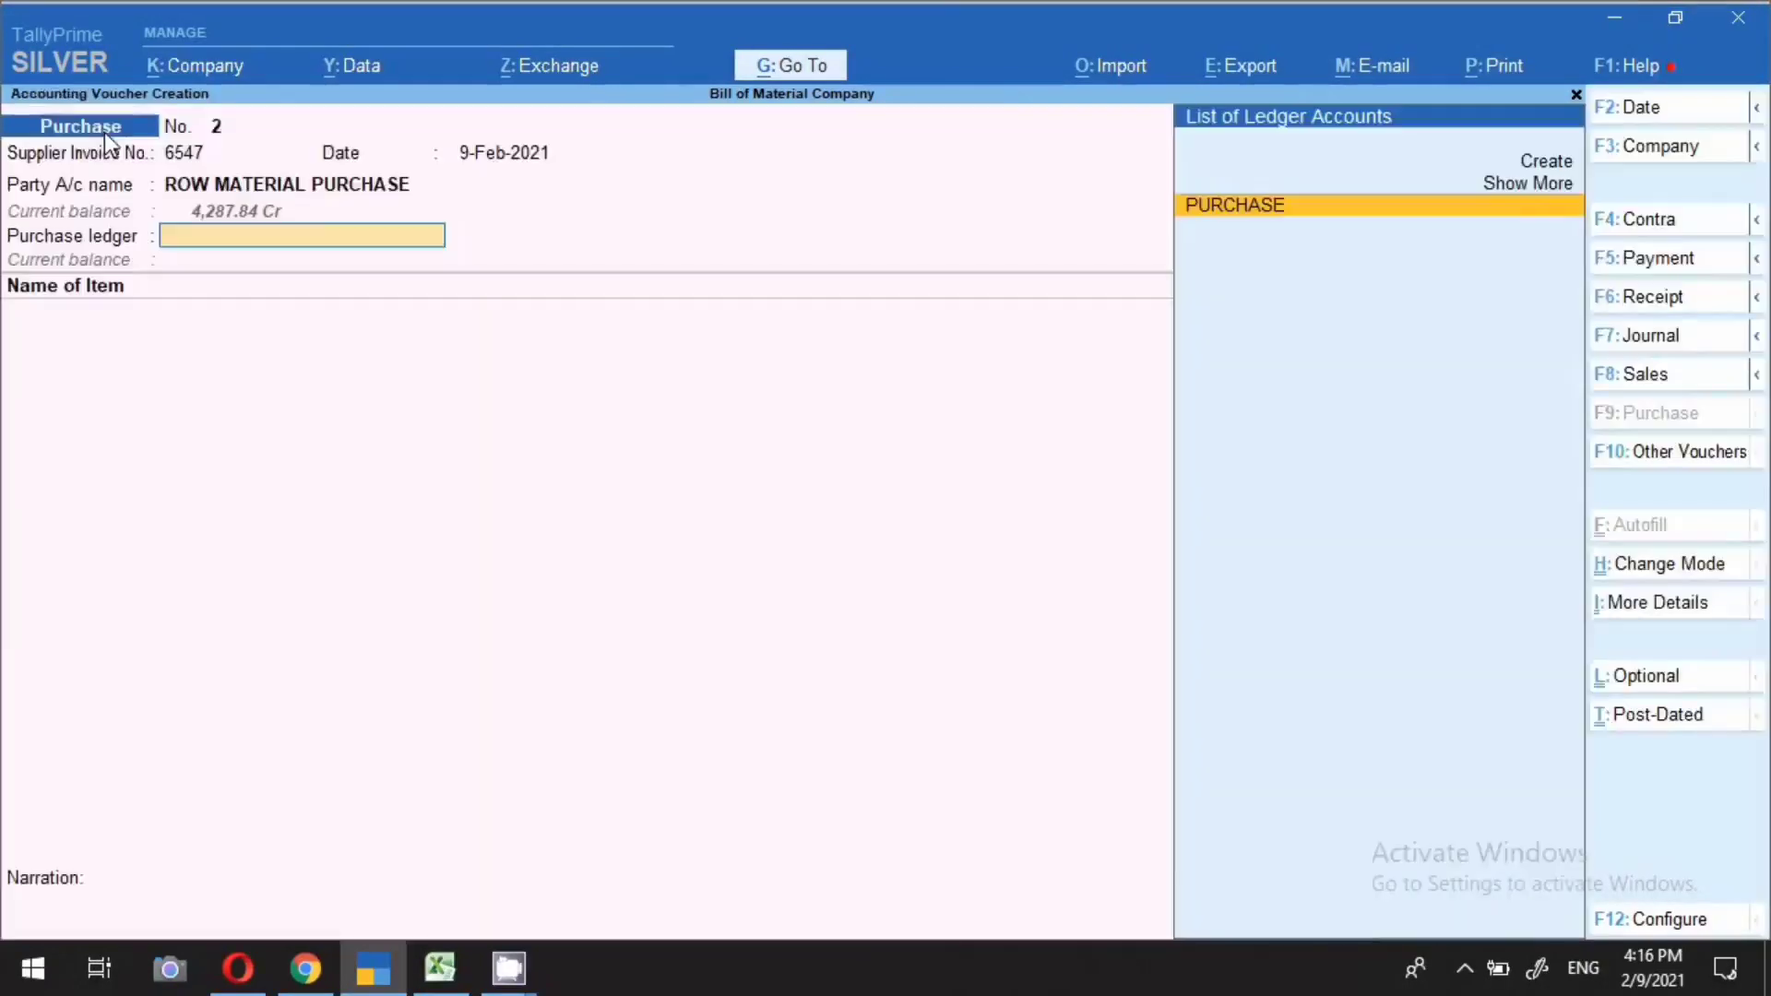
pyautogui.press('Return')
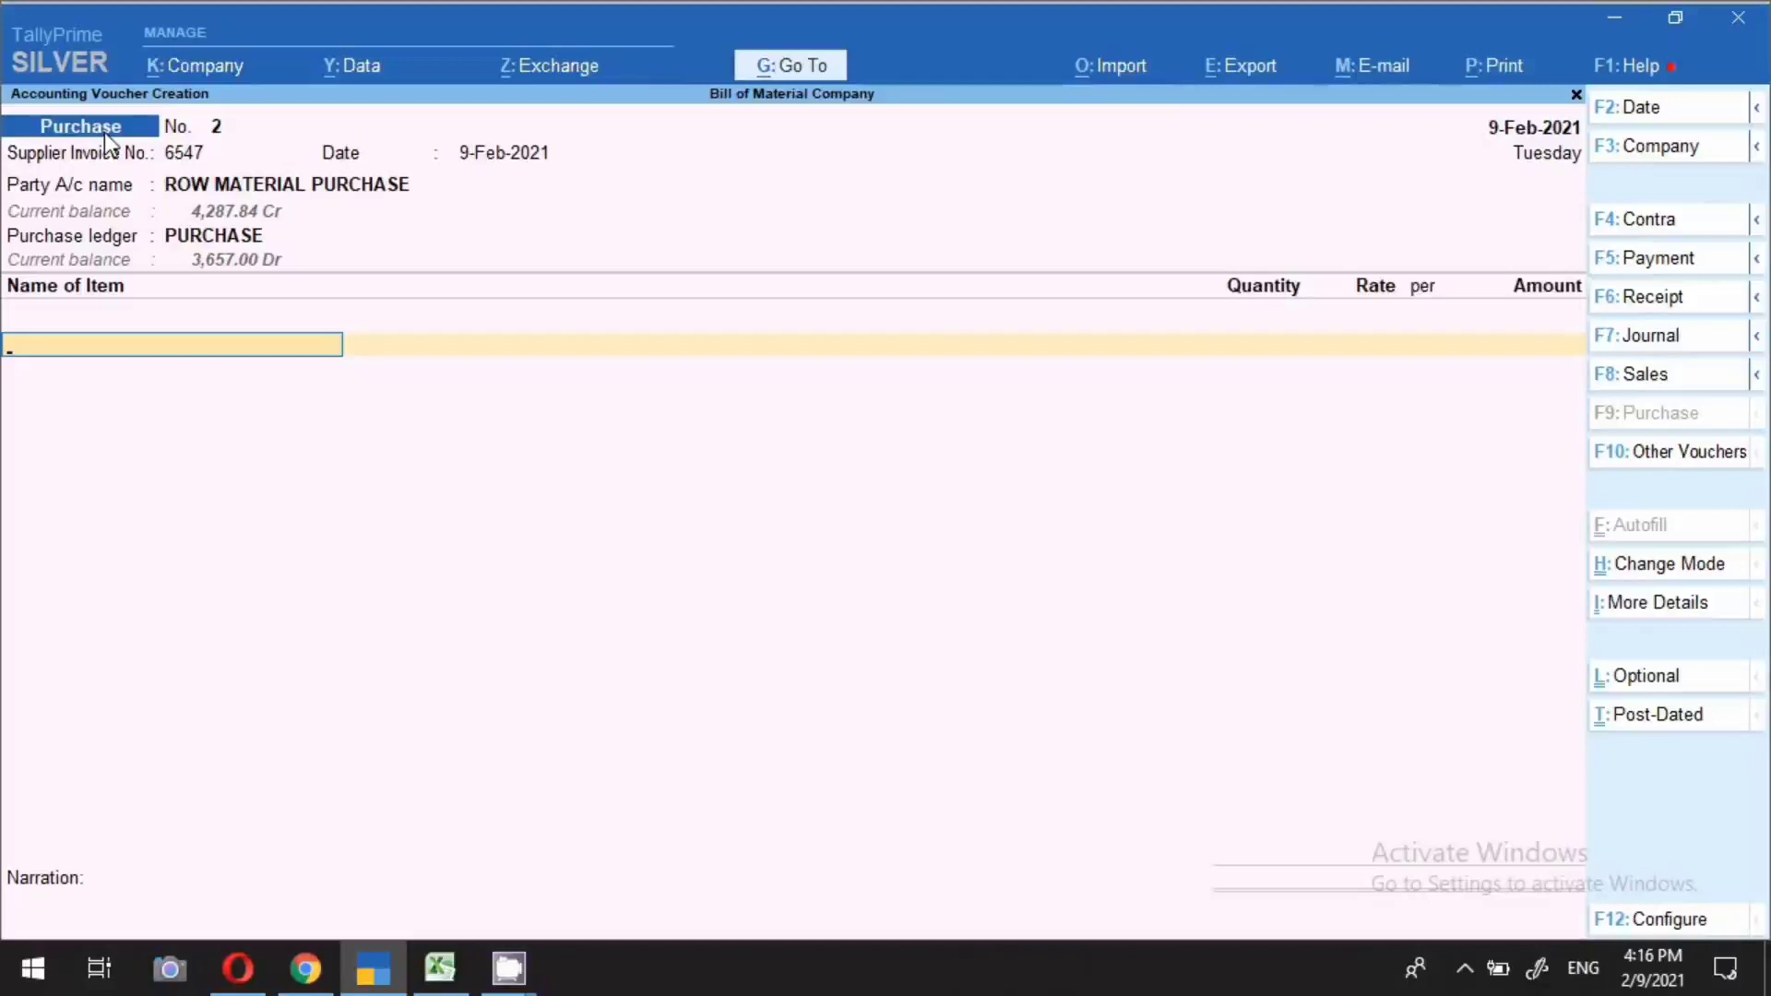
# Check the component list in the Excel bill of material, and add SOLE PLATE to the TallyPrime voucher with 10 PCS at the default 50.00 rate
pyautogui.press('alt')
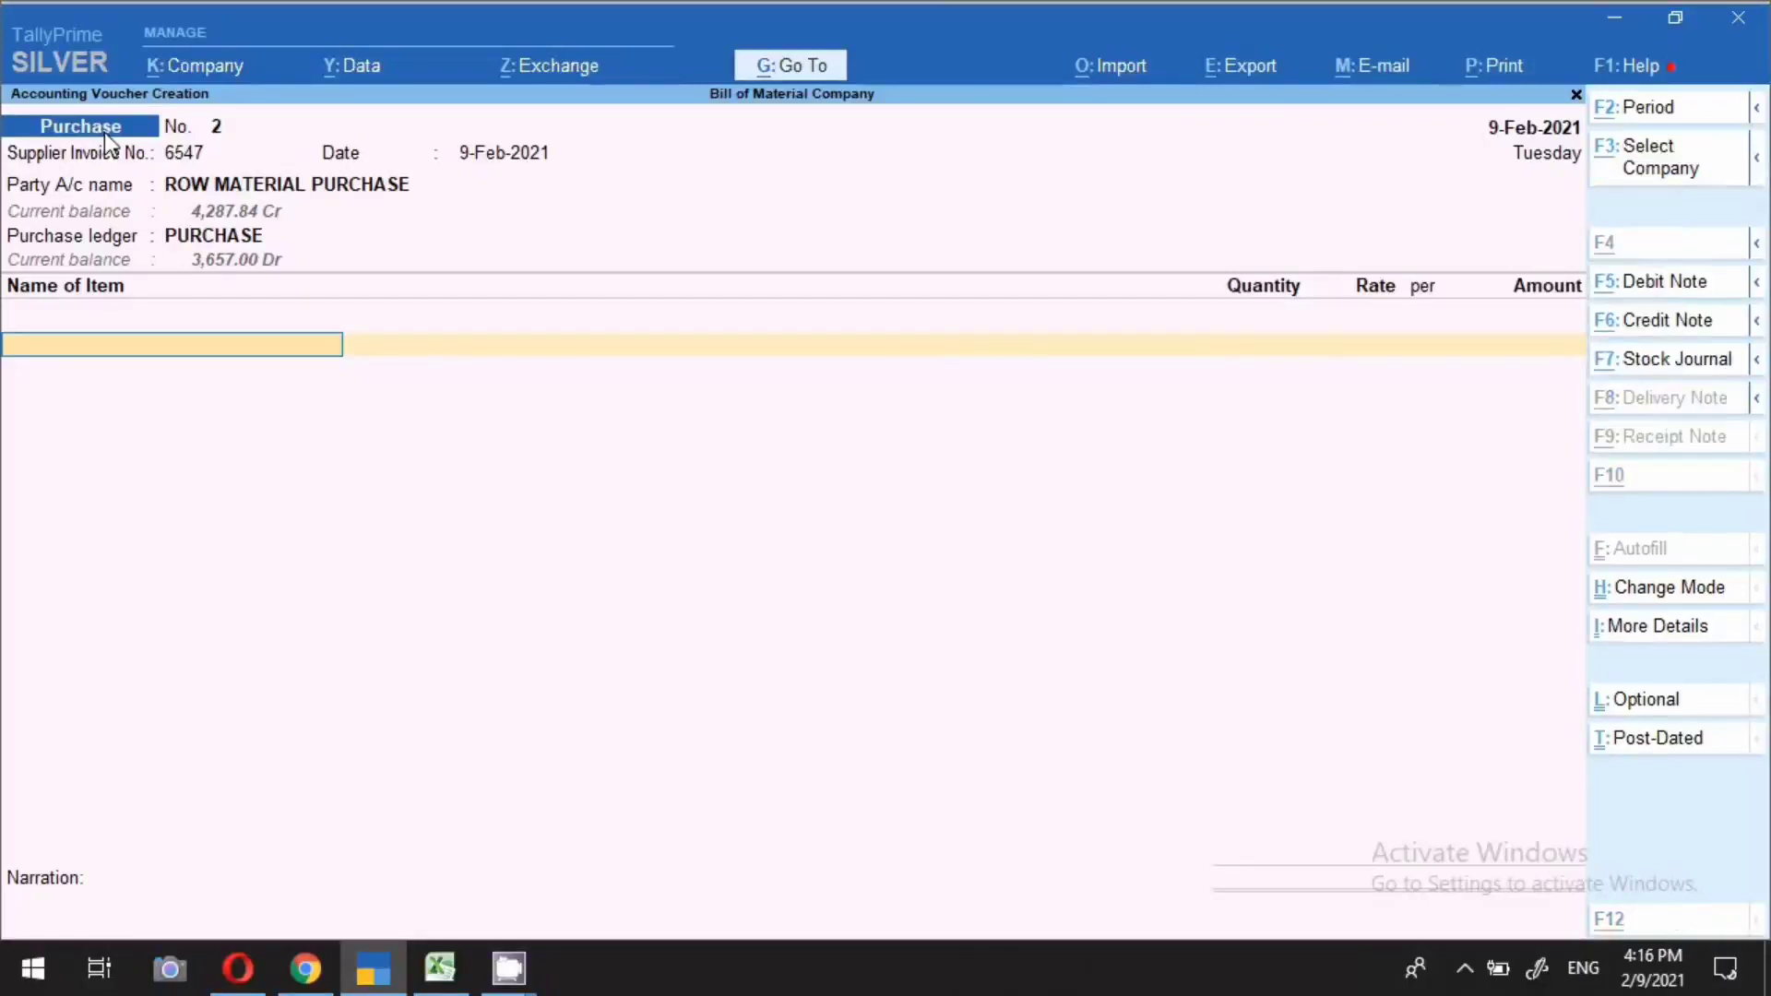
pyautogui.hotkey('alt', 'Tab')
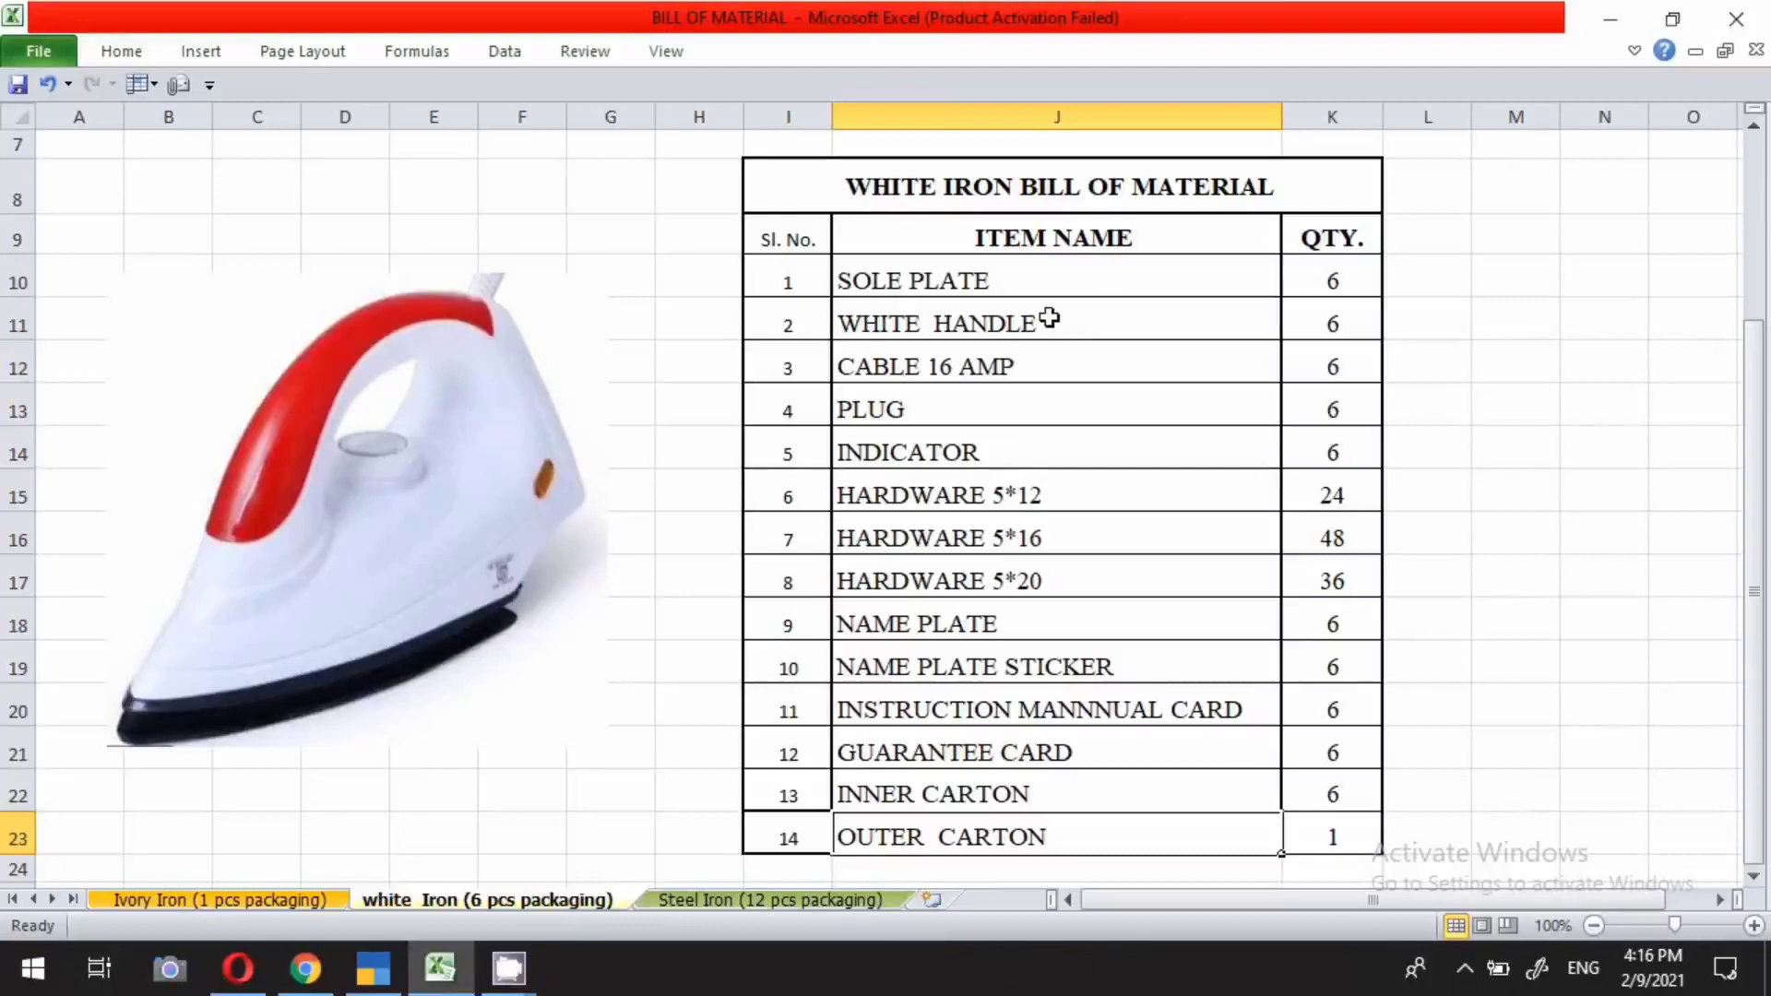
pyautogui.click(373, 966)
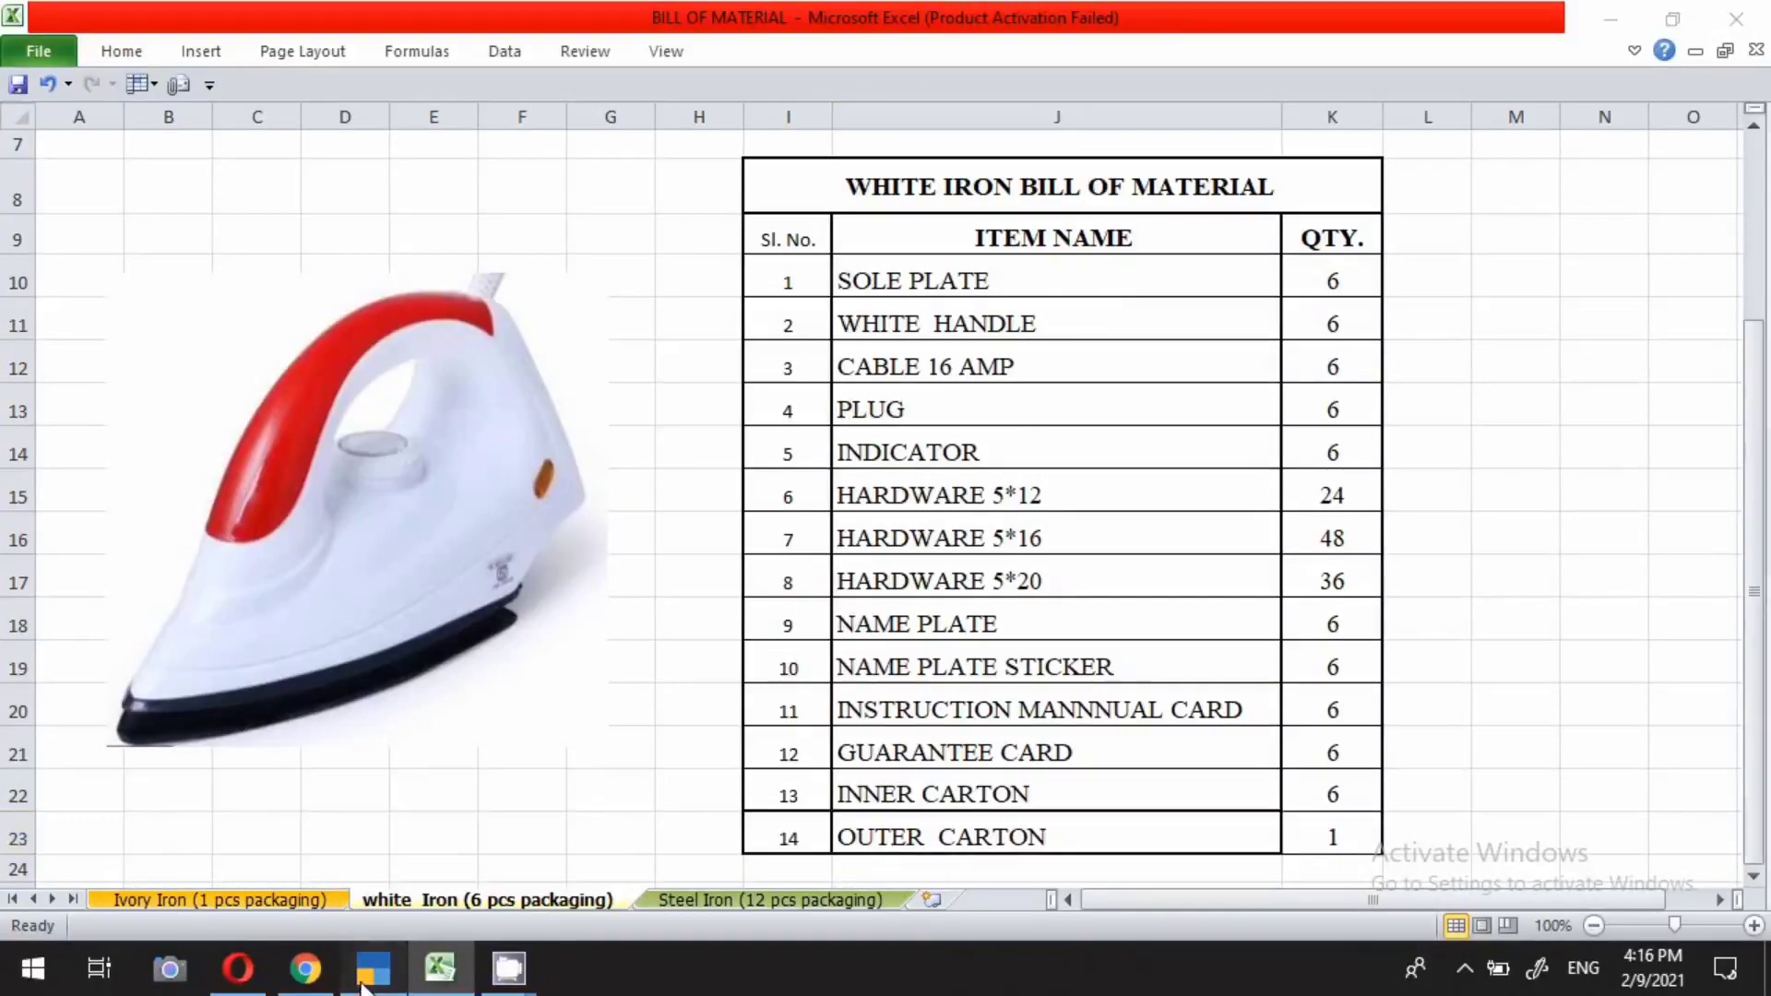
pyautogui.write('Sol')
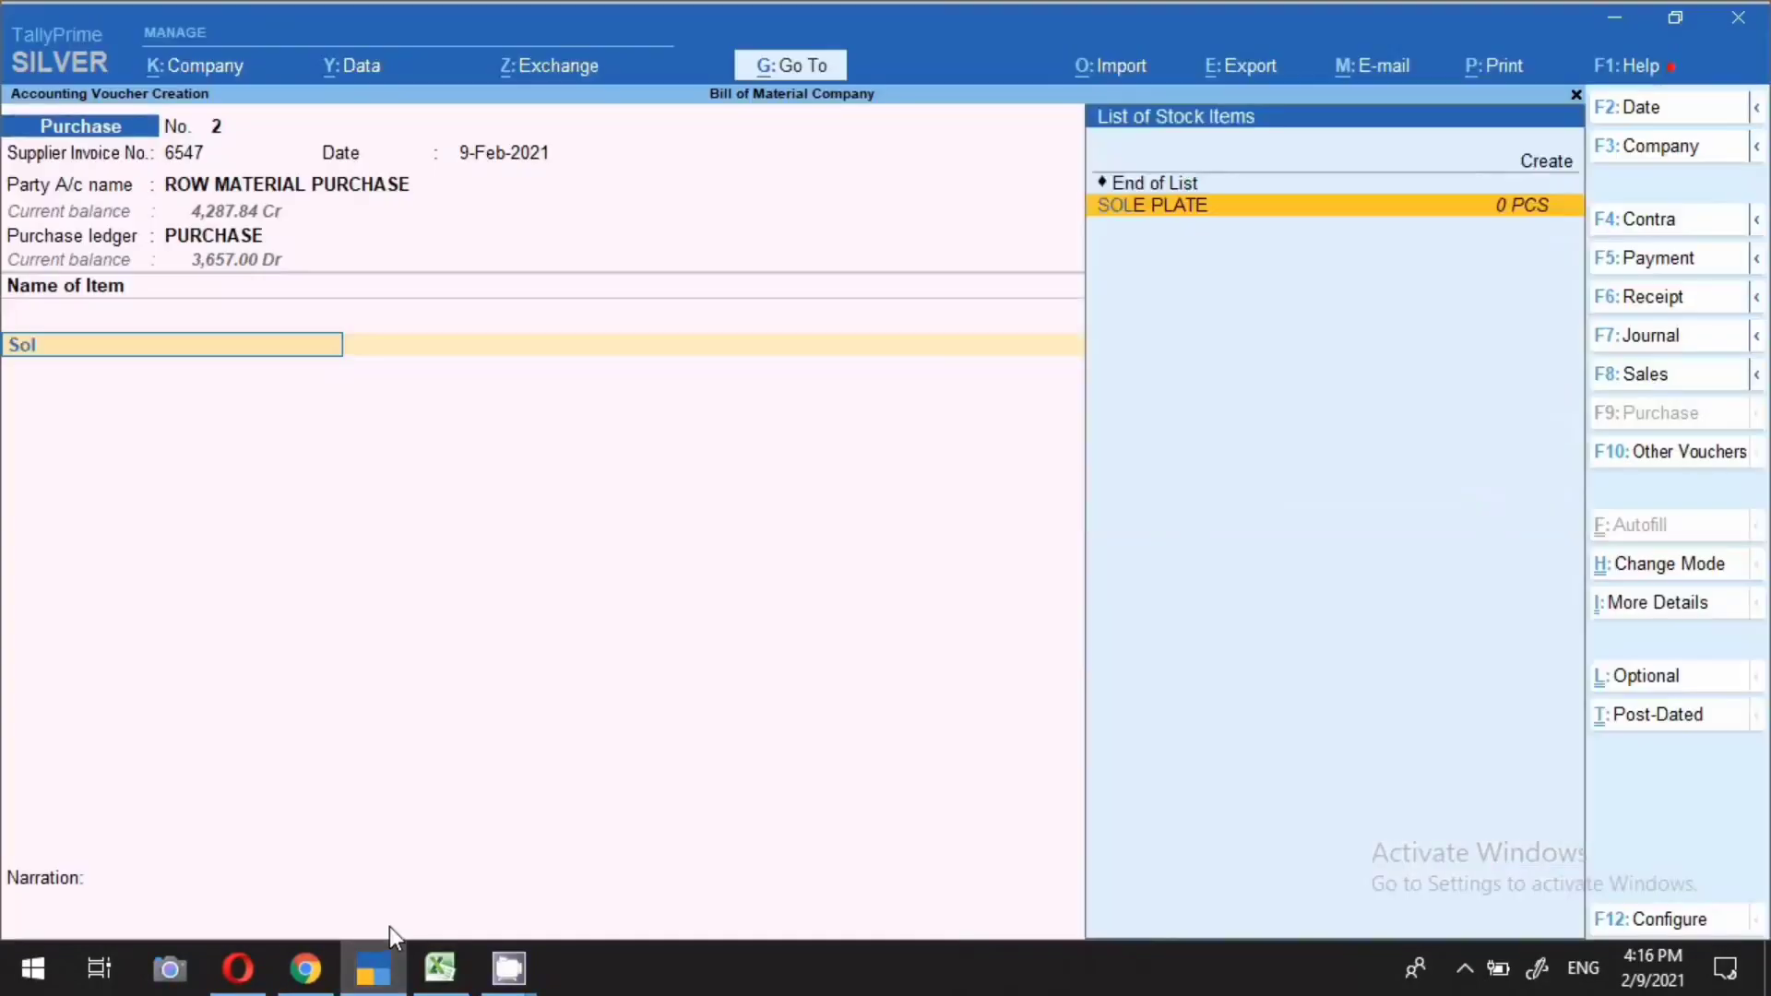
pyautogui.press('Return')
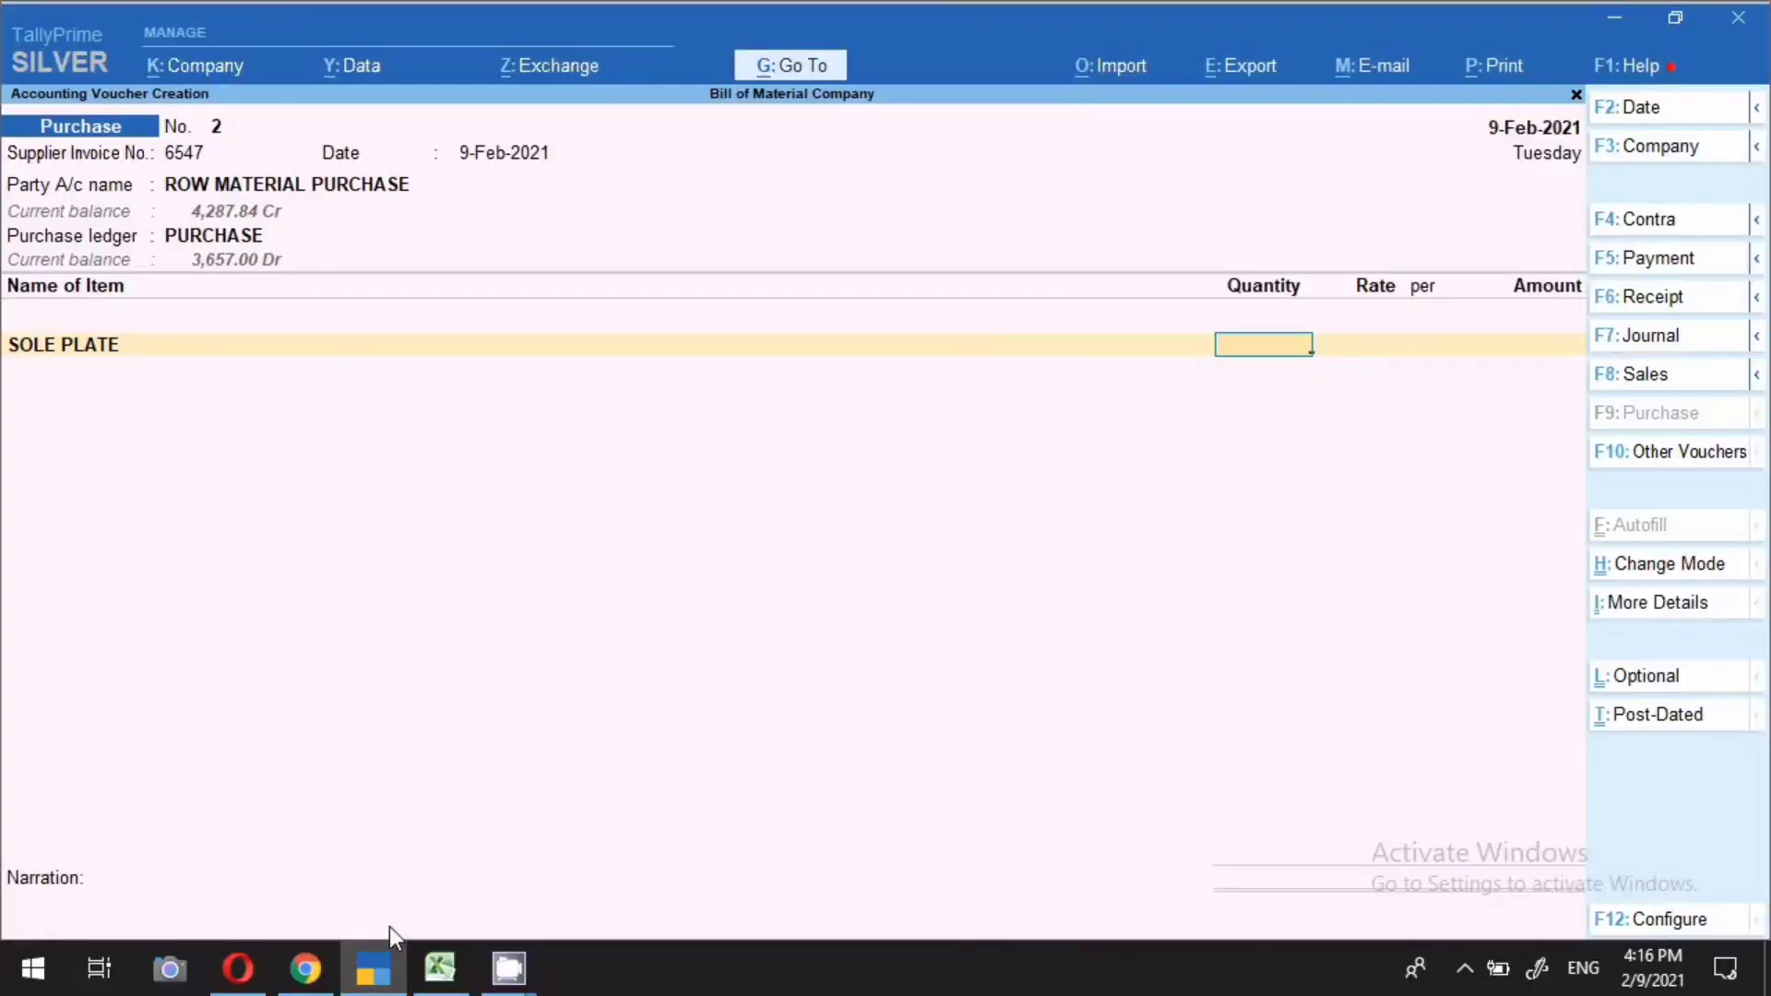
pyautogui.write('10')
pyautogui.press('Return')
pyautogui.press('Return')
pyautogui.press('Return')
pyautogui.press('Return')
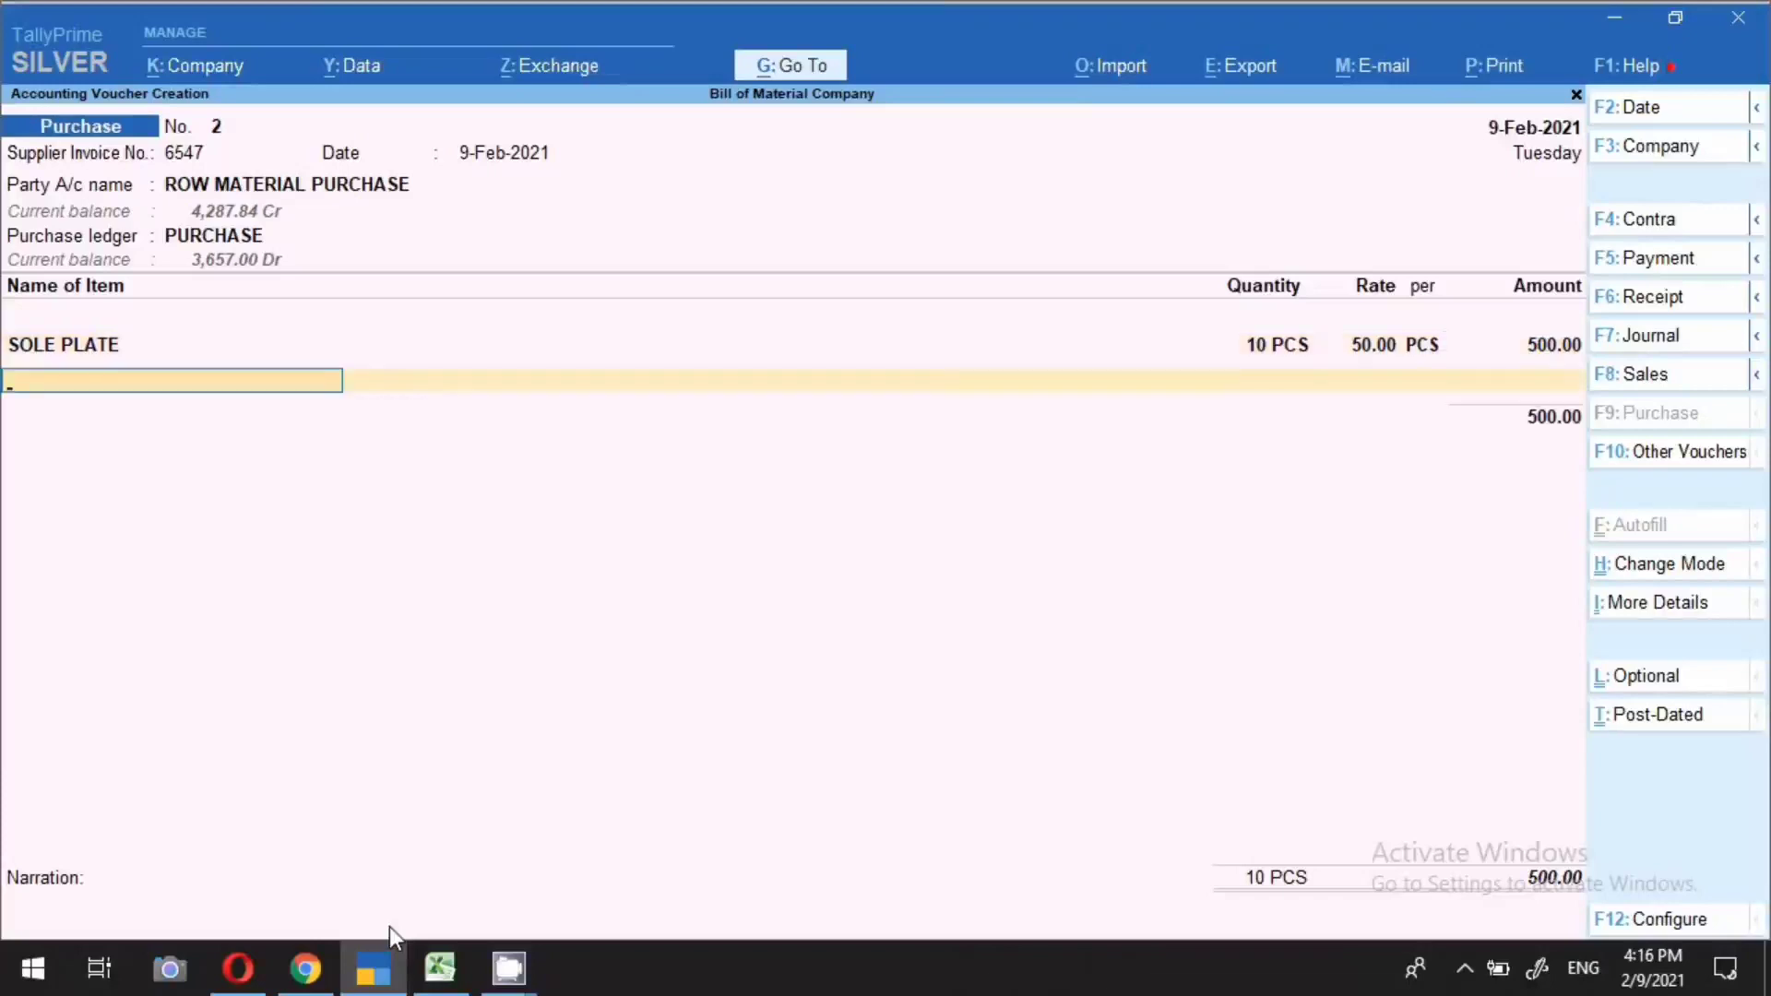
# Check the next component in the Excel list, and start a TallyPrime stock item named White Handle under Primary with PCS units
pyautogui.click(427, 974)
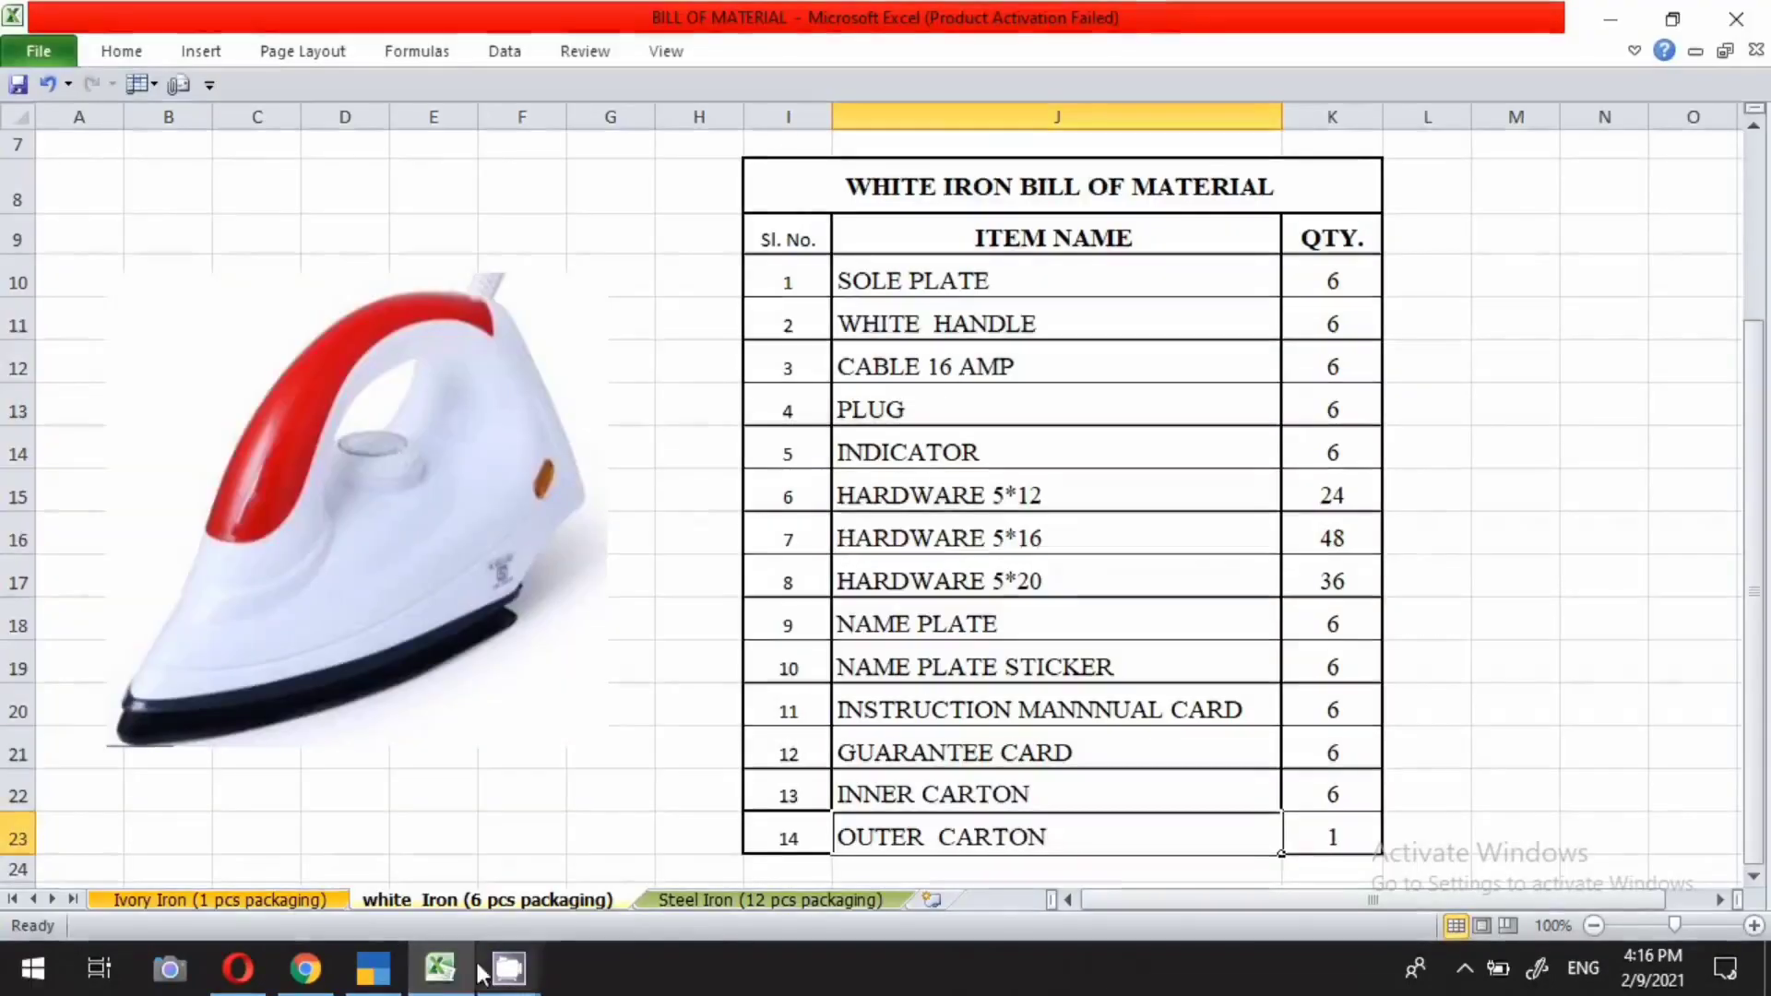
pyautogui.hotkey('alt', 'Tab')
pyautogui.hotkey('alt', 'c')
pyautogui.write('White Handle')
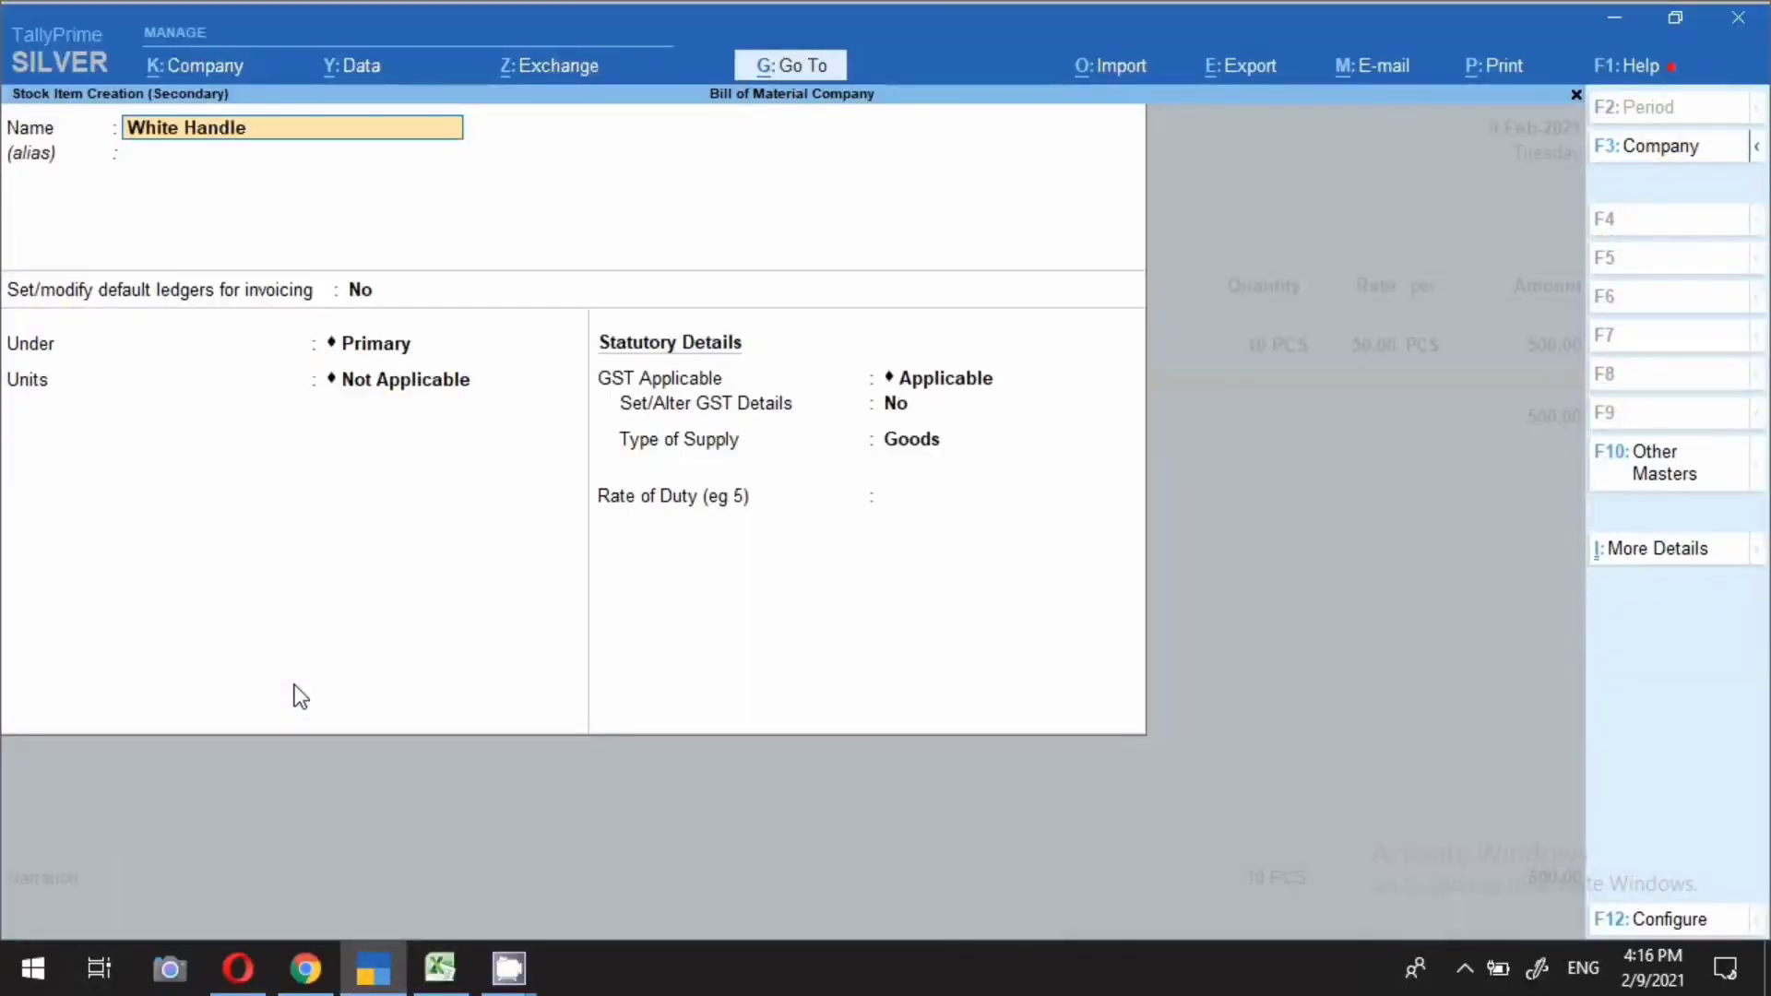
pyautogui.press('Return')
pyautogui.press('Return')
pyautogui.press('Return')
pyautogui.press('Down')
pyautogui.press('Return')
pyautogui.press('Return')
pyautogui.press('Return')
# Enable GST details for White Handle with HSN/SAC 123 and an 18% integrated tax rate, and save the stock item
pyautogui.press('y')
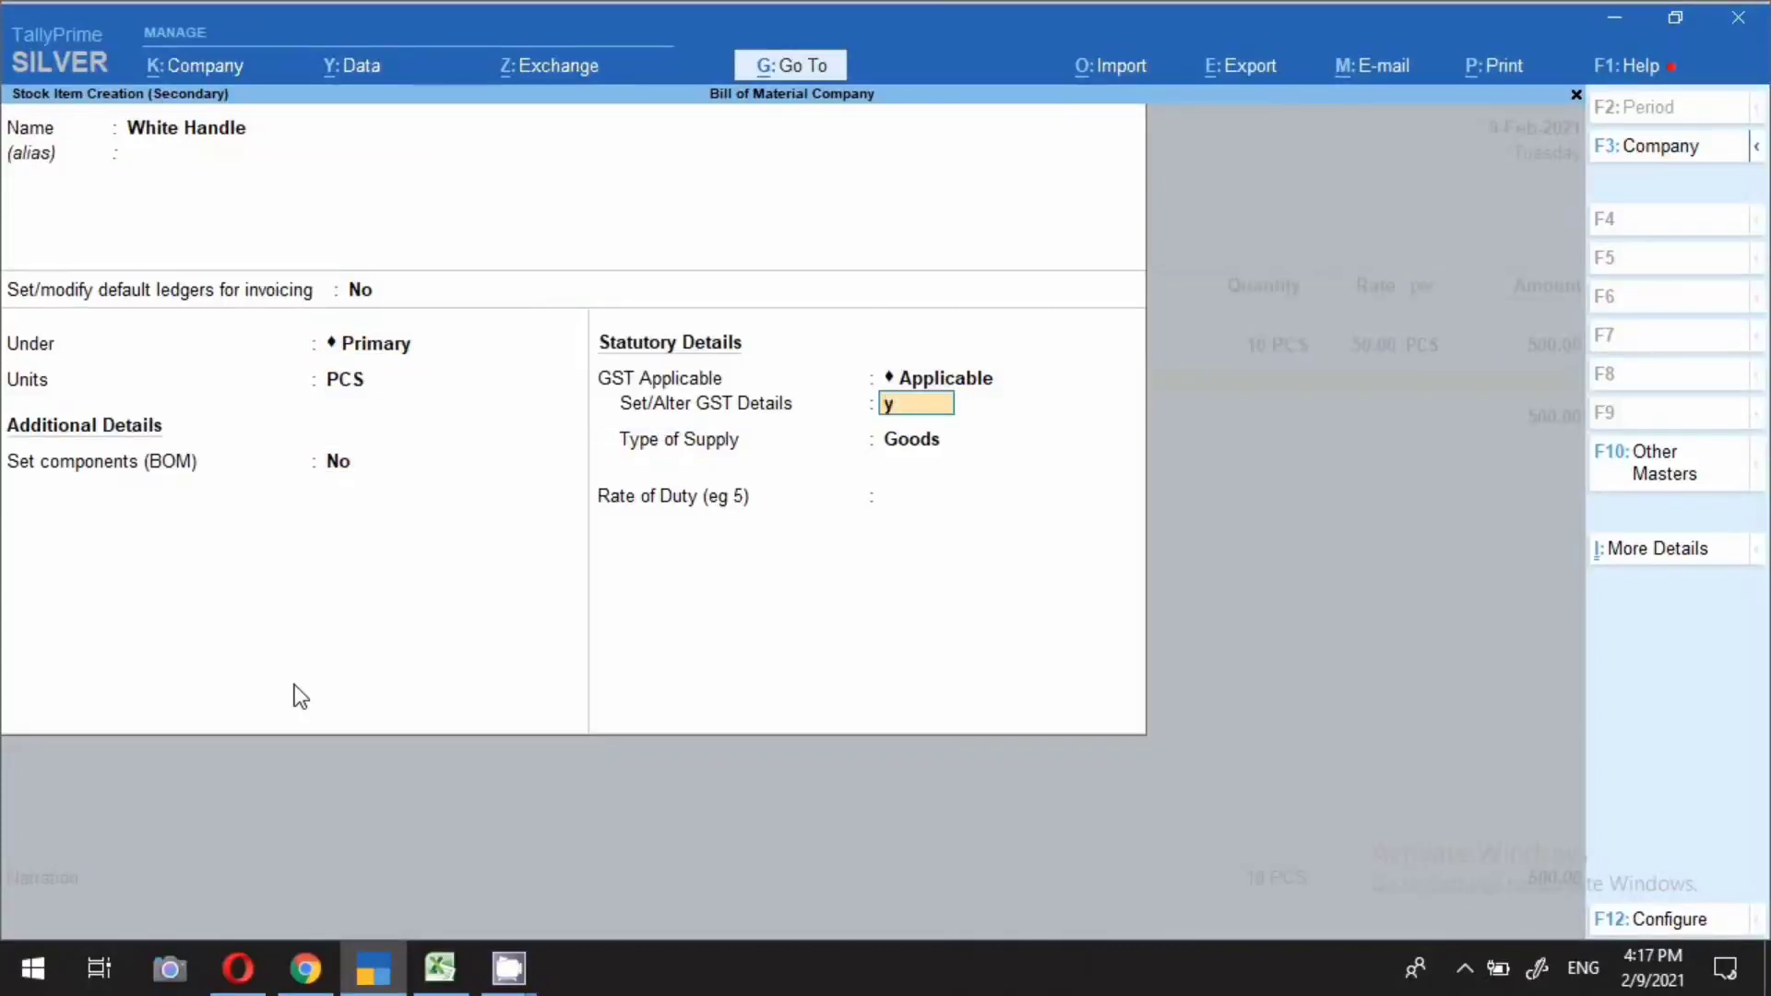
pyautogui.press('Return')
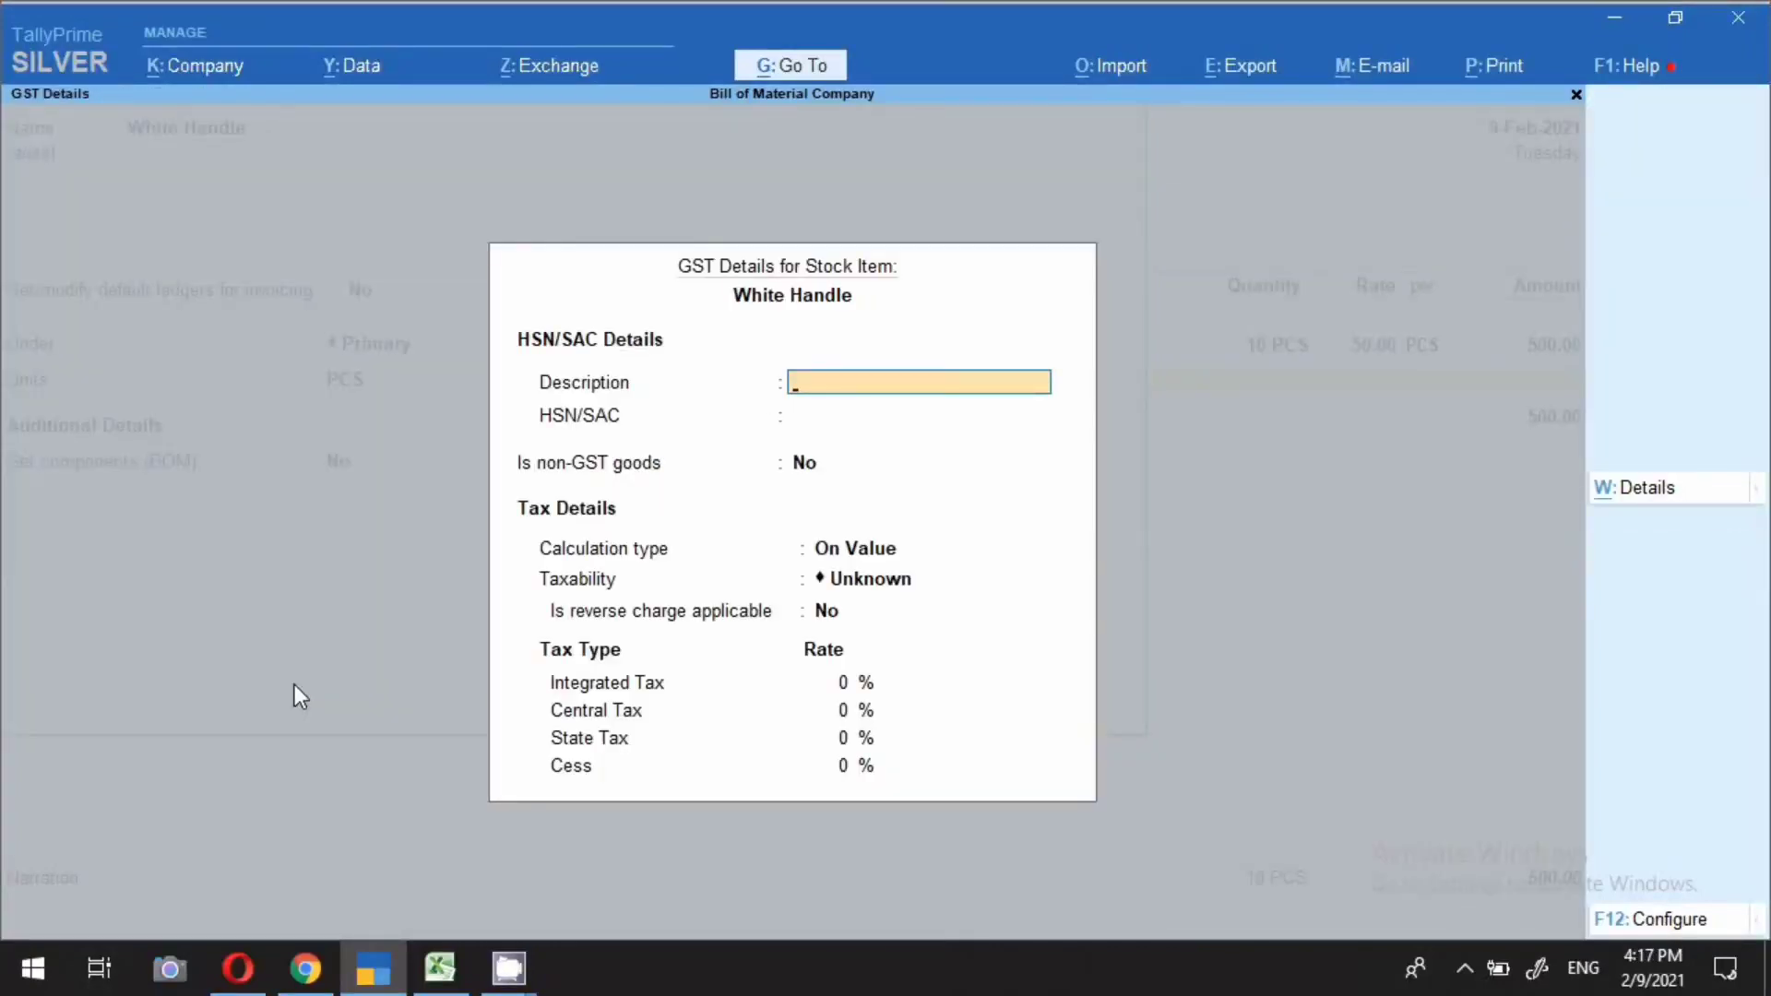
pyautogui.press('Return')
pyautogui.write('123')
pyautogui.press('Return')
pyautogui.press('Return')
pyautogui.press('Return')
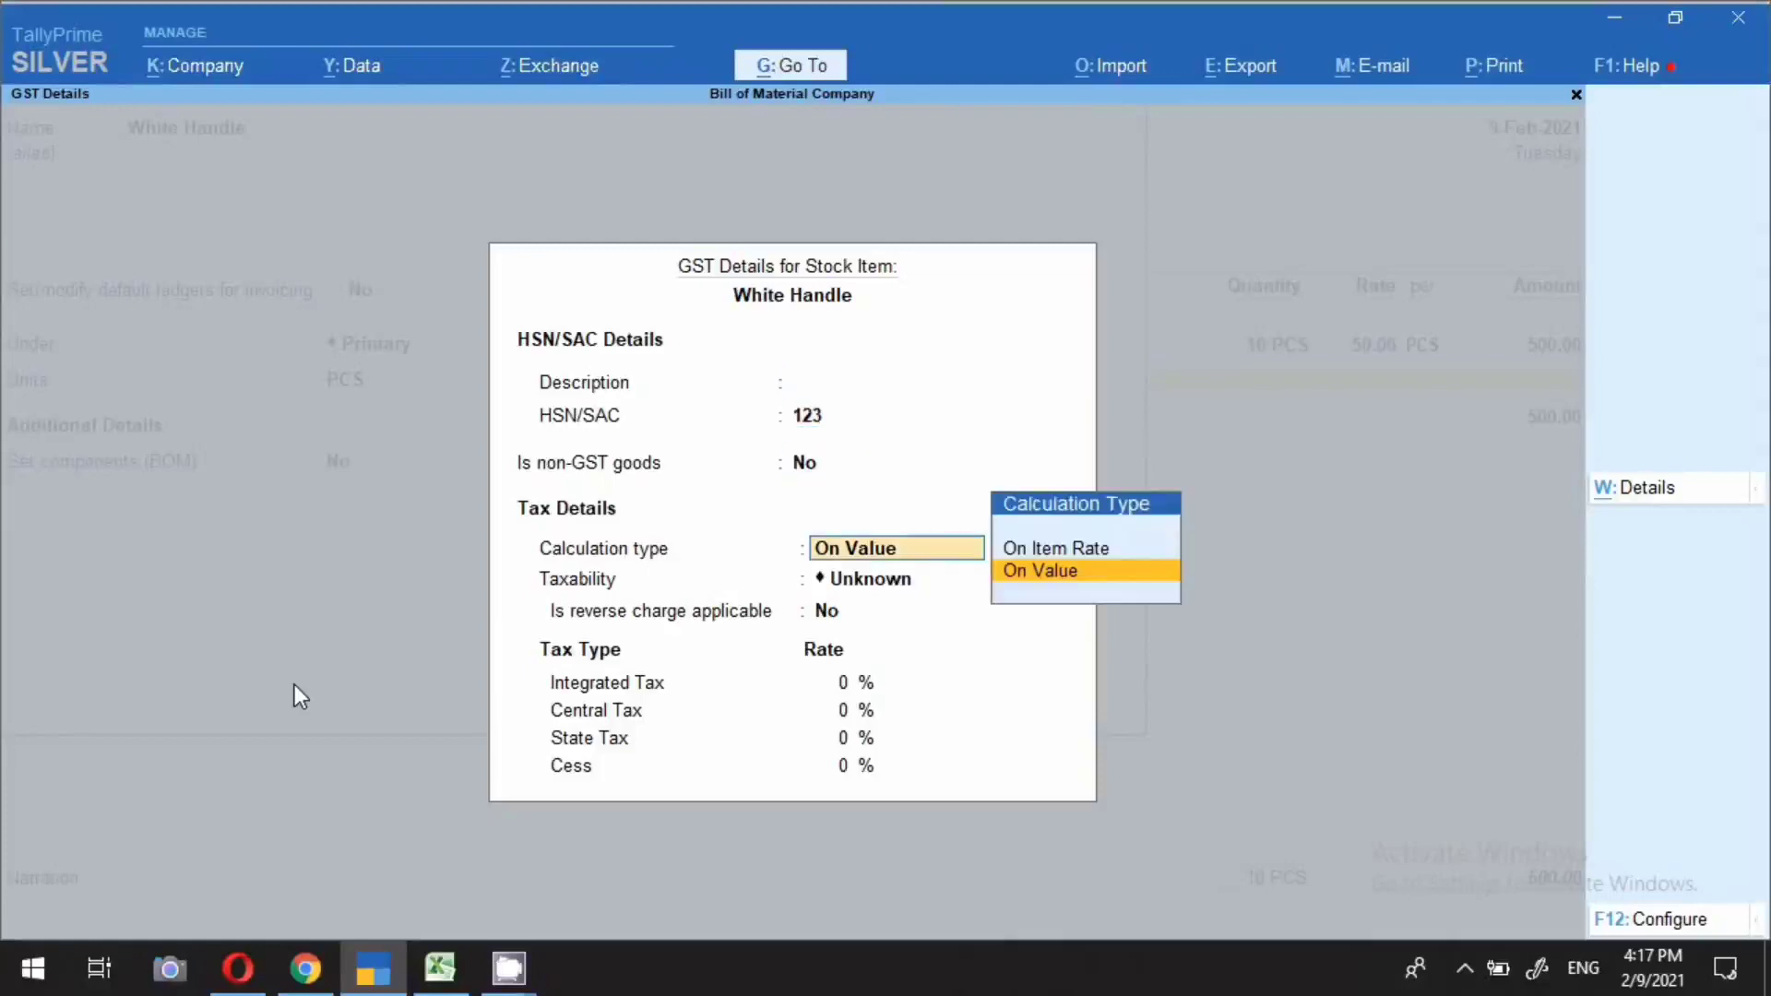
pyautogui.press('Down')
pyautogui.press('Down')
pyautogui.press('Down')
pyautogui.press('Return')
pyautogui.press('Return')
pyautogui.write('18')
pyautogui.press('Return')
pyautogui.press('Return')
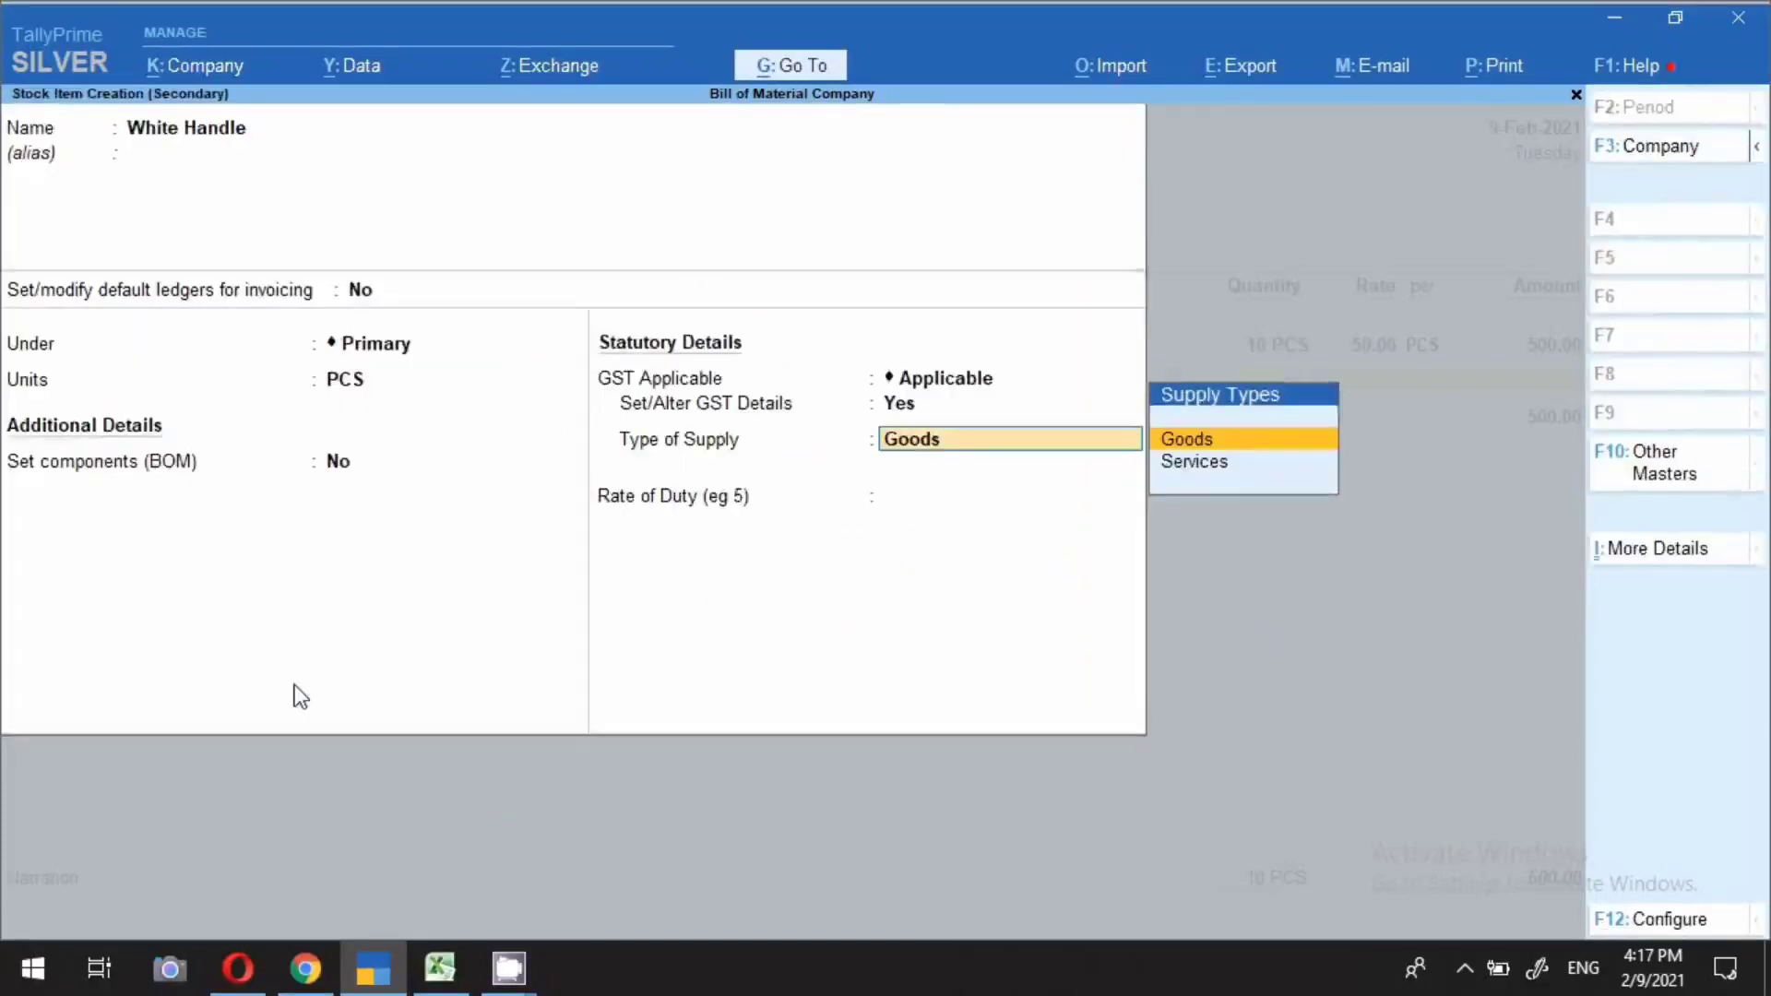
pyautogui.hotkey('ctrl', 'a')
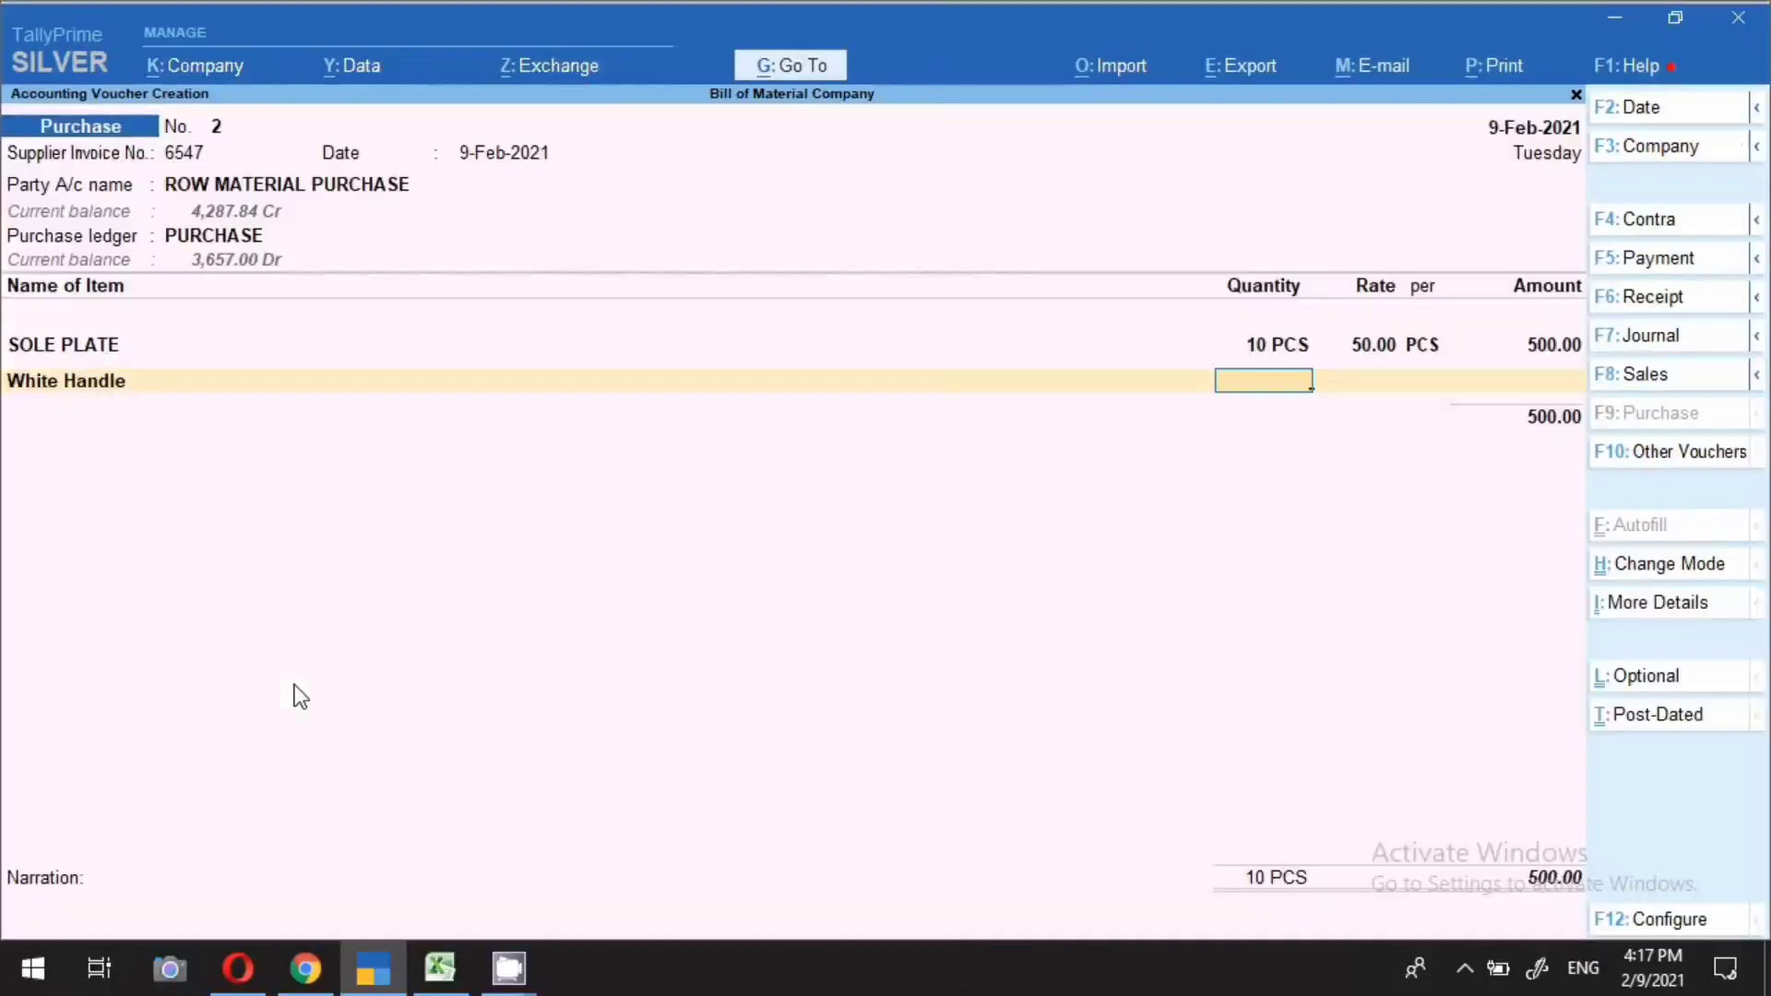
# Enter 10 PCS at a rate of 55 for White Handle in the purchase voucher
pyautogui.write('10')
pyautogui.press('Return')
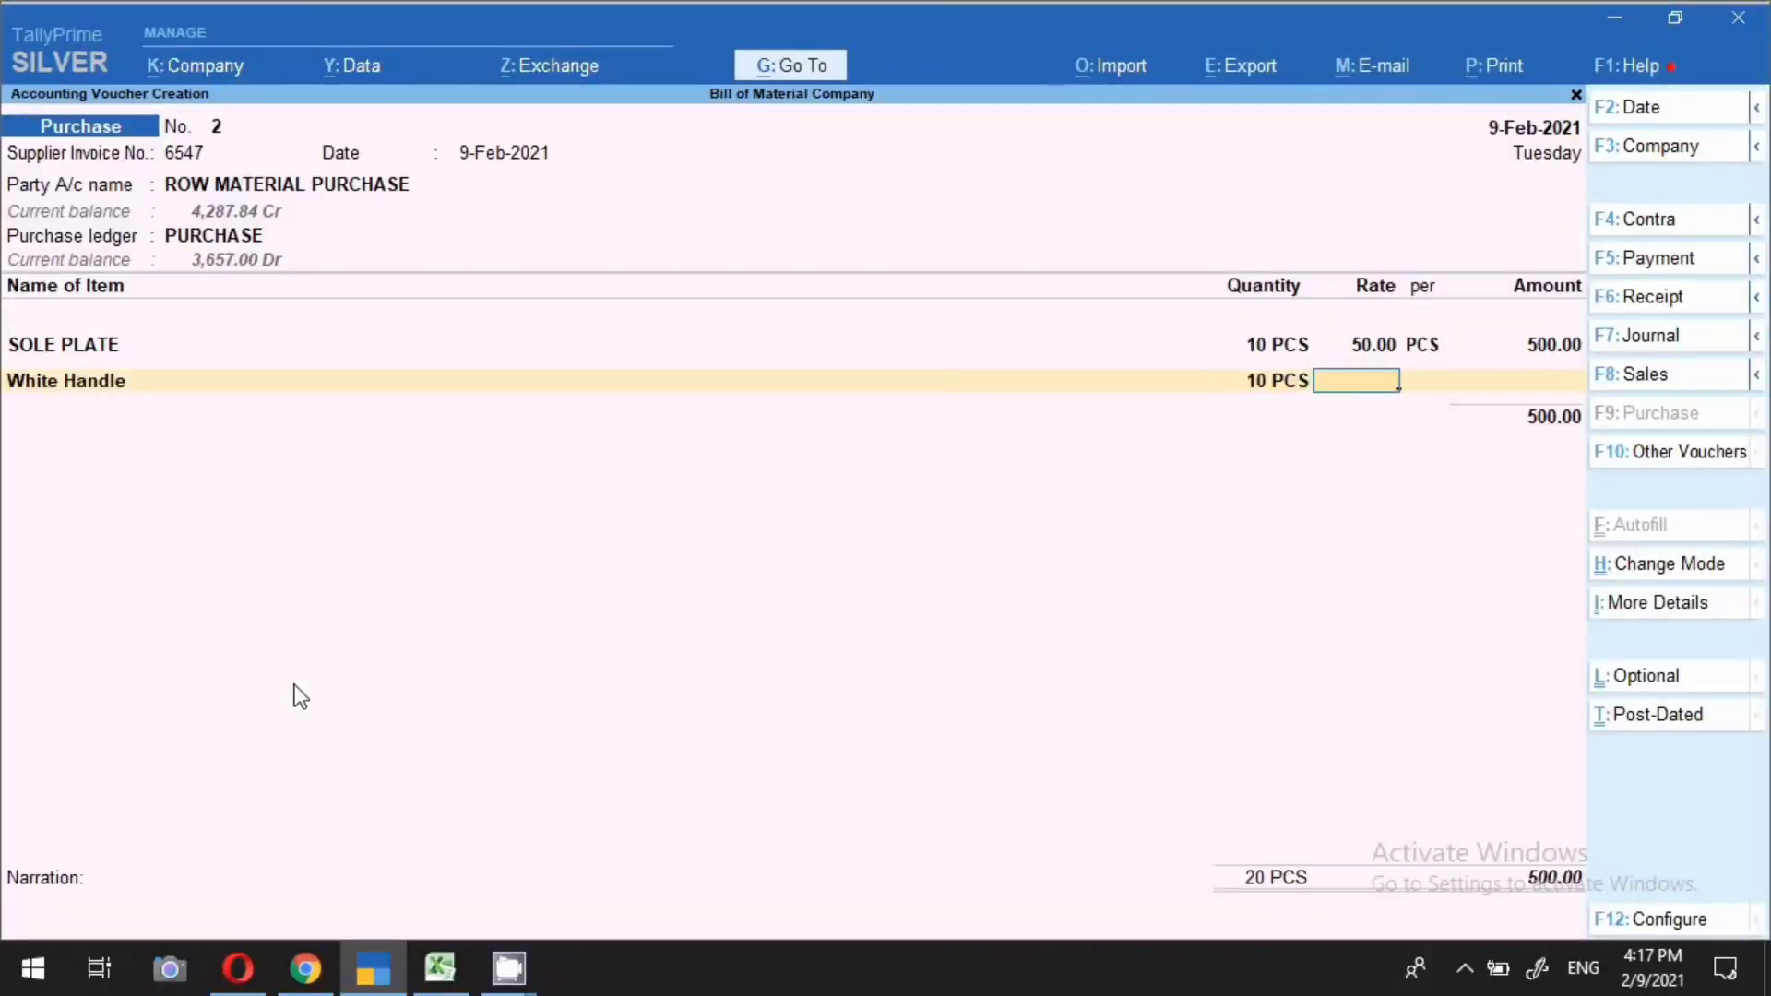
pyautogui.write('55')
pyautogui.press('Return')
pyautogui.press('Return')
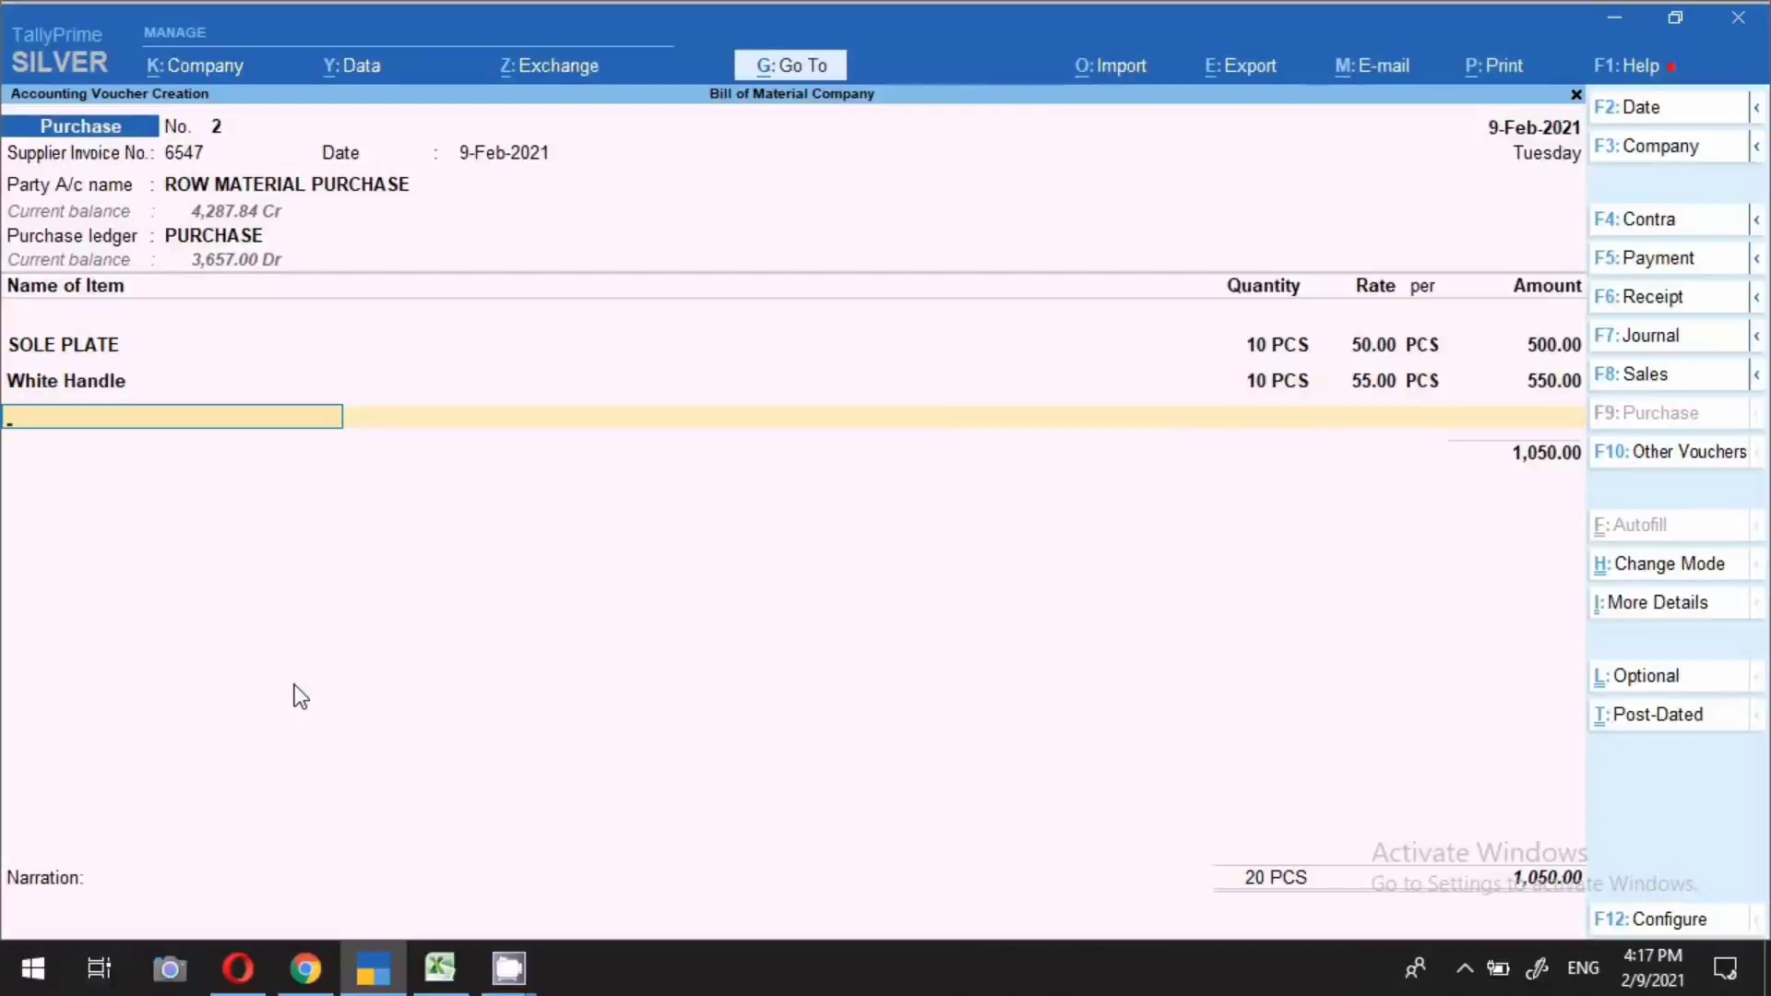
# Consult the Excel component list, and add CABLE 16 AMP to the TallyPrime voucher with 10 PCS at the default 50.00 rate
pyautogui.click(440, 969)
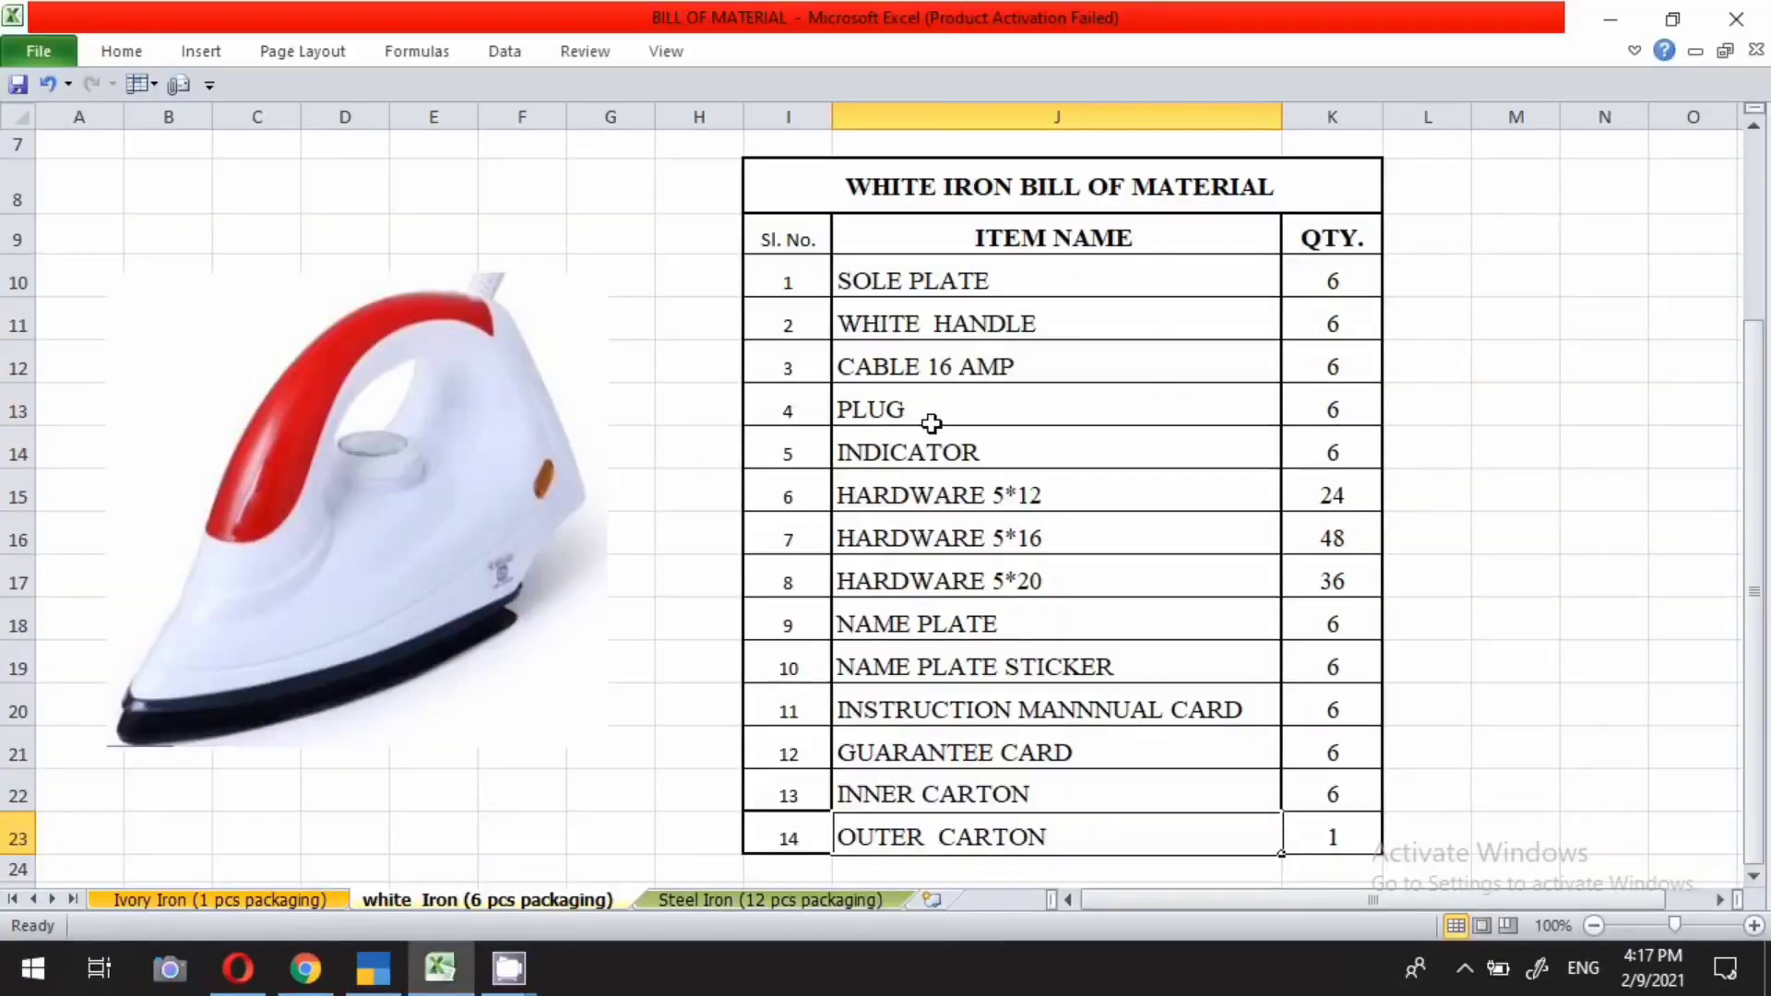
pyautogui.click(392, 973)
pyautogui.write('Cab')
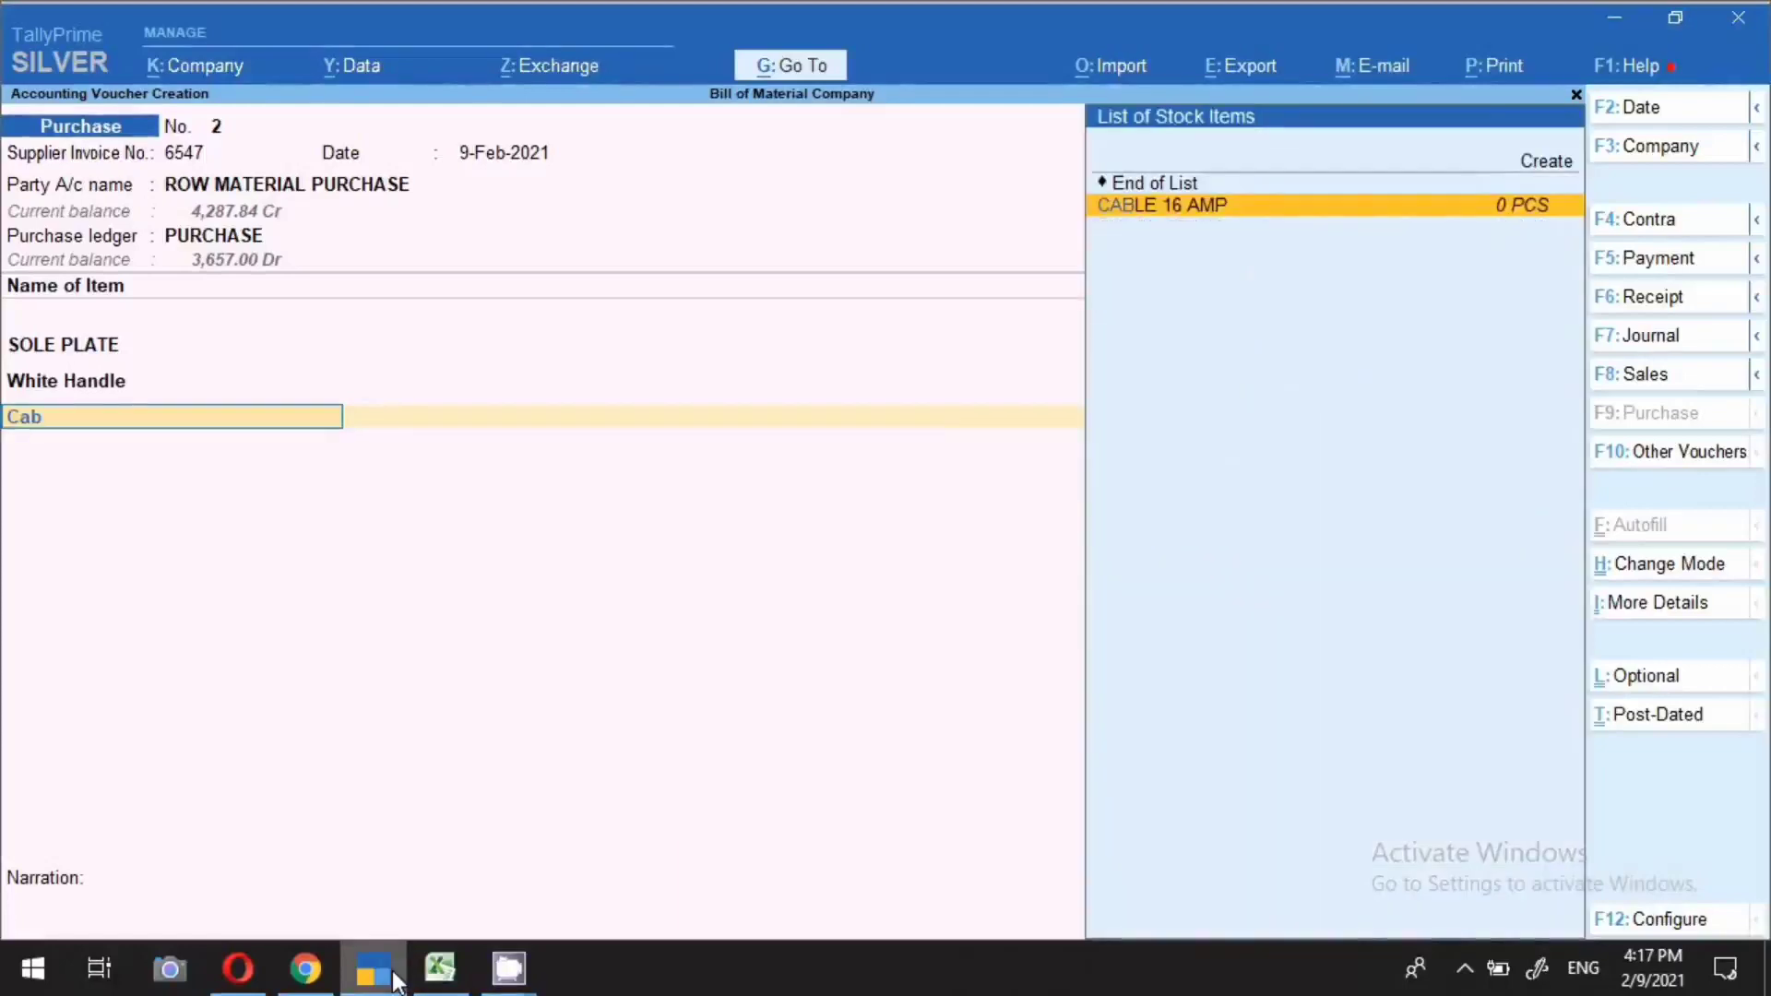
pyautogui.press('Return')
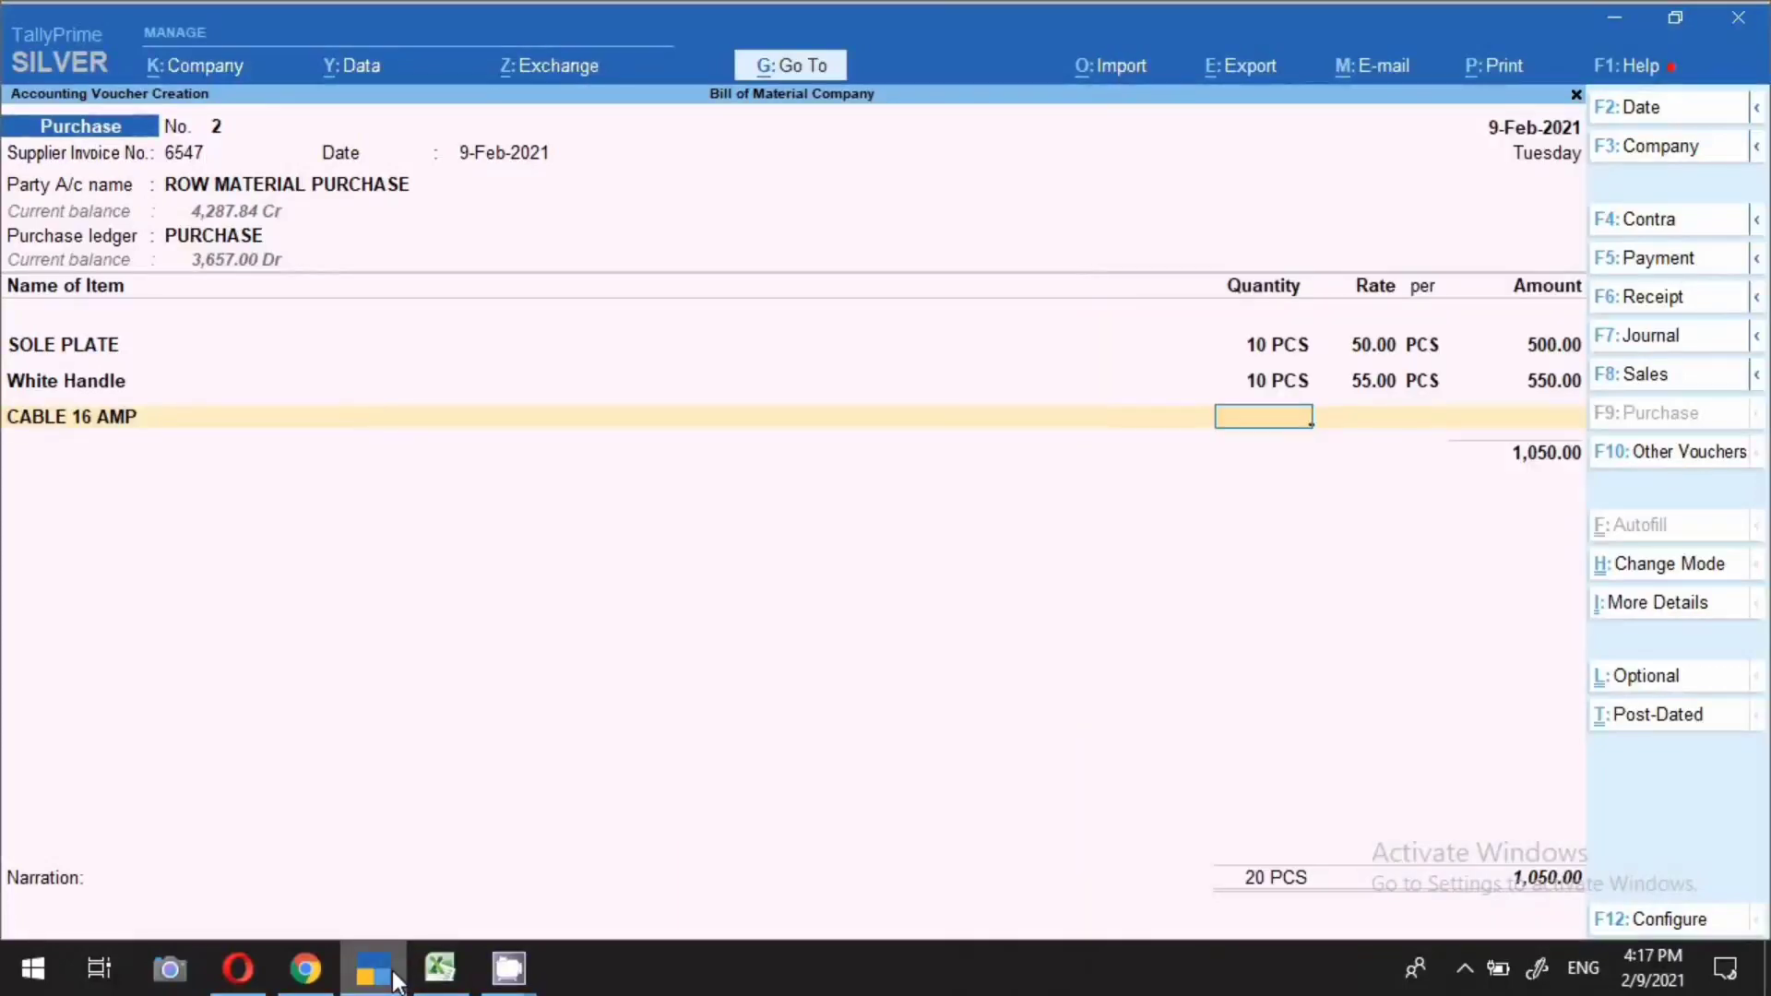
pyautogui.write('10')
pyautogui.press('Return')
pyautogui.press('Return')
pyautogui.press('Return')
pyautogui.press('Return')
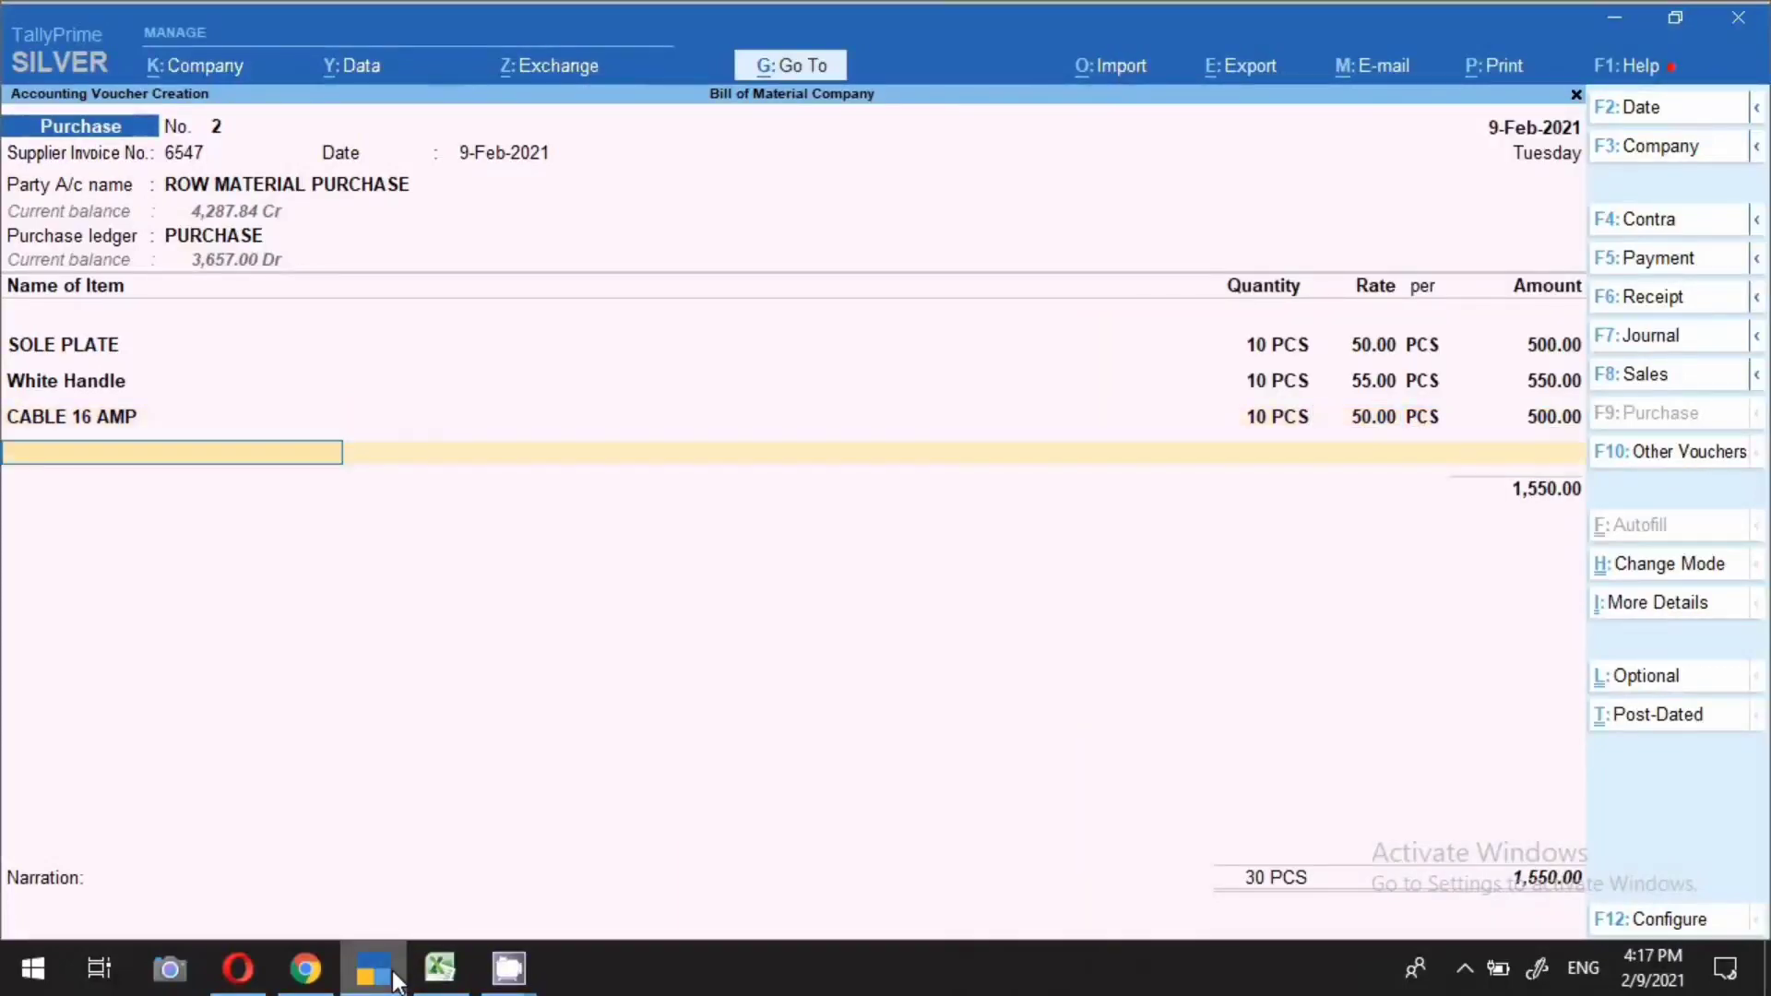
# Add PLUG to the purchase voucher with 10 PCS at the default 5.00 rate
pyautogui.write('Pl')
pyautogui.press('Return')
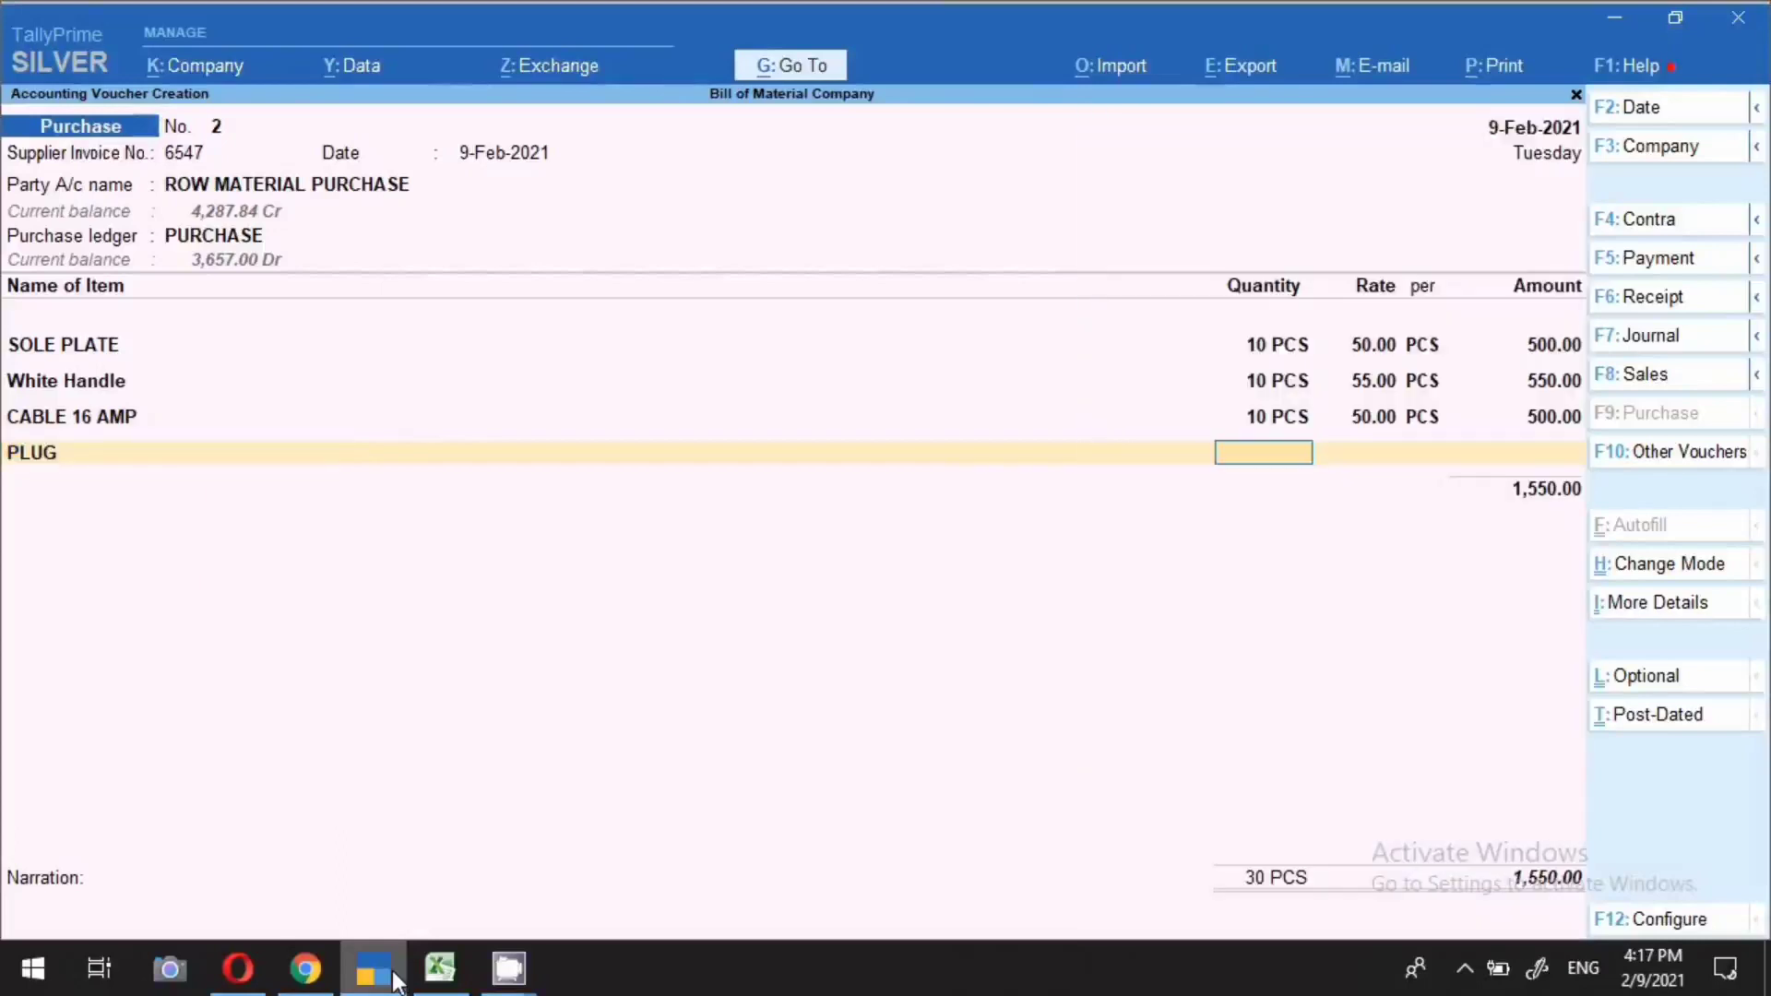
pyautogui.write('10')
pyautogui.press('Return')
pyautogui.press('Return')
pyautogui.press('Return')
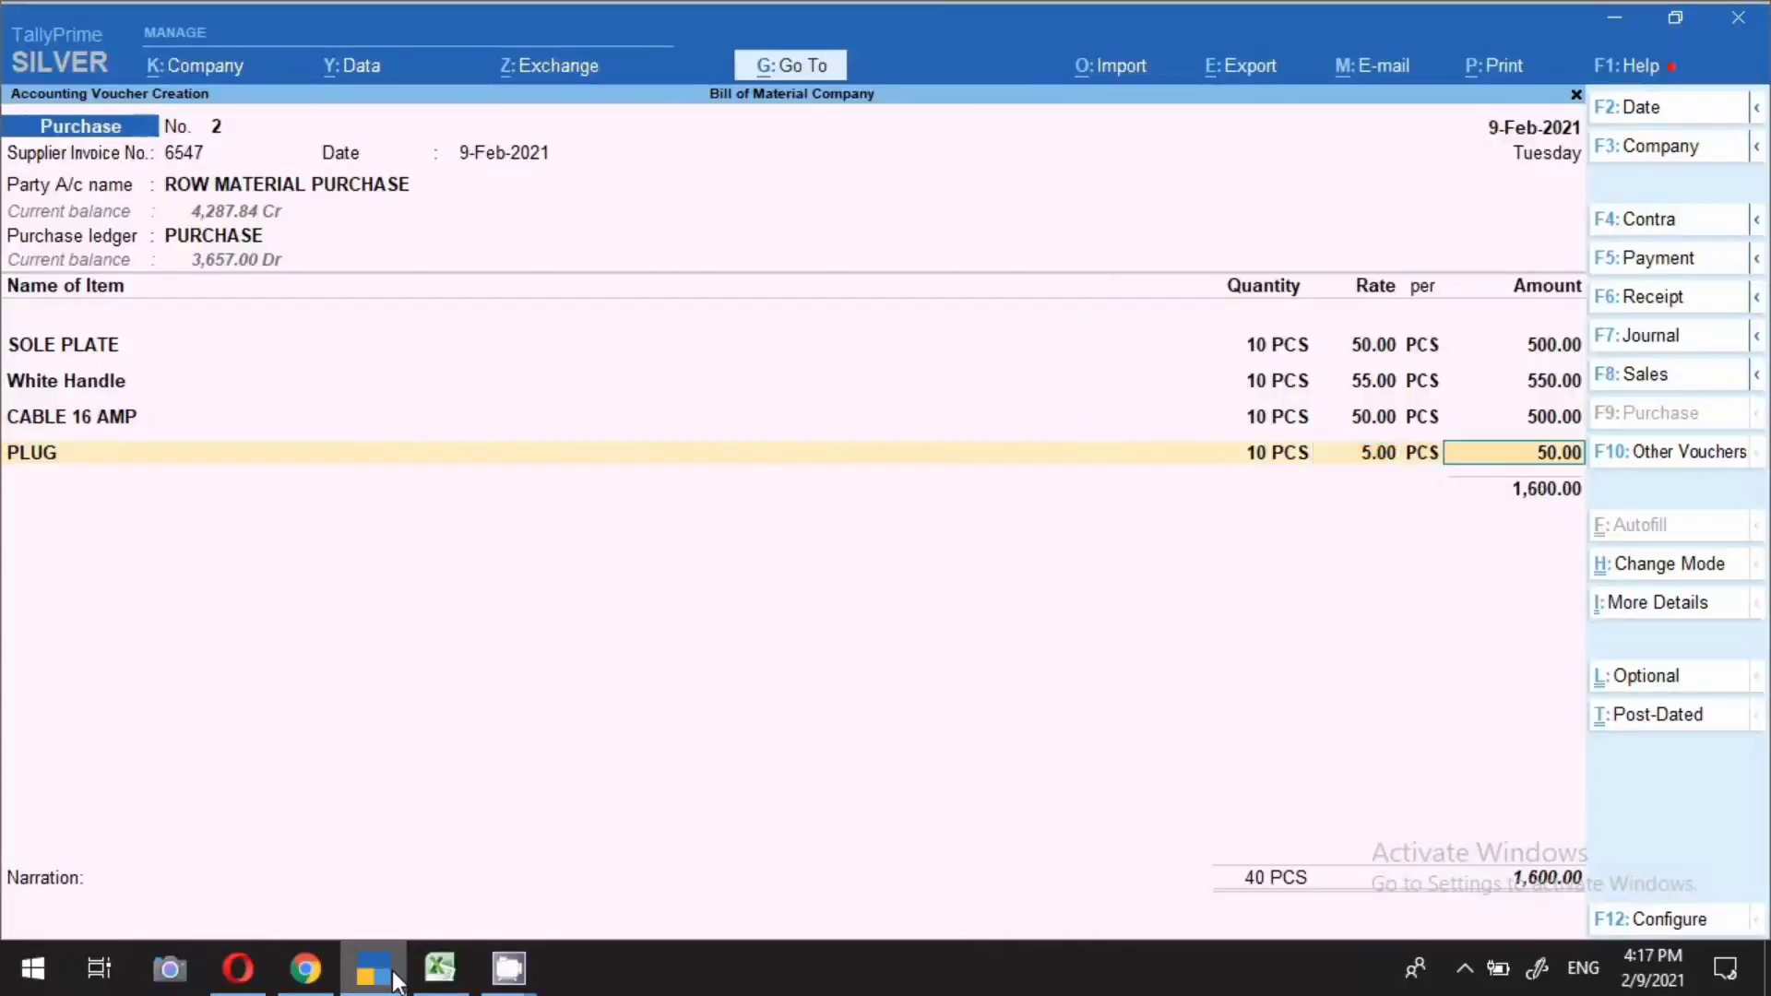
pyautogui.press('Return')
# Add INDICATOR to the purchase voucher with 10 PCS at the default 10.00 rate
pyautogui.write('Indi')
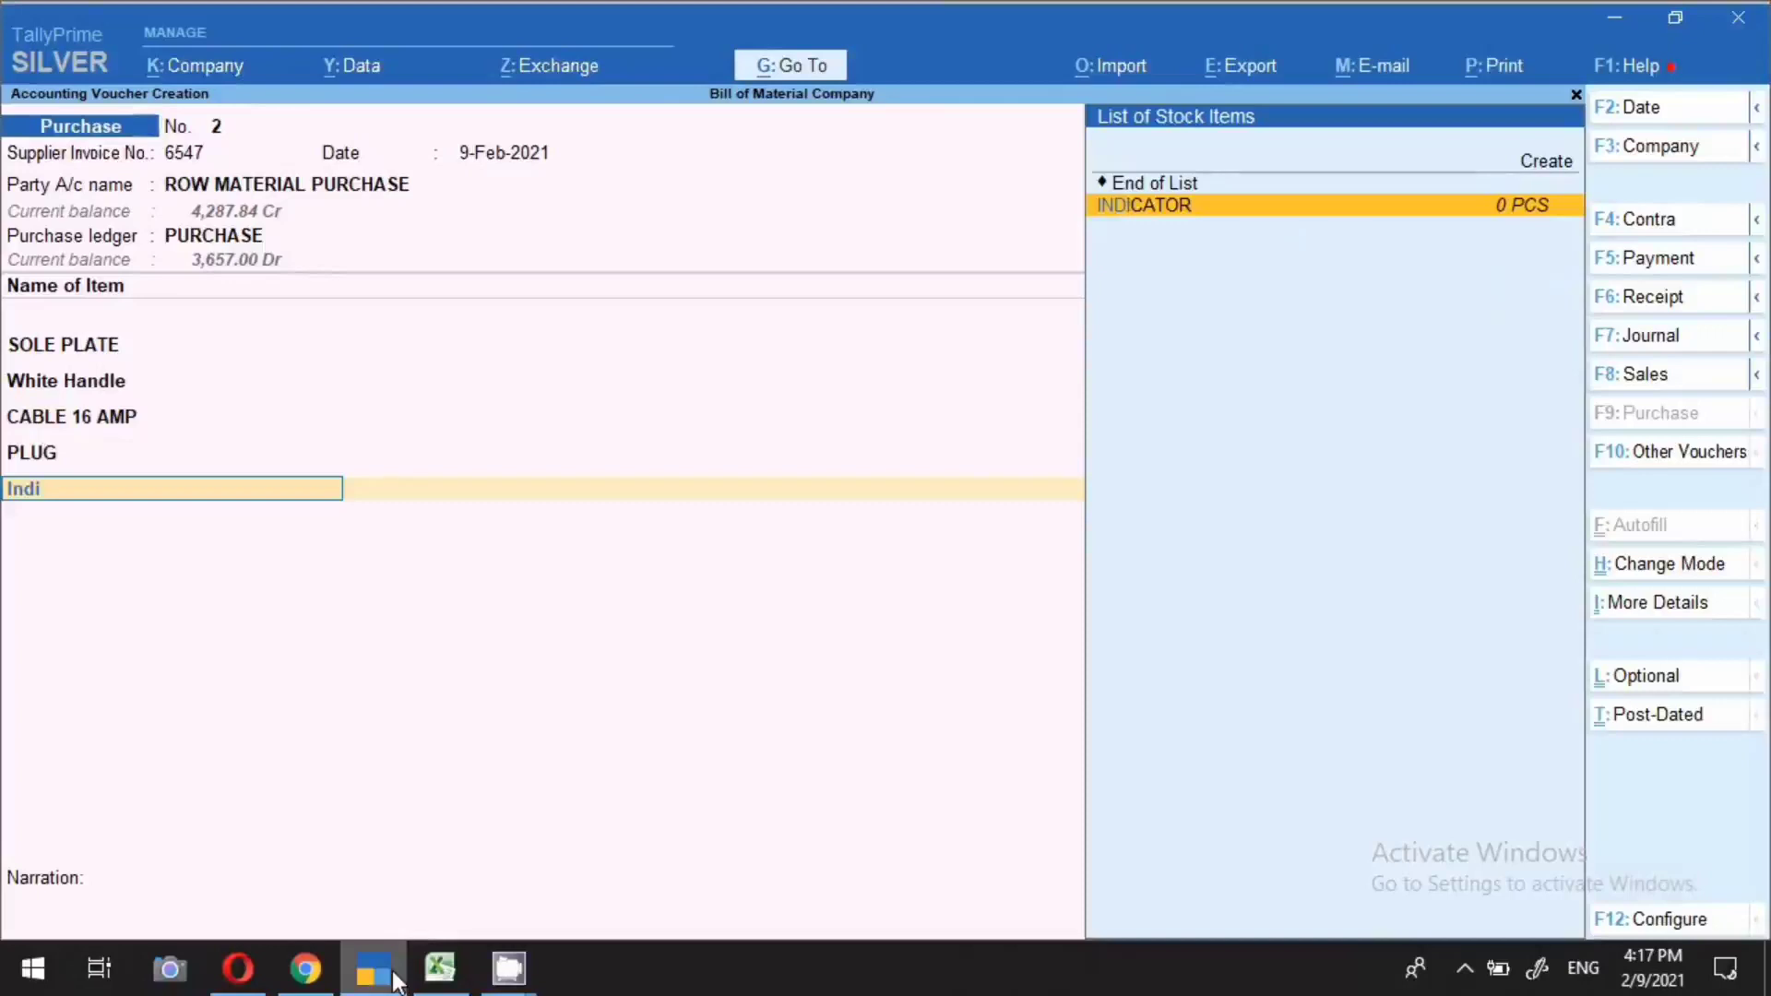
pyautogui.press('Return')
pyautogui.write('10')
pyautogui.press('Return')
pyautogui.press('Return')
pyautogui.press('Return')
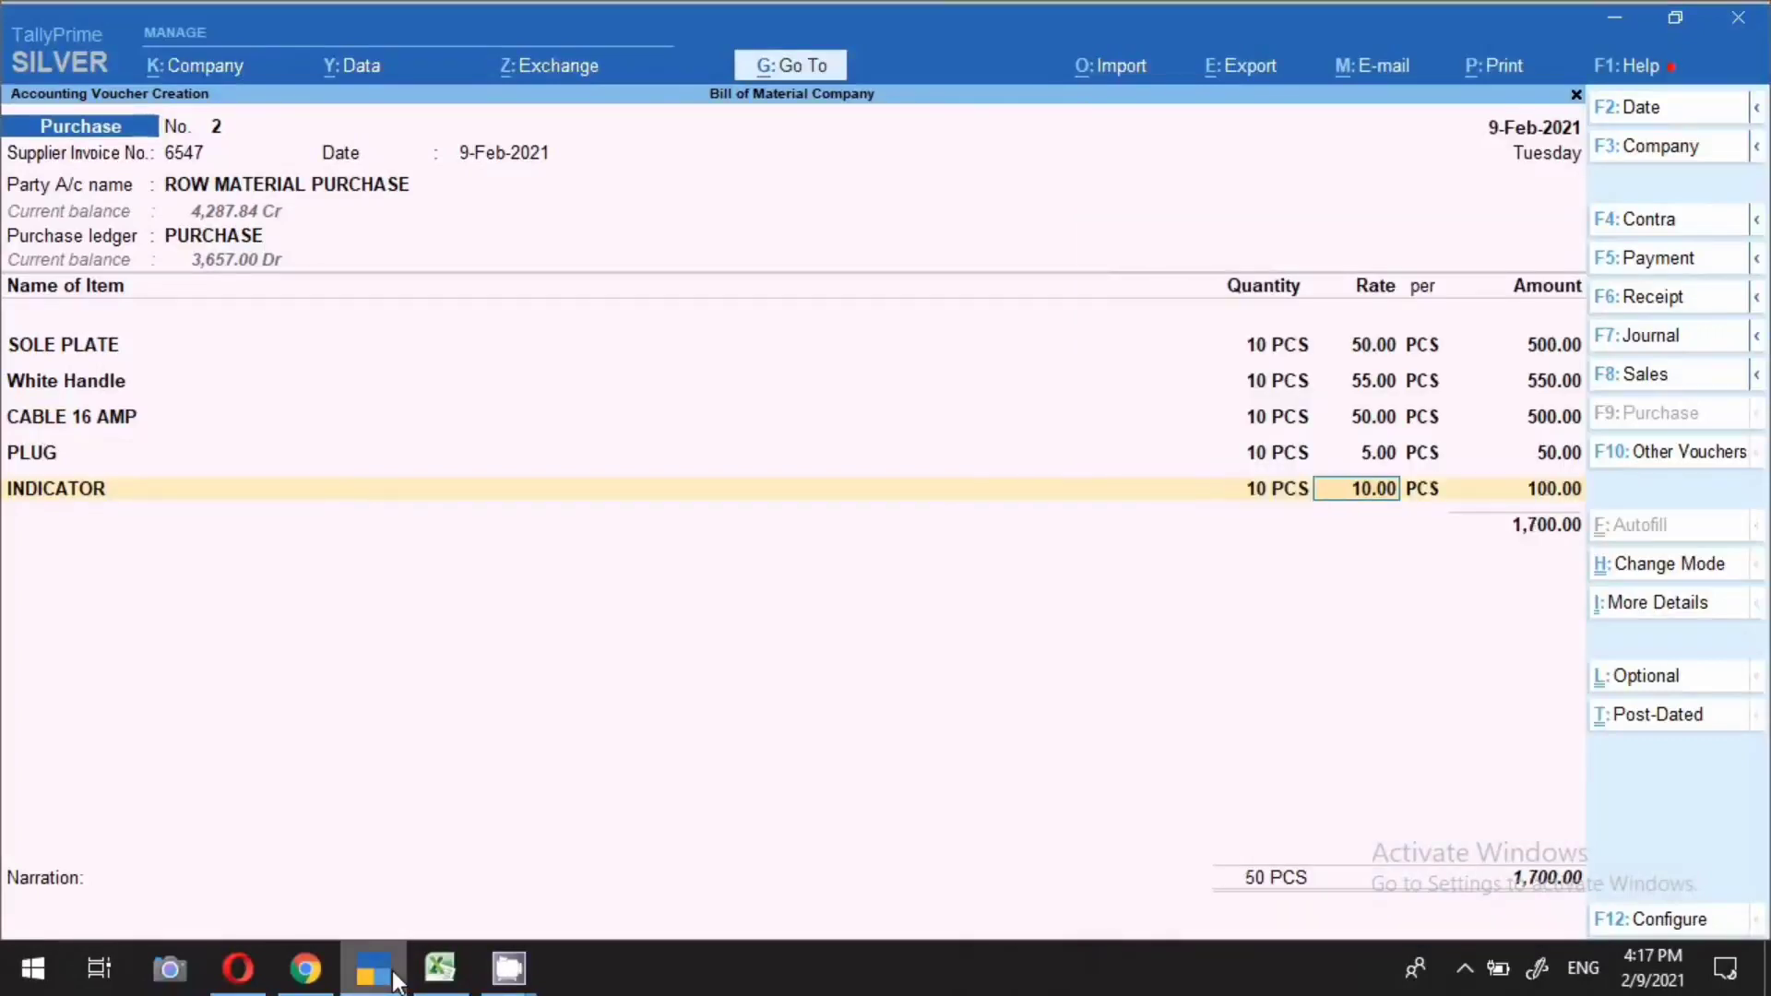
pyautogui.press('Return')
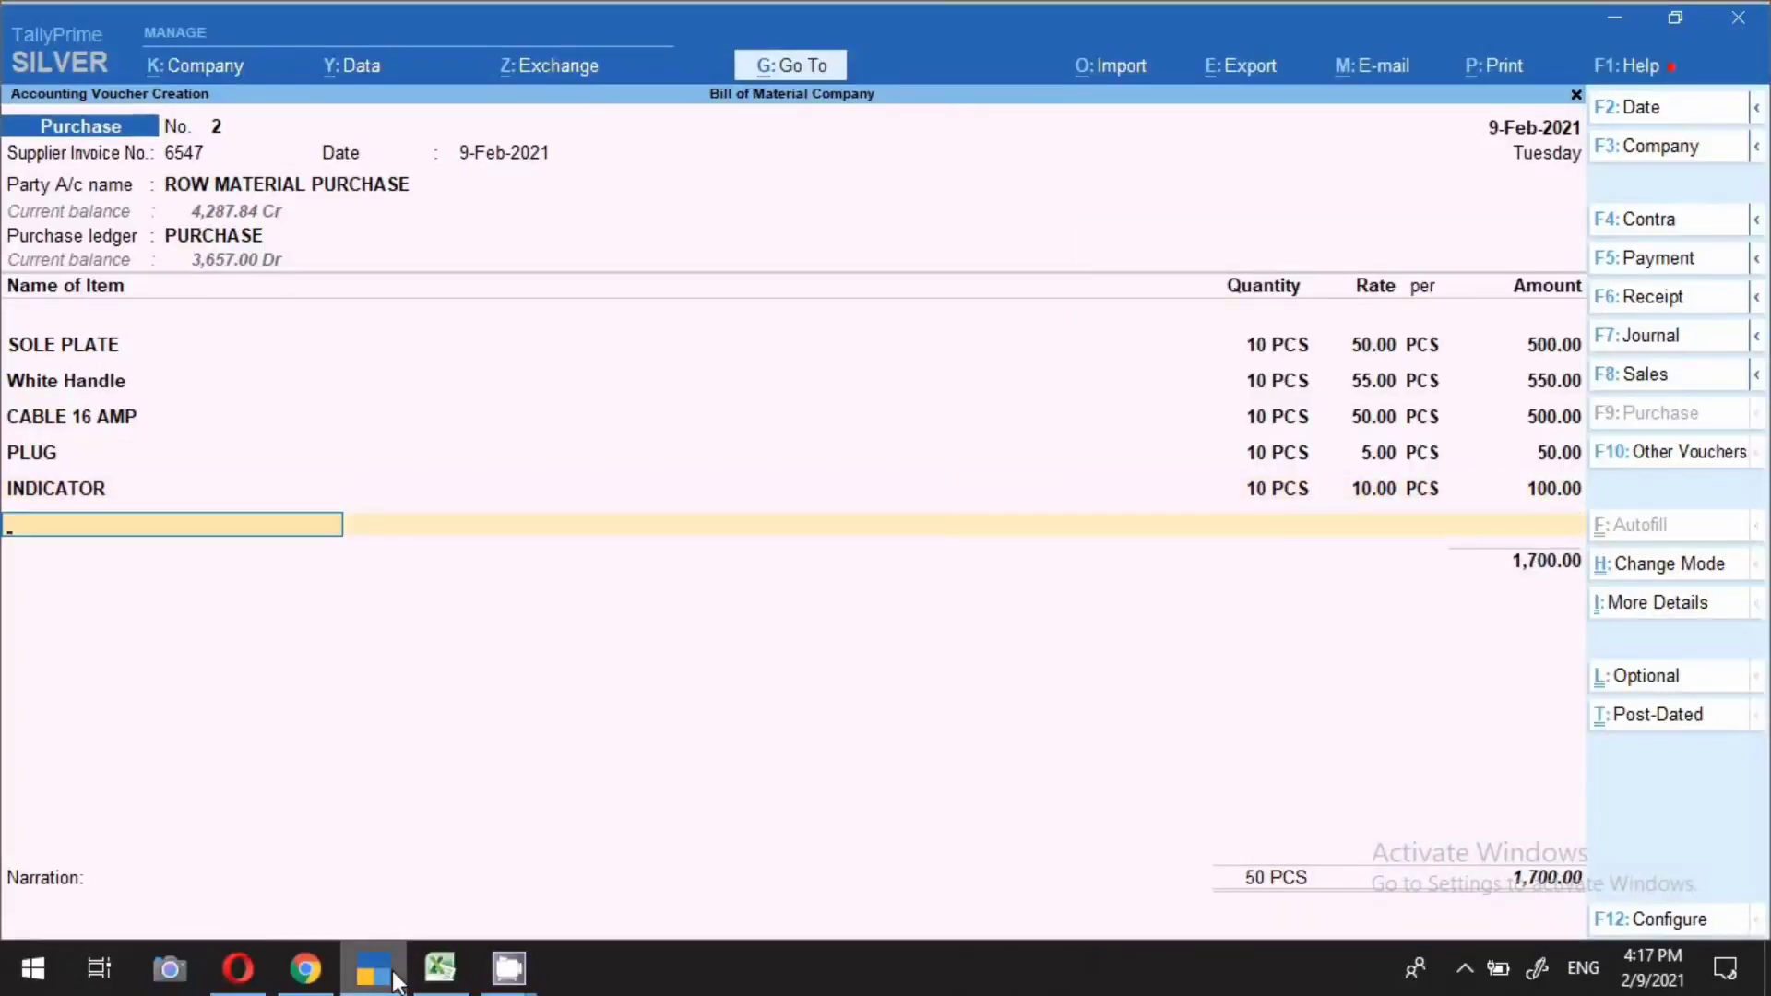
# Consult the Excel component list, and add HARDWARE 5*12 to the TallyPrime purchase voucher with 500 PCS at the default 0.50 rate
pyautogui.click(440, 969)
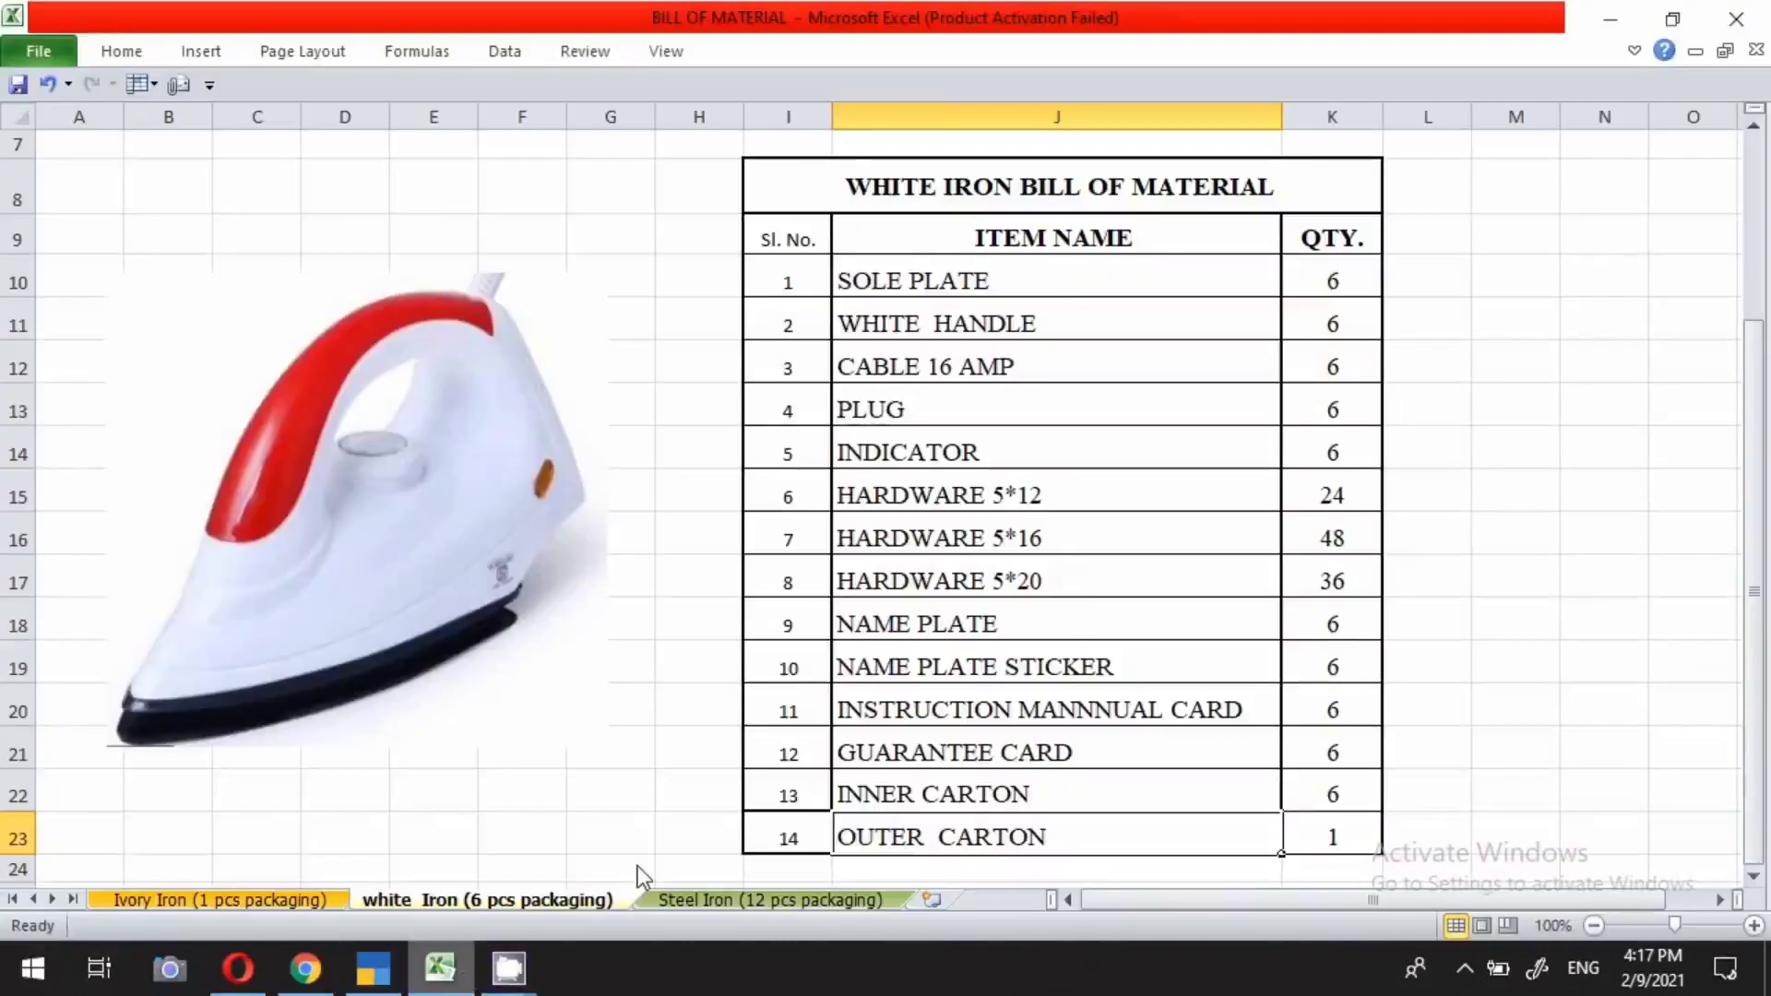
pyautogui.click(973, 491)
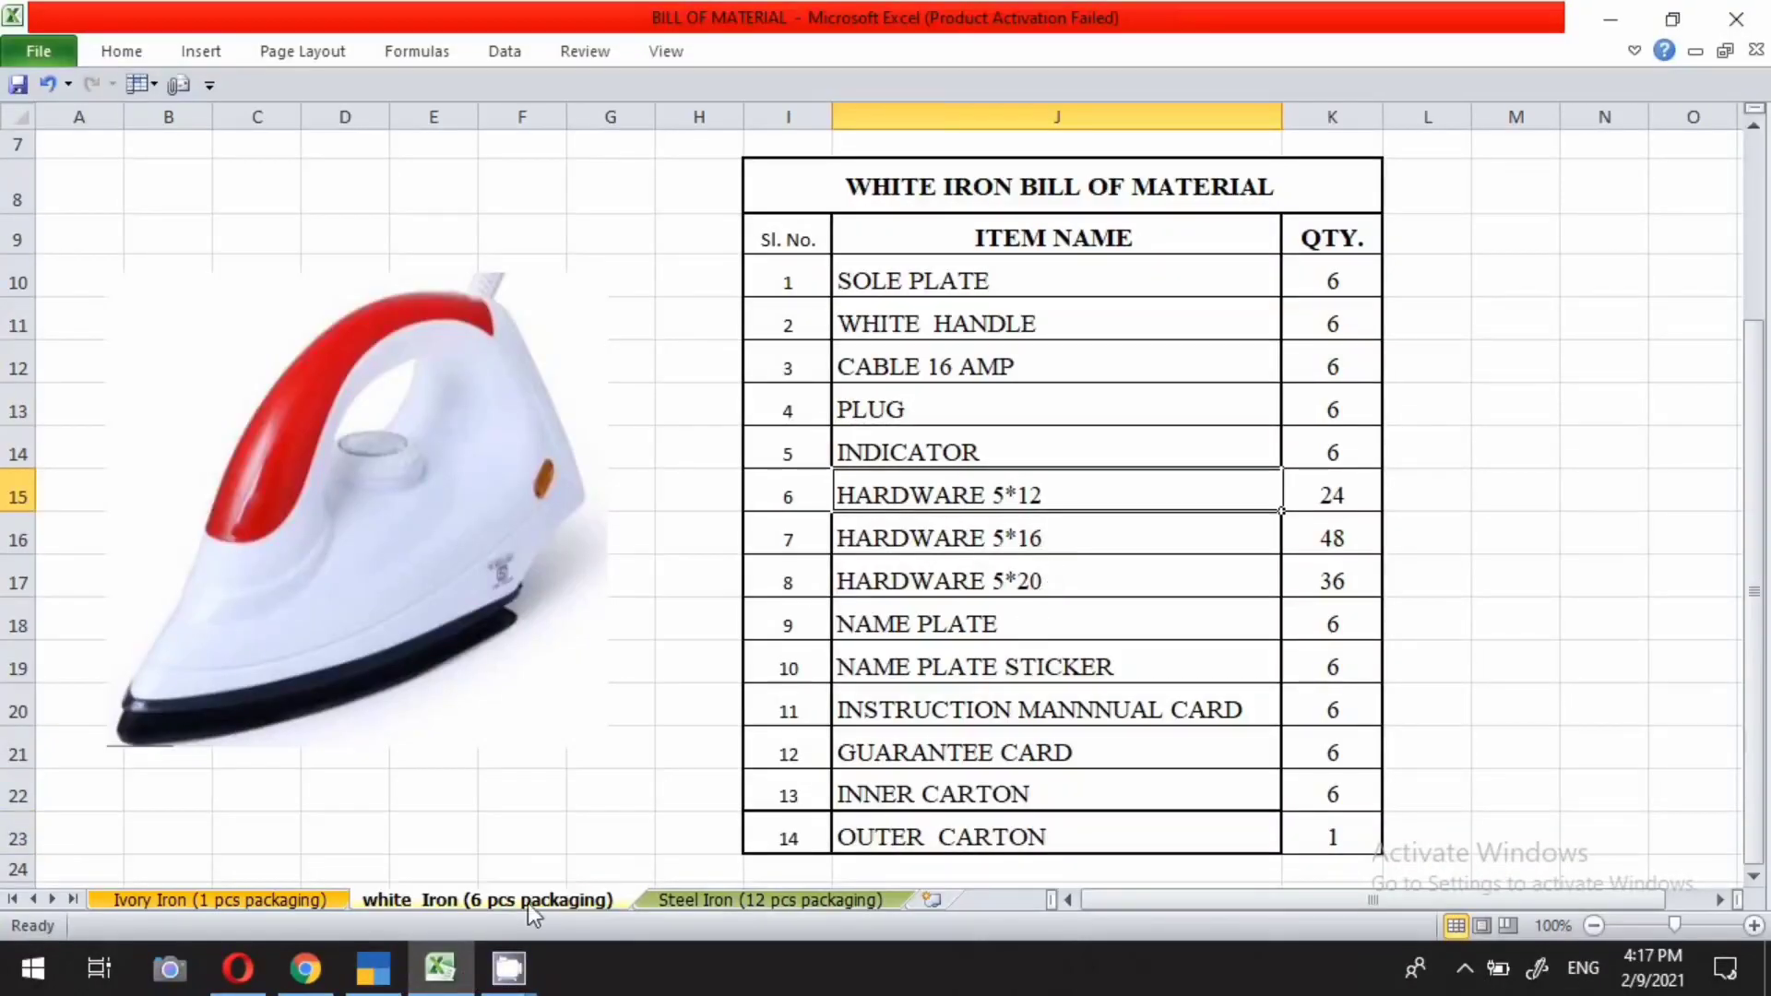
pyautogui.click(401, 959)
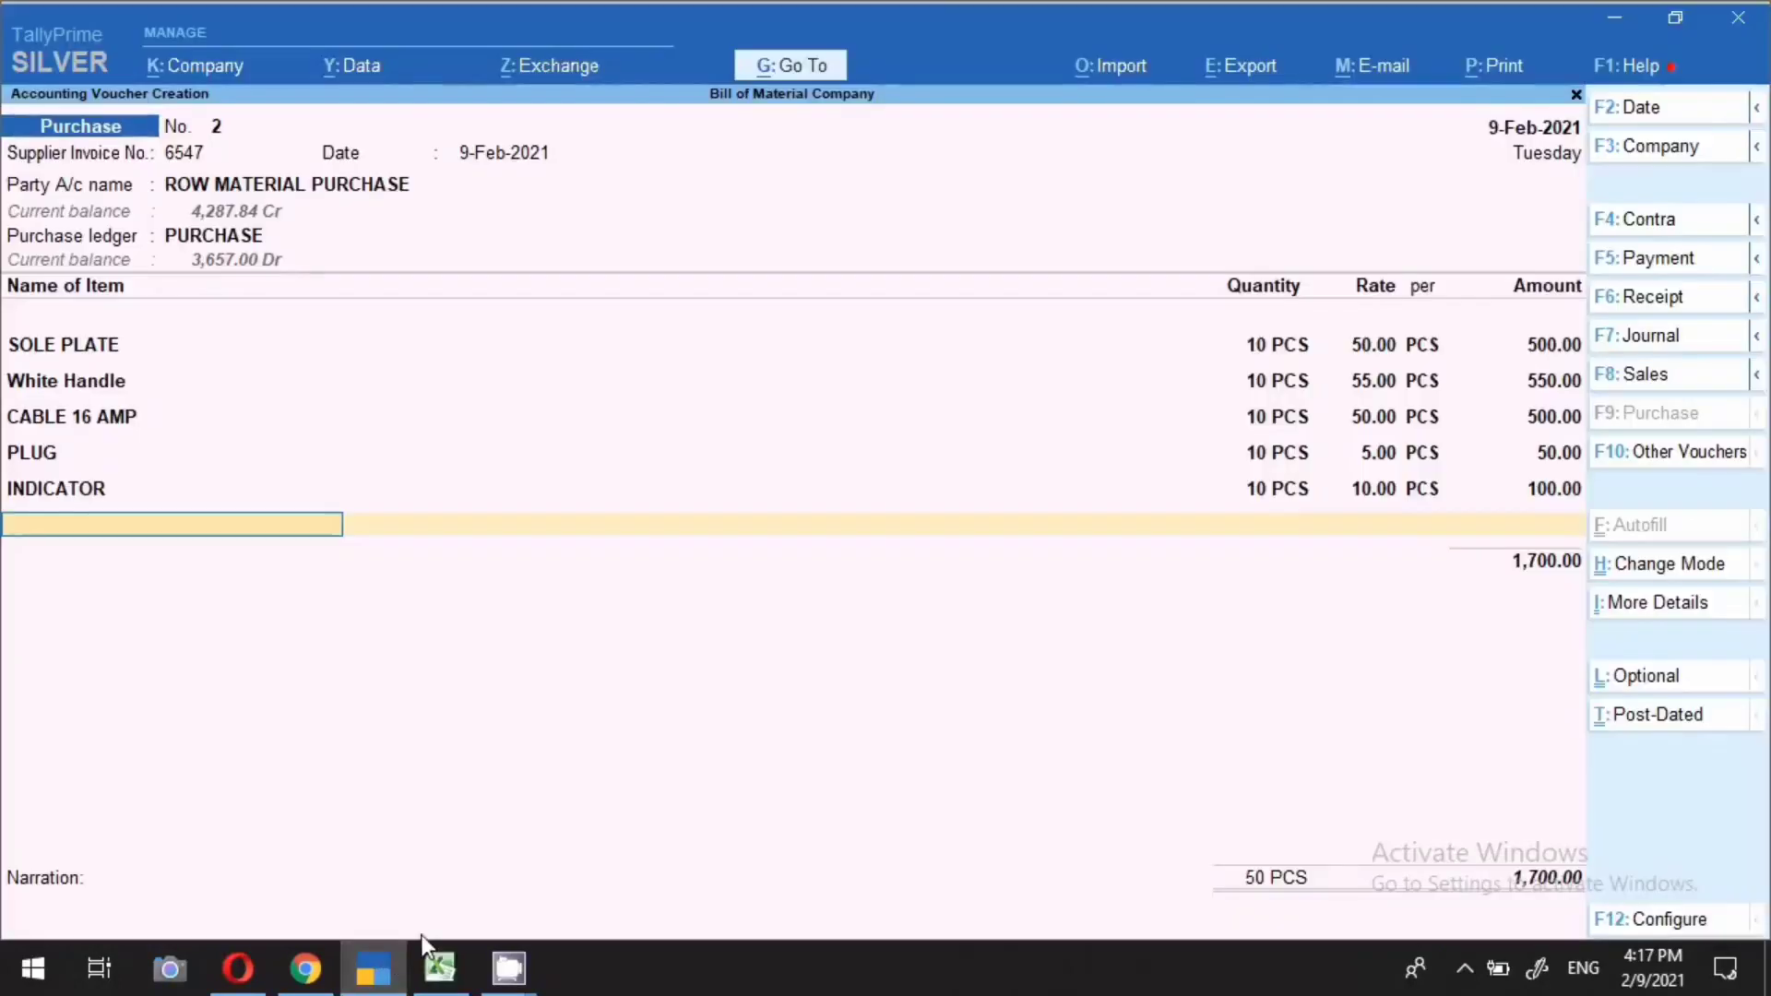
pyautogui.write('H')
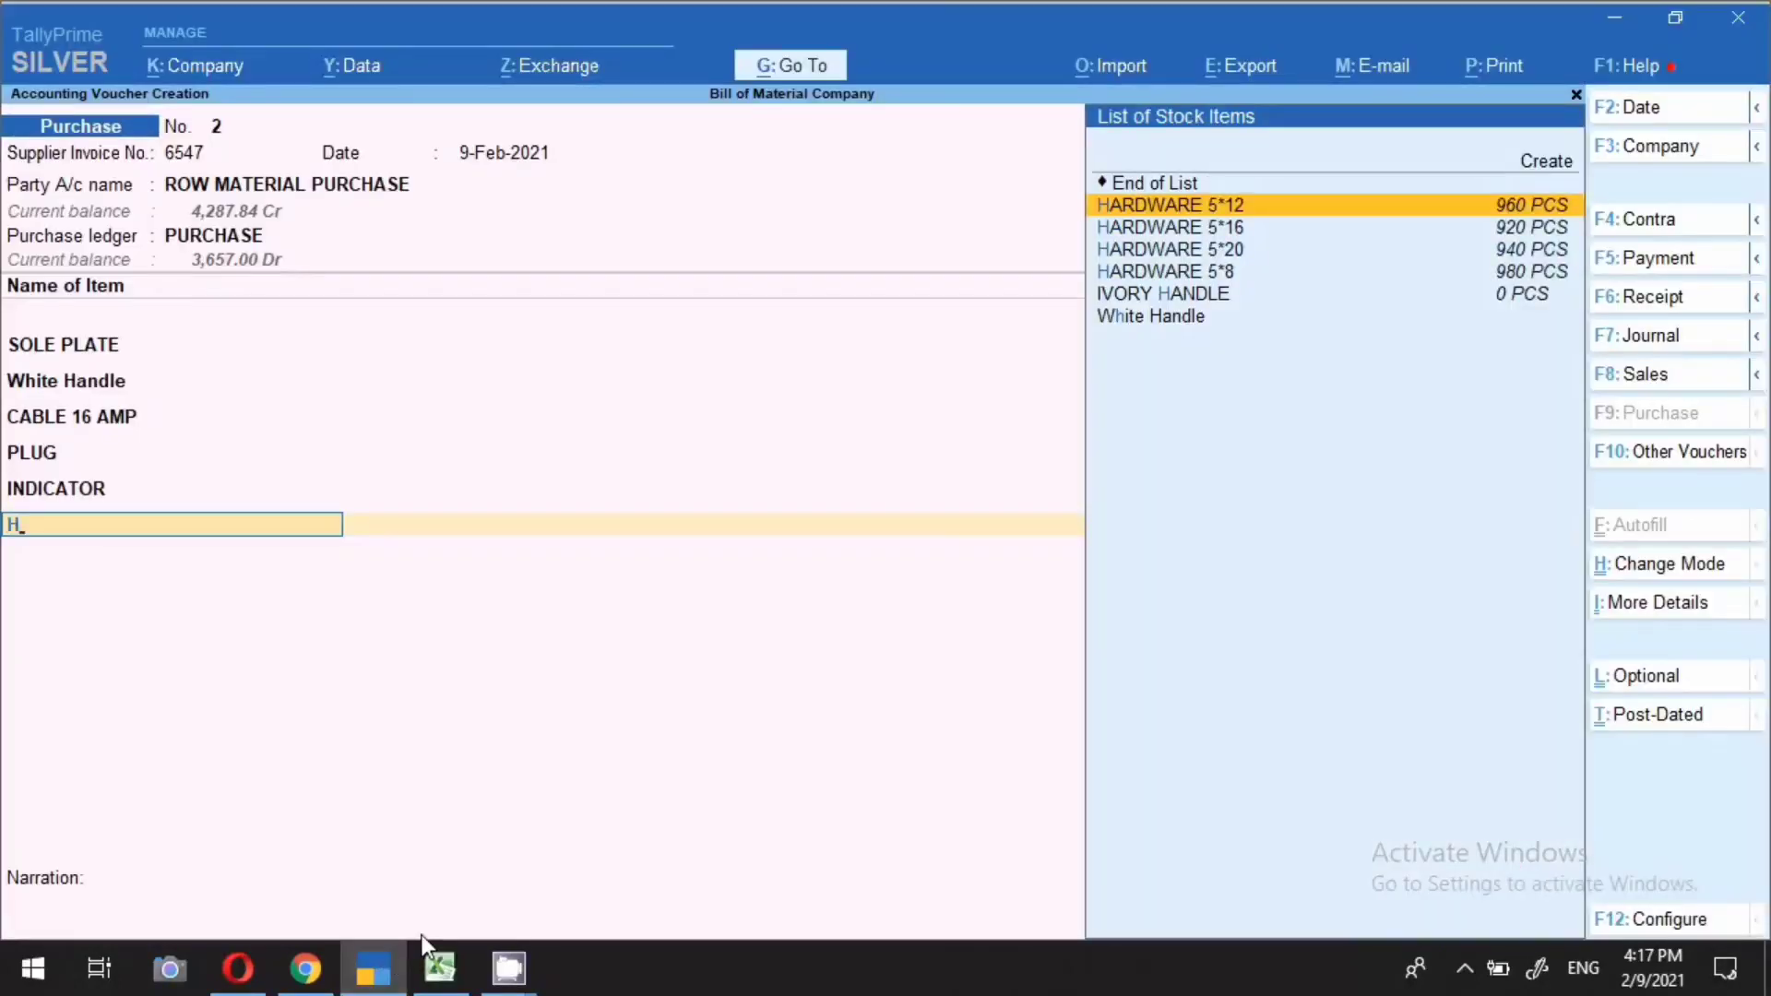
pyautogui.press('Return')
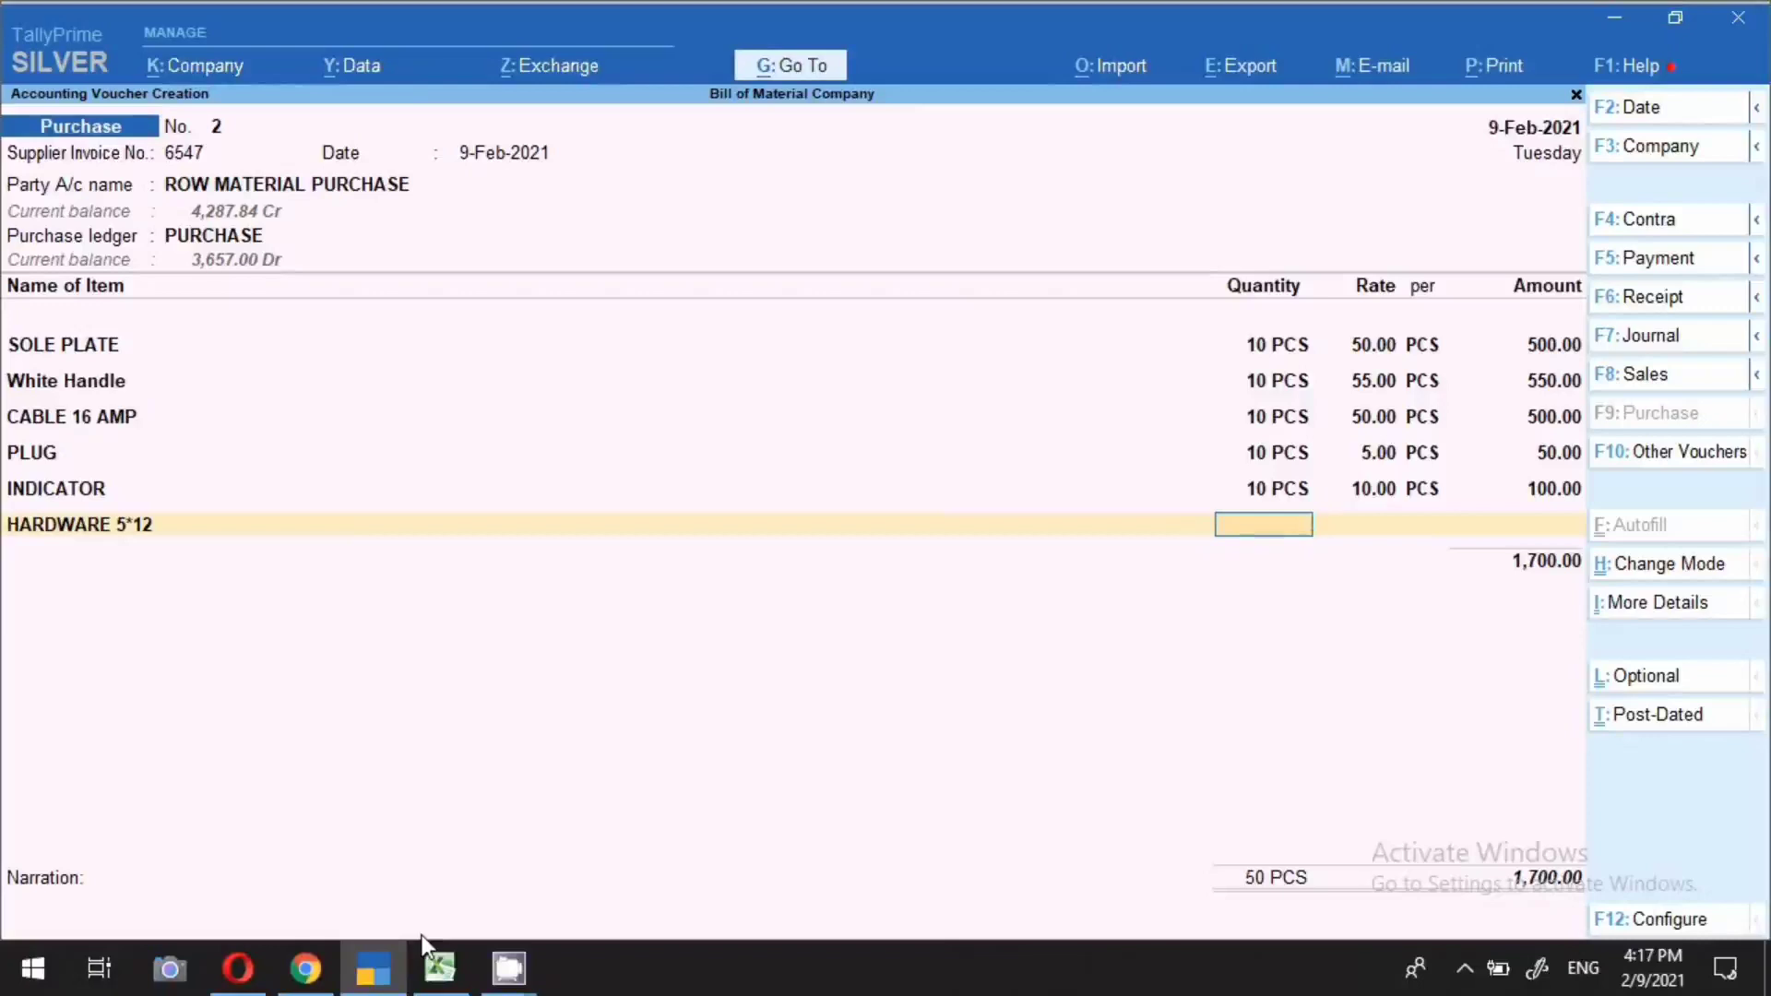
pyautogui.write('500')
pyautogui.press('Return')
pyautogui.press('Return')
pyautogui.press('Return')
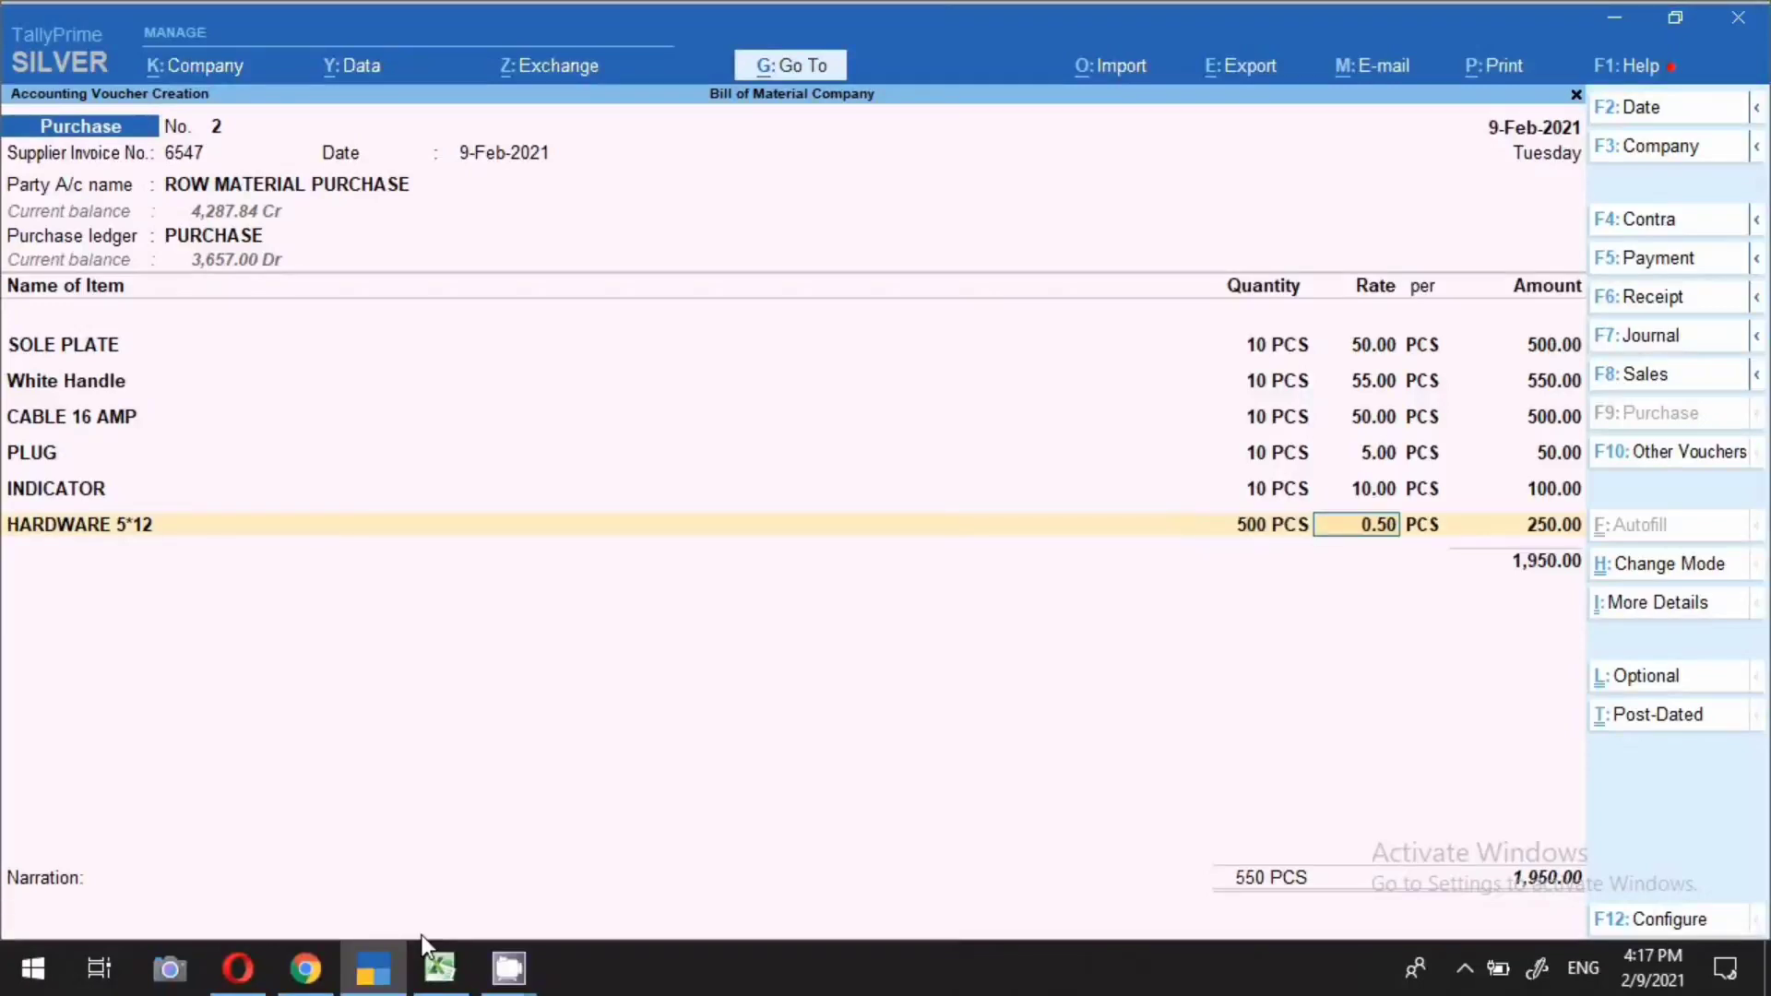
# Add HARDWARE 5*16 to the purchase voucher with 500 PCS at the default 0.50 rate
pyautogui.write('H')
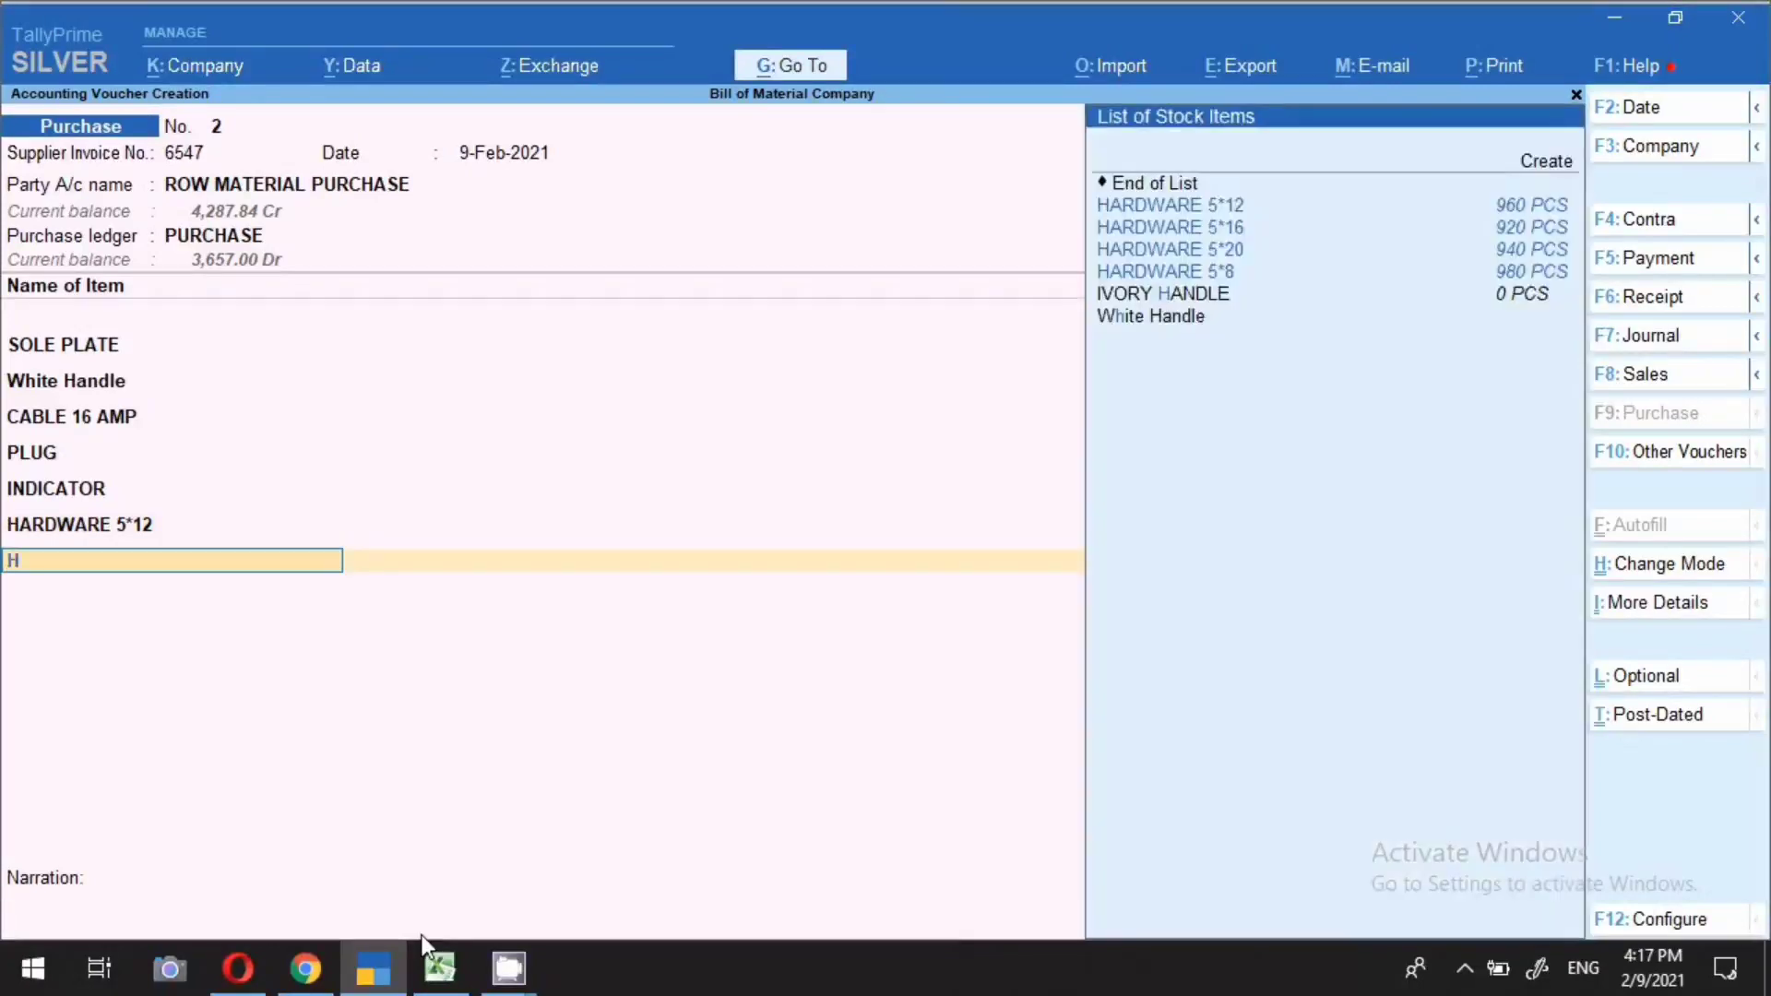
pyautogui.press('Down')
pyautogui.press('Return')
pyautogui.write('500')
pyautogui.press('Return')
pyautogui.press('Return')
pyautogui.press('Return')
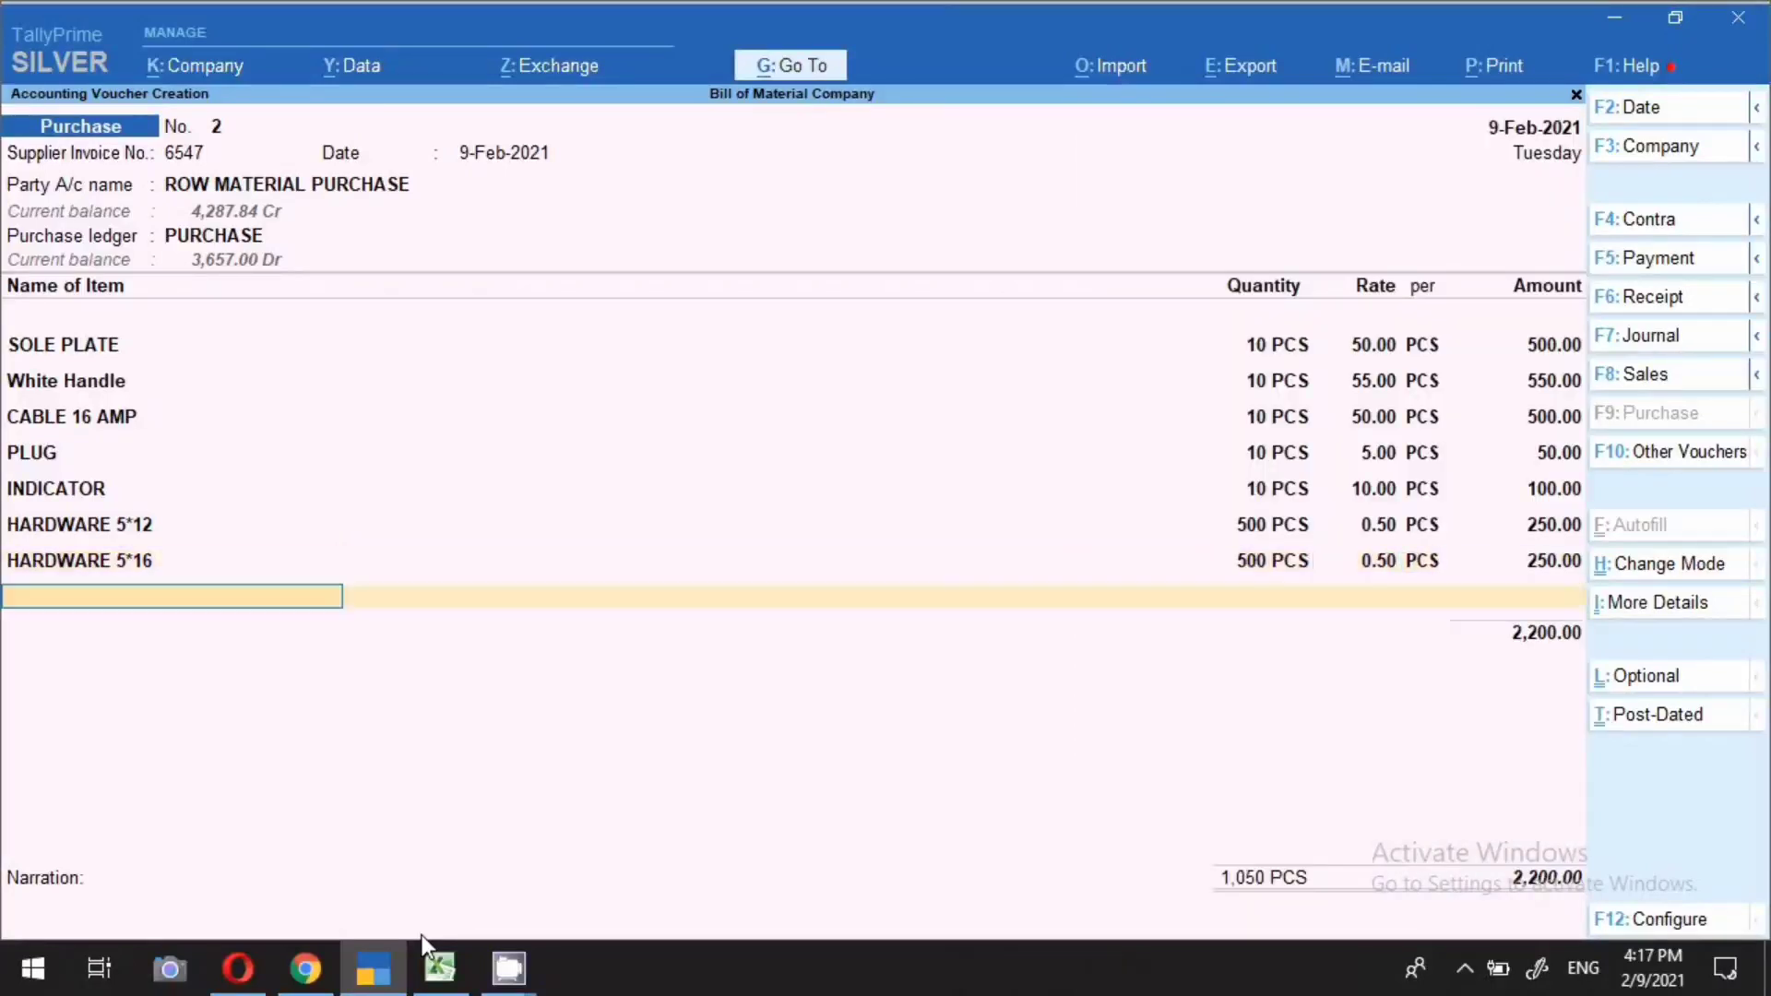
# Add HARDWARE 5*20 to the purchase voucher with 500 PCS at the default 0.50 rate
pyautogui.write('Ha')
pyautogui.press('Down')
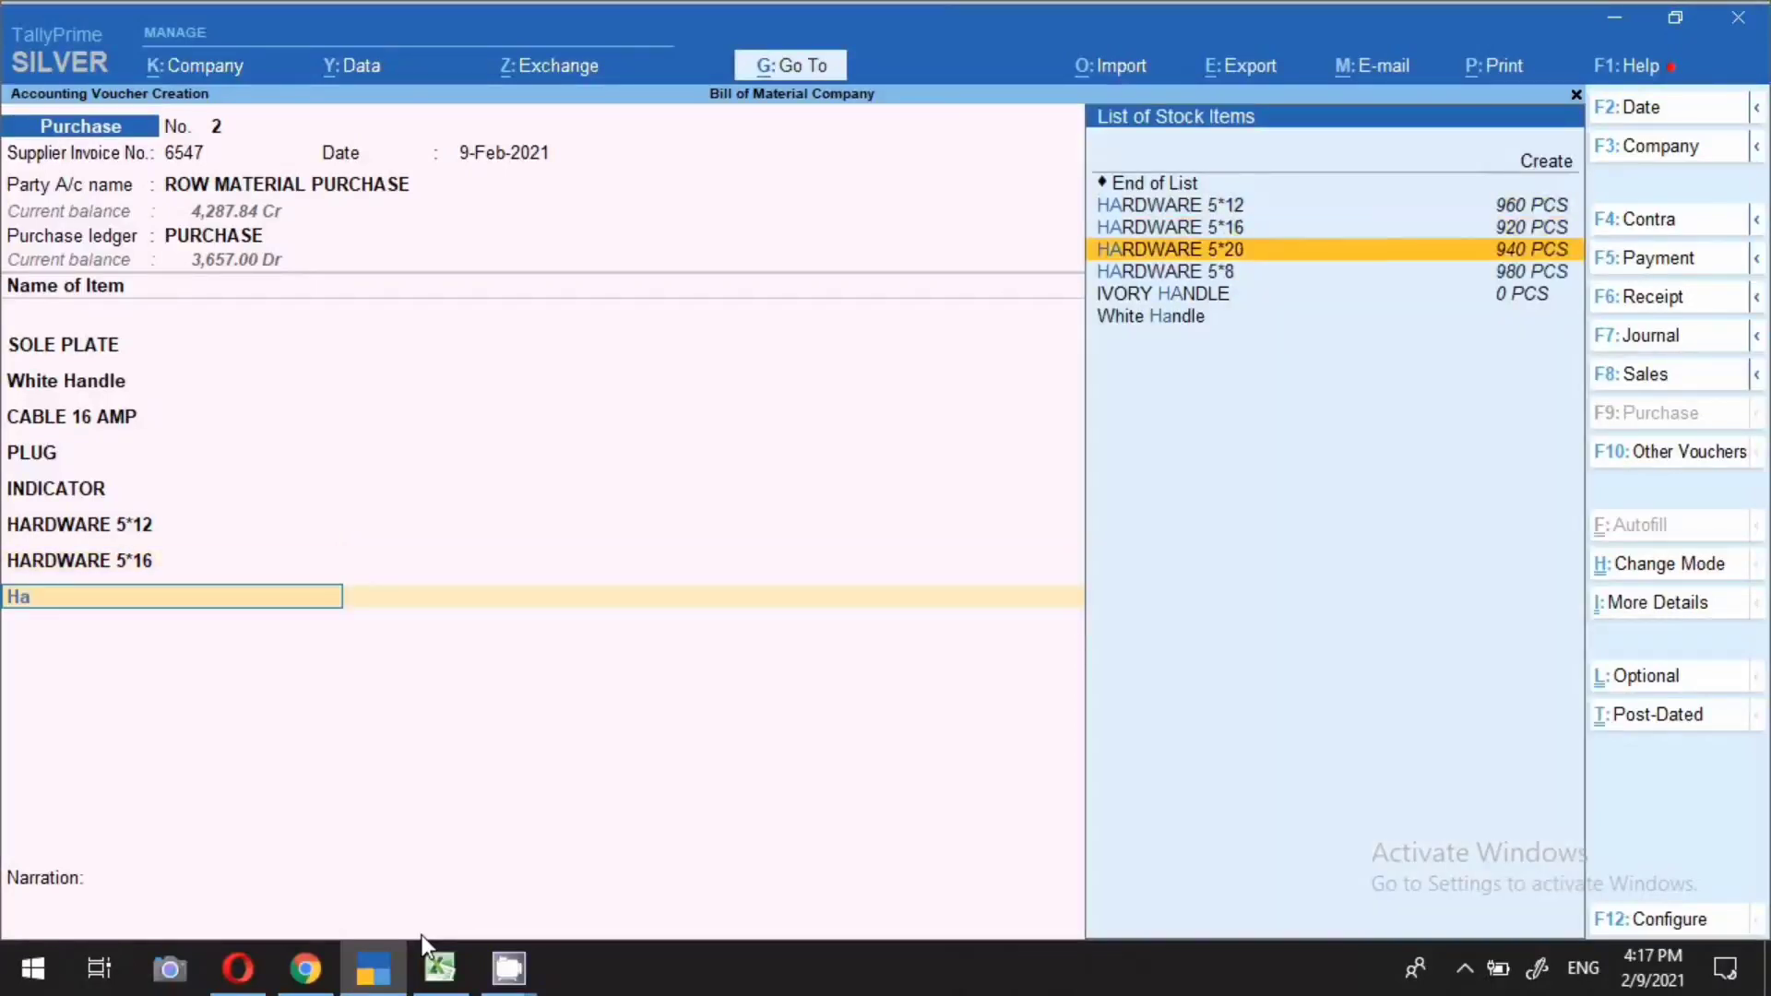
pyautogui.press('Down')
pyautogui.press('Return')
pyautogui.write('500')
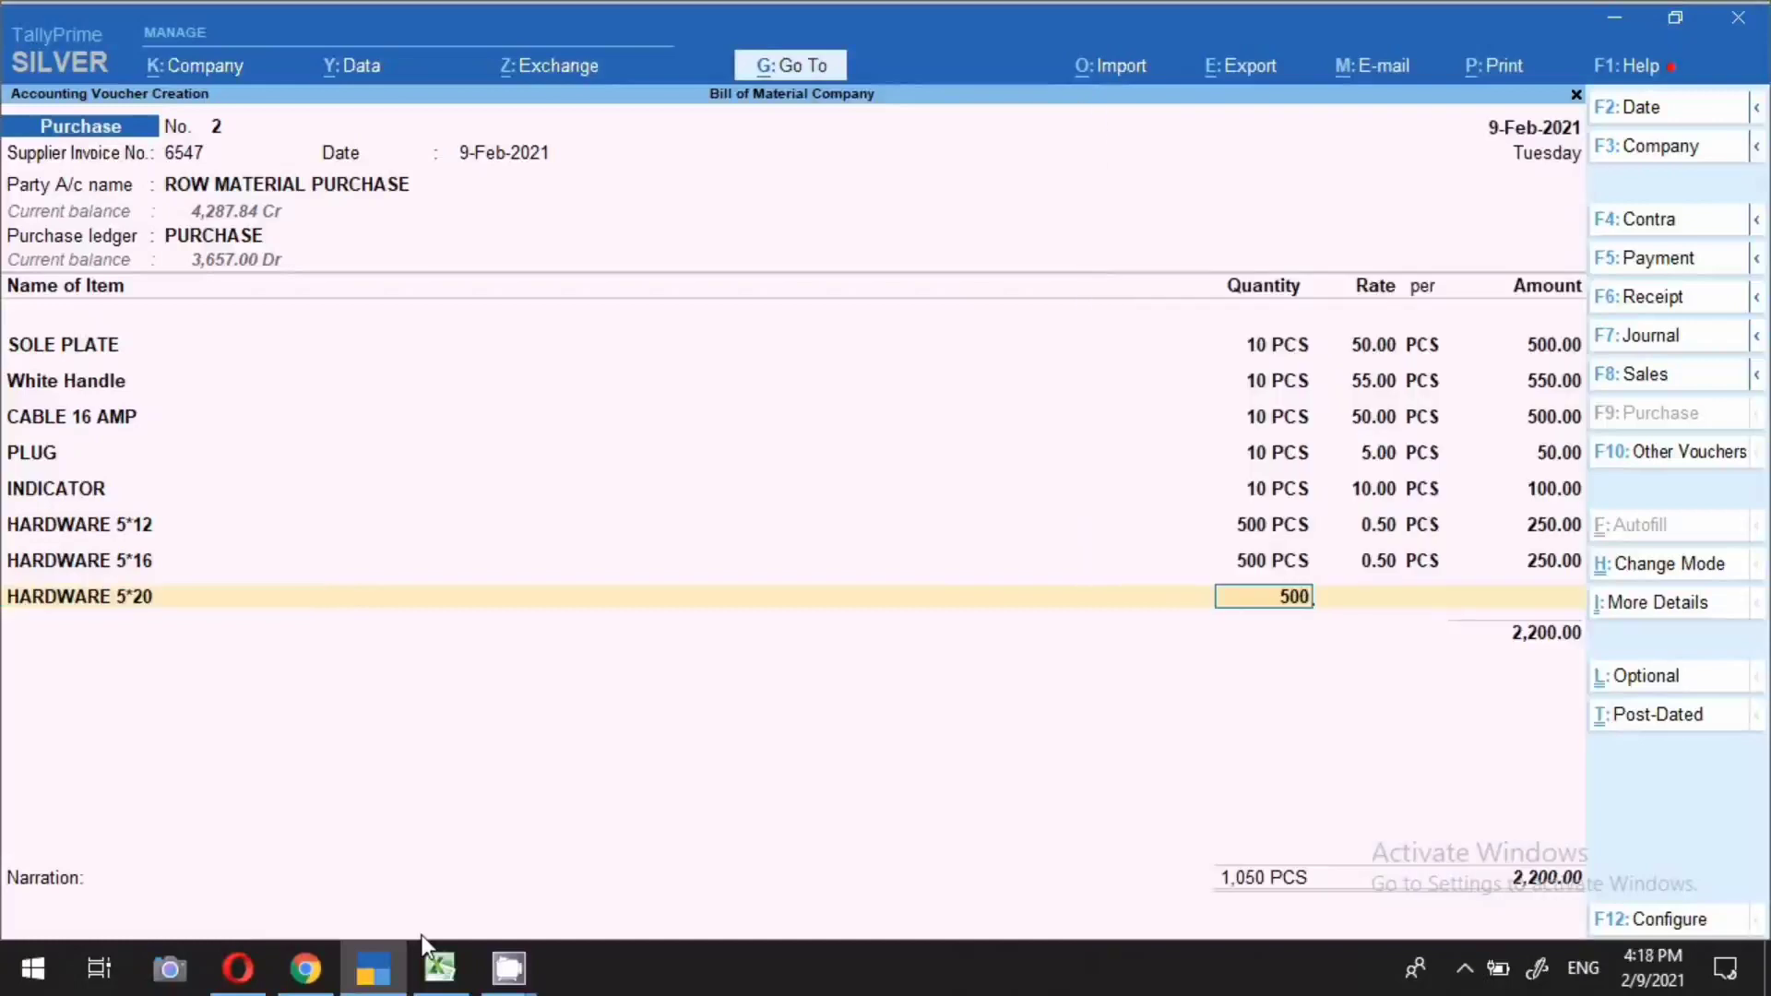
pyautogui.press('Return')
pyautogui.press('Return')
pyautogui.press('Return')
# Add HARDWARE 5*8 to the purchase voucher with 500 PCS at the default 0.20 rate
pyautogui.write('Ha')
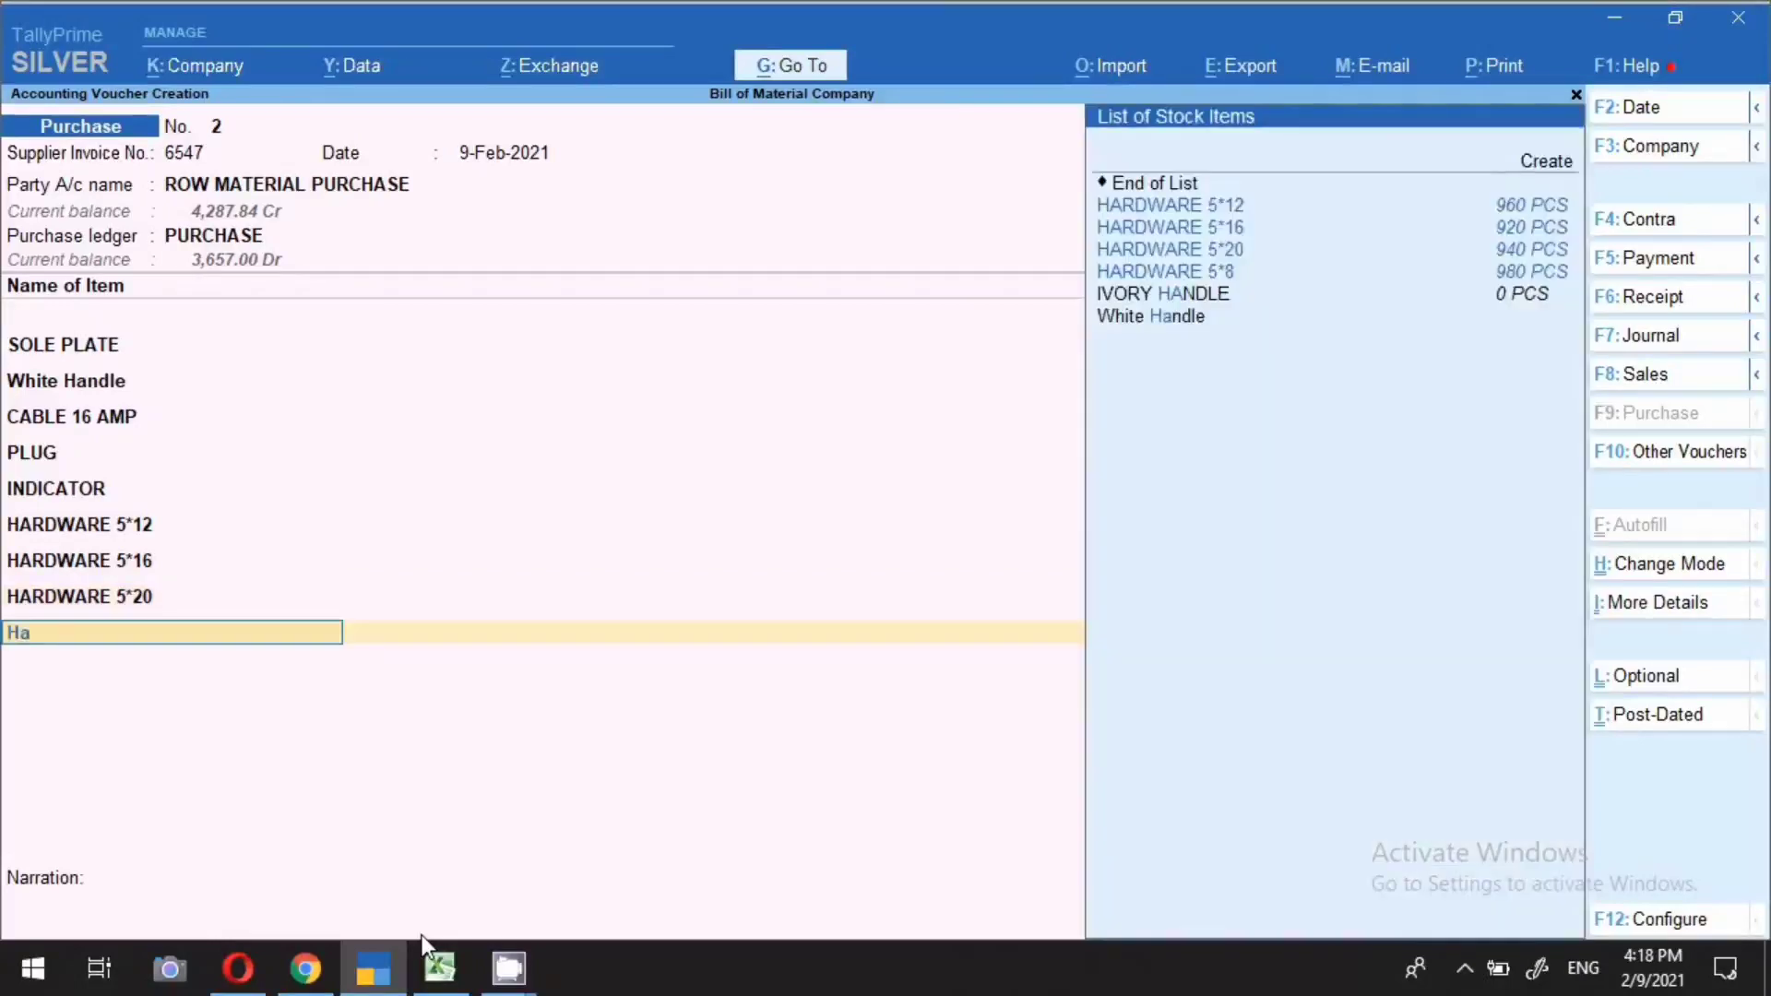
pyautogui.press('Down')
pyautogui.press('Down')
pyautogui.press('Down')
pyautogui.press('Return')
pyautogui.write('500')
pyautogui.press('Return')
pyautogui.press('Return')
pyautogui.press('Return')
pyautogui.press('Return')
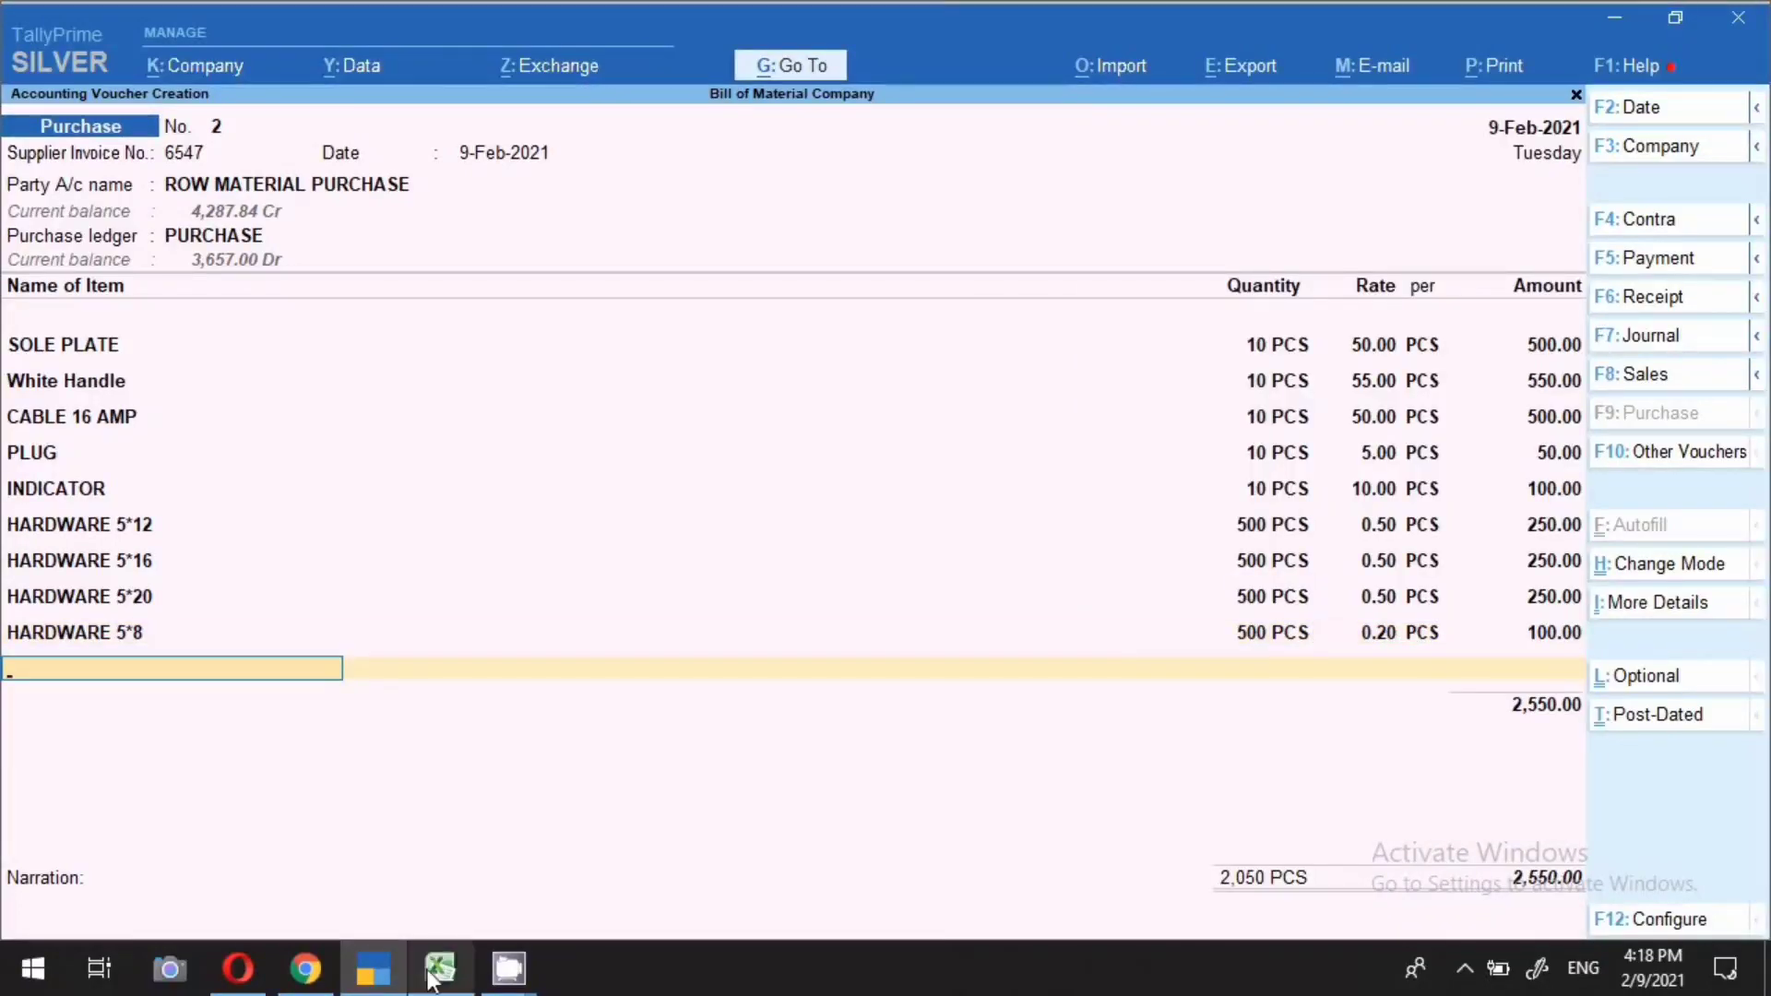
# Consult the Excel component list, and add NAME PLATE to the TallyPrime voucher with 10 PCS at the default 0.10 rate
pyautogui.click(440, 969)
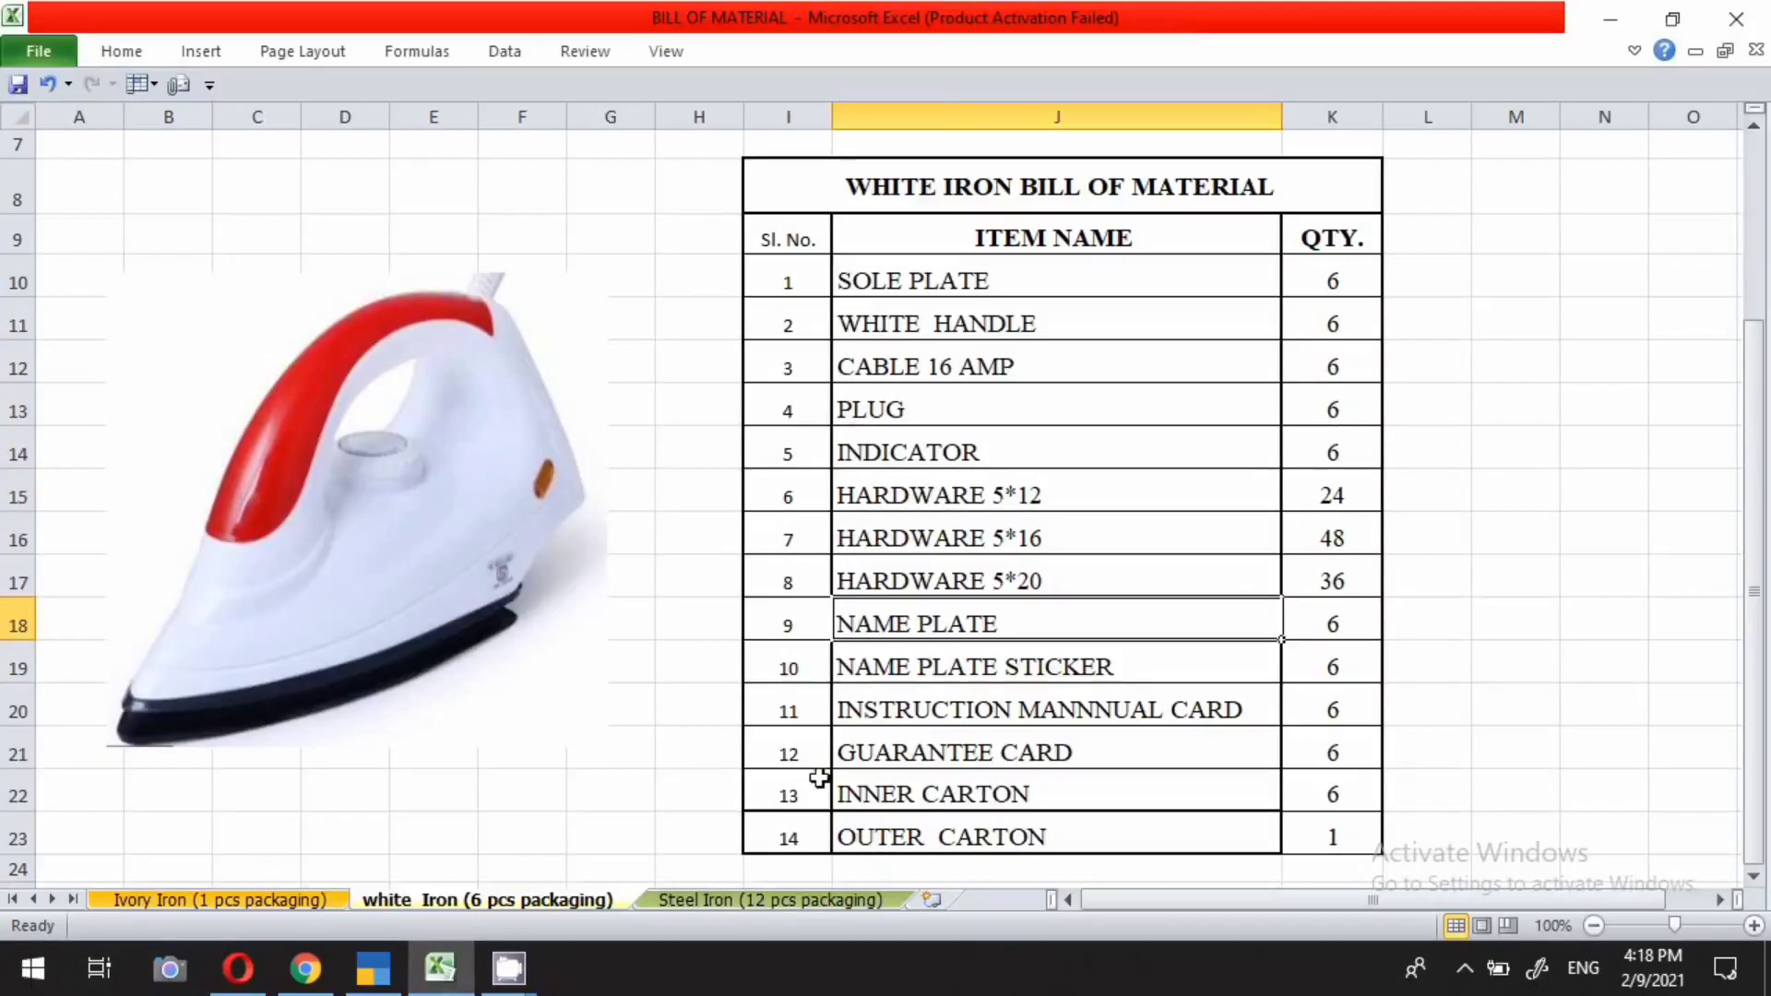
pyautogui.click(364, 980)
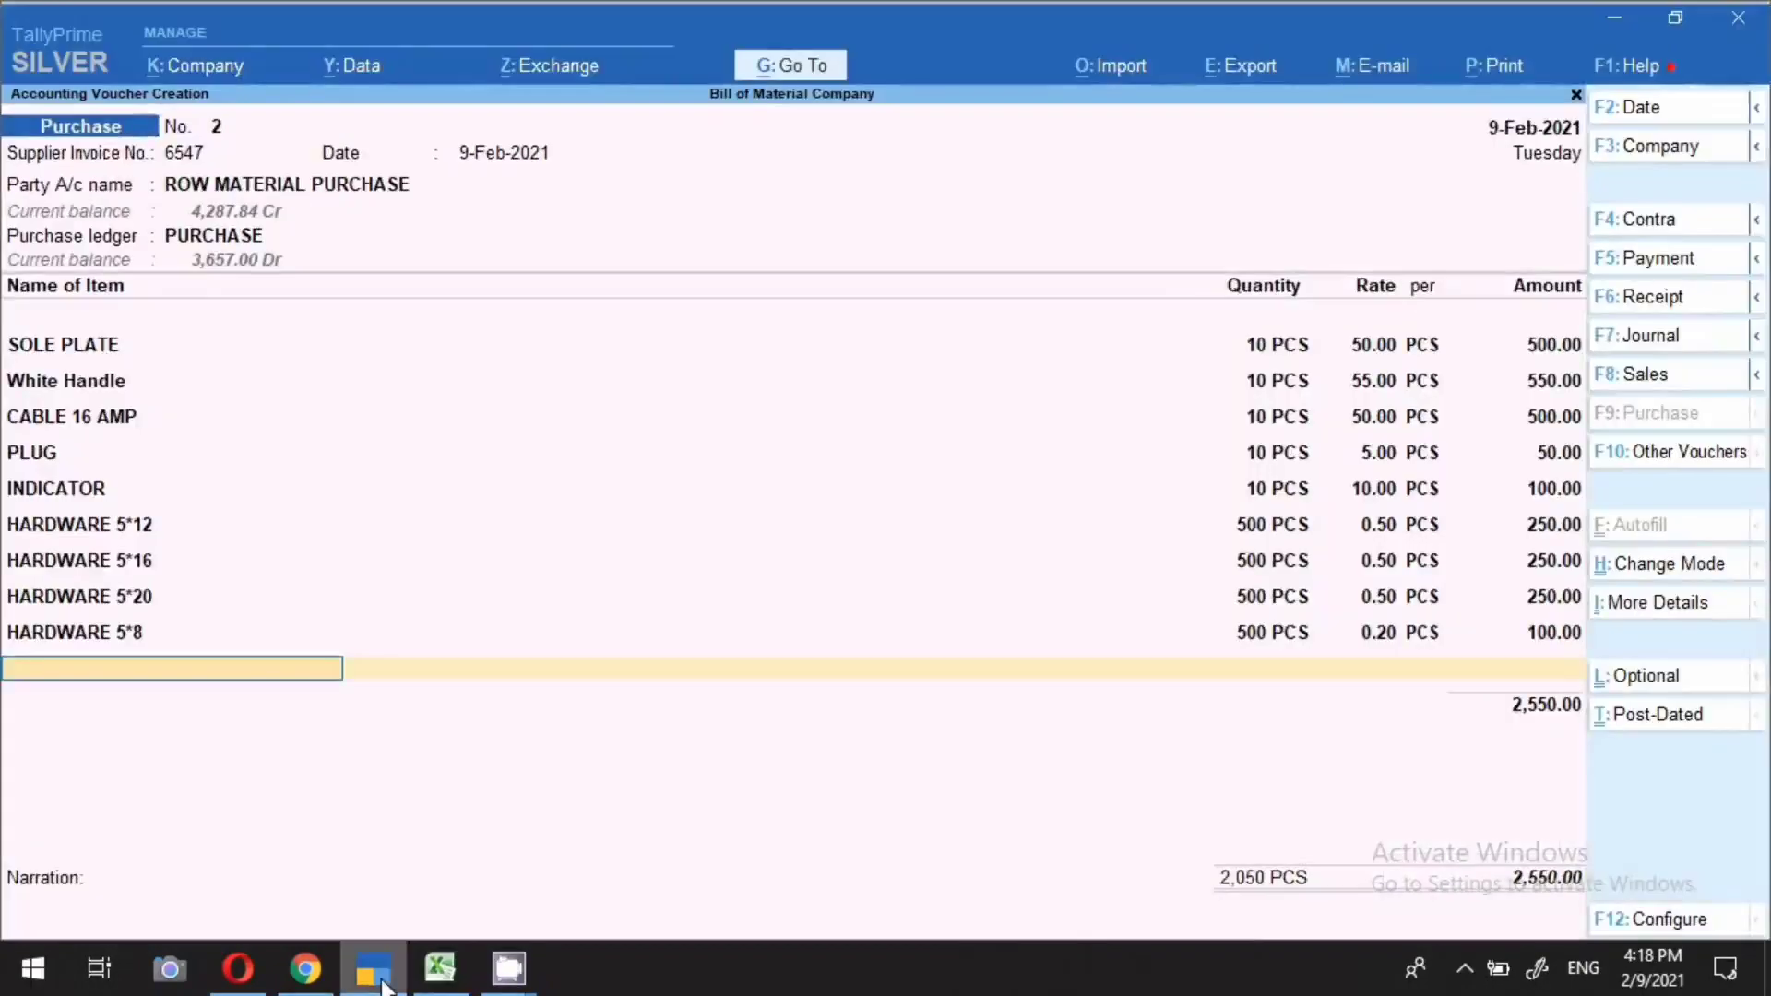
pyautogui.write('Na')
pyautogui.press('Return')
pyautogui.write('10')
pyautogui.press('Return')
pyautogui.press('Return')
pyautogui.press('Return')
pyautogui.press('Return')
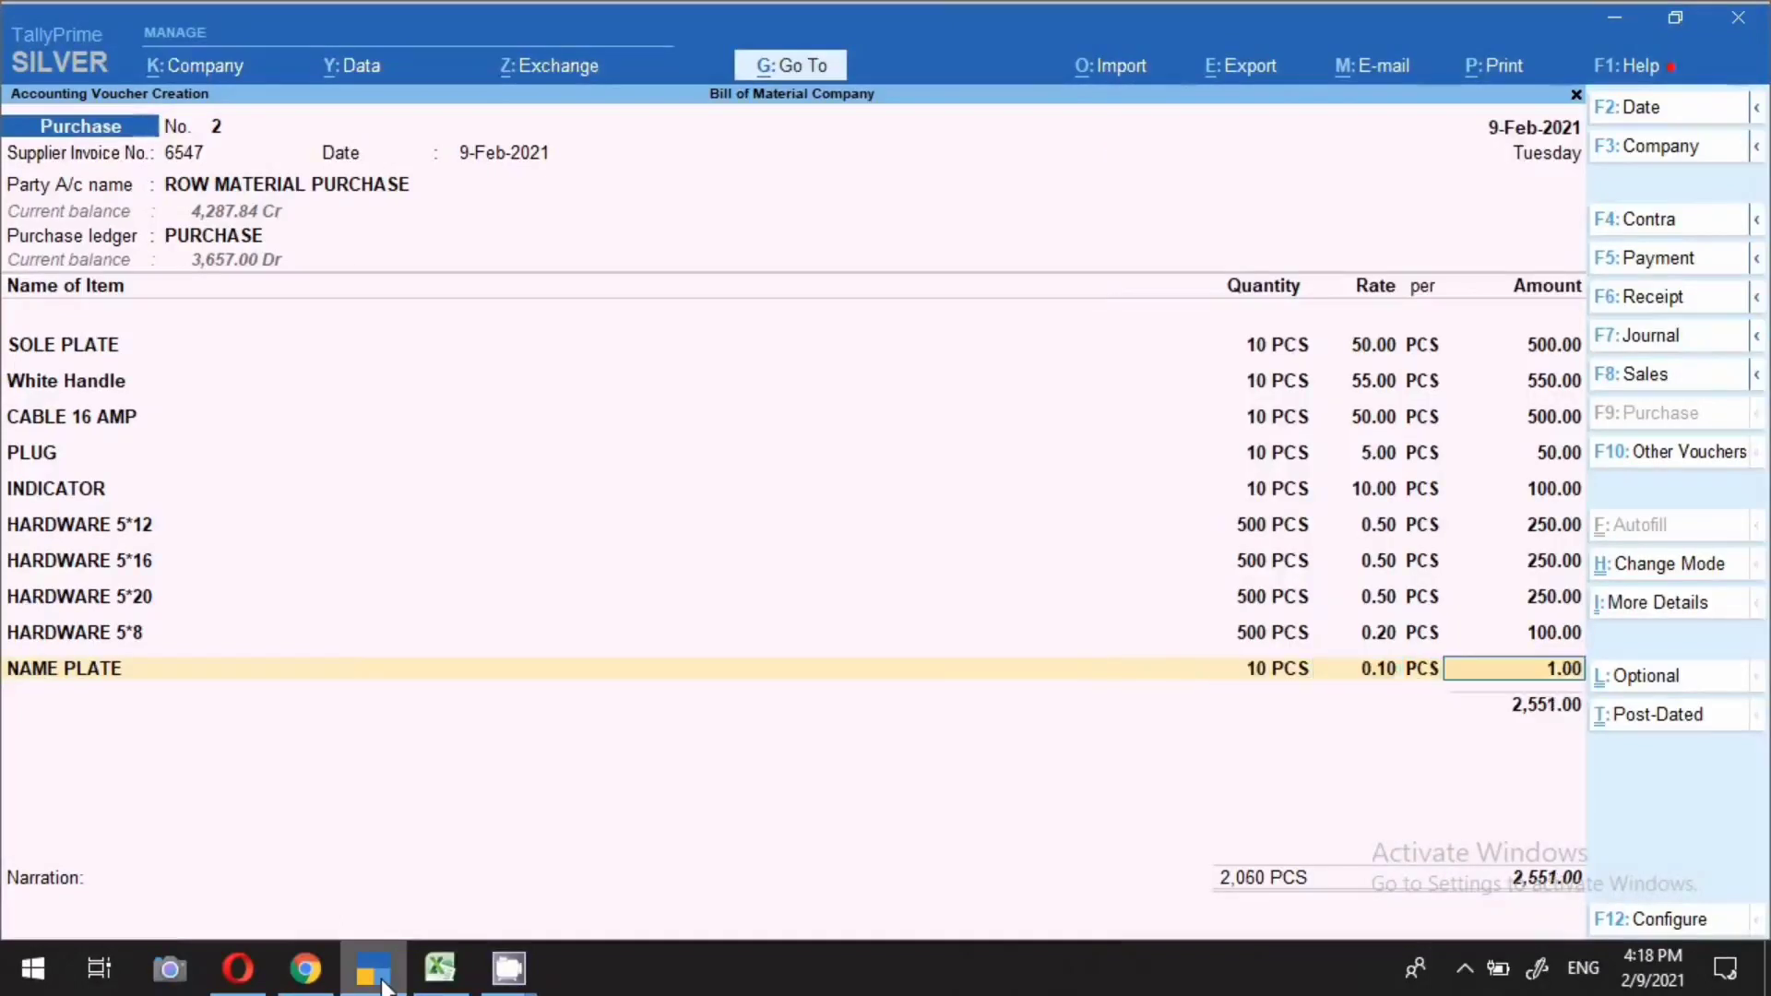
# Add NAME PLATE STICKER to the purchase voucher with 10 PCS at the default 0.20 rate
pyautogui.write('Nam')
pyautogui.press('Down')
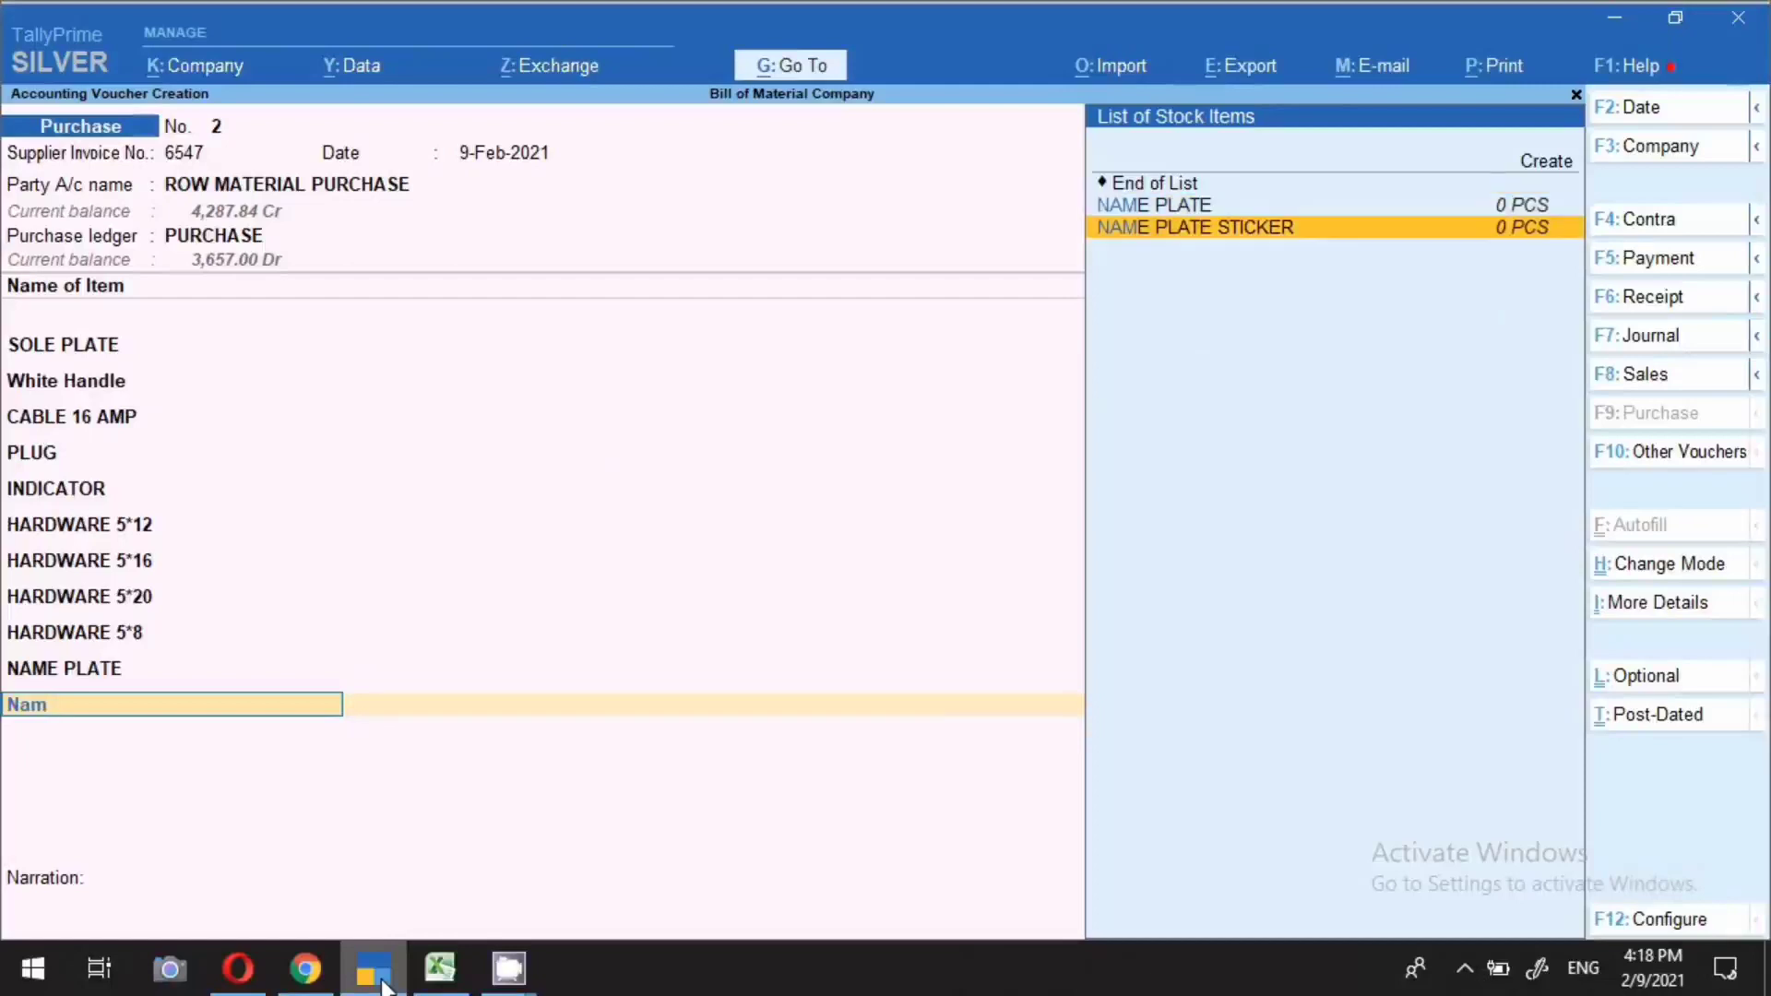
pyautogui.press('Return')
pyautogui.write('10')
pyautogui.press('Return')
pyautogui.press('Return')
pyautogui.press('Return')
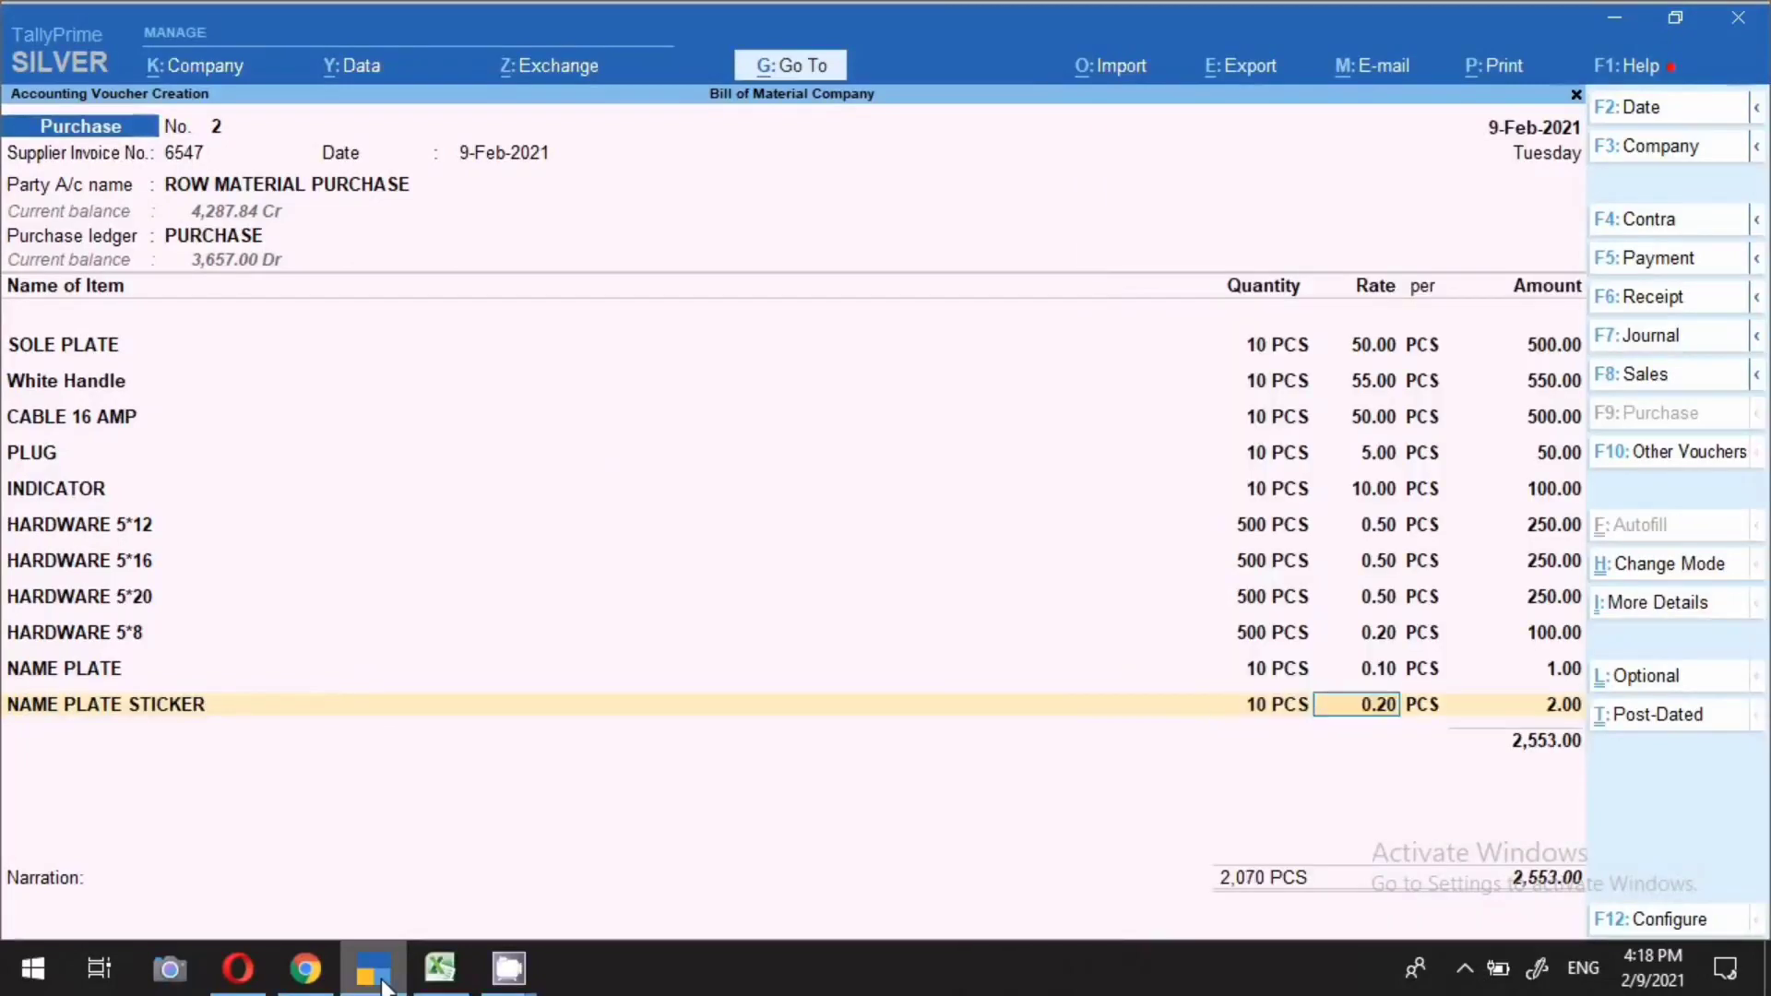
pyautogui.press('Return')
pyautogui.press('BackSpace')
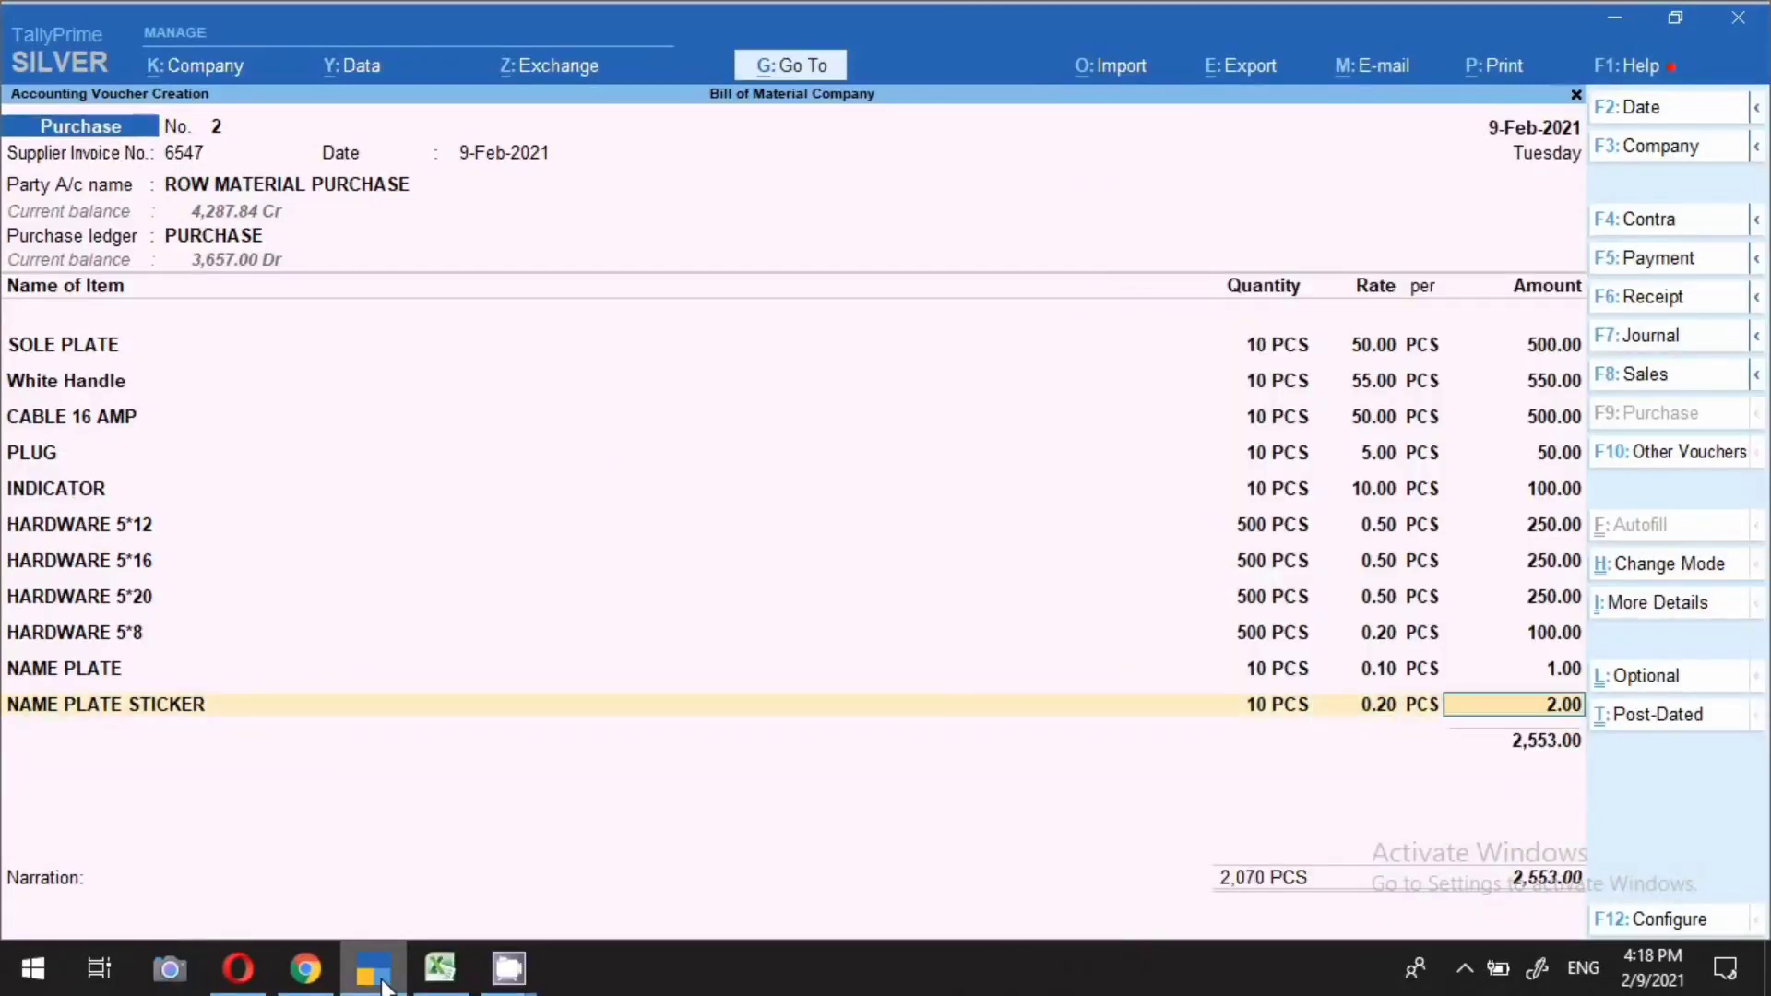
pyautogui.press('Return')
# Add GUARANTEE CARD to the purchase voucher with 10 PCS at the default 0.20 rate
pyautogui.write('F')
pyautogui.press('BackSpace')
pyautogui.write('gua')
pyautogui.press('Return')
pyautogui.write('10')
pyautogui.press('Return')
pyautogui.press('Return')
pyautogui.press('Return')
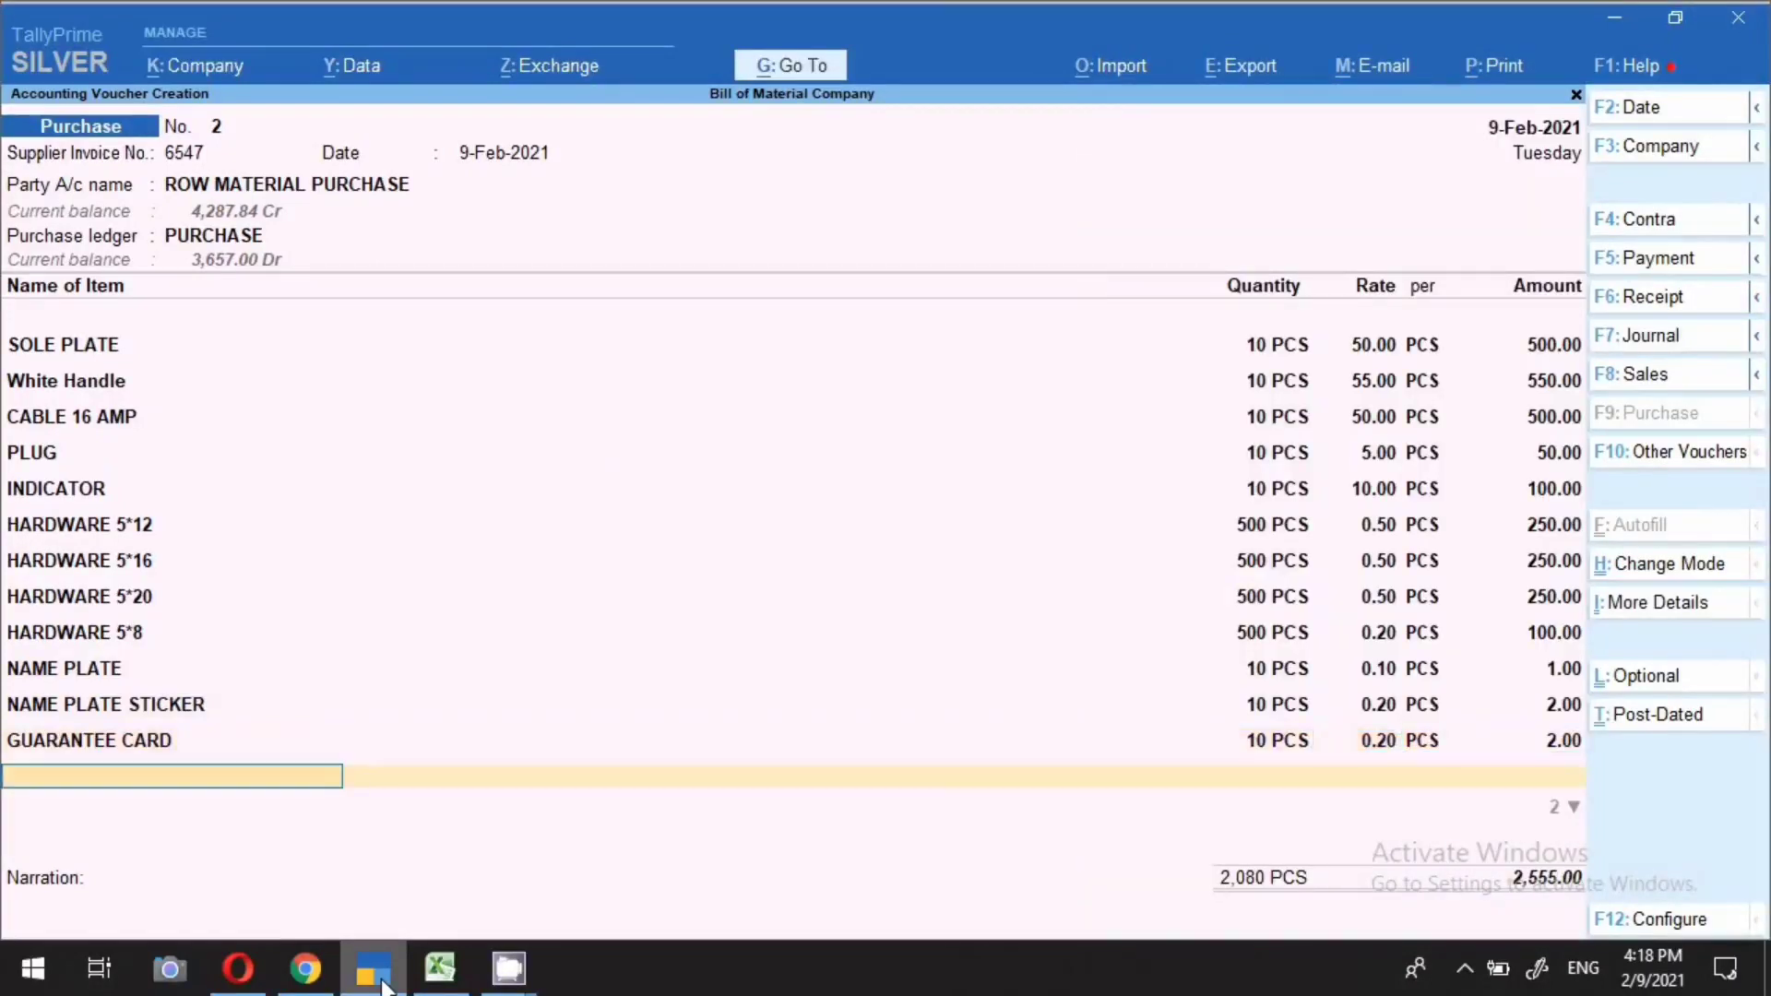
# Add INSTRUCTION MANNNUAL CARD to the purchase voucher with 10 PCS at the default 0.20 rate
pyautogui.write('I')
pyautogui.press('Down')
pyautogui.press('Down')
pyautogui.press('Down')
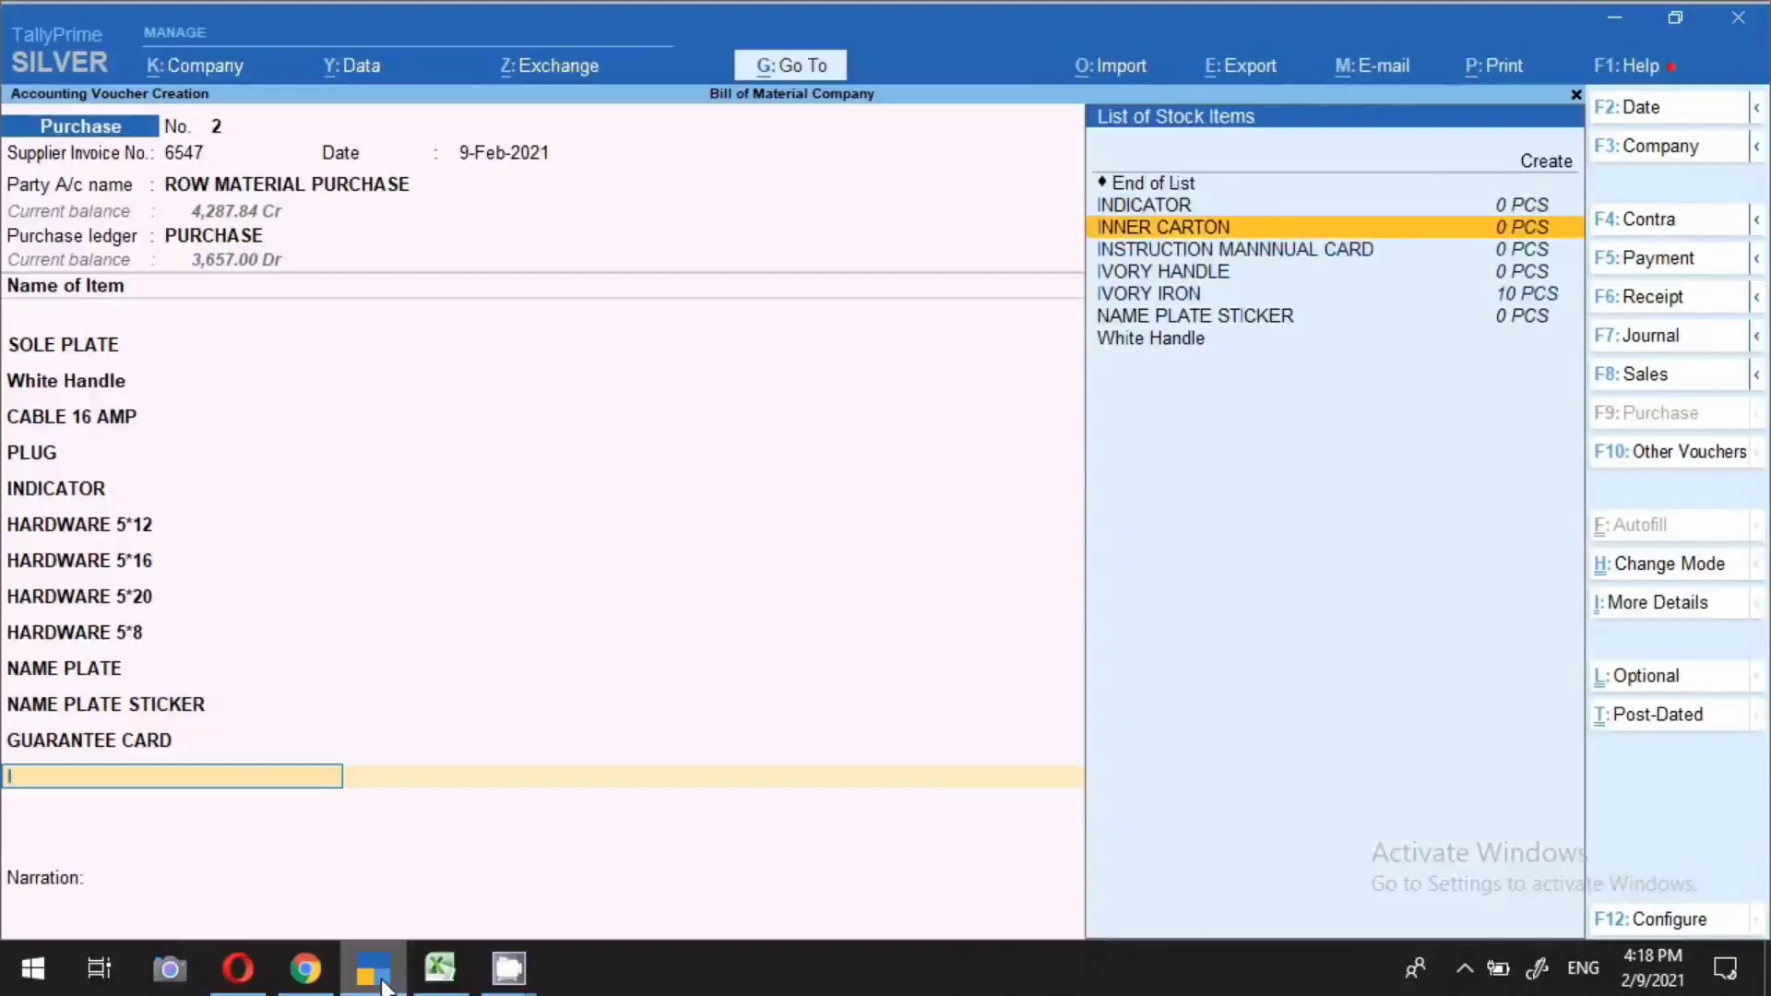
pyautogui.press('Return')
pyautogui.write('10')
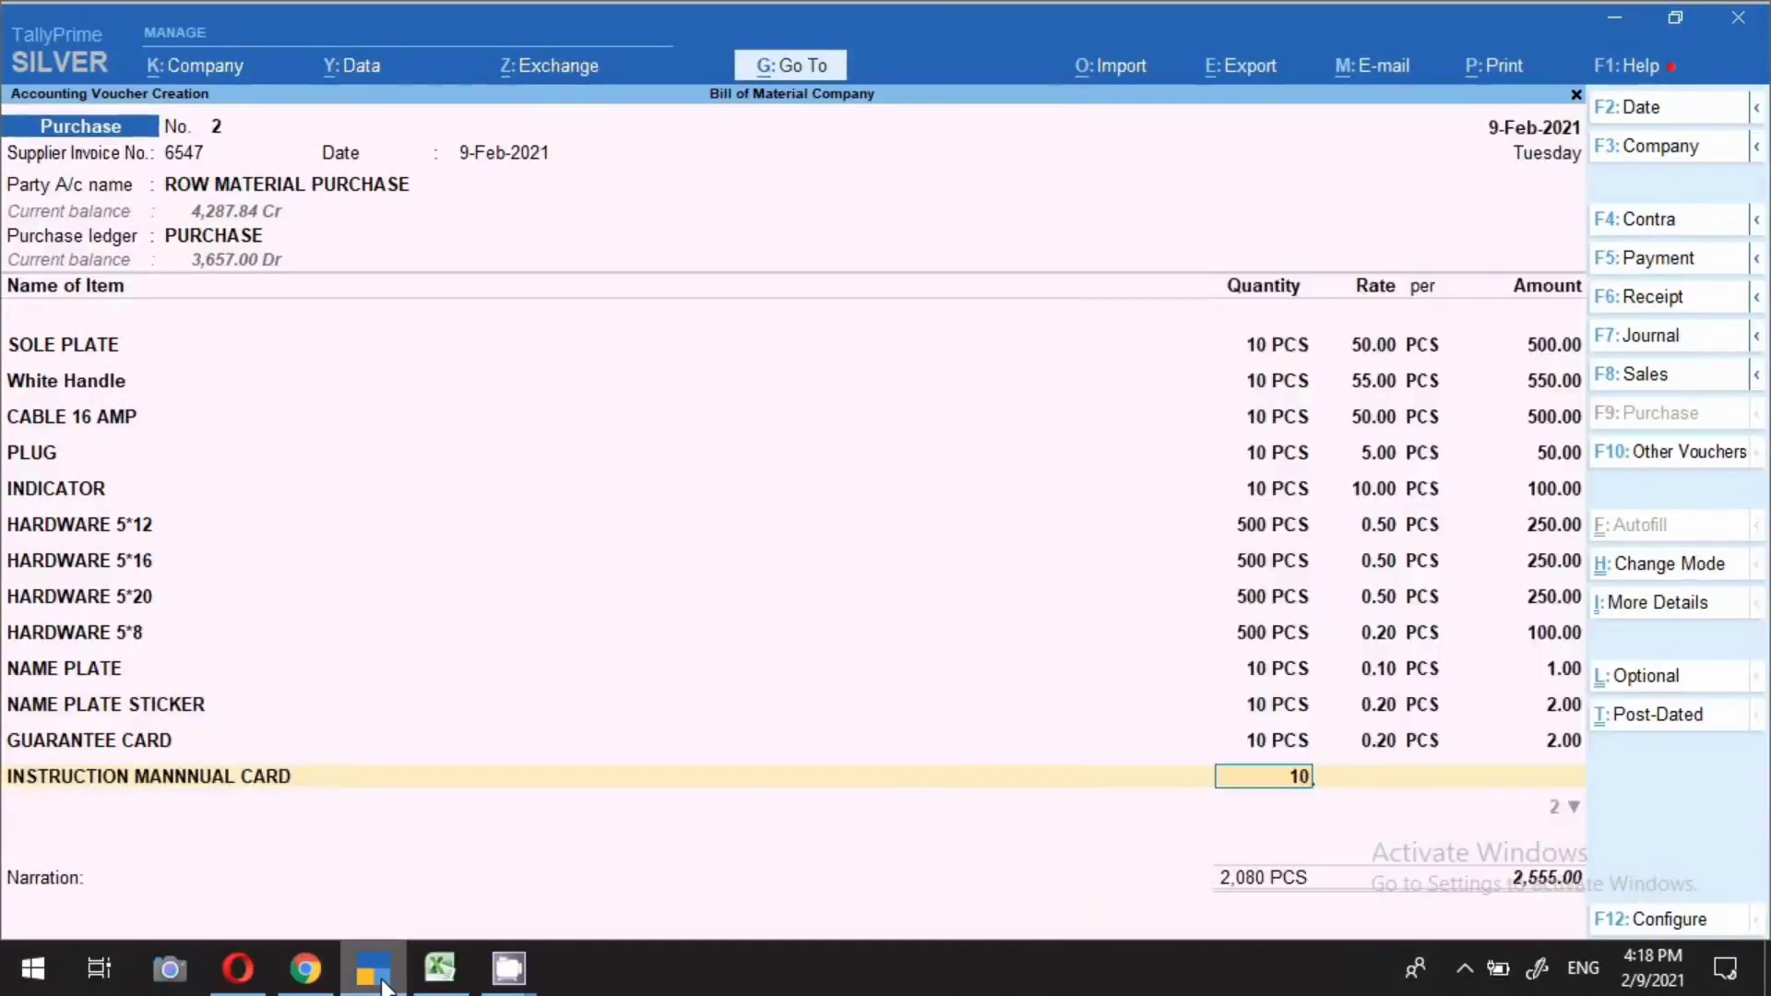
pyautogui.press('Return')
pyautogui.press('Return')
pyautogui.press('Return')
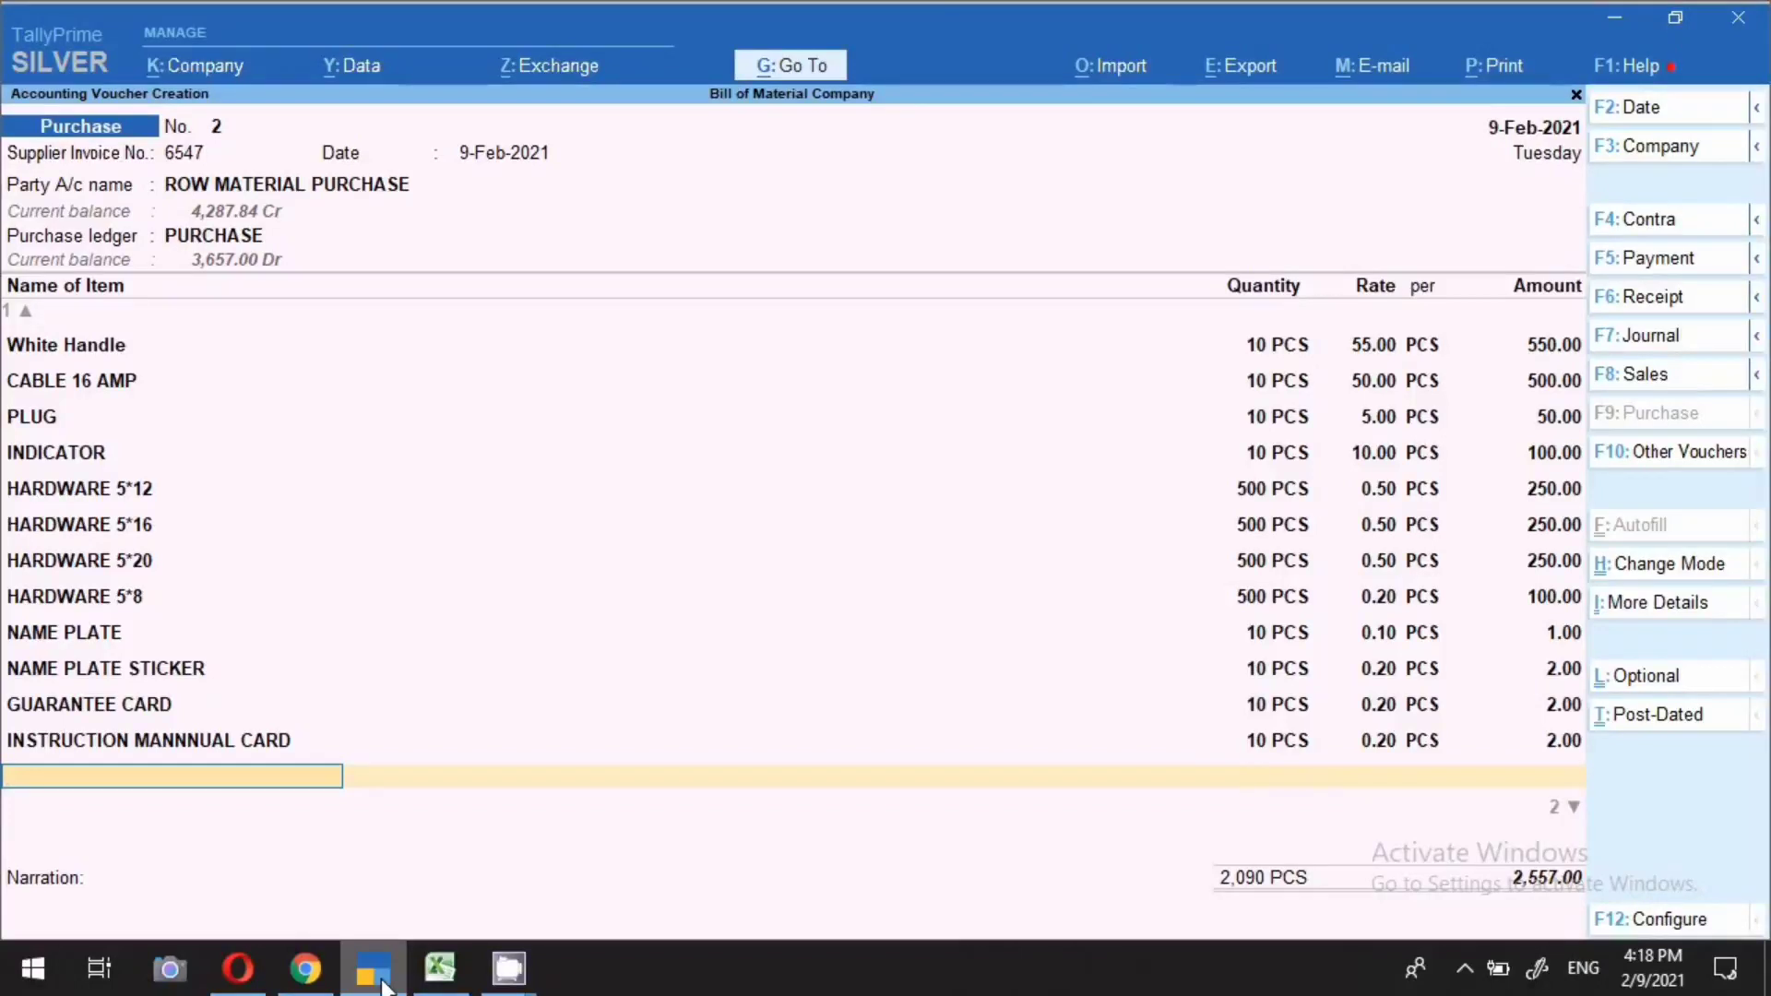
# Add INNER CARTON to the purchase voucher with 10 PCS at the default 30.00 rate
pyautogui.write('In')
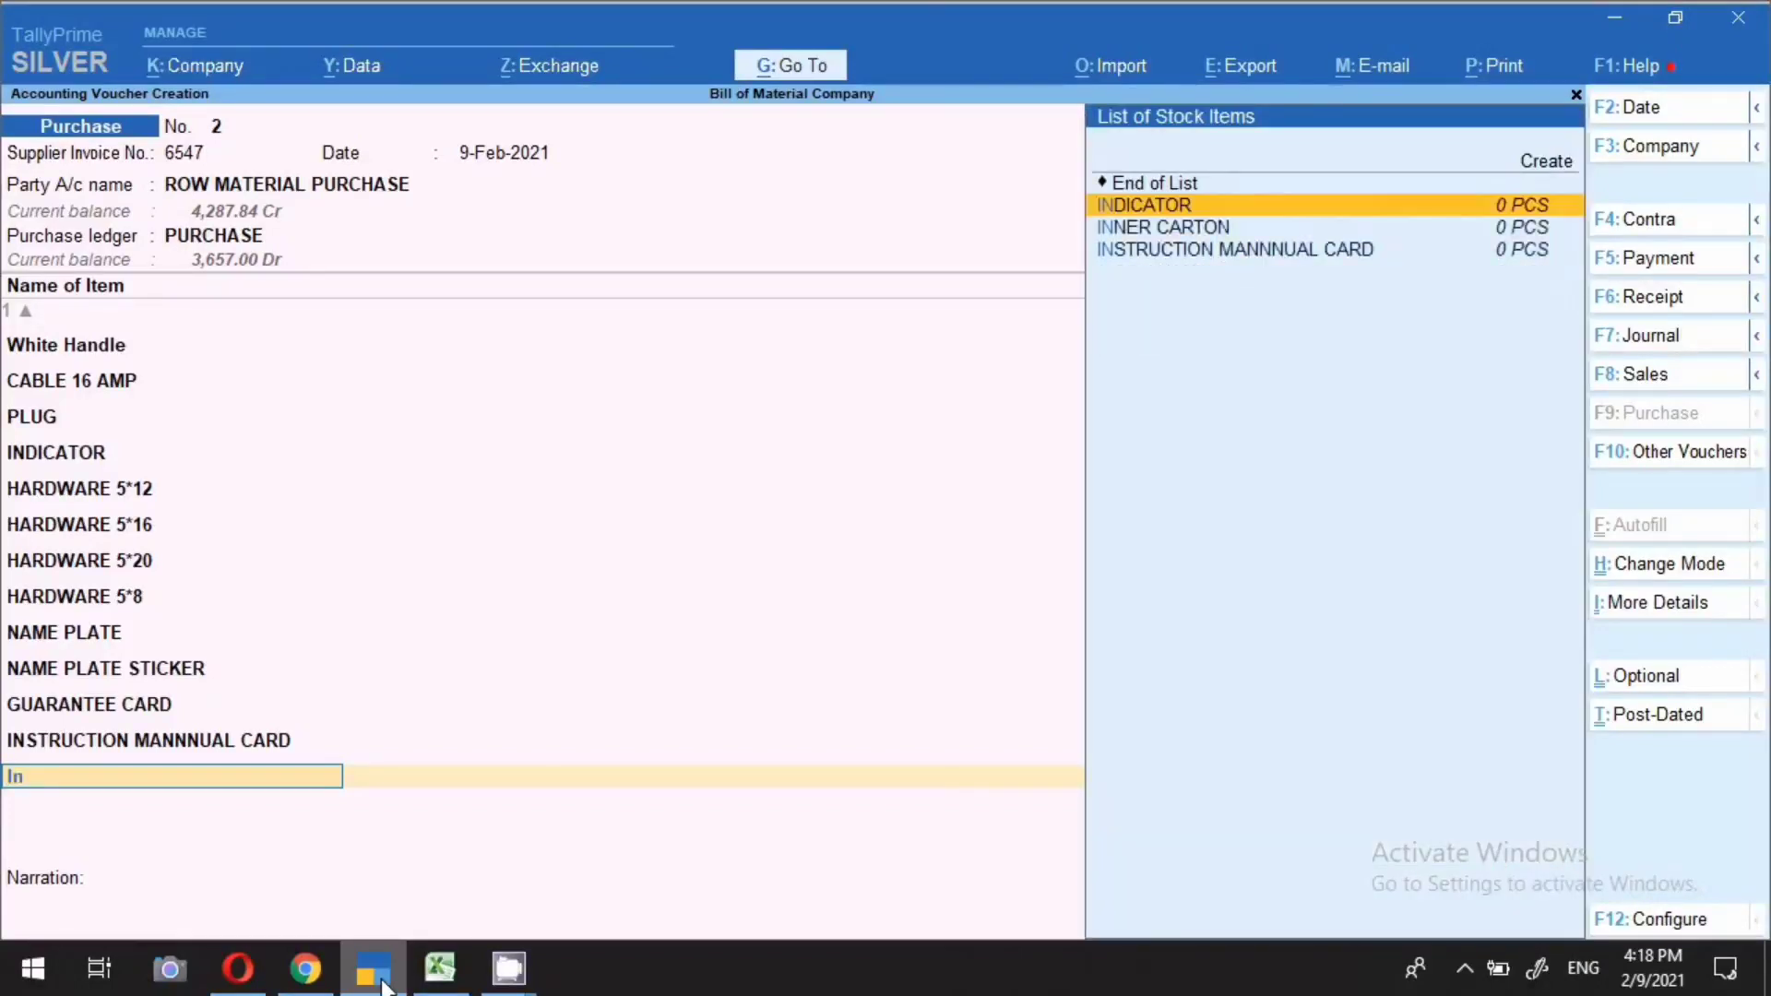
pyautogui.press('Down')
pyautogui.press('Return')
pyautogui.write('10')
pyautogui.press('Return')
pyautogui.press('Return')
pyautogui.press('Return')
pyautogui.press('Return')
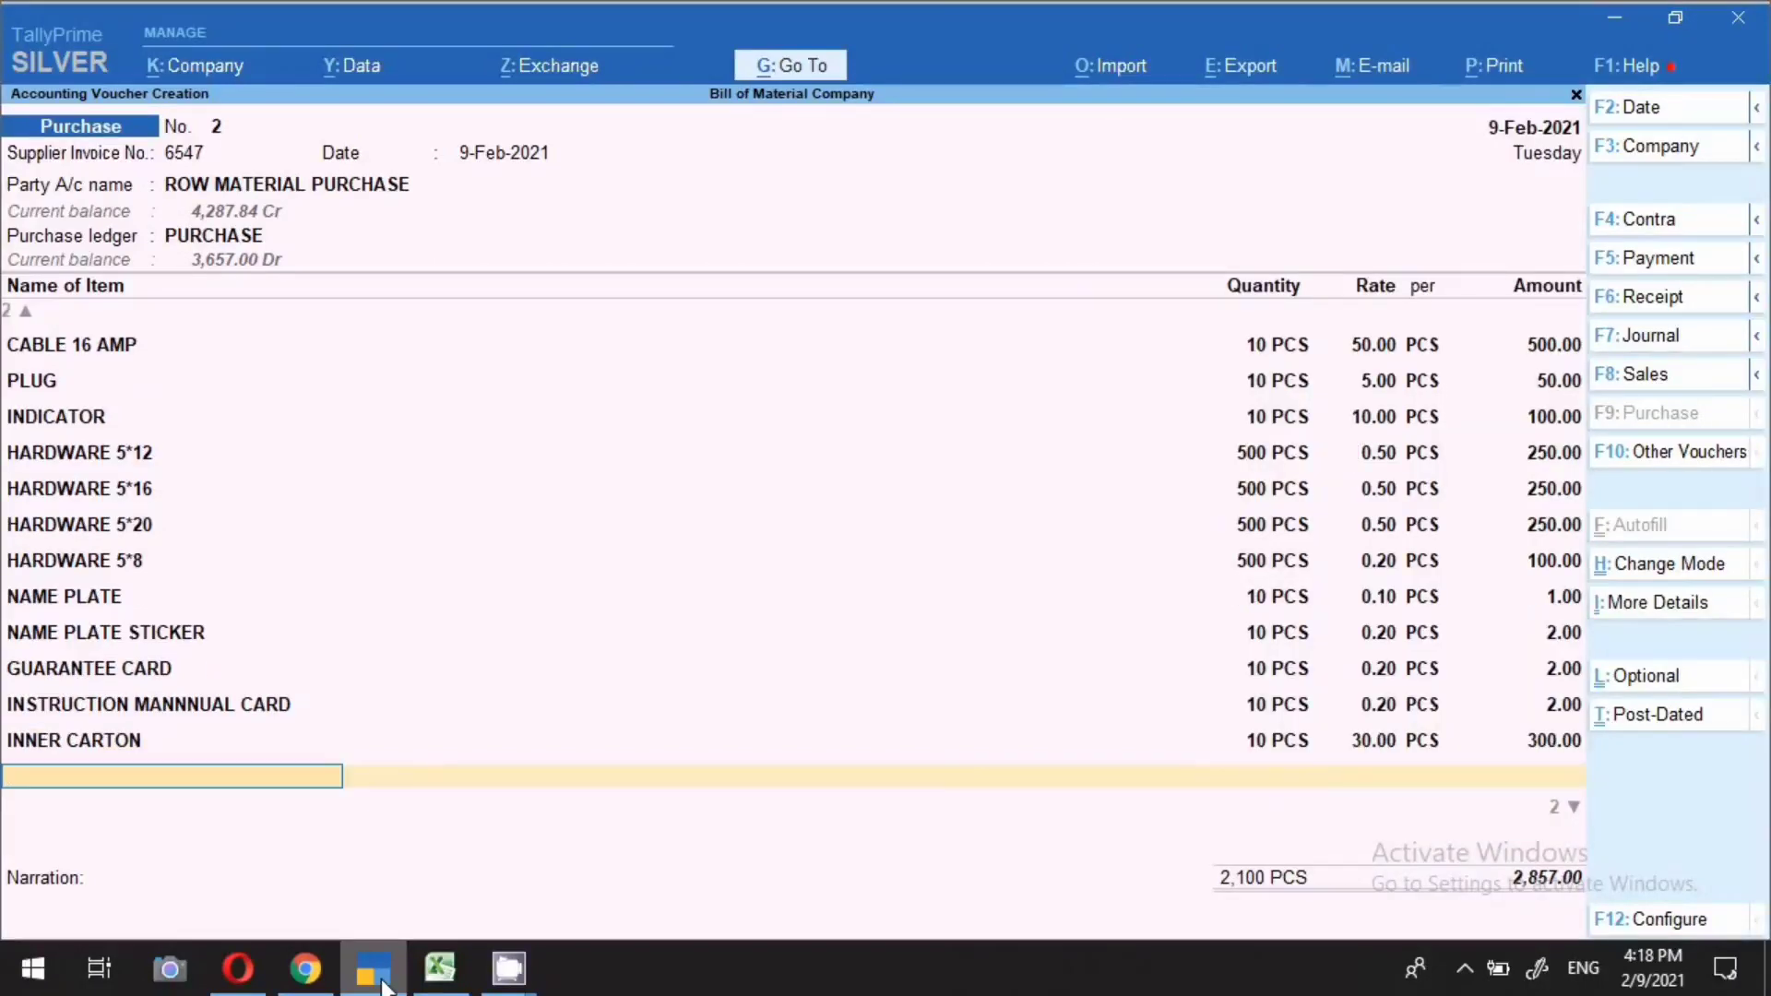
# Consult the Excel component list, and start a new TallyPrime stock item named Outer Carton under Primary with PCS as its unit
pyautogui.write('o')
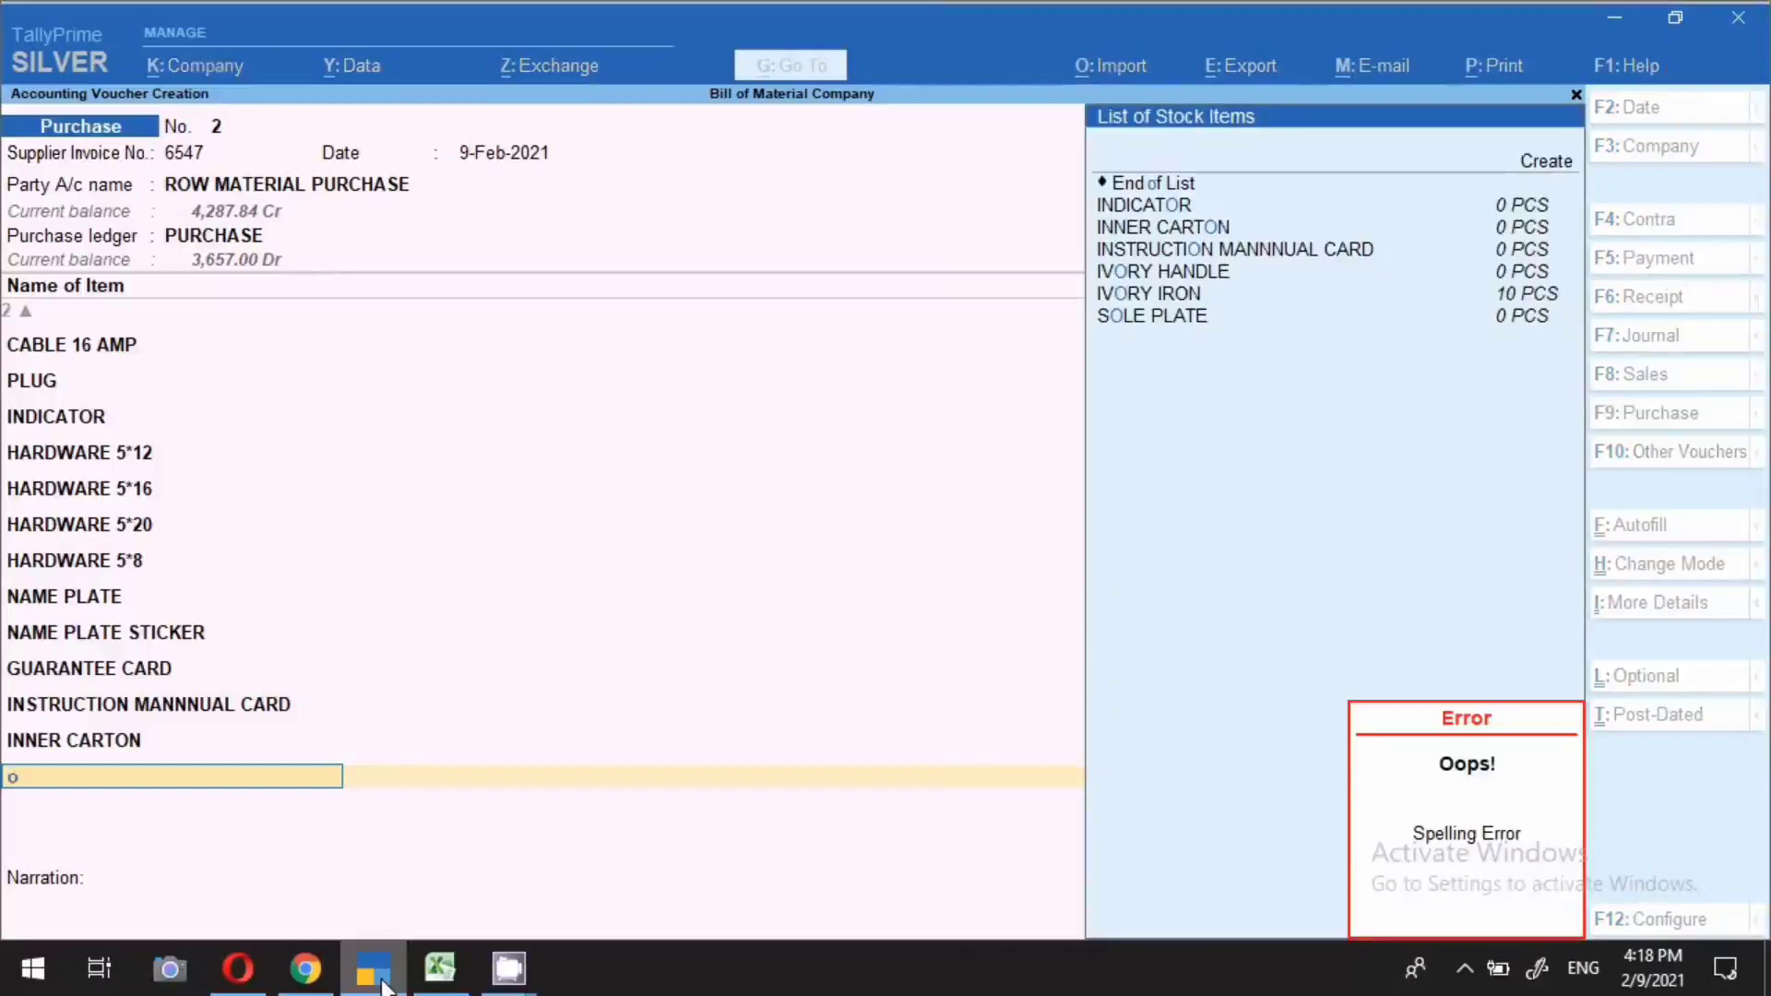
pyautogui.click(443, 964)
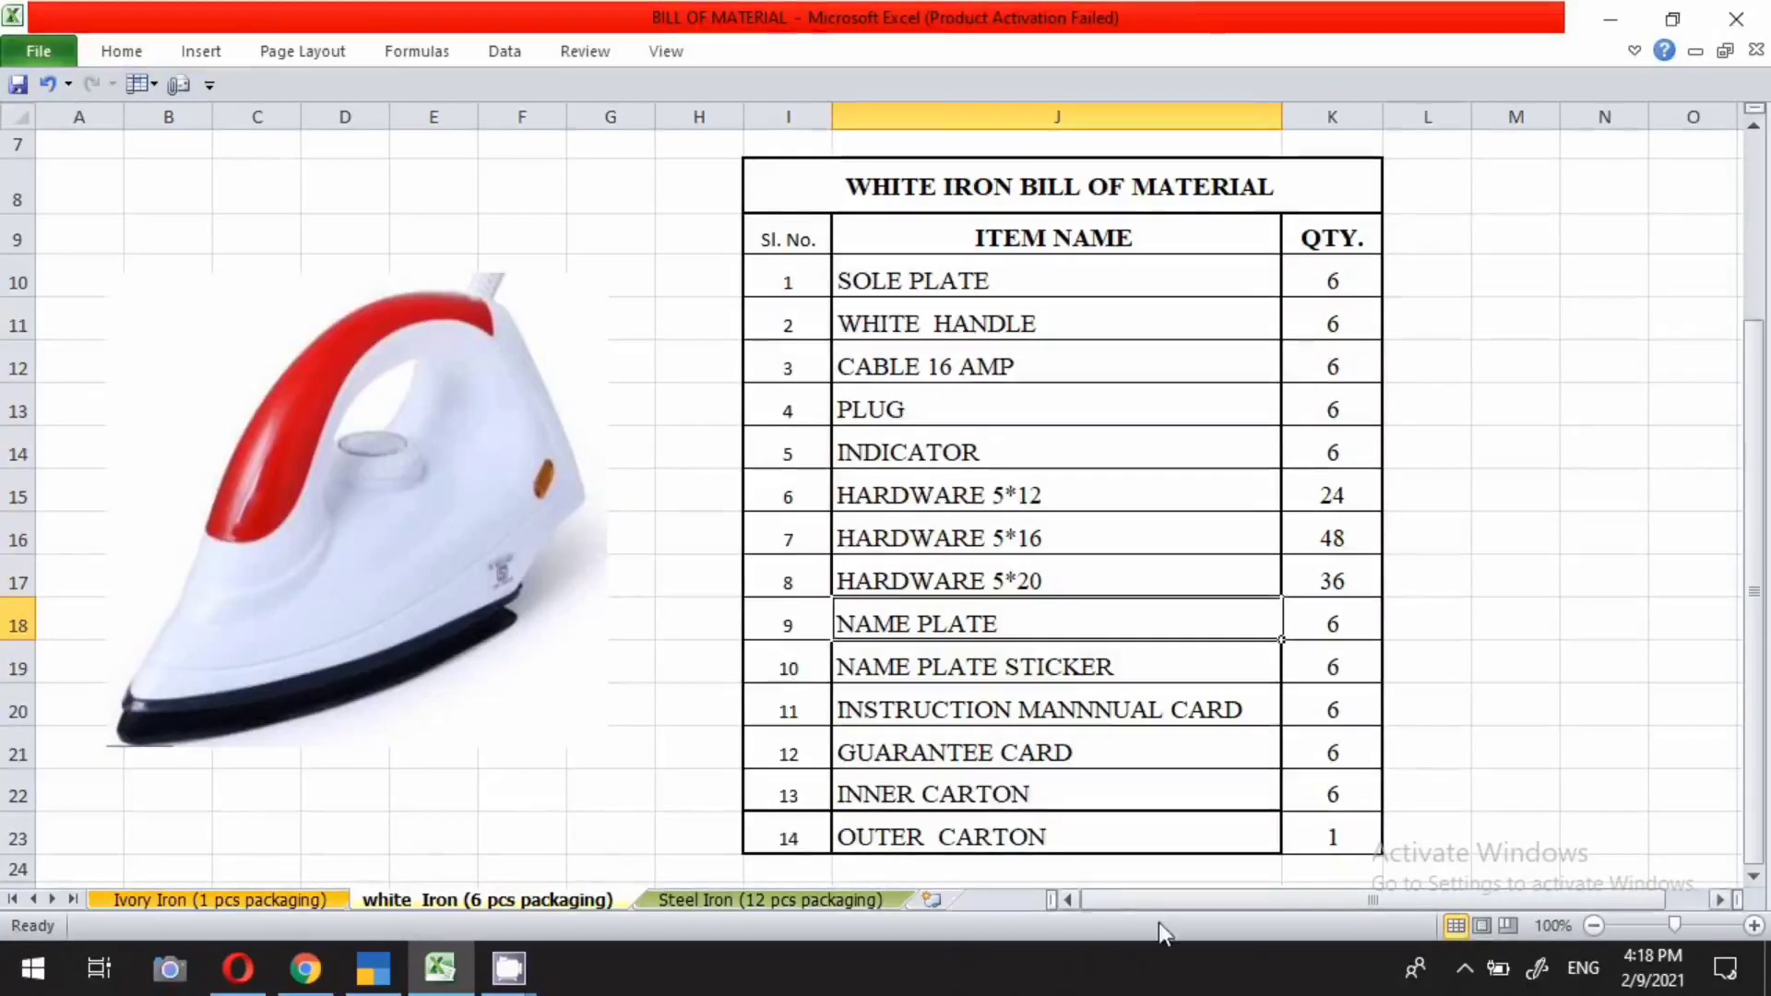
pyautogui.click(374, 980)
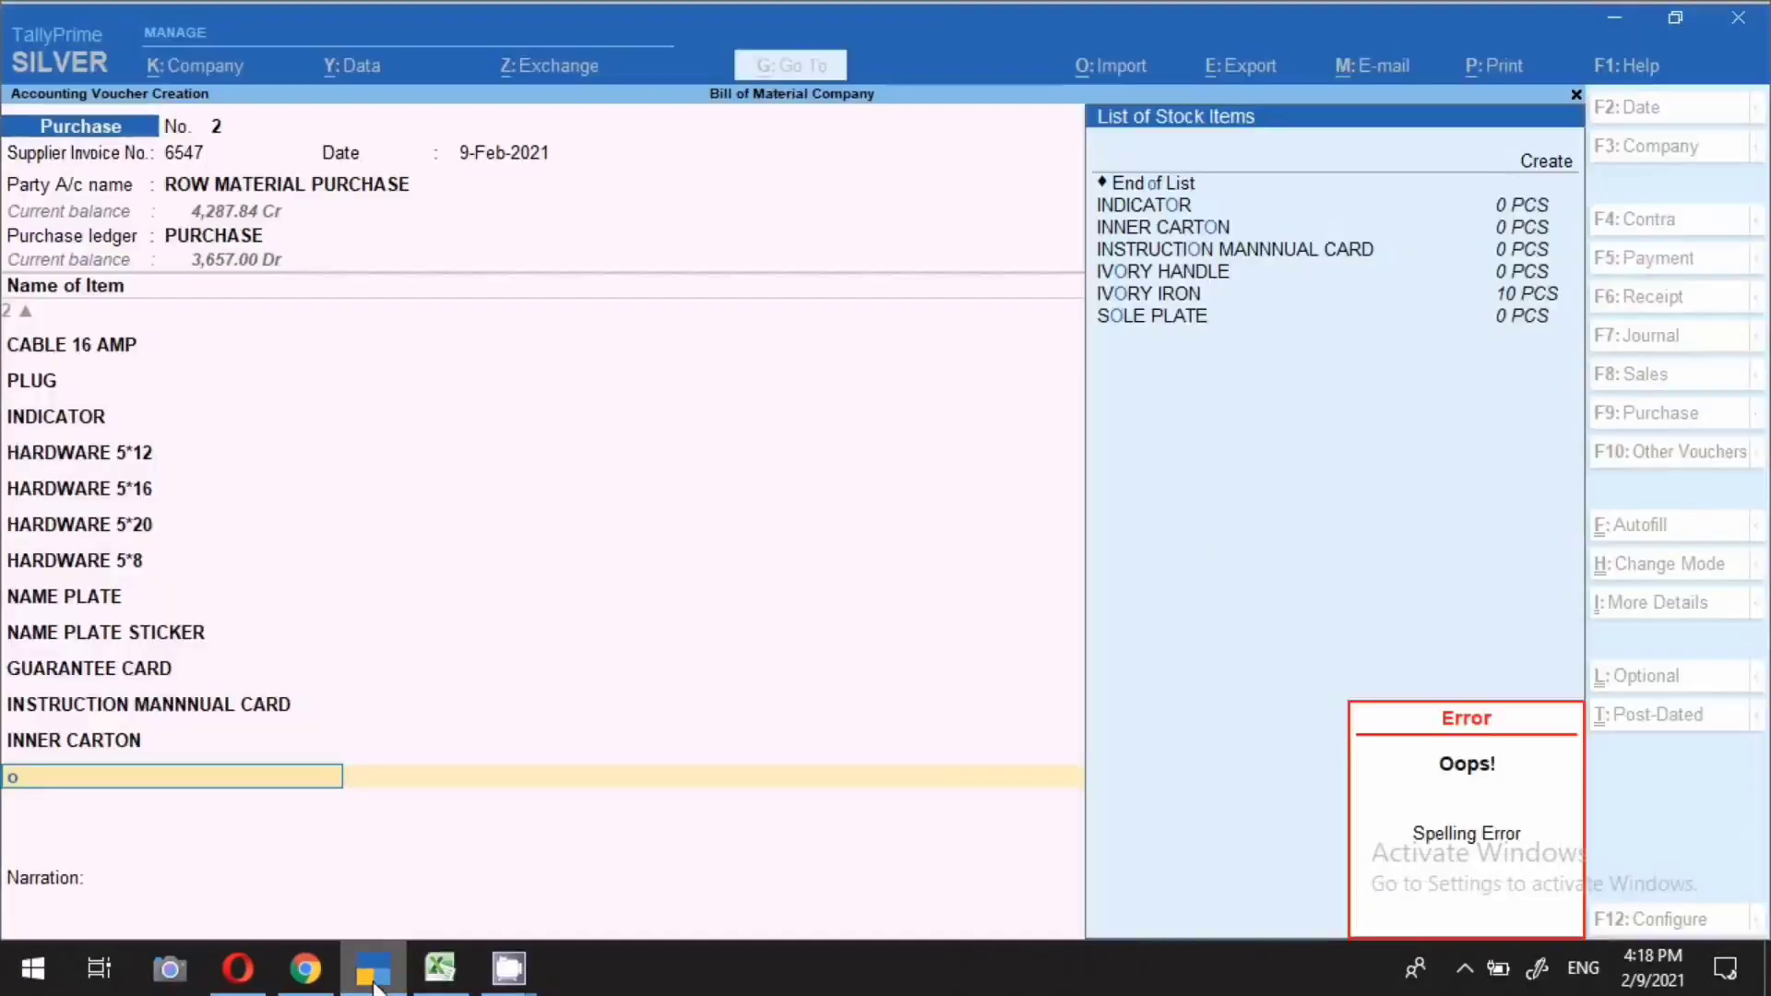
pyautogui.hotkey('alt', 'c')
pyautogui.write('Outer Carton')
pyautogui.press('Return')
pyautogui.press('Return')
pyautogui.press('Return')
pyautogui.press('Return')
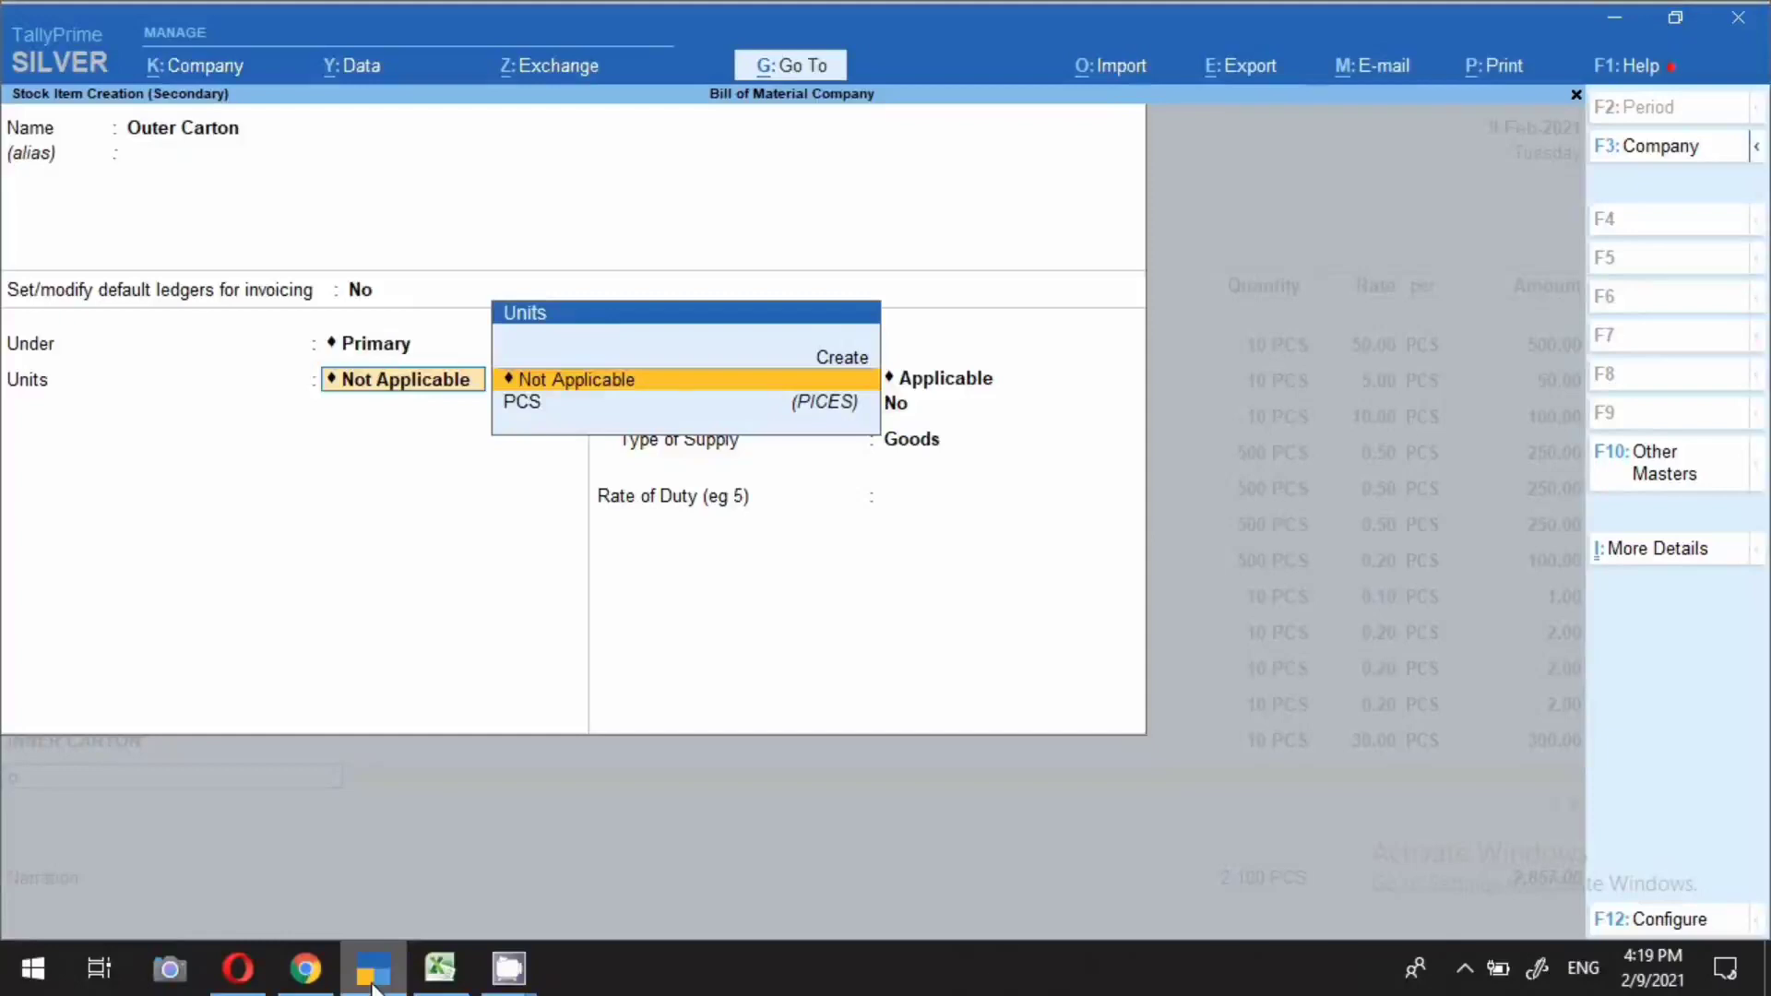
pyautogui.press('Down')
pyautogui.press('Return')
pyautogui.press('Return')
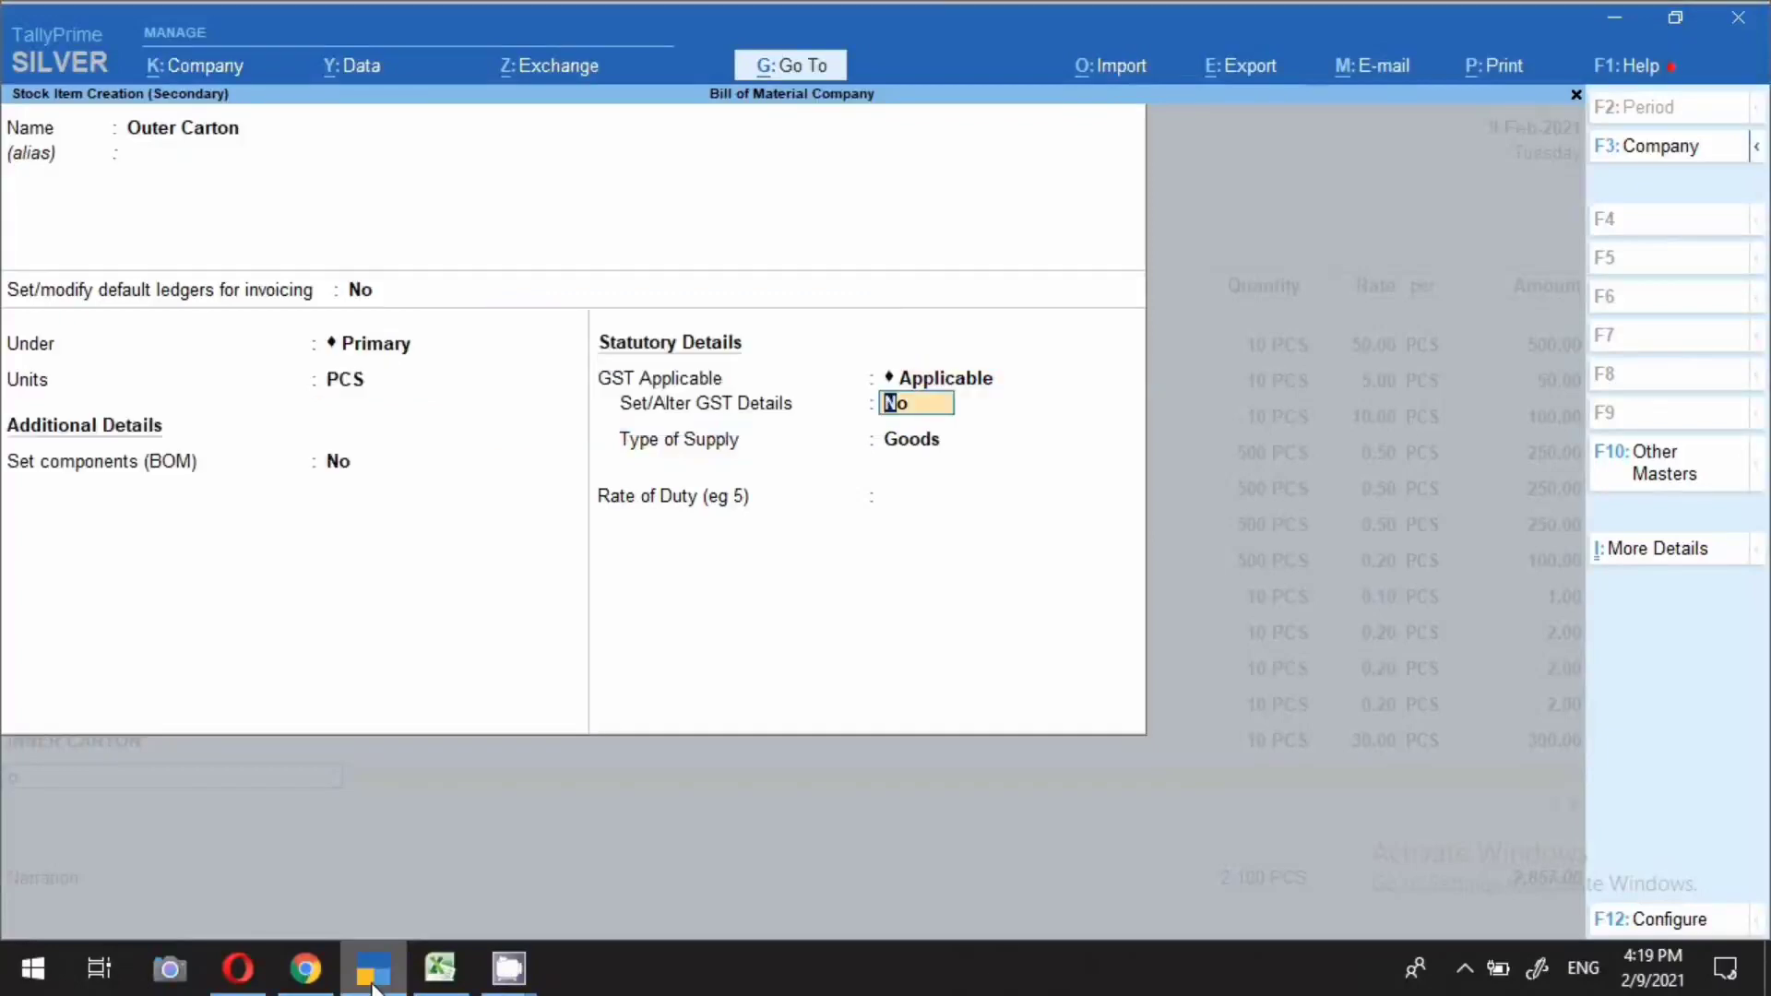
# Set Outer Carton's GST details to HSN/SAC 1235 and a 12% integrated tax rate, and save the stock item
pyautogui.write('y')
pyautogui.write('1235')
pyautogui.press('Return')
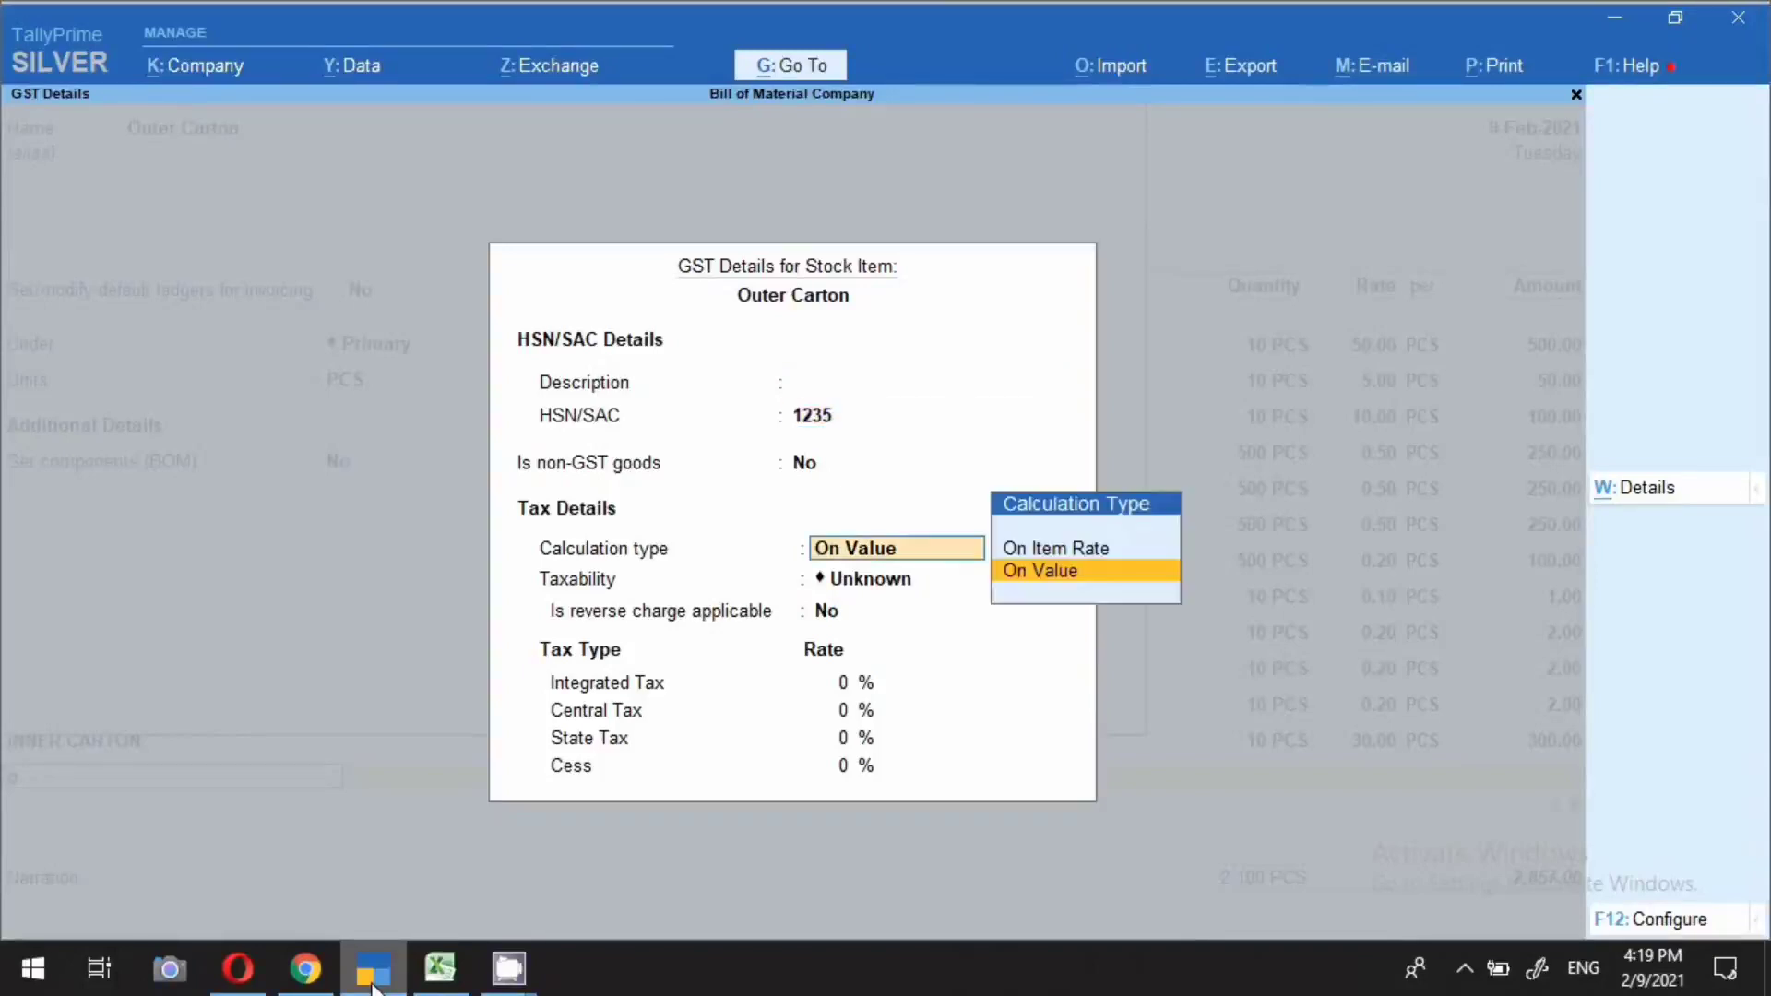
pyautogui.press('Return')
pyautogui.press('Down')
pyautogui.press('Down')
pyautogui.press('Down')
pyautogui.press('Return')
pyautogui.press('Return')
pyautogui.write('12')
pyautogui.hotkey('ctrl', 'a')
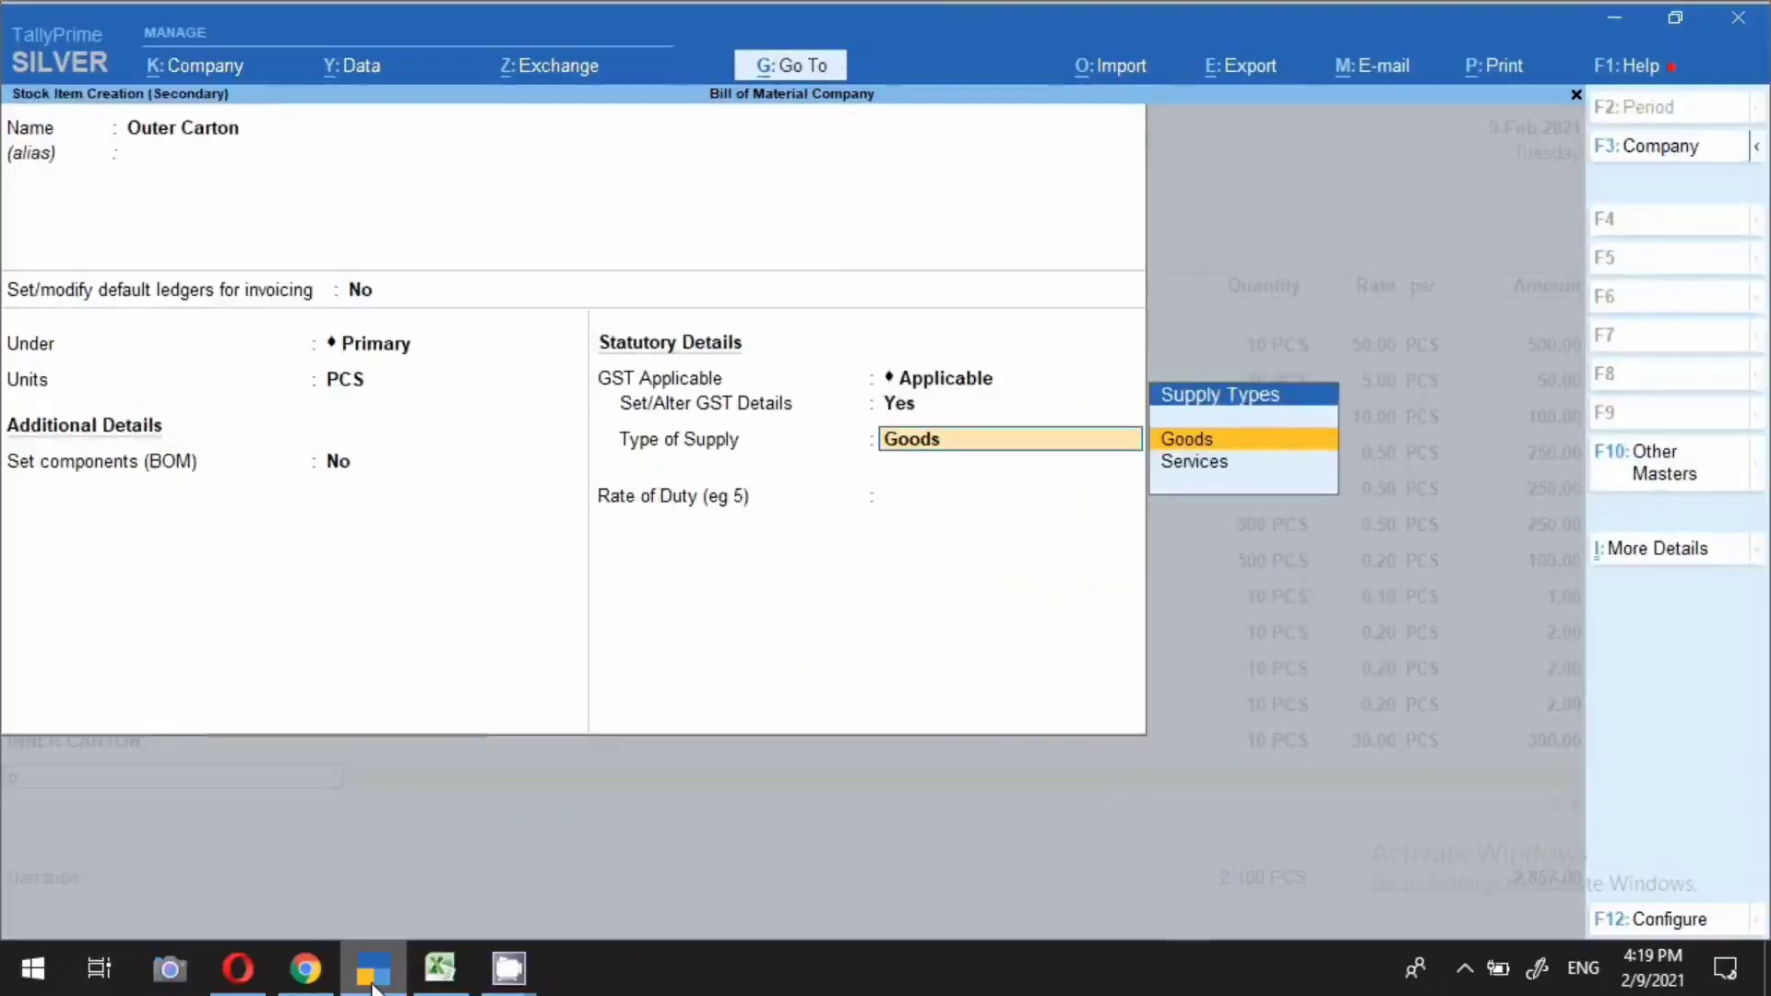
pyautogui.hotkey('ctrl', 'a')
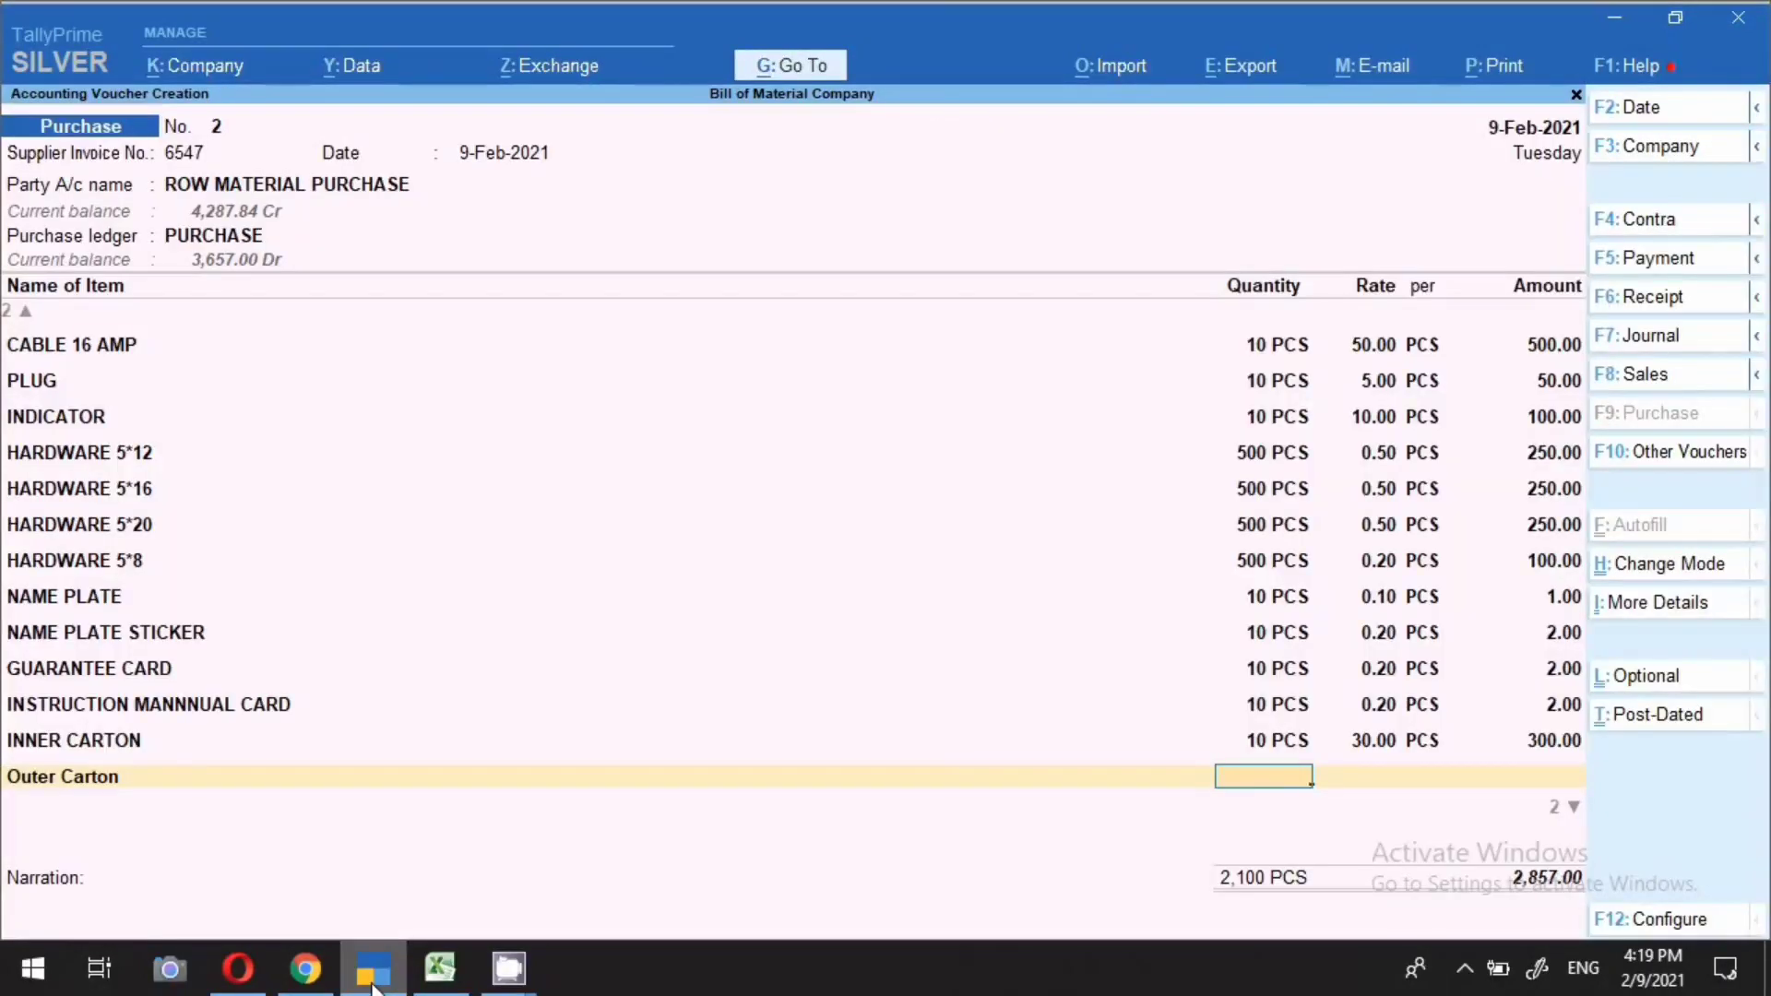
# Enter 2 PCS at a rate of 100 for Outer Carton in the purchase voucher
pyautogui.write('2')
pyautogui.press('Return')
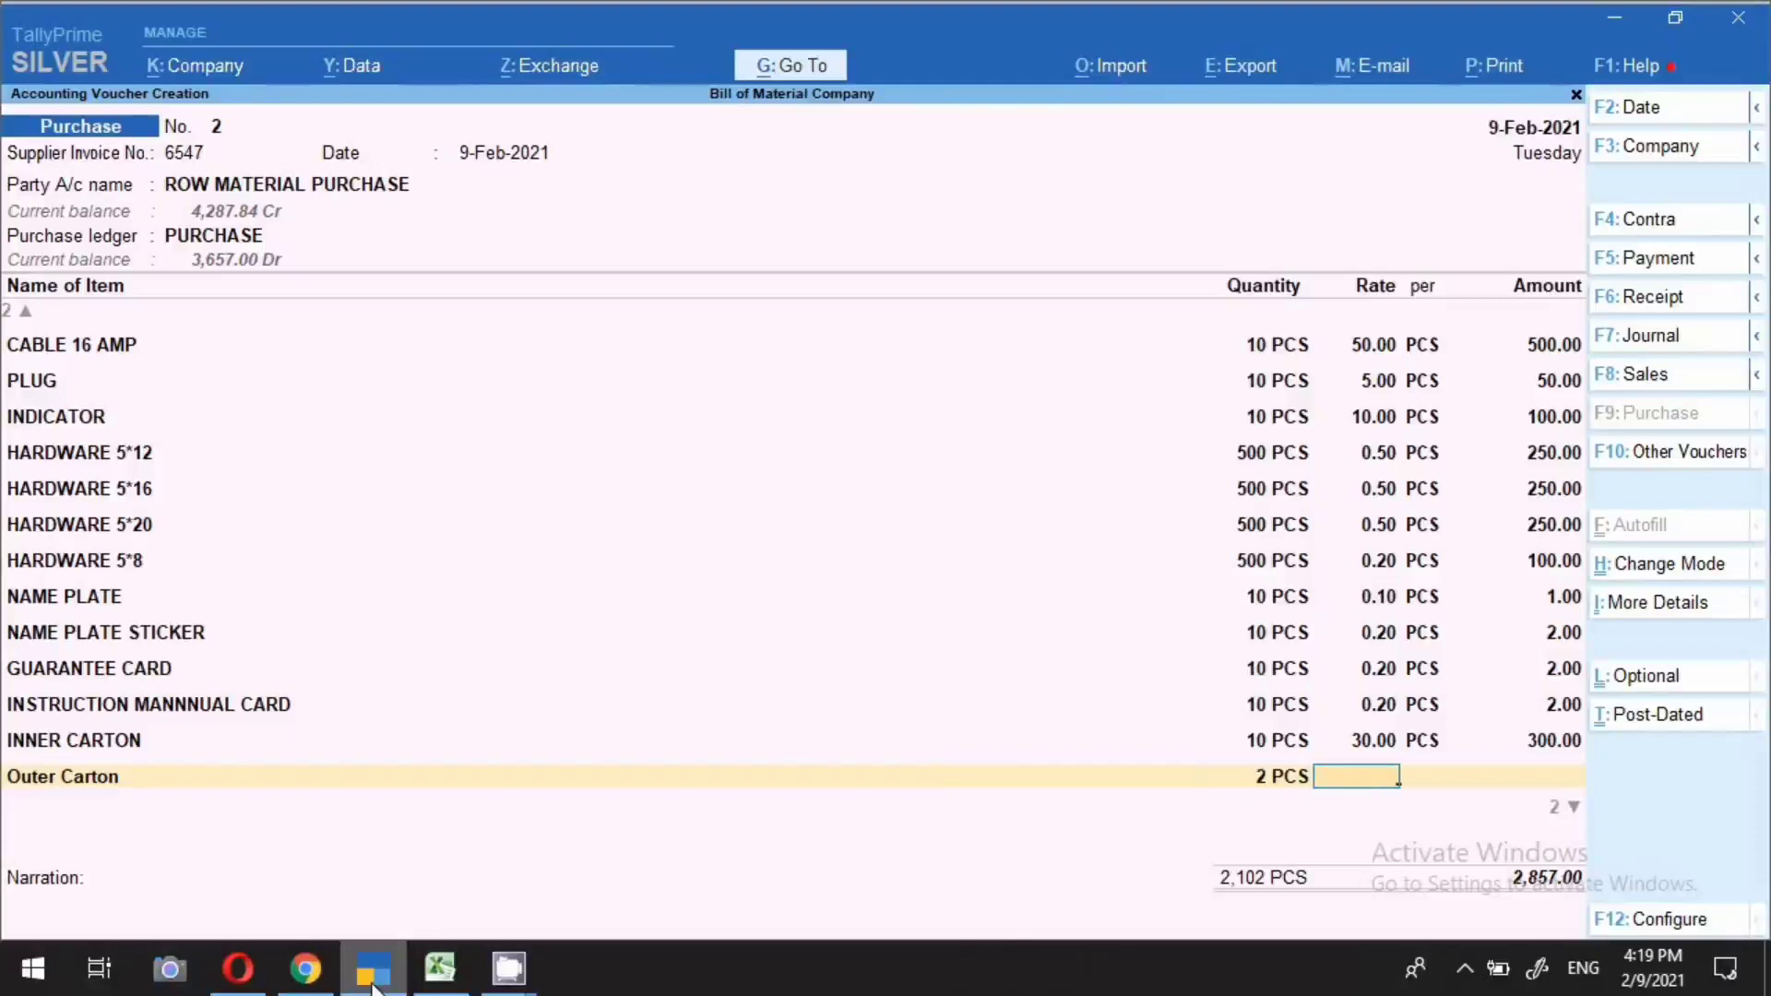
pyautogui.write('100')
pyautogui.press('Return')
pyautogui.press('Return')
pyautogui.press('Return')
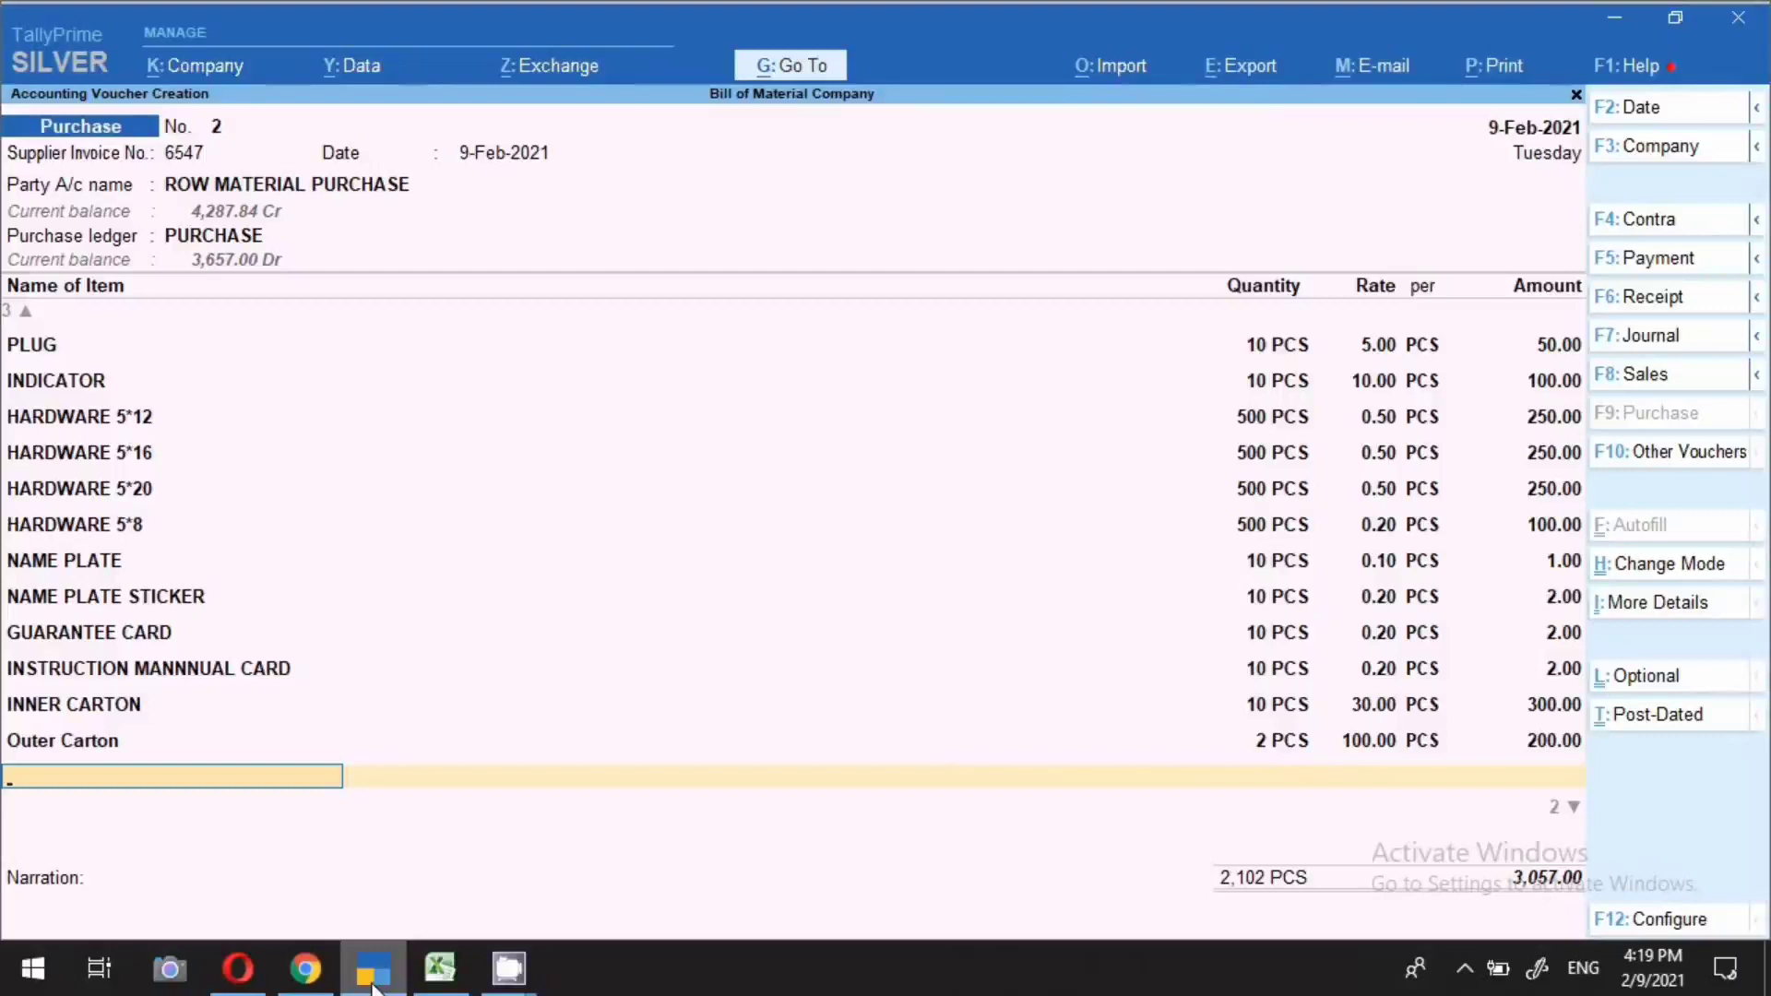
# Add the Cgst and Sgst ledgers to the purchase voucher with their automatically calculated amounts
pyautogui.press('Return')
pyautogui.write('Cgs')
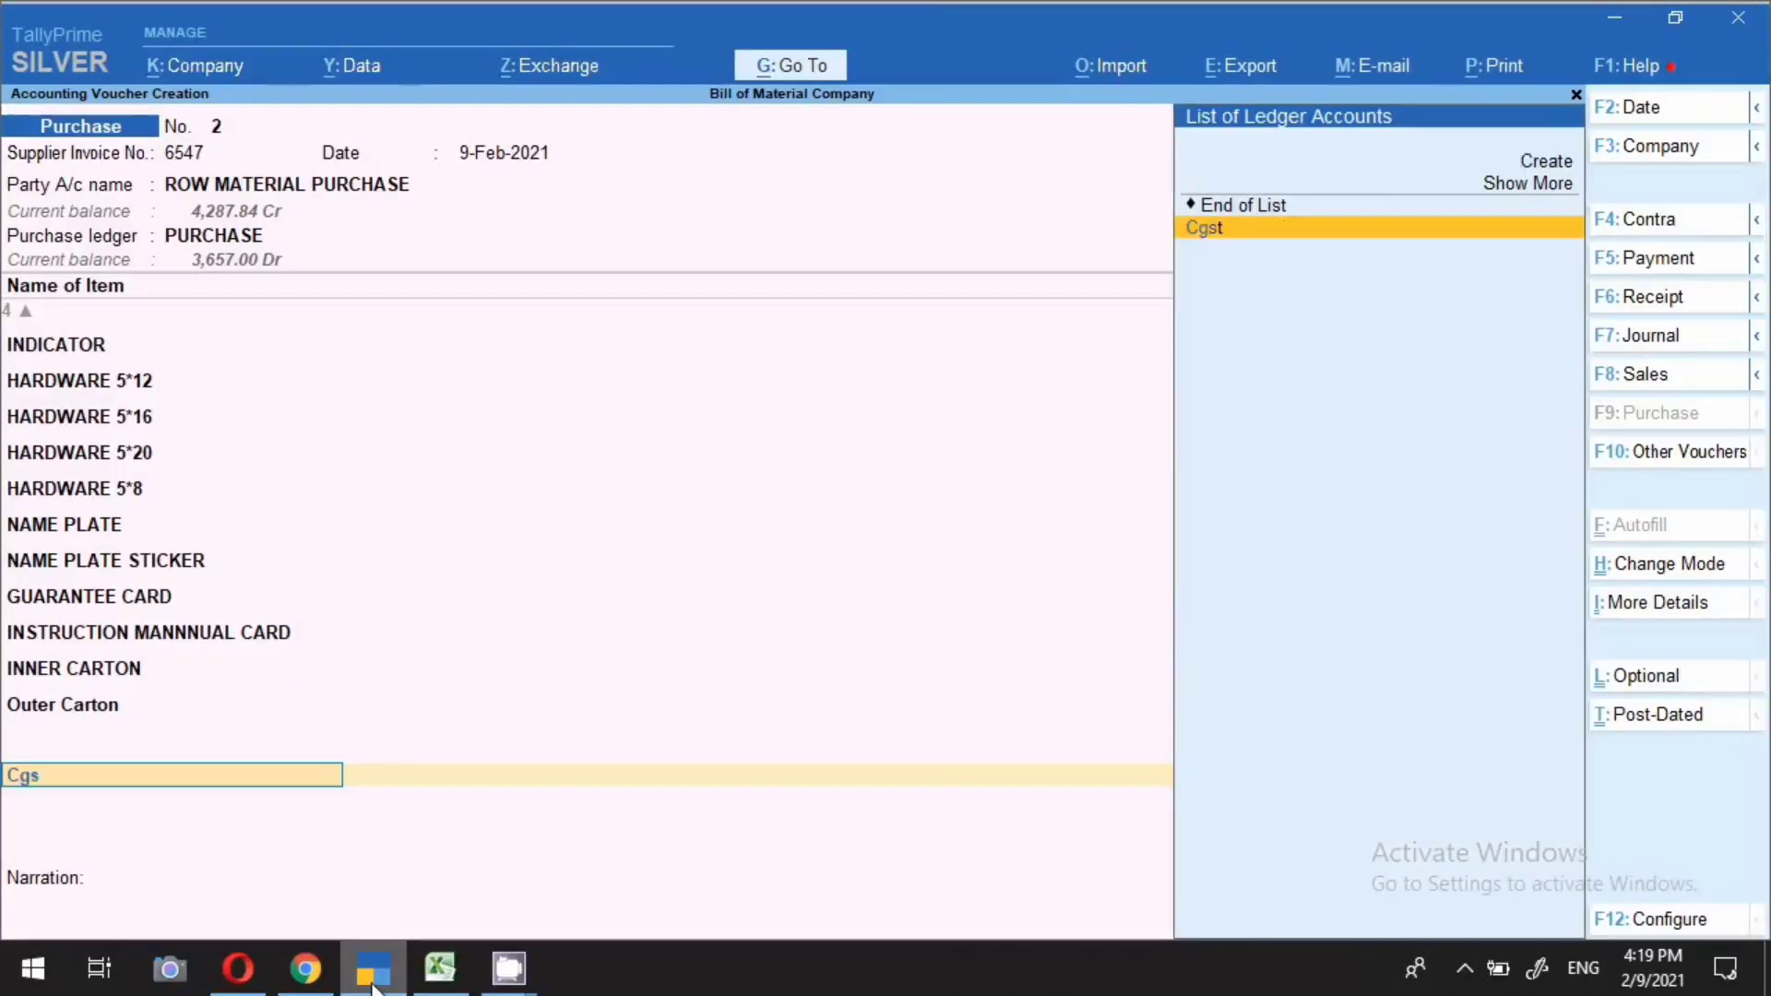
pyautogui.press('Return')
pyautogui.press('Return')
pyautogui.write('Sgs')
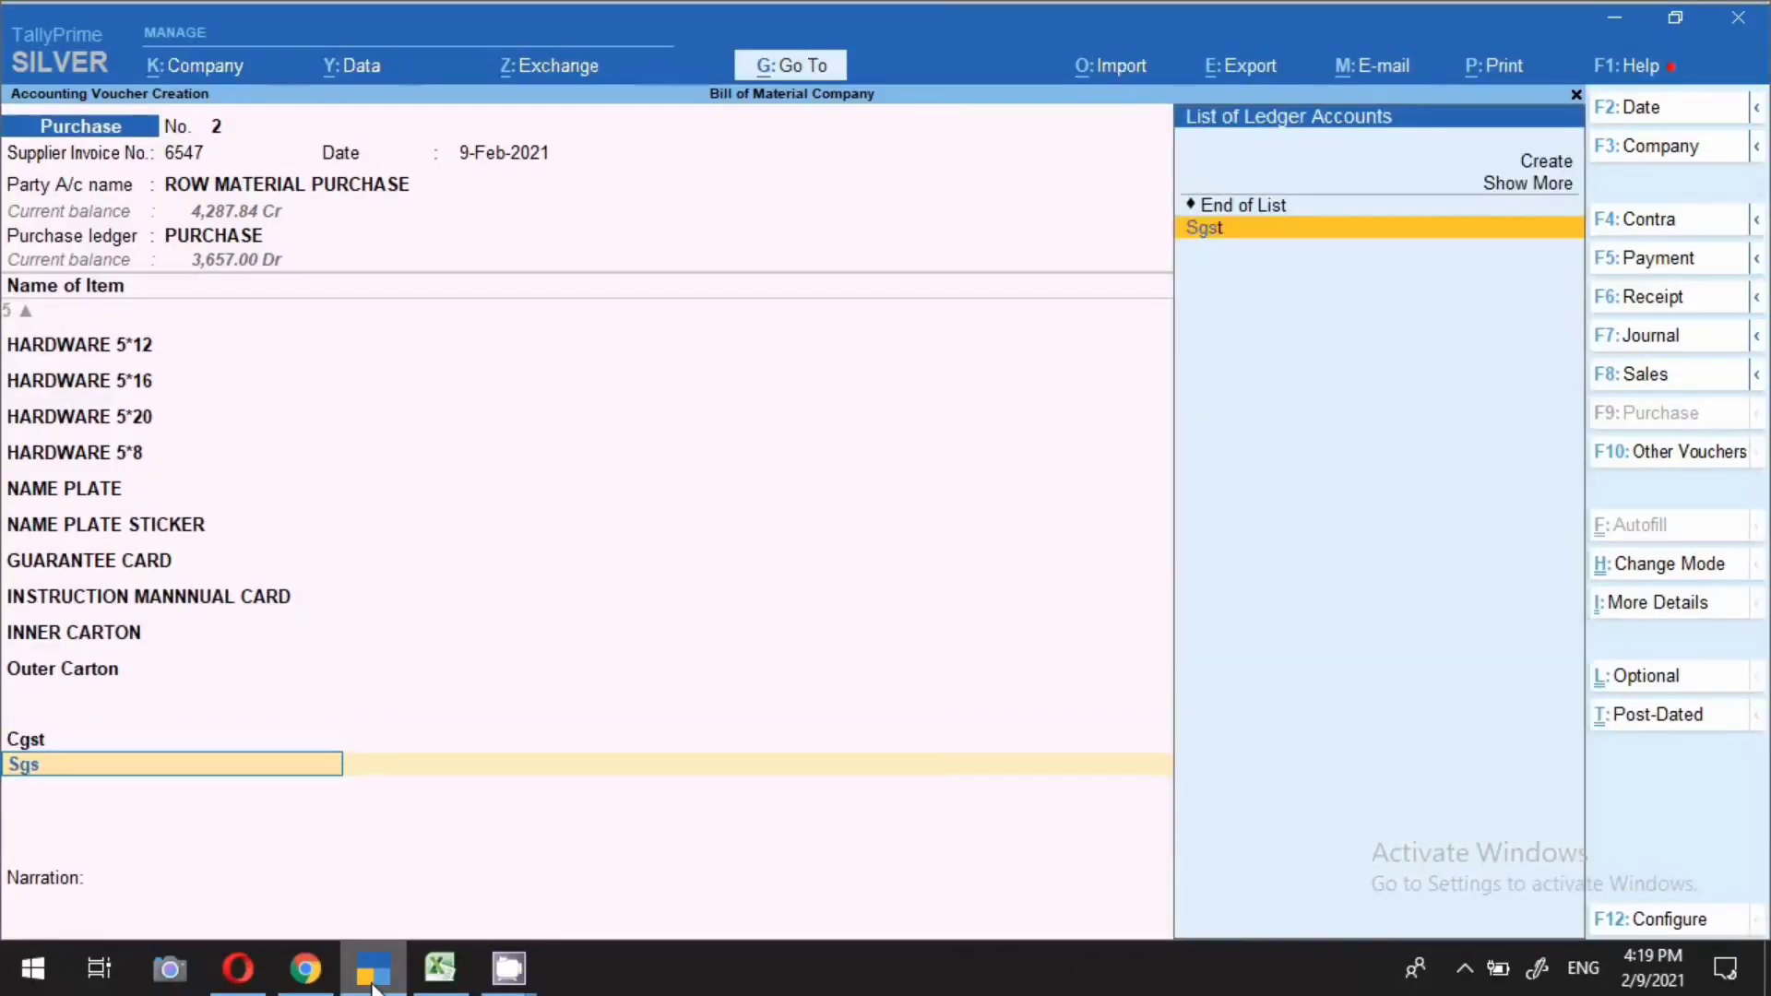
pyautogui.press('Return')
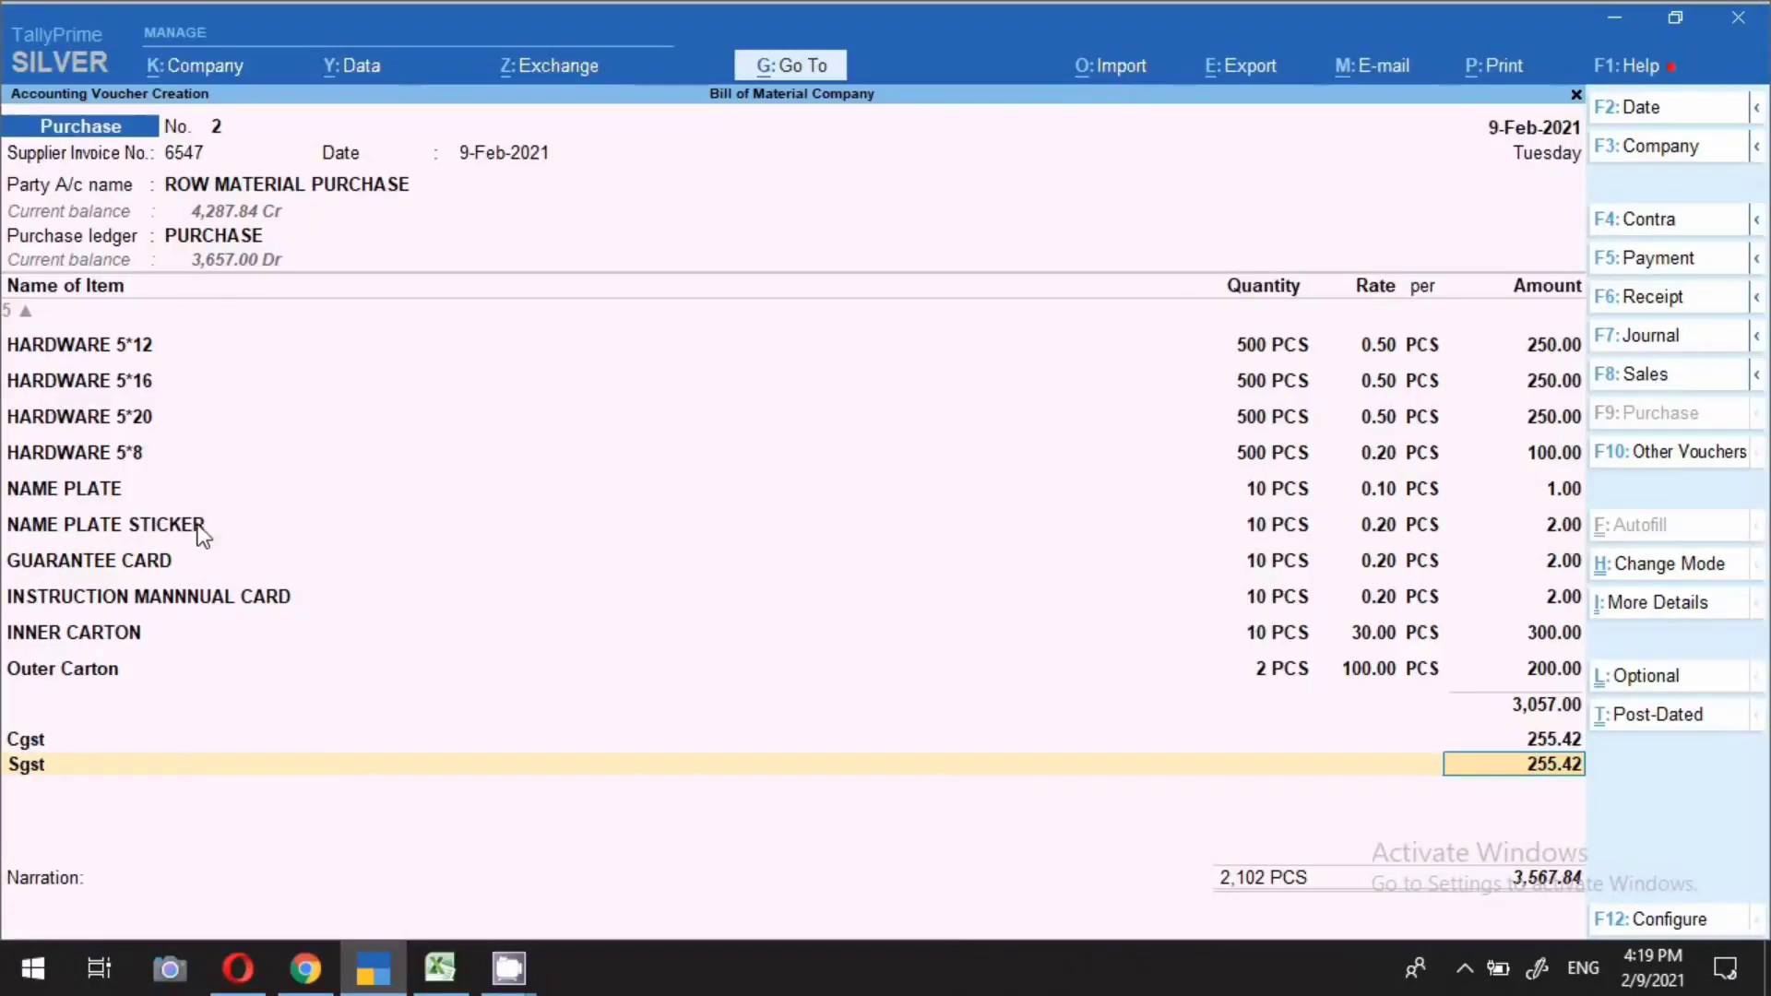
# Check the purchased items against the white iron component list in Excel, and save the TallyPrime purchase voucher
pyautogui.click(441, 970)
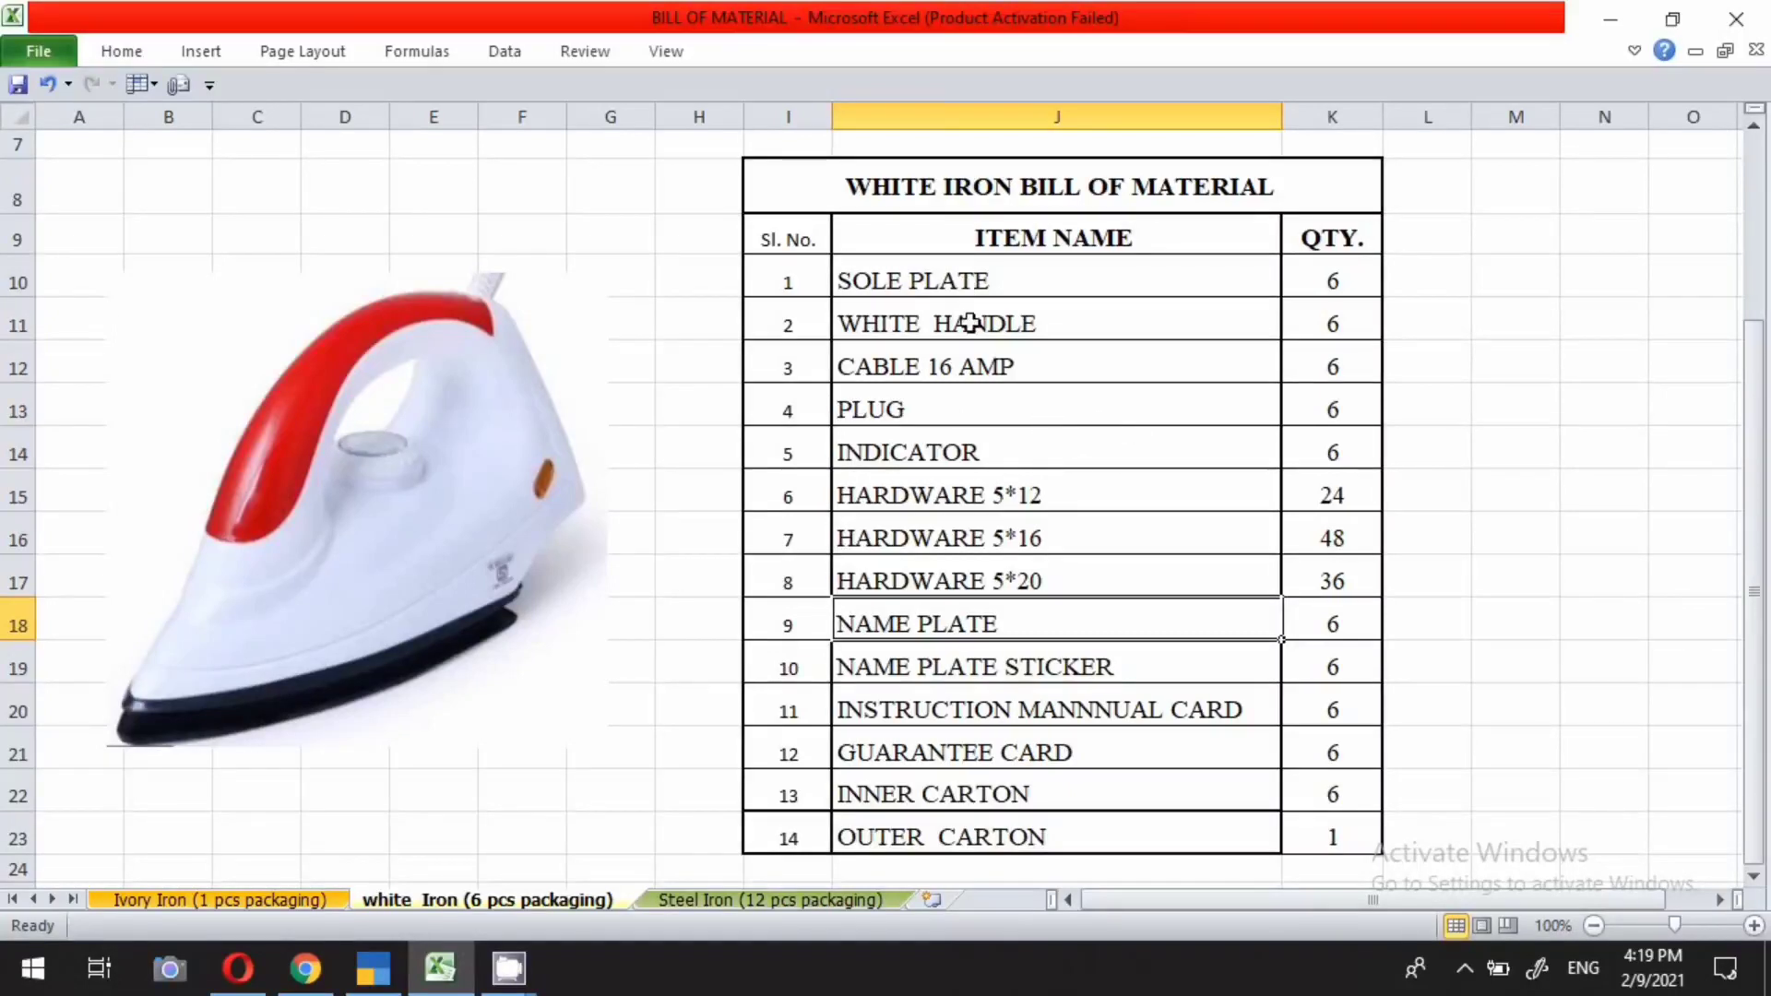
pyautogui.click(372, 968)
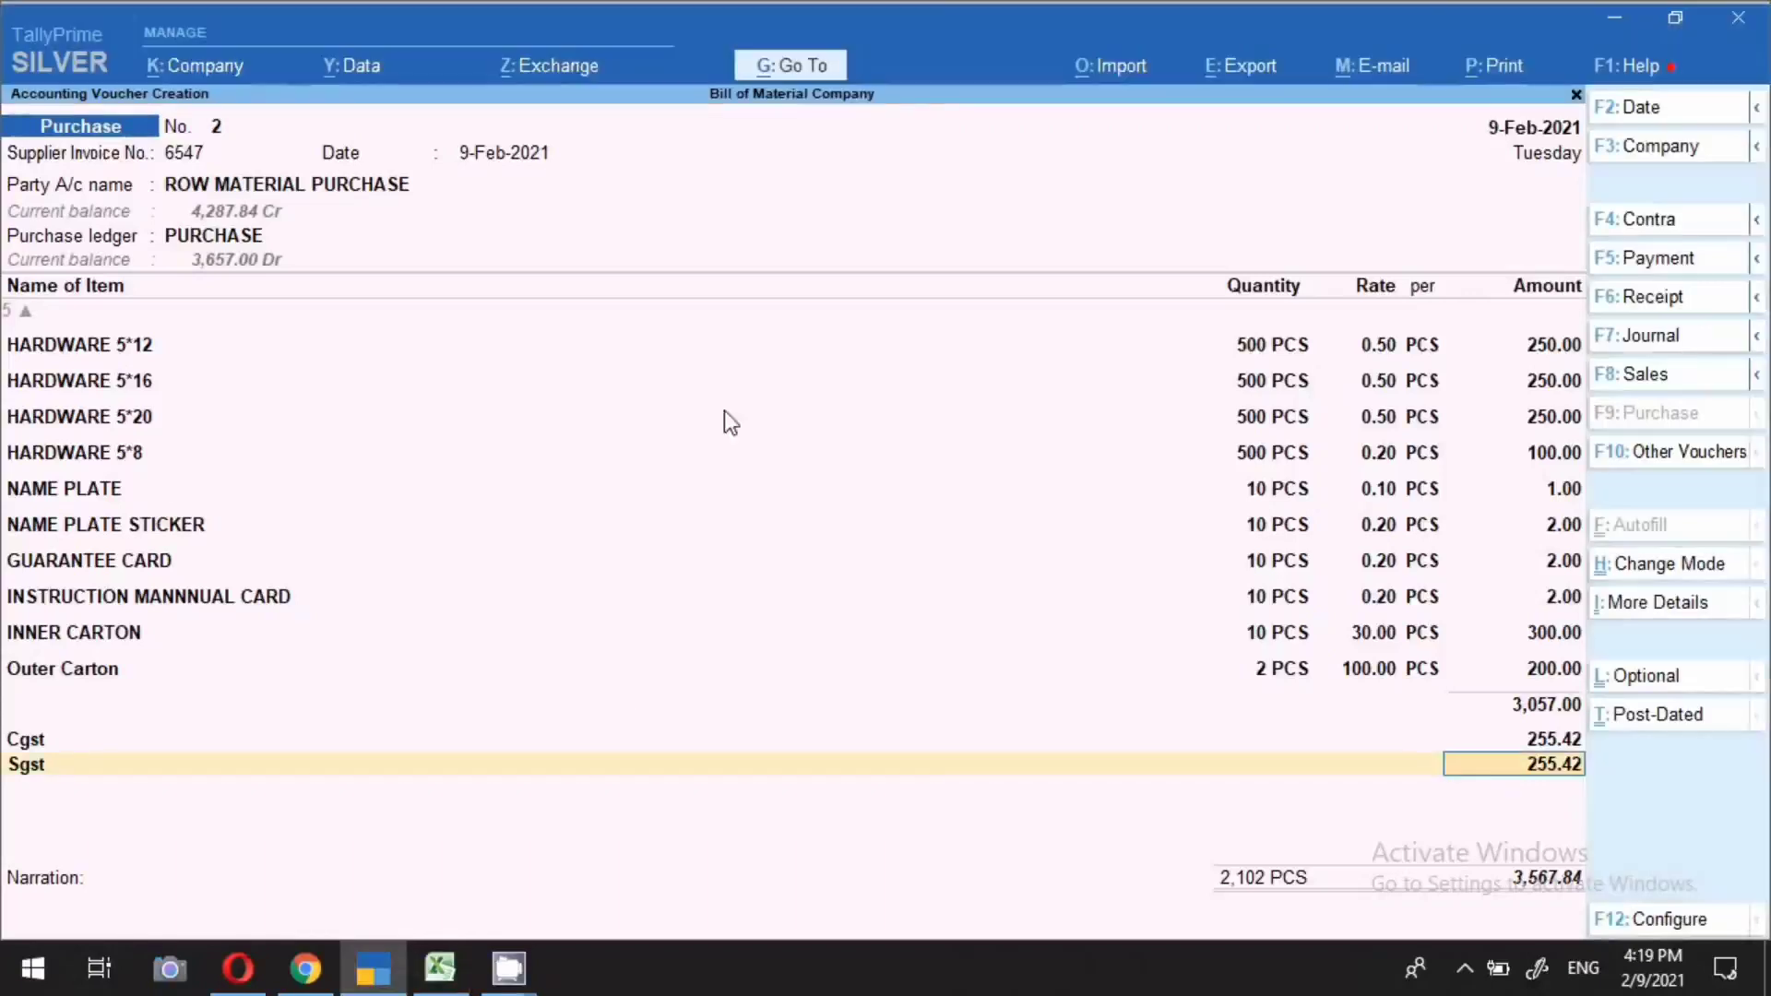
pyautogui.press('ctrl')
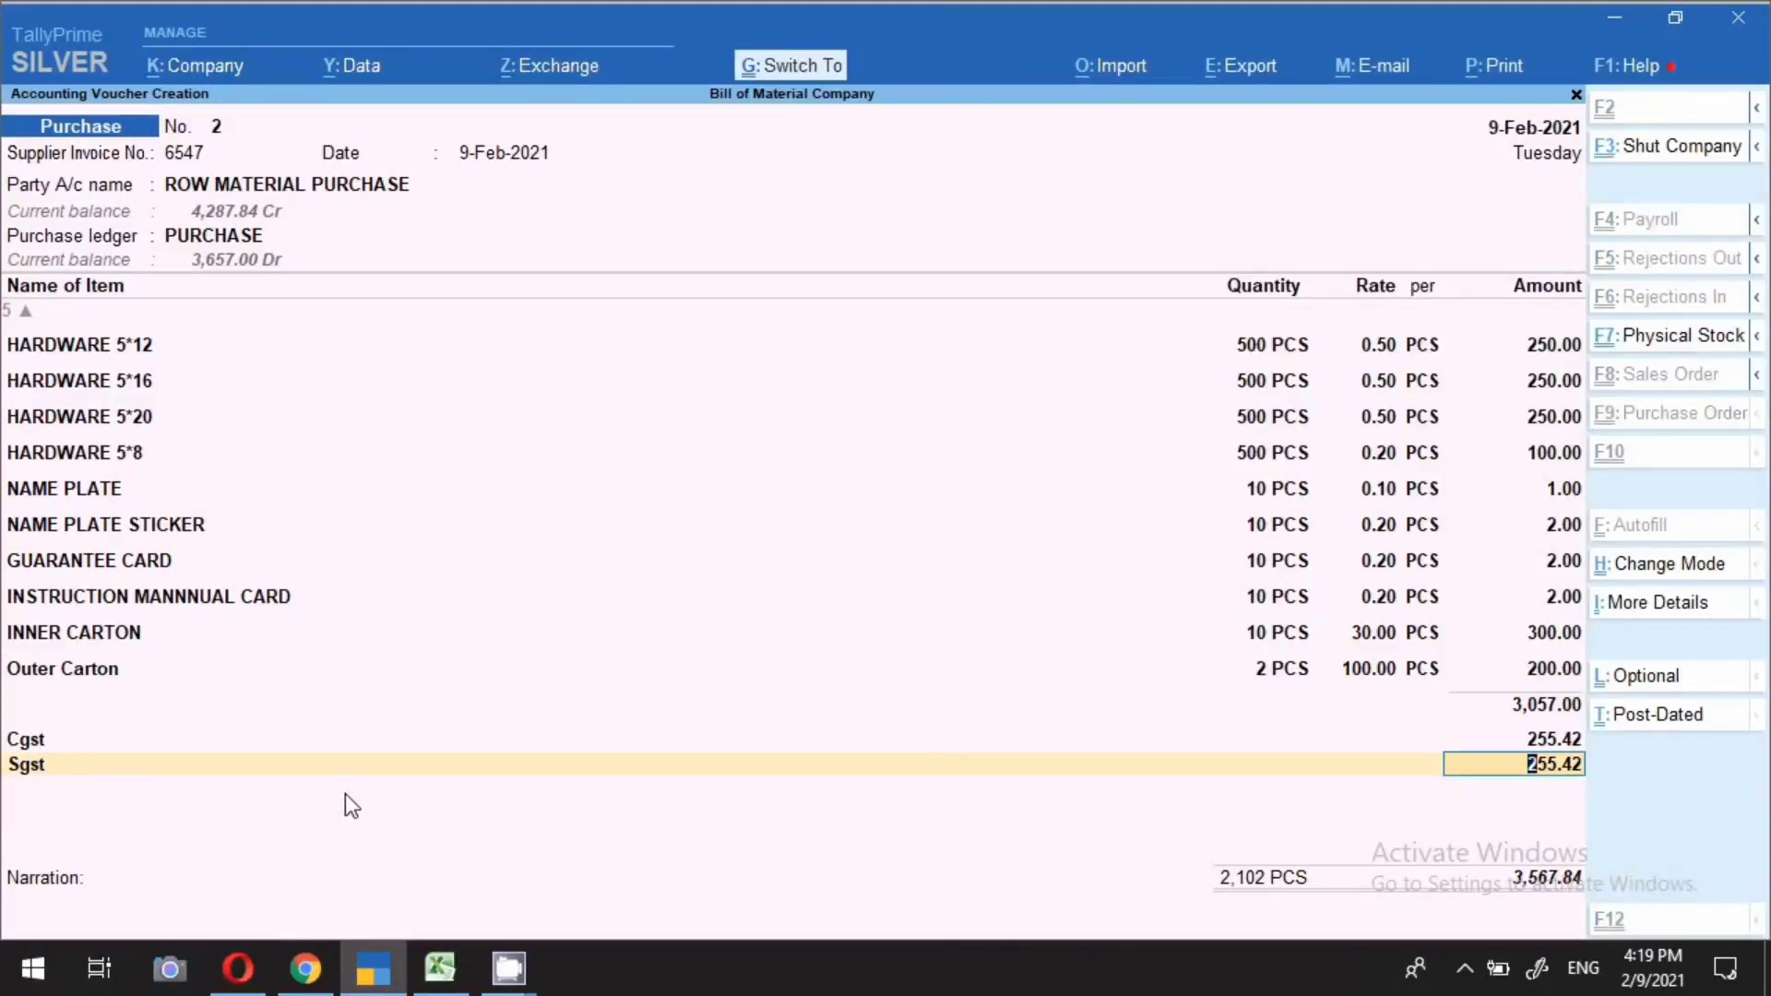
pyautogui.hotkey('ctrl', 'a')
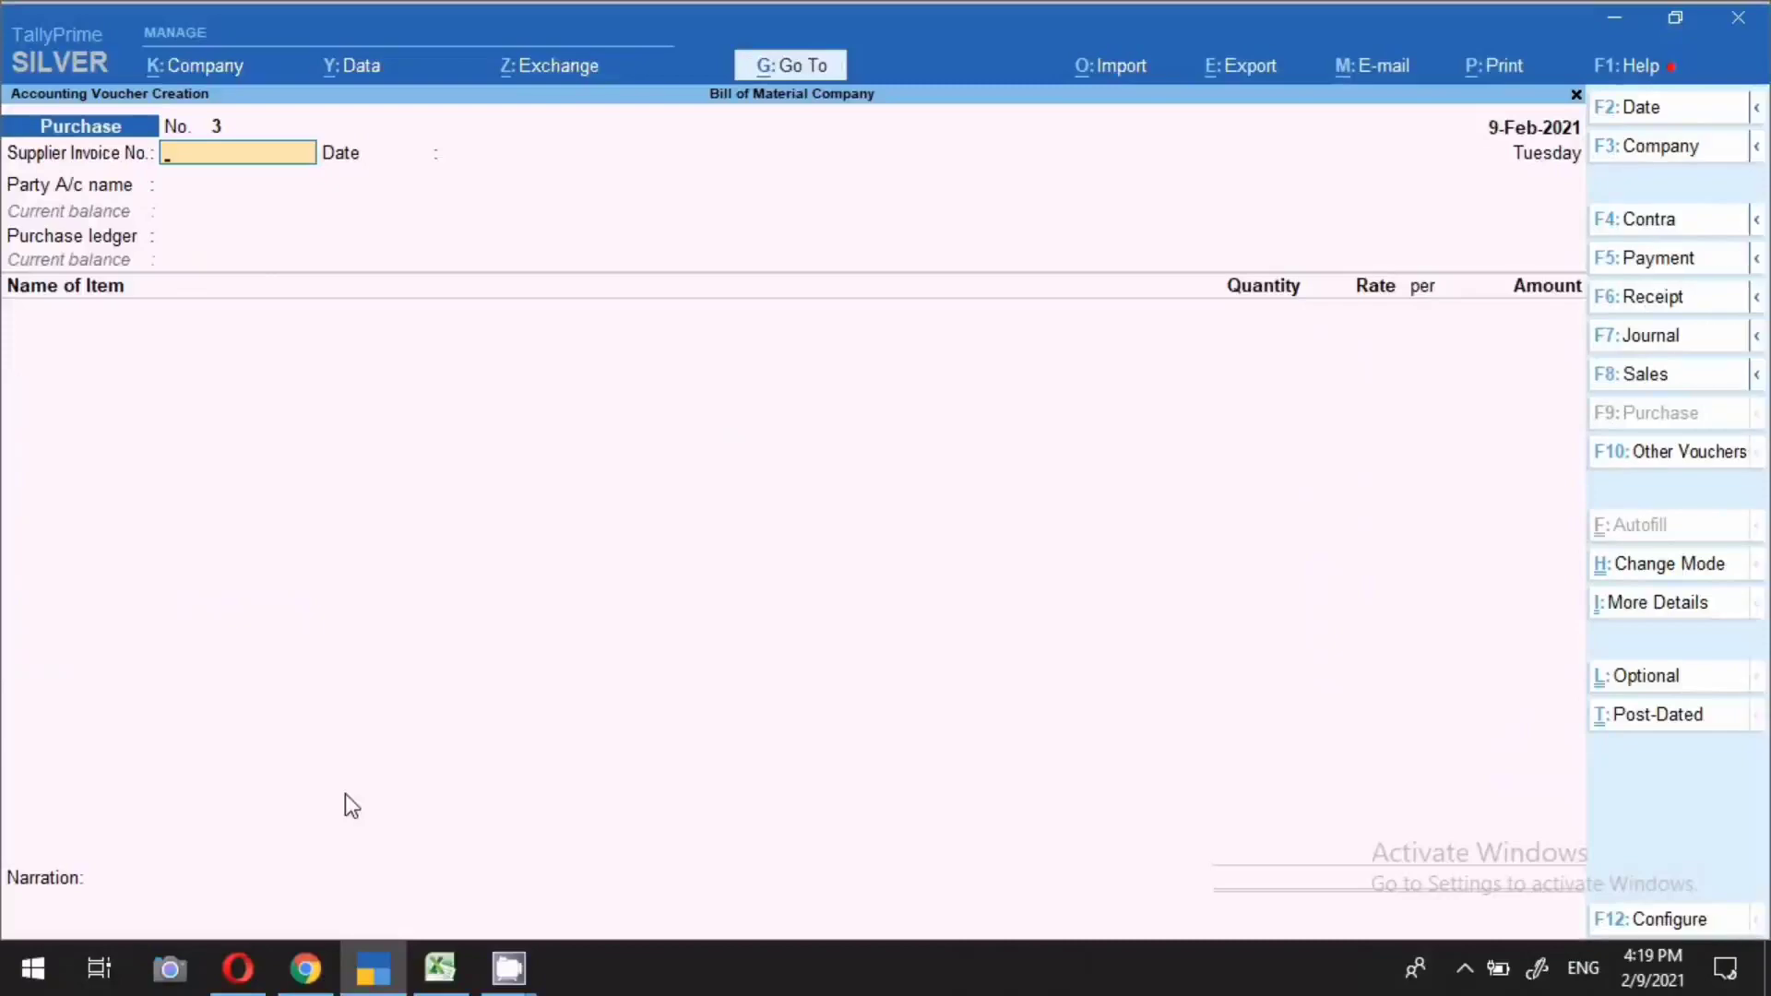
# Consult the Excel component list, and start a new TallyPrime stock item named White Iron
pyautogui.click(443, 967)
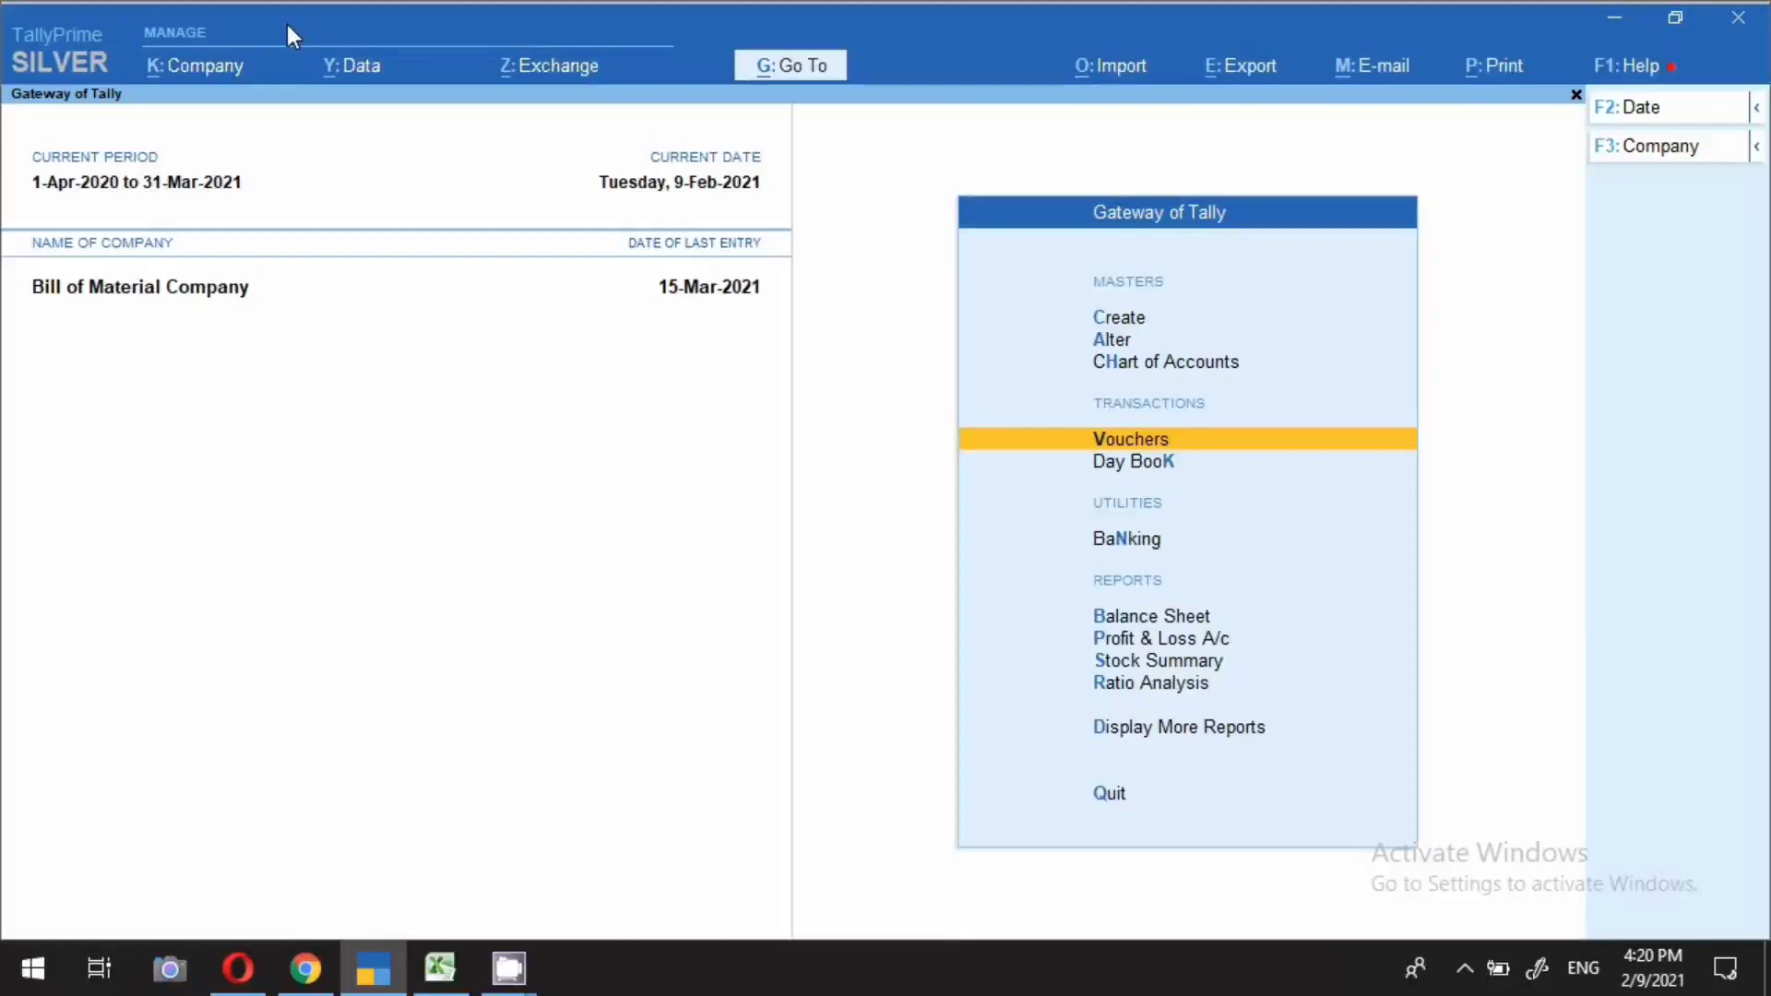
pyautogui.press('Up')
pyautogui.press('Up')
pyautogui.press('Up')
pyautogui.press('Return')
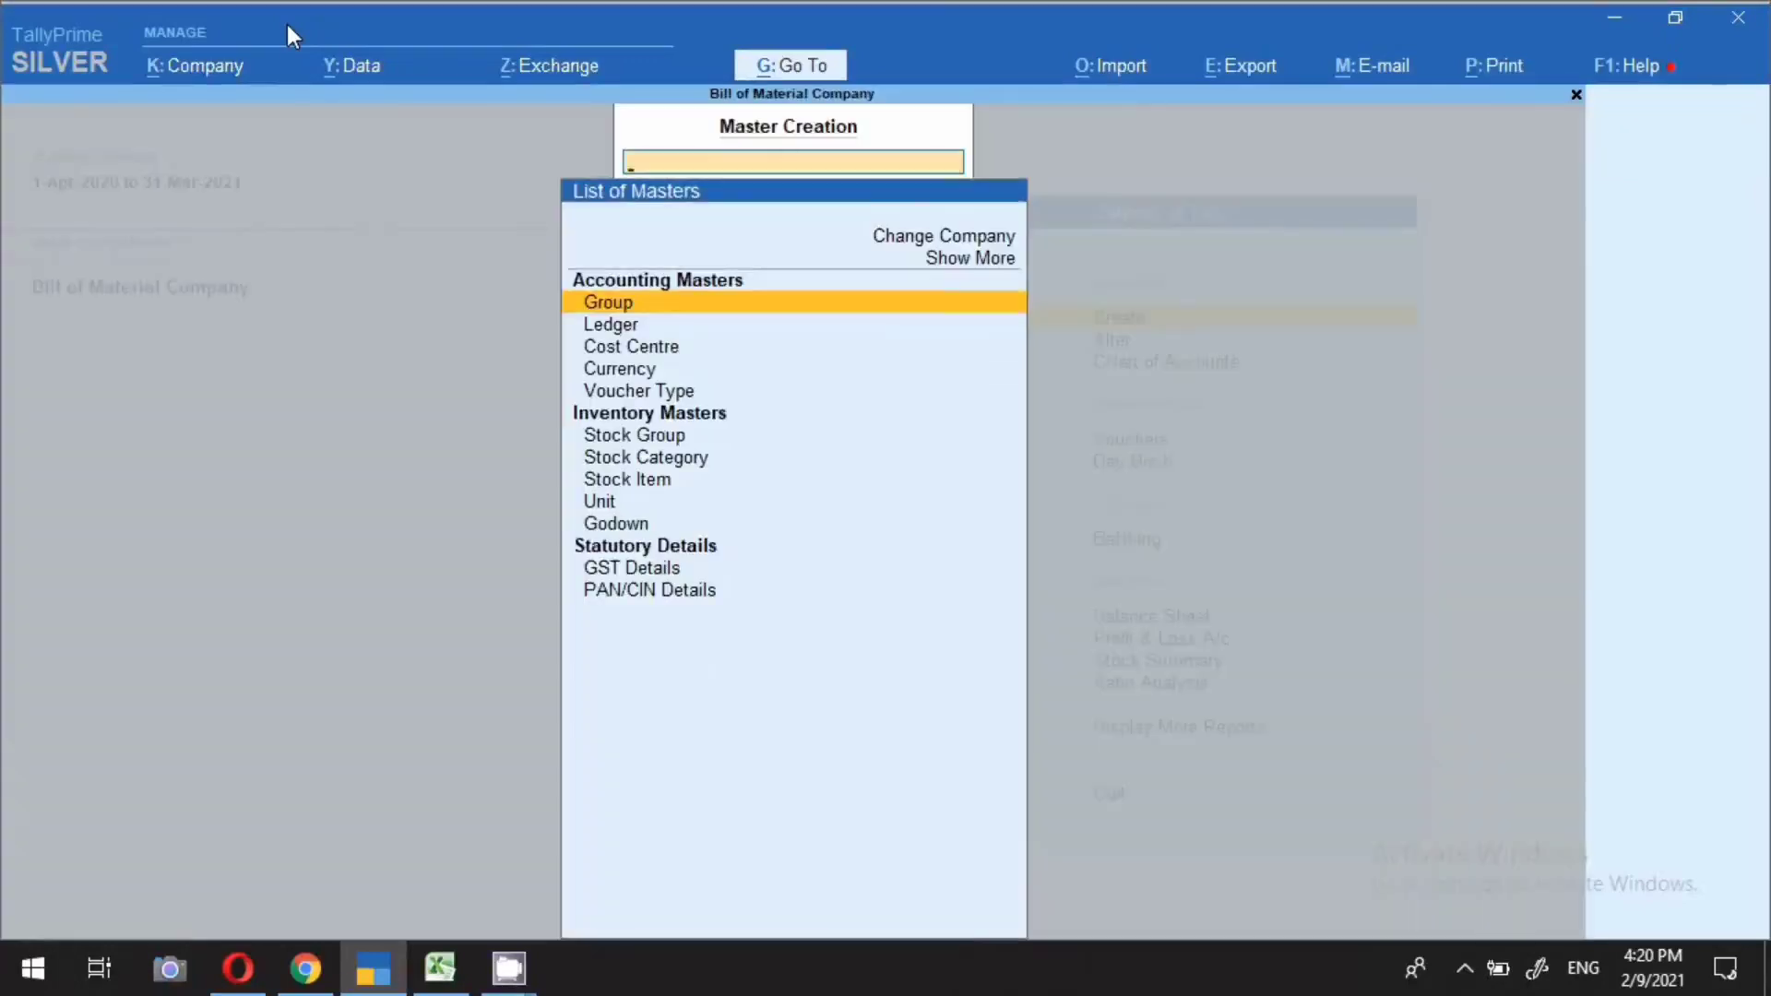
pyautogui.press('Down')
pyautogui.press('Down')
pyautogui.press('Down')
pyautogui.press('Down')
pyautogui.press('Down')
pyautogui.press('Down')
pyautogui.press('Down')
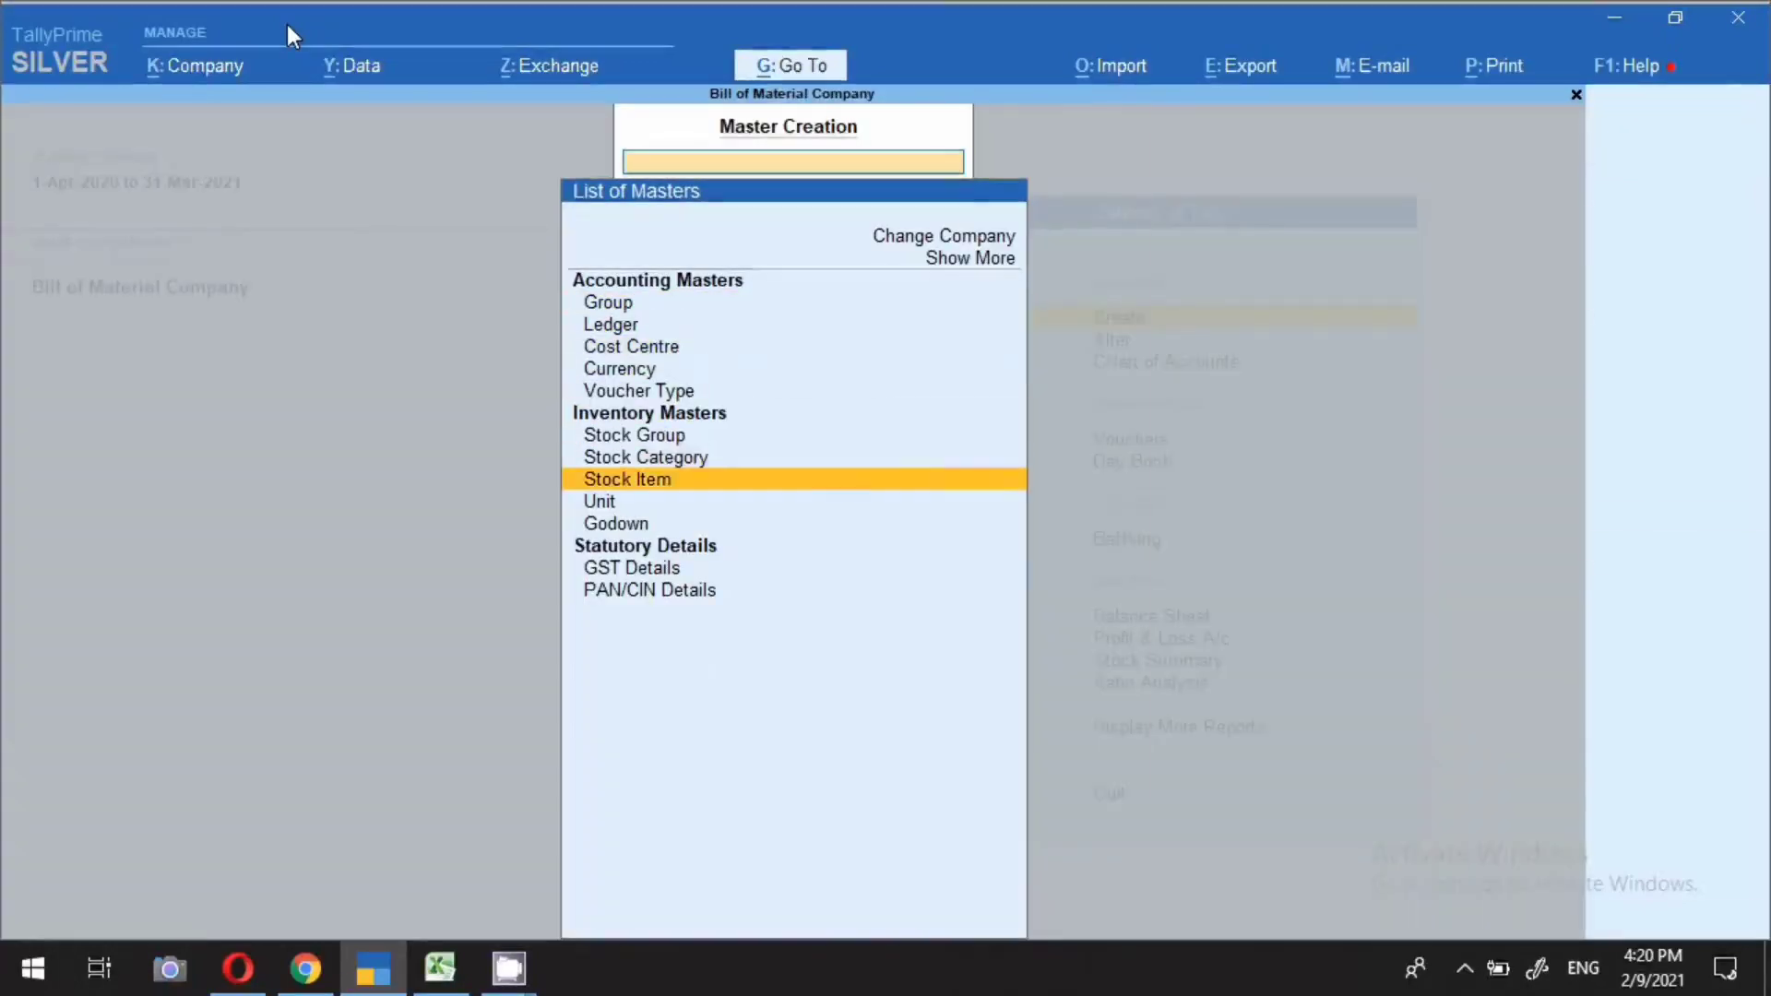
pyautogui.press('Return')
pyautogui.write('White')
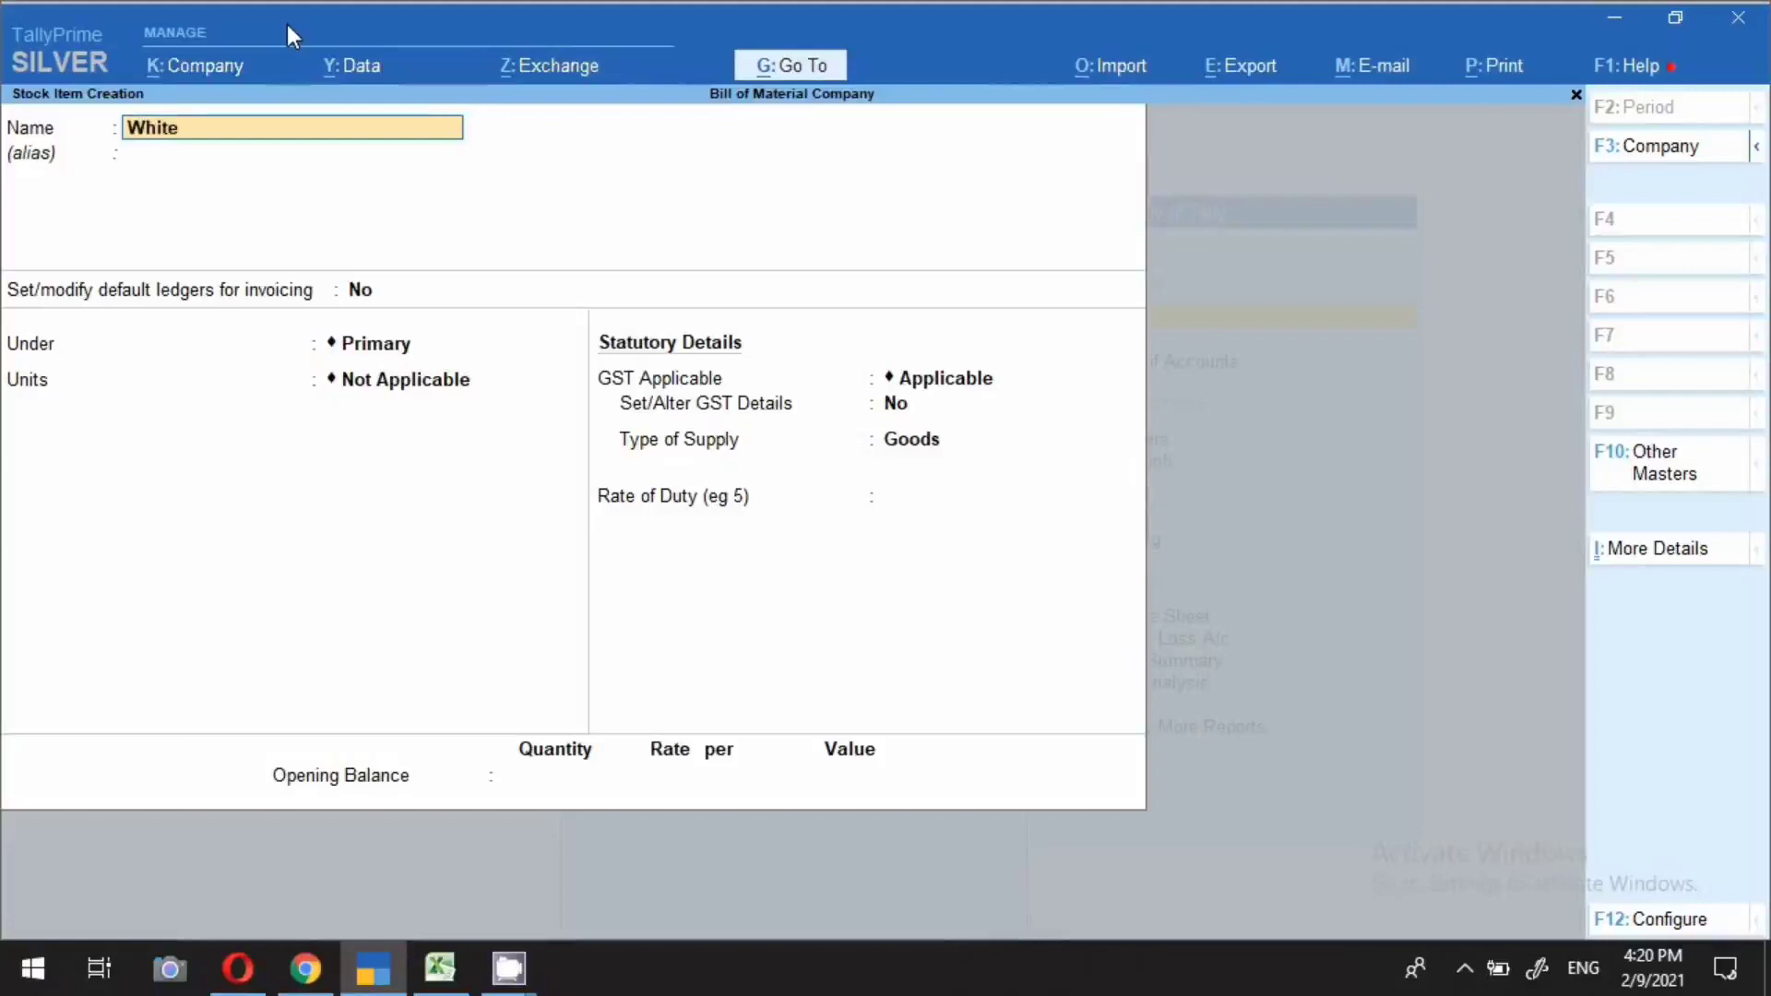
pyautogui.write(' Iron')
# Place White Iron under the IRON stock group and choose PCS as its unit
pyautogui.press('Return')
pyautogui.press('Return')
pyautogui.press('Return')
pyautogui.press('Down')
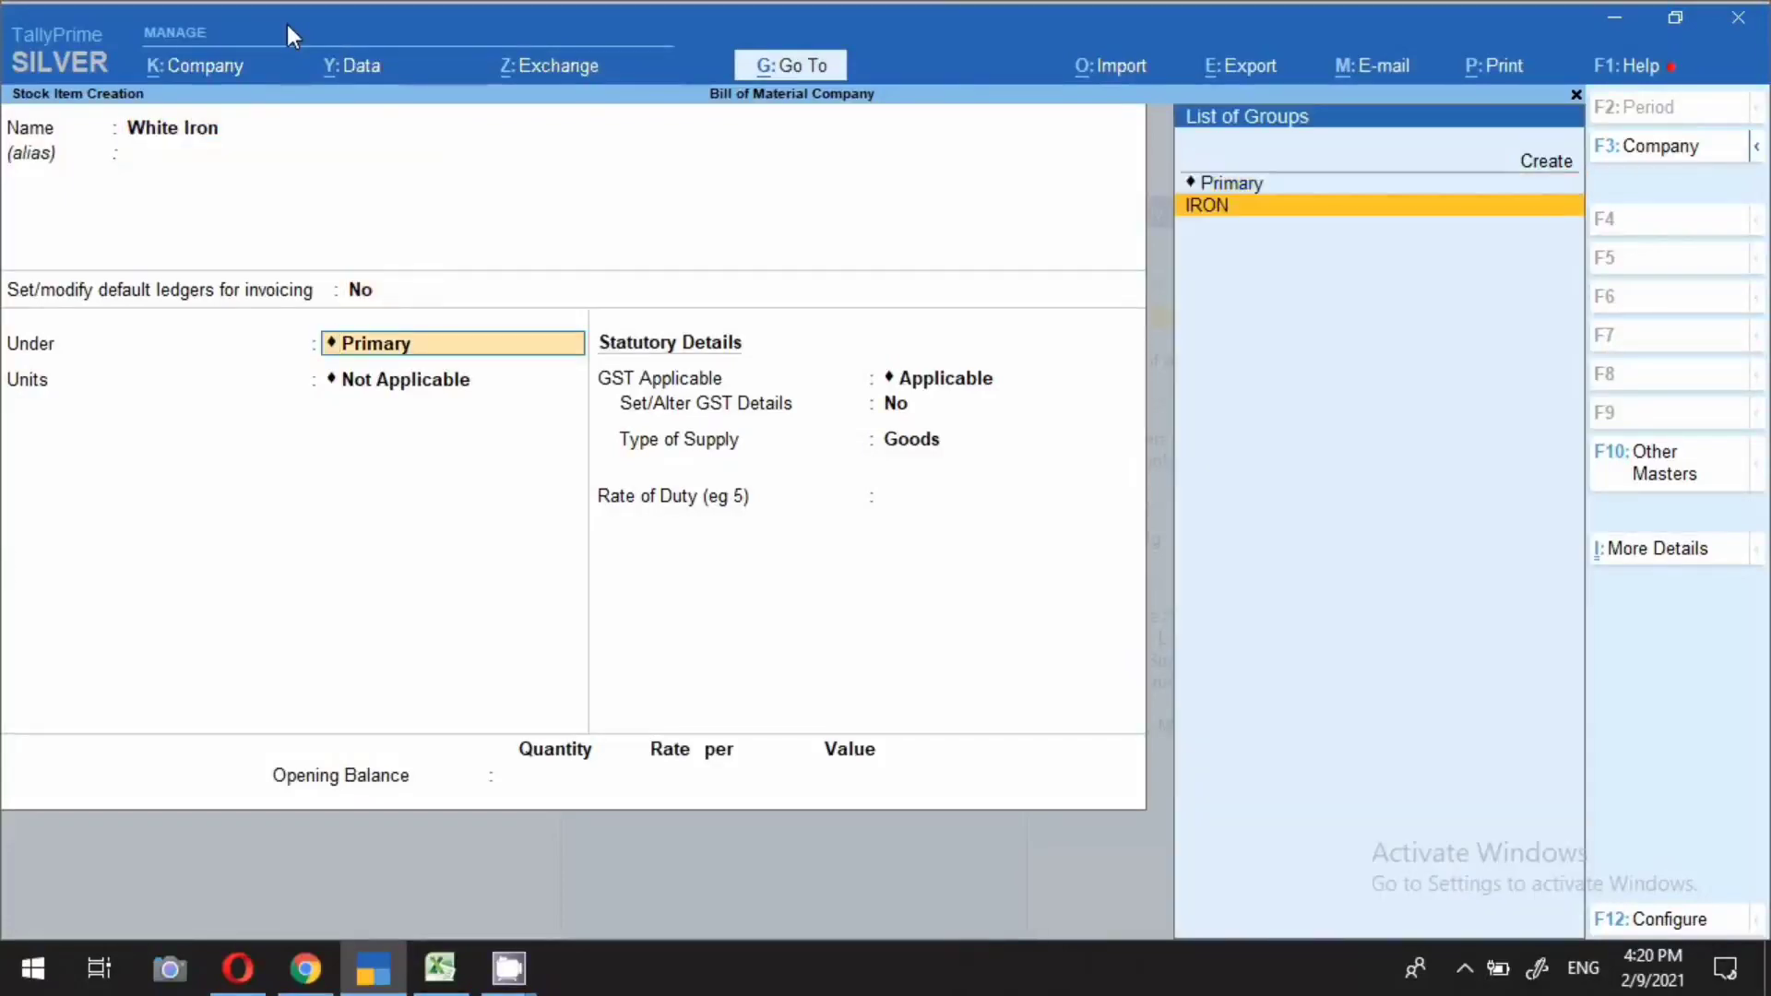
pyautogui.press('Return')
pyautogui.press('Down')
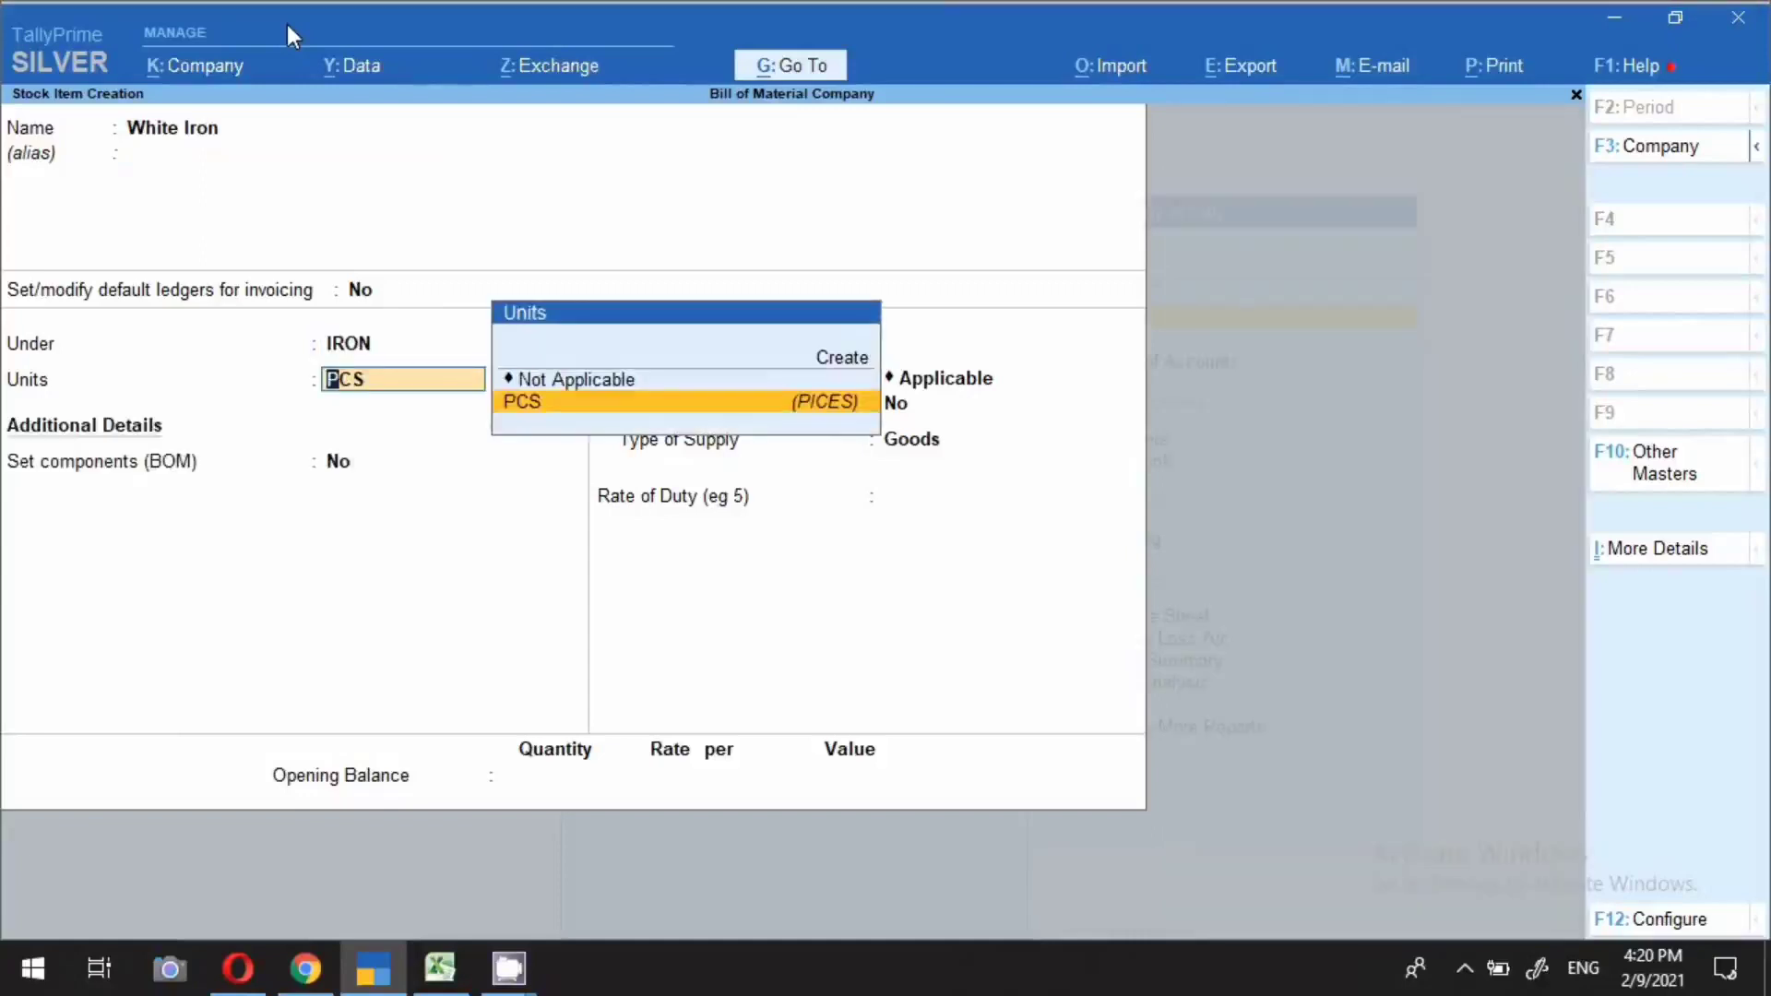
# Review the IRON stock group's details and accept them as they are
pyautogui.hotkey('shift', 'Tab')
pyautogui.hotkey('ctrl', 'Return')
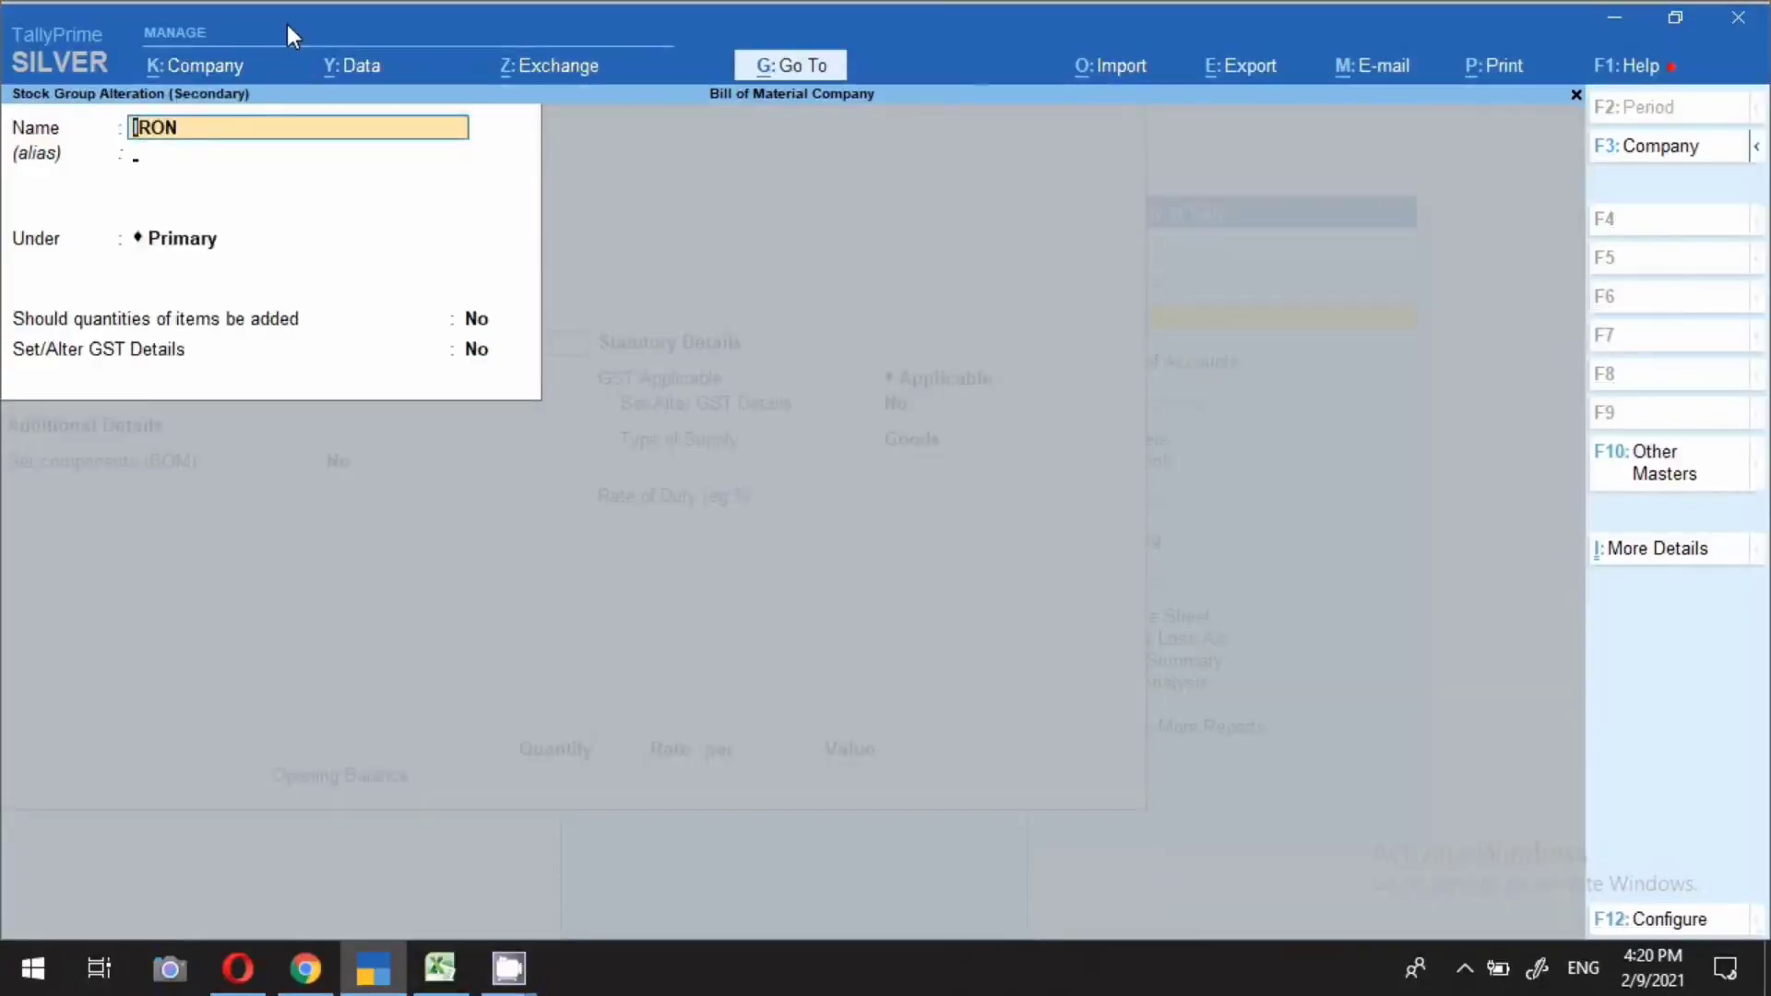
pyautogui.press('Return')
pyautogui.press('Return')
pyautogui.press('Return')
pyautogui.press('Return')
pyautogui.press('Return')
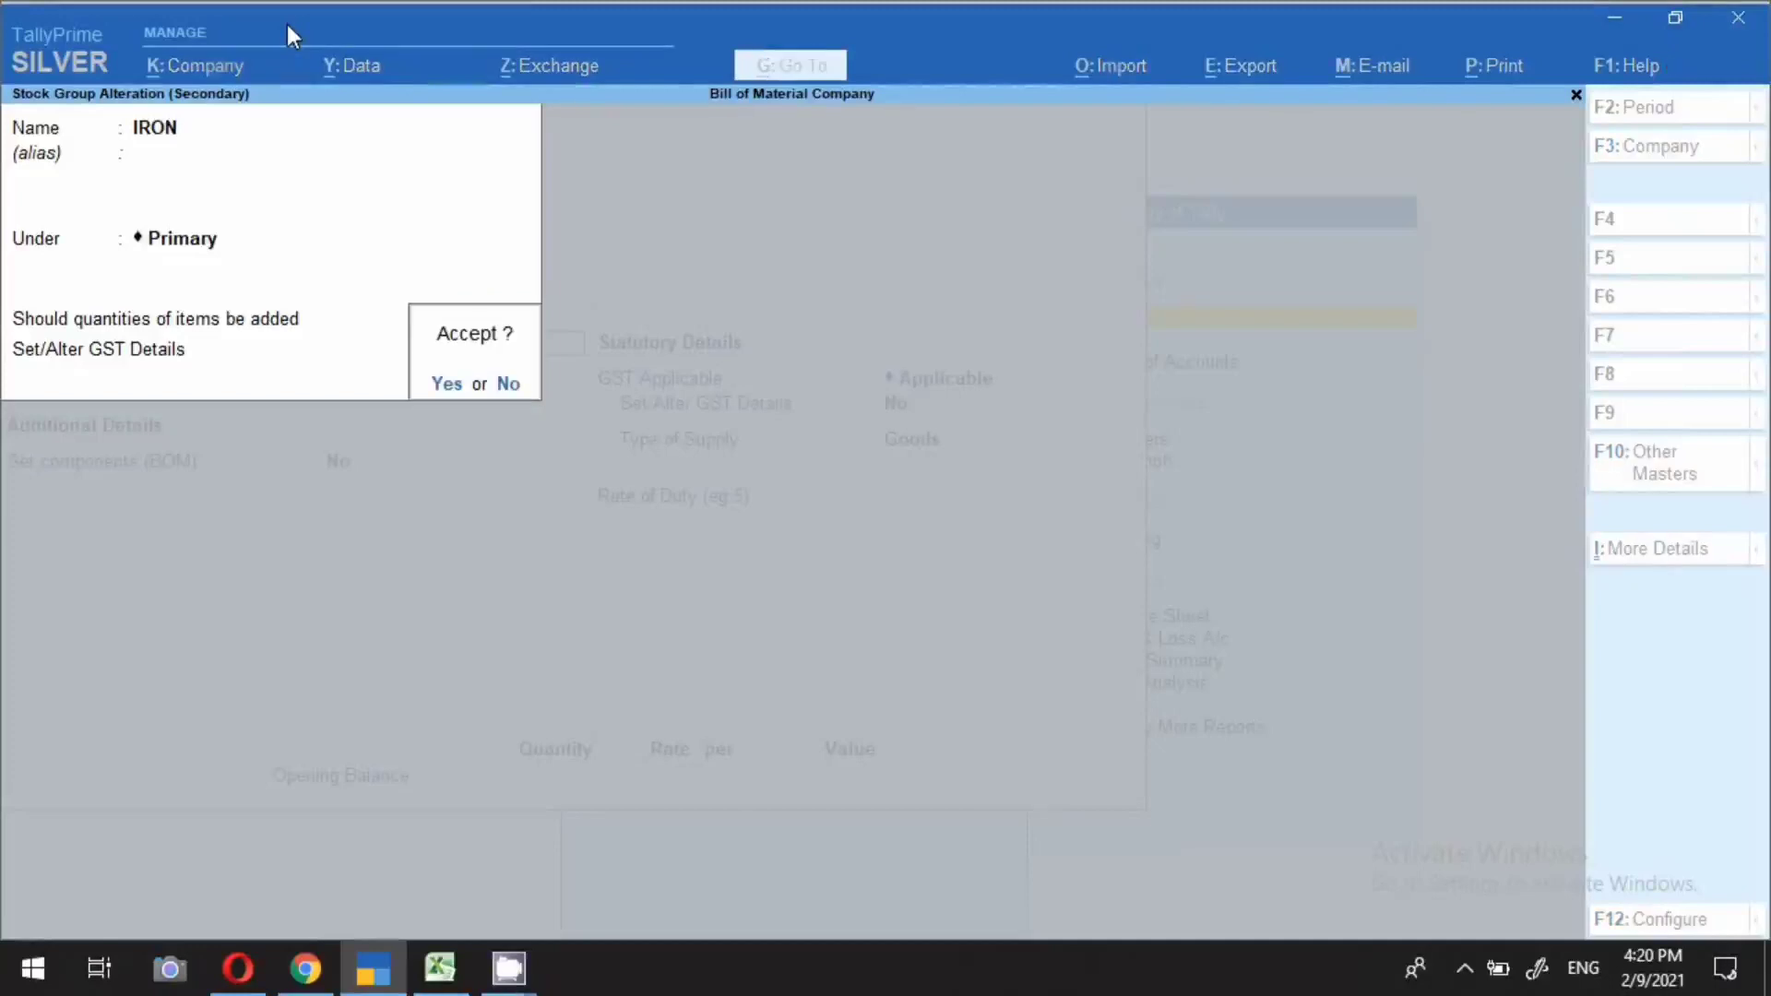
pyautogui.press('Return')
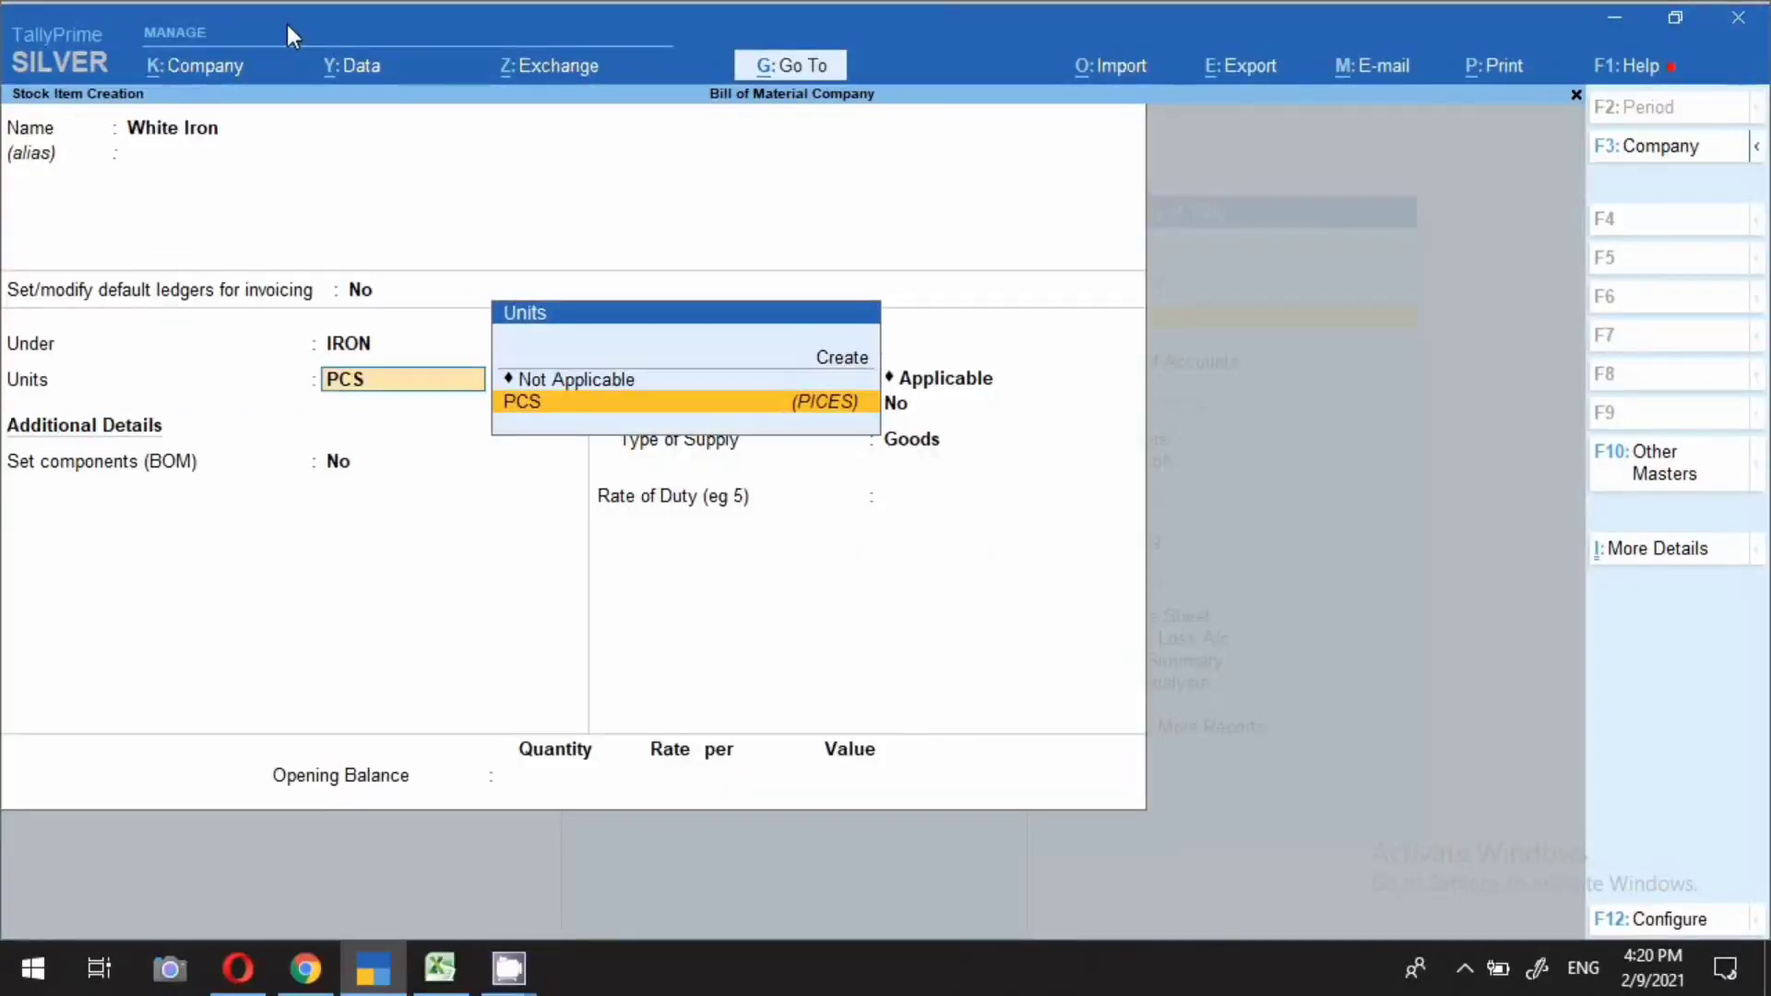
# Accept the PCS unit, and make sure the stock item configuration has Set Components List (Bill of Materials) at Yes
pyautogui.press('Return')
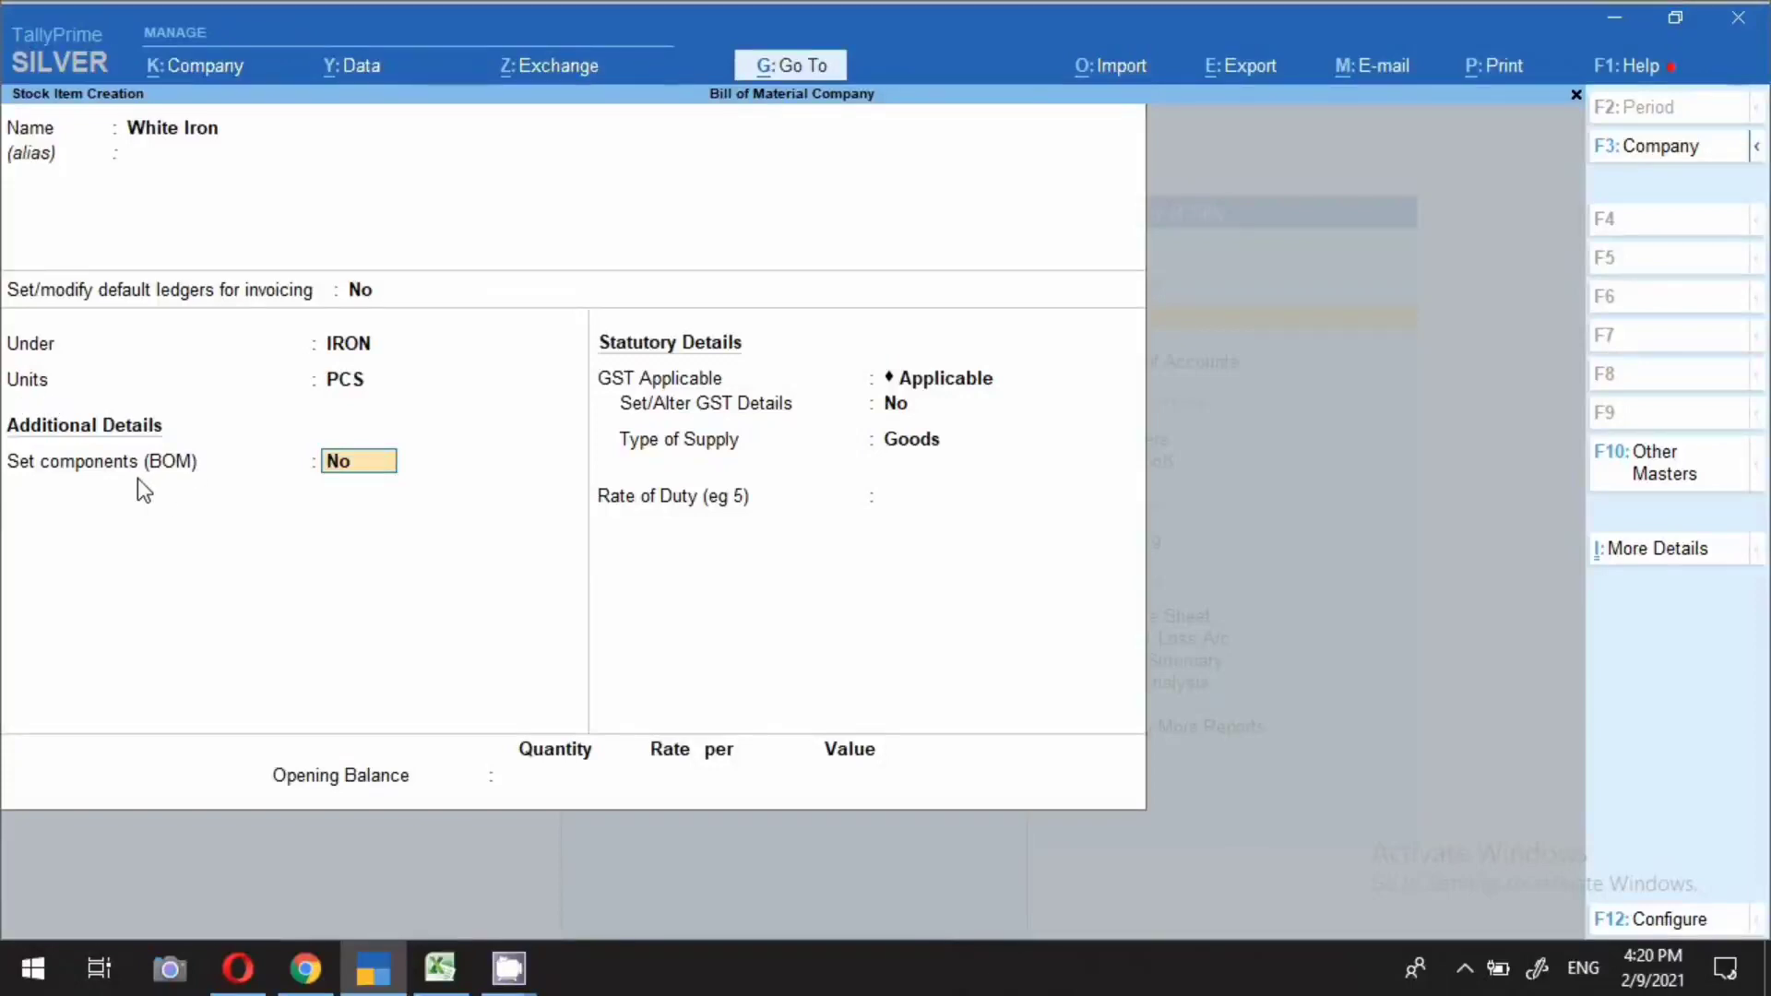
pyautogui.click(1653, 917)
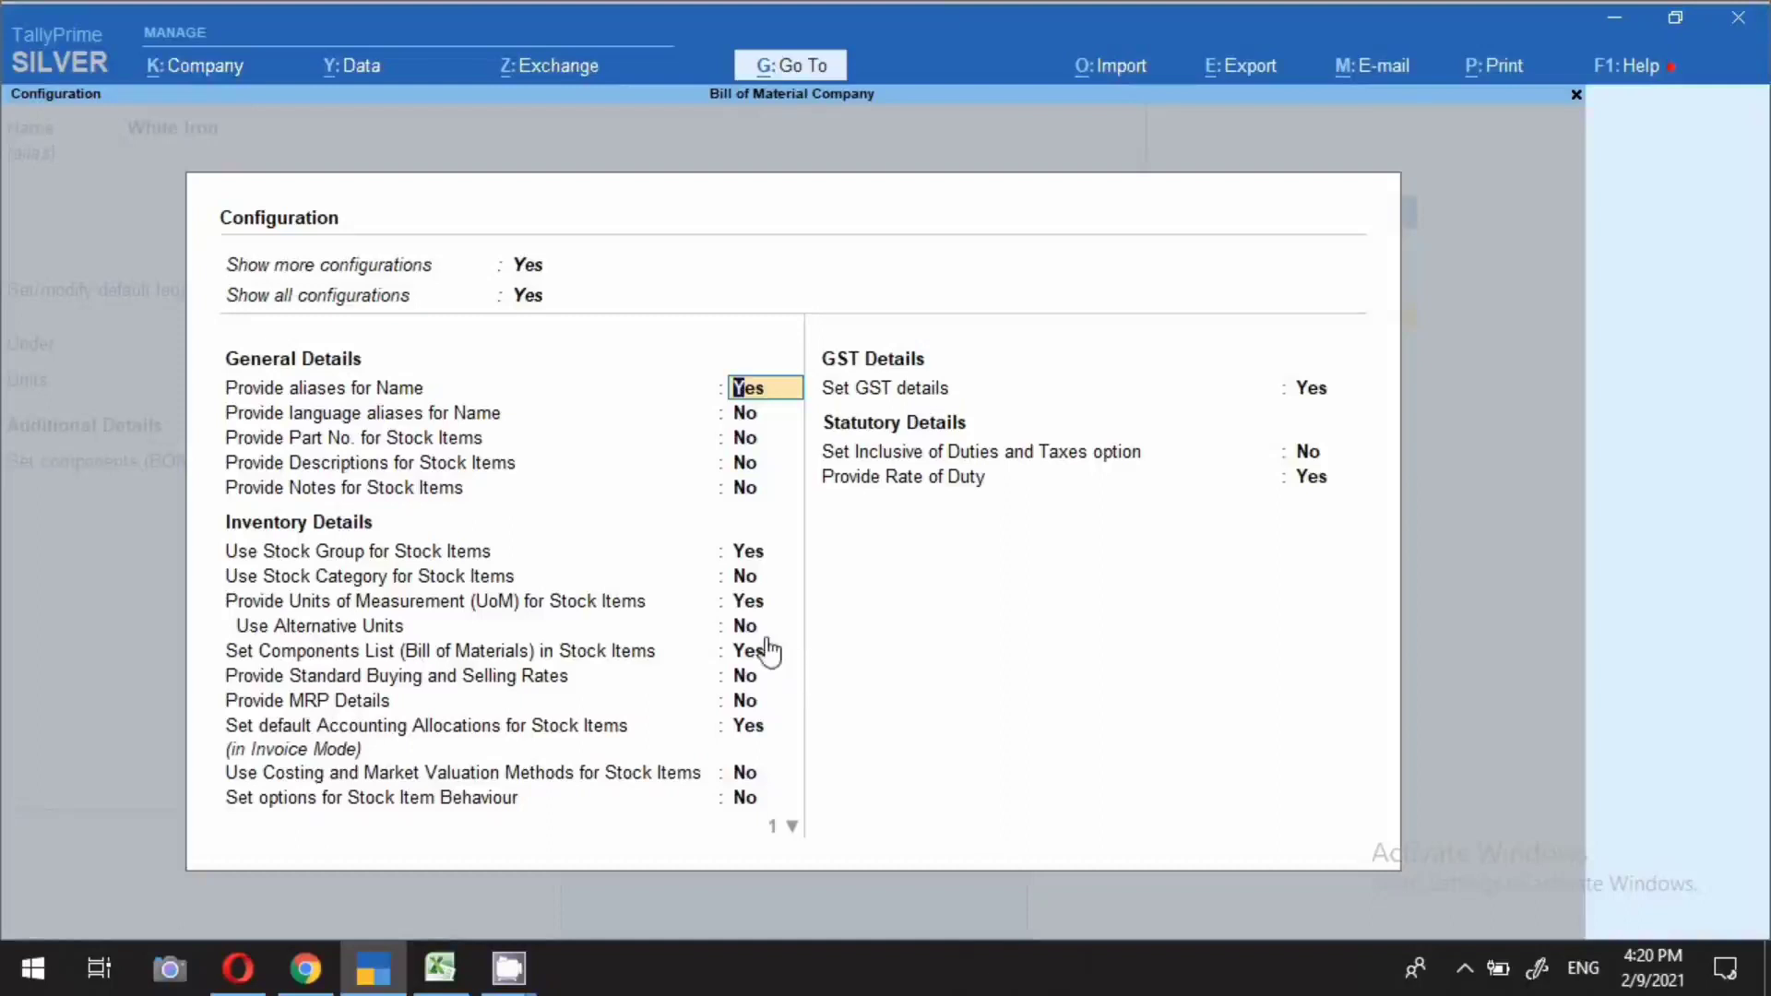
pyautogui.click(743, 657)
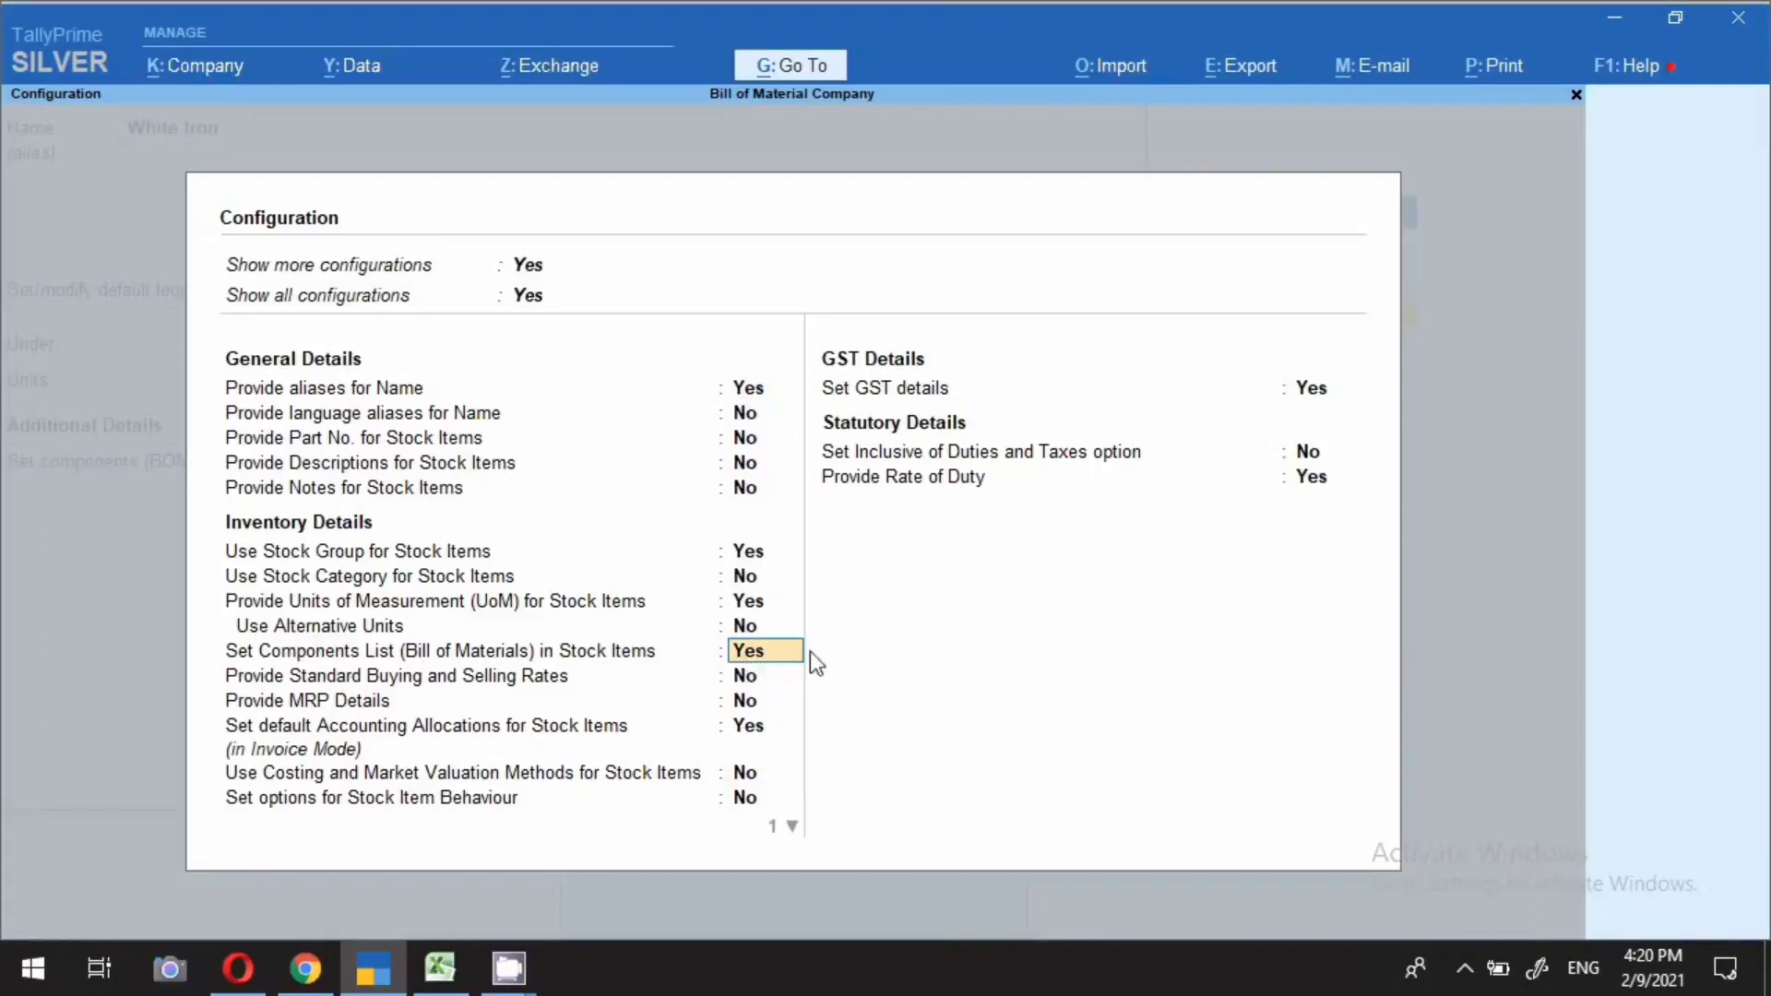
pyautogui.hotkey('ctrl', 'a')
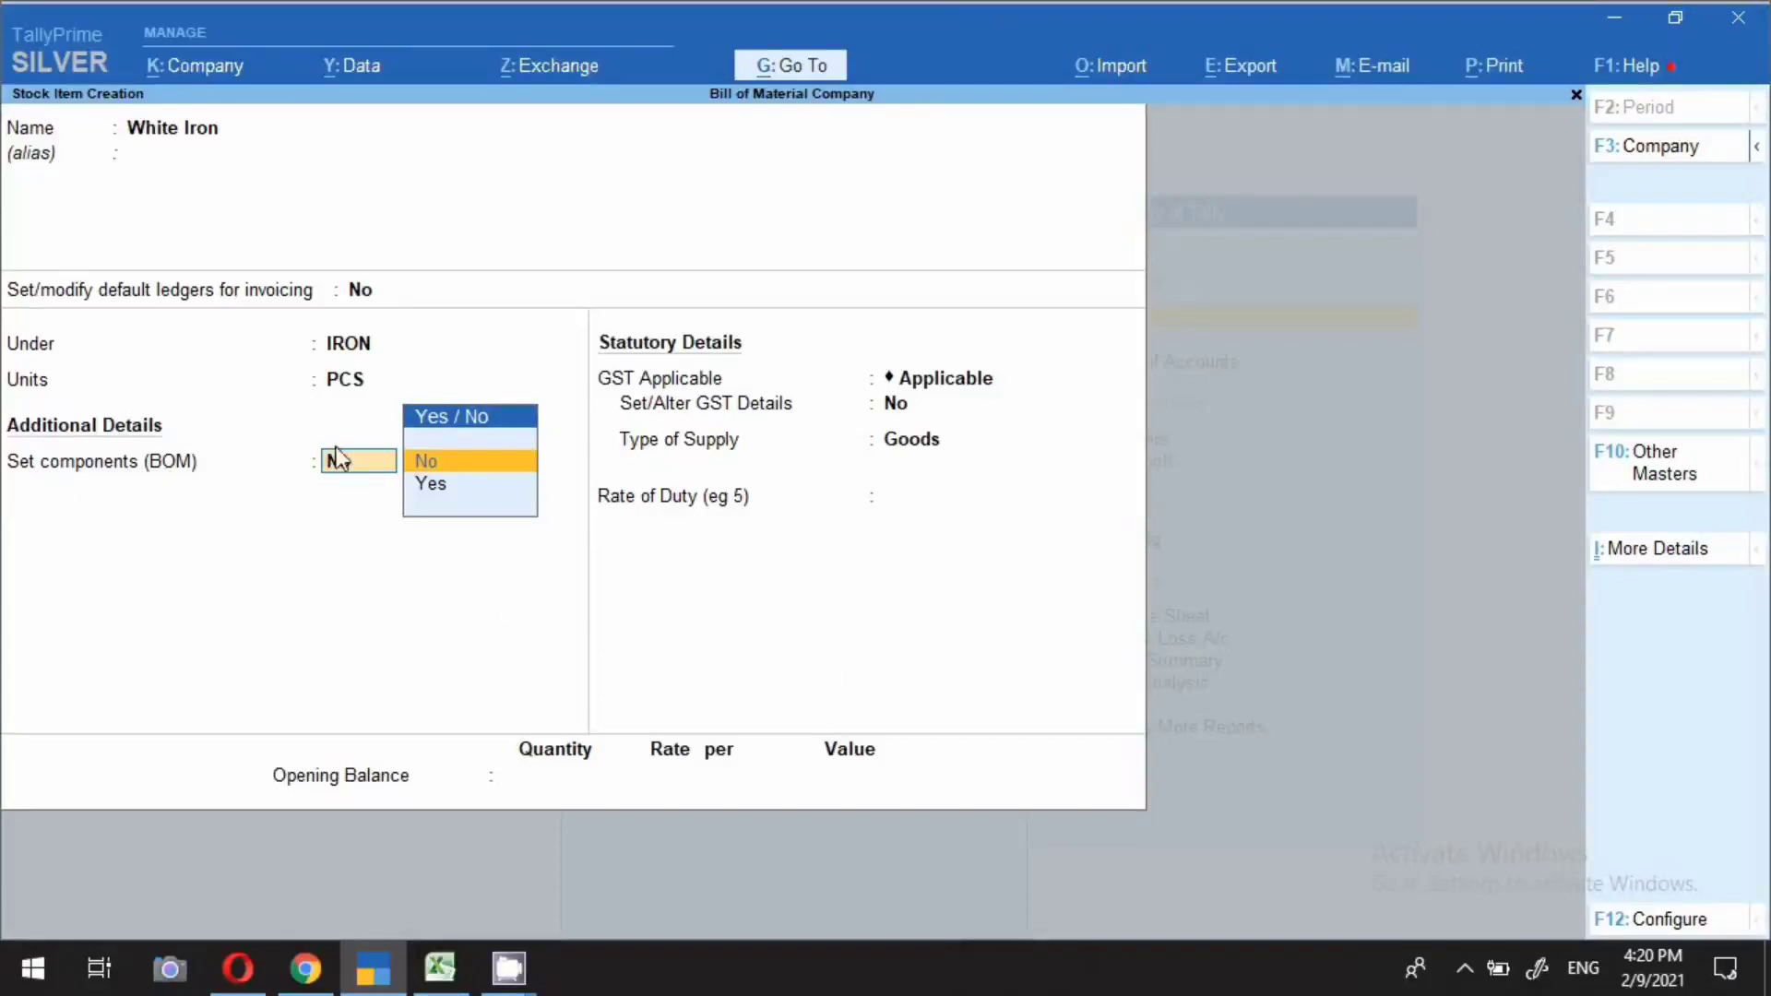
# Enable Set components (BOM) for White Iron and name the bill of material Sumna Education Hub
pyautogui.press('Down')
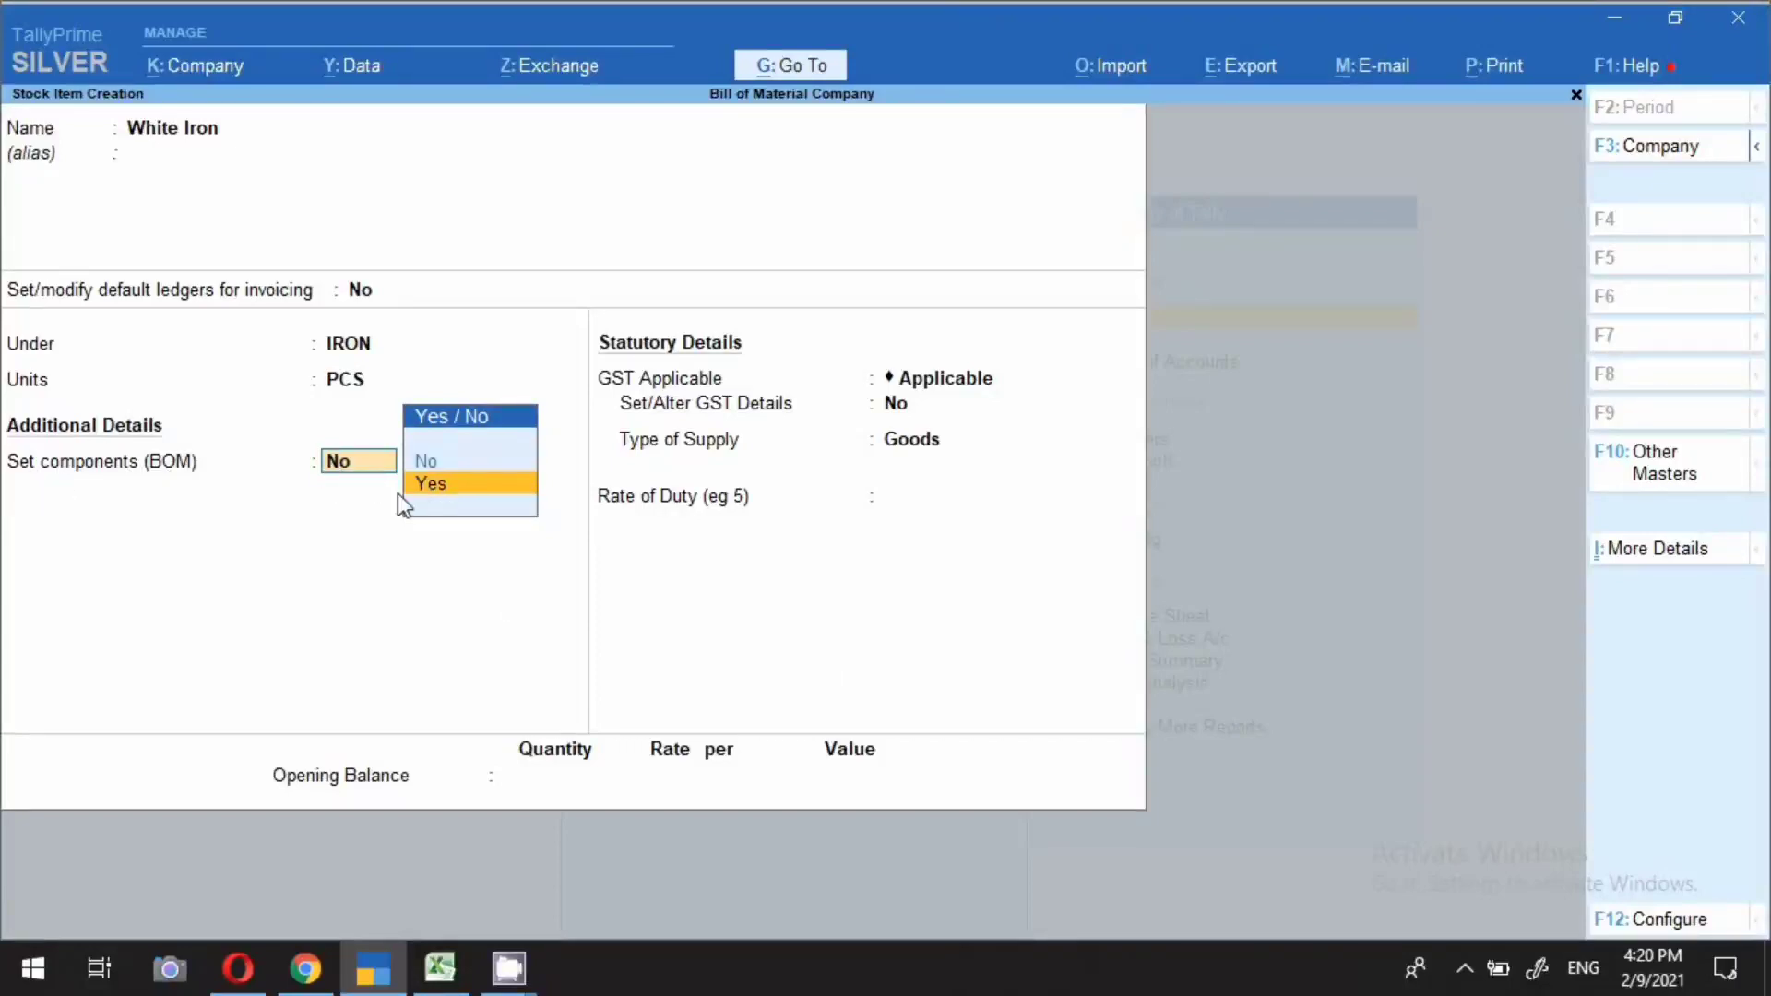
pyautogui.press('Return')
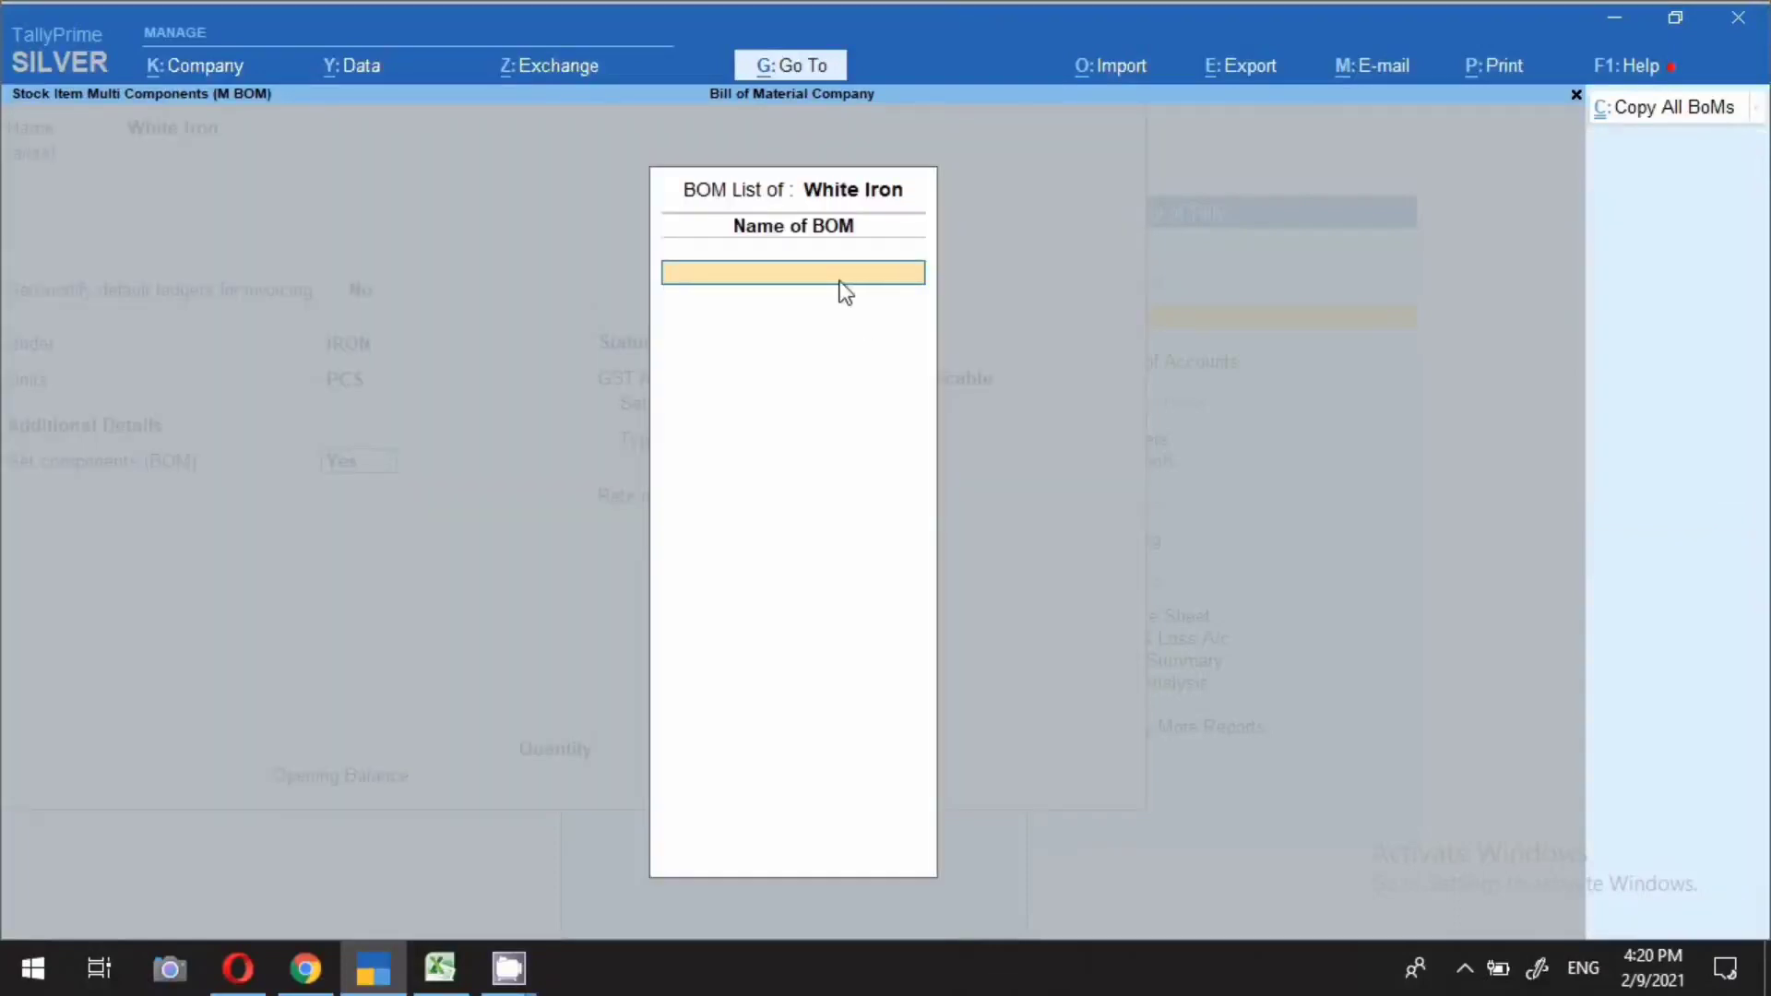
pyautogui.write('Sumna Education Hub')
pyautogui.press('Return')
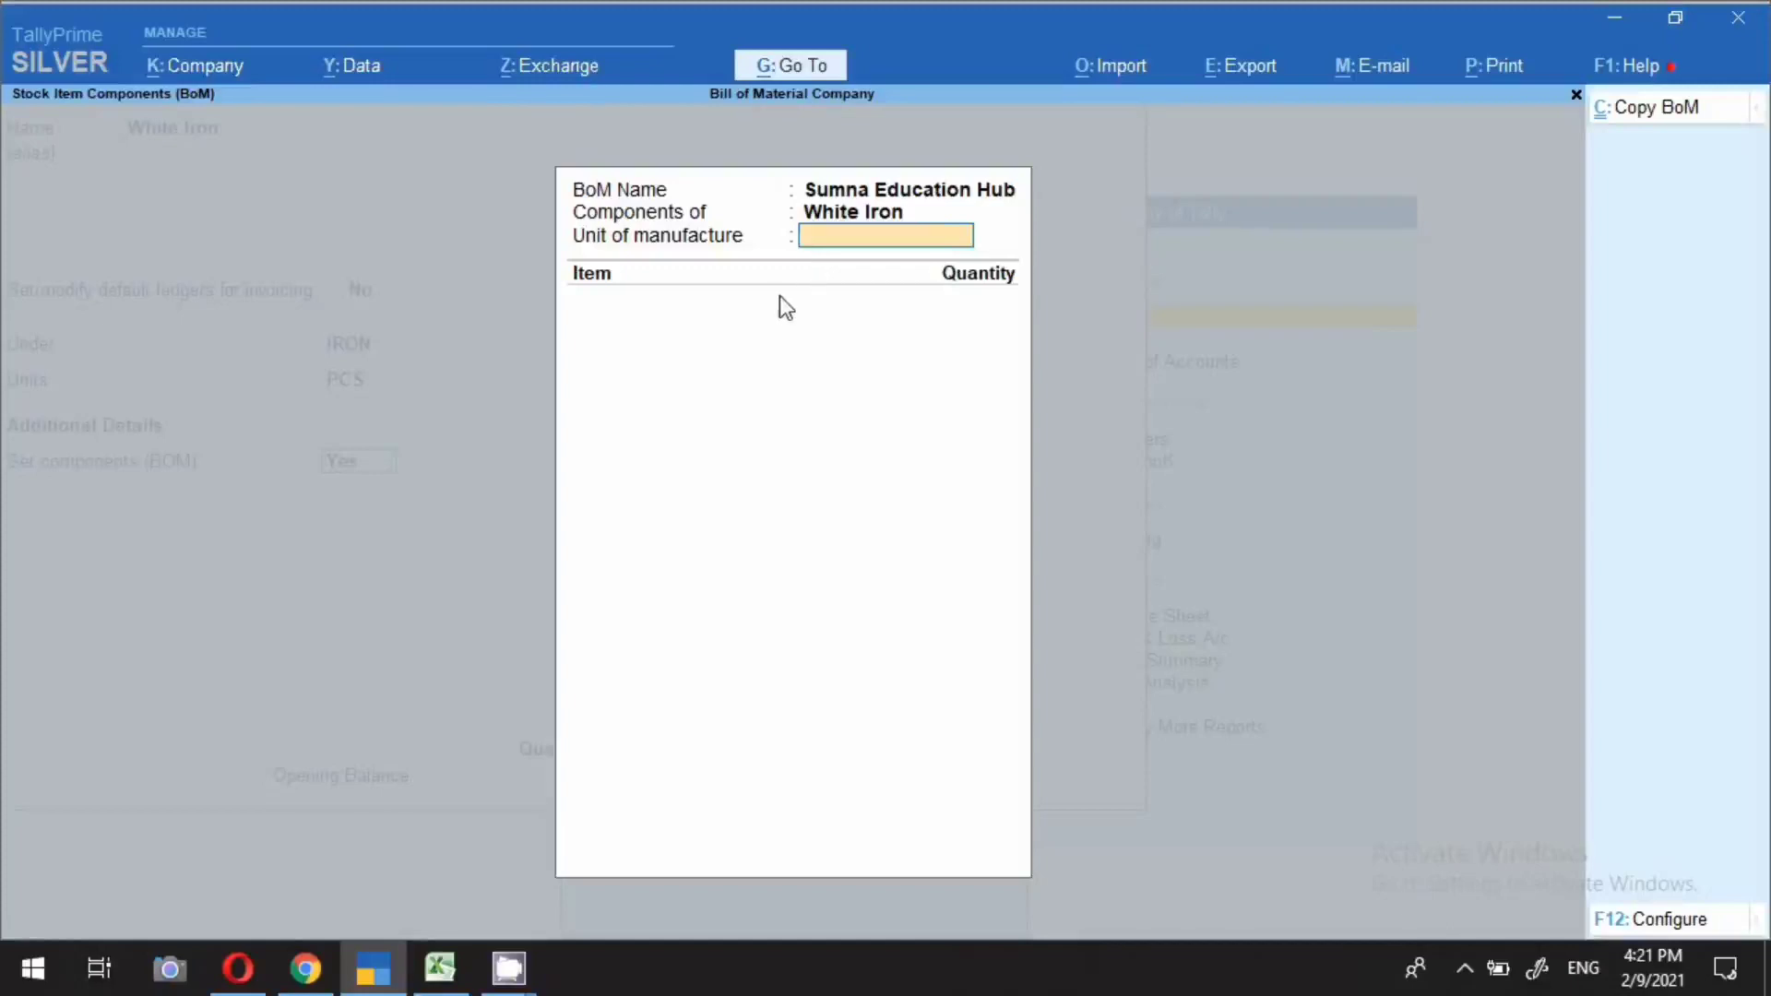
# Consult the white iron quantities in Excel, and set the BoM's unit of manufacture to 6 PCS in TallyPrime
pyautogui.click(443, 989)
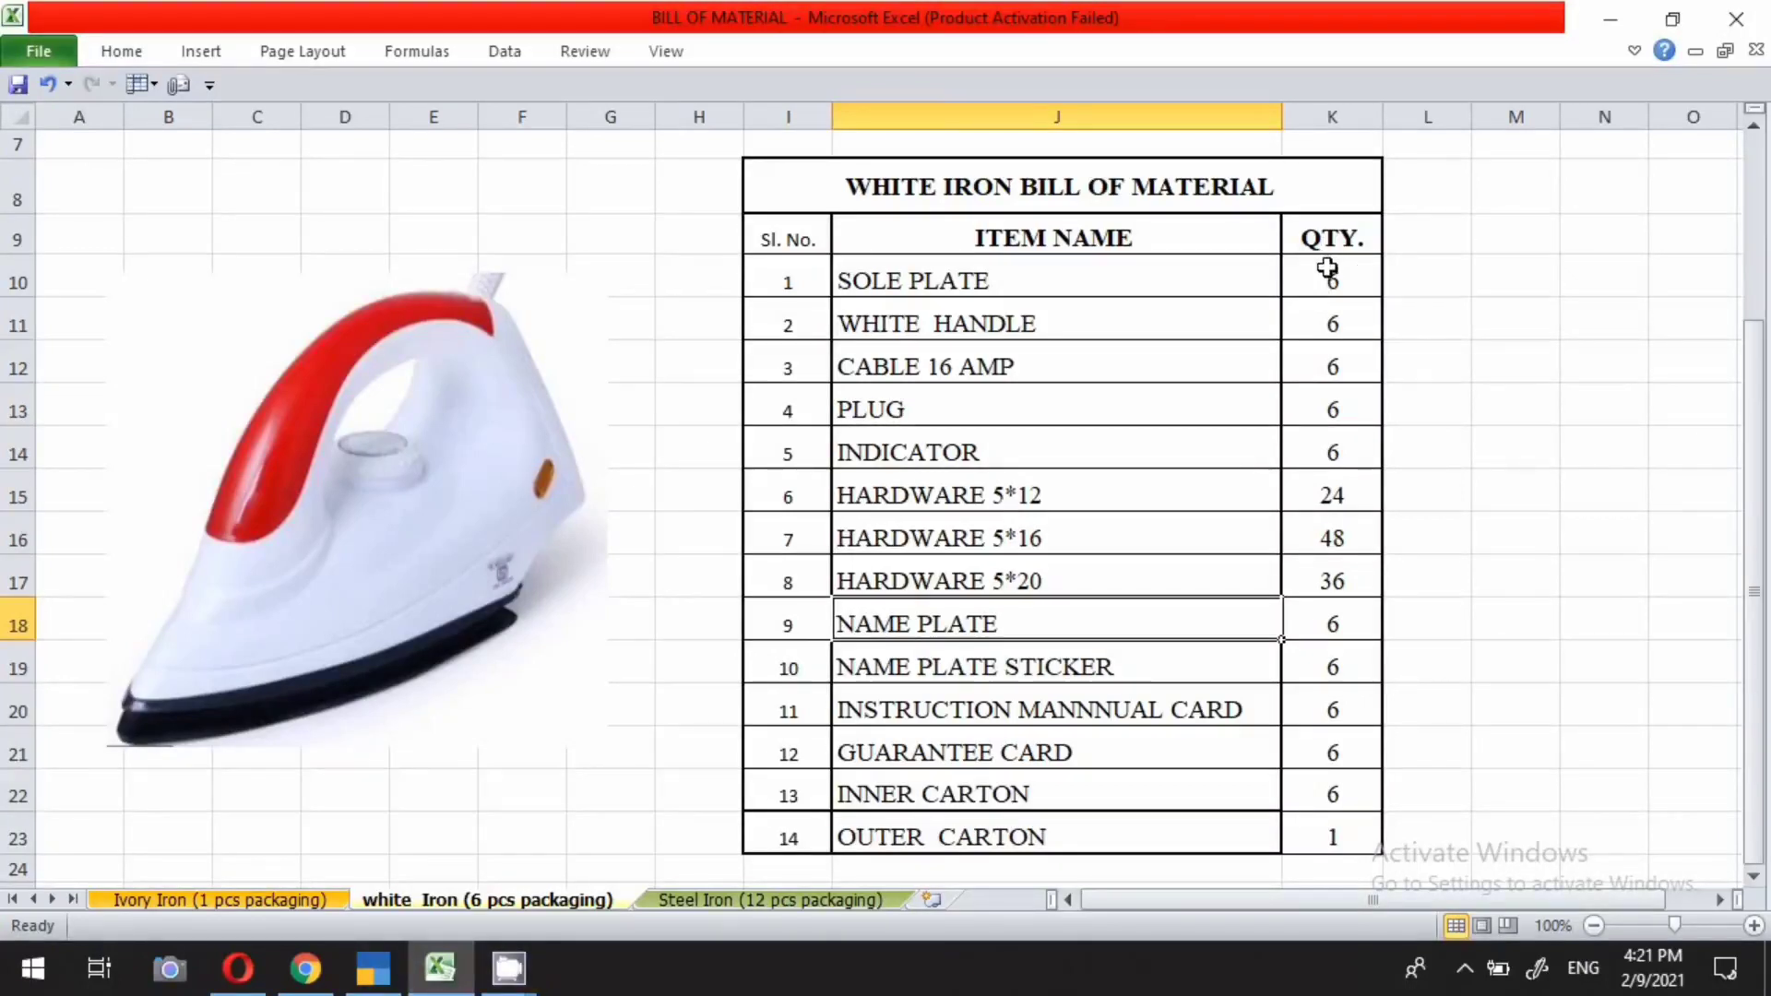
pyautogui.hotkey('alt', 'Tab')
pyautogui.write('6')
pyautogui.press('Return')
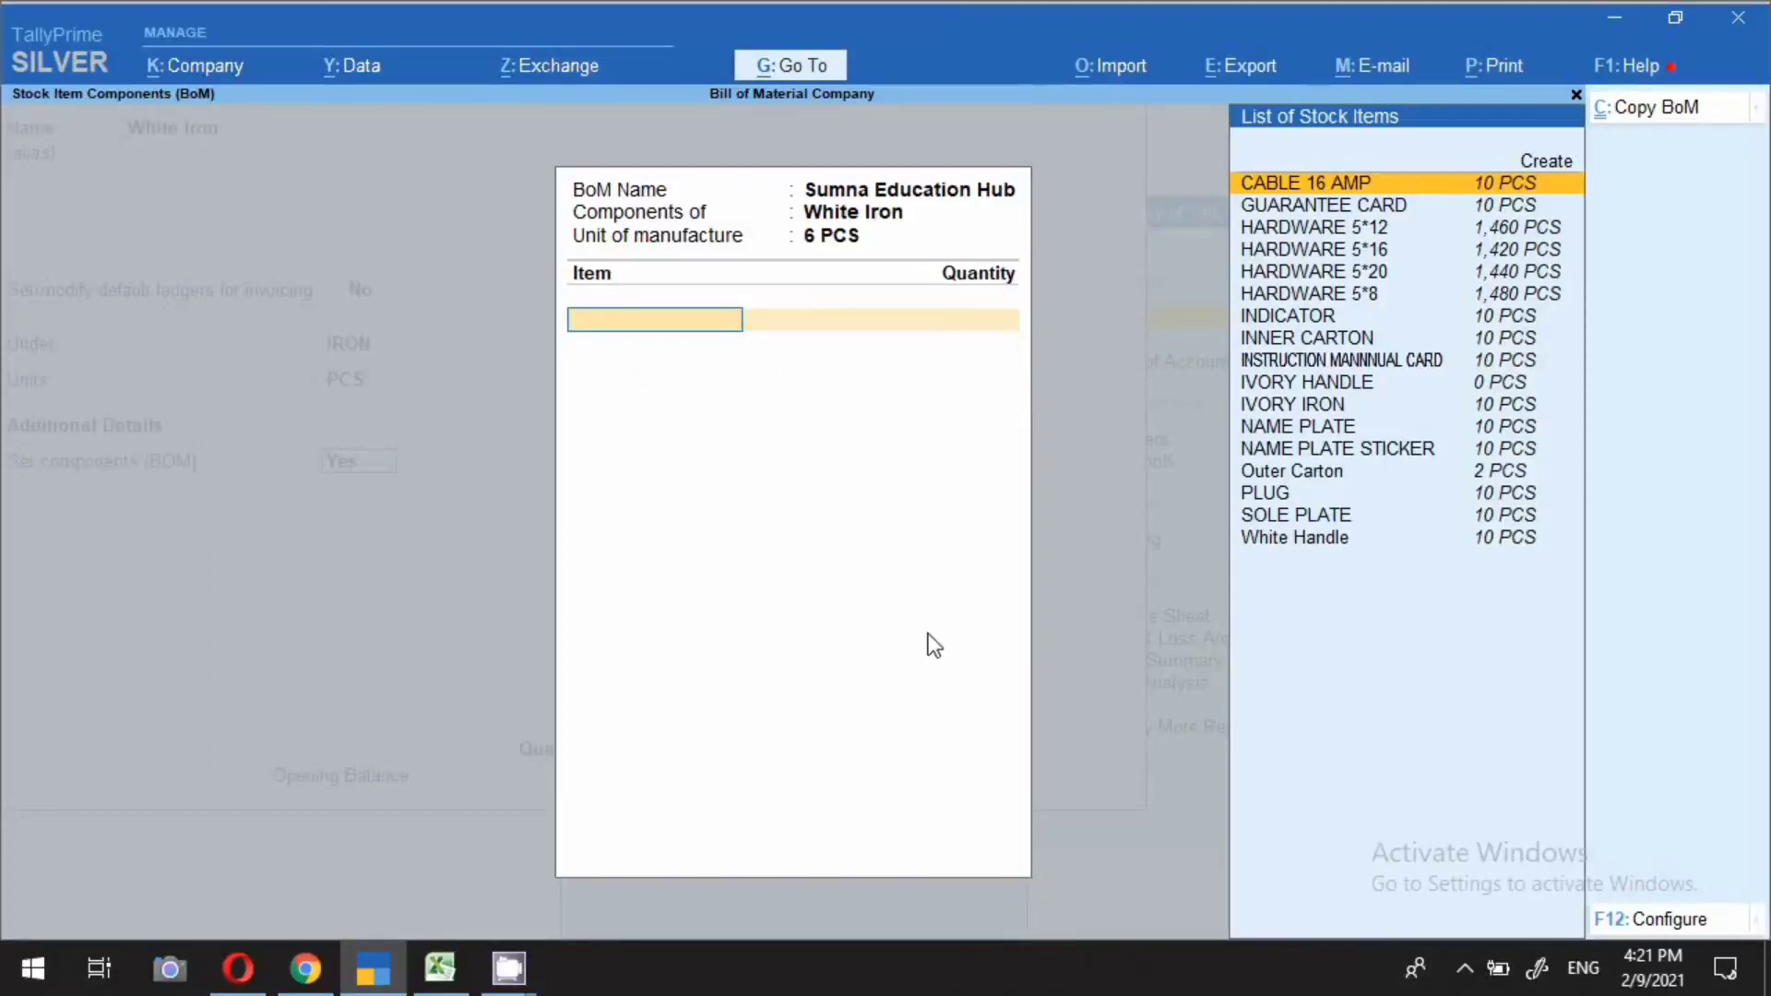
# Check the Excel list, and add SOLE PLATE and White Handle to the White Iron BoM with 6 PCS each
pyautogui.click(440, 979)
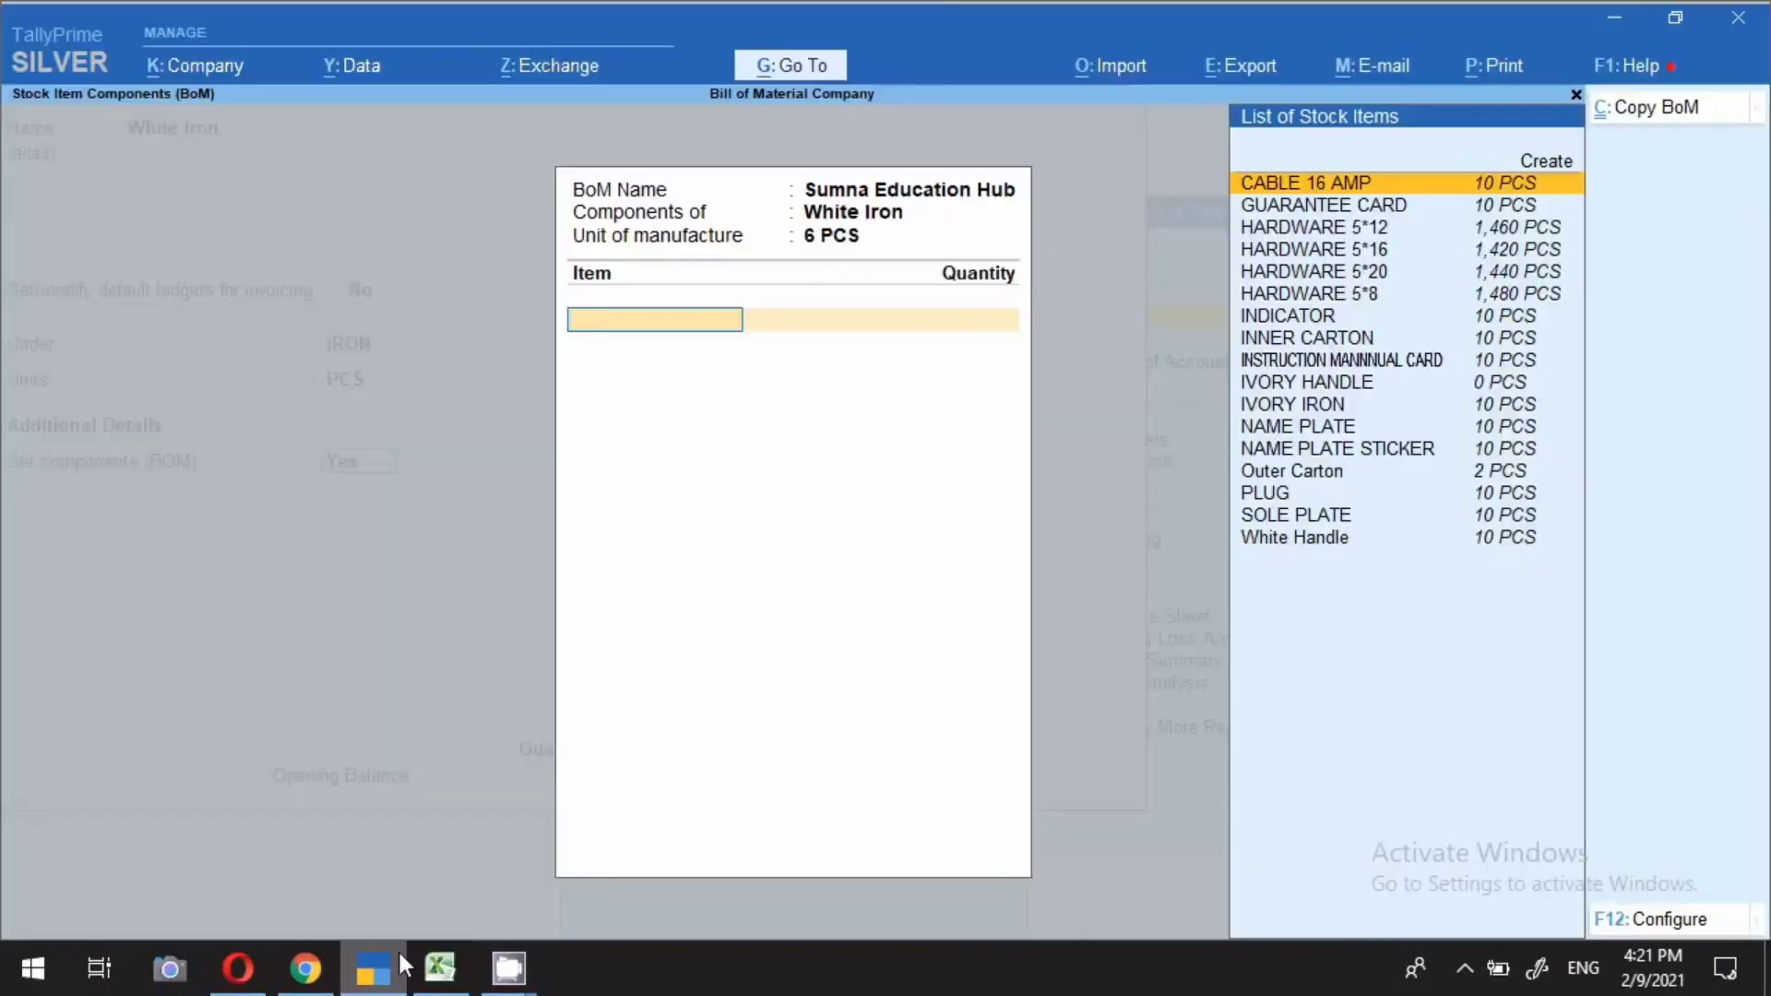
pyautogui.click(395, 952)
pyautogui.write('So')
pyautogui.press('Return')
pyautogui.write('6')
pyautogui.press('Return')
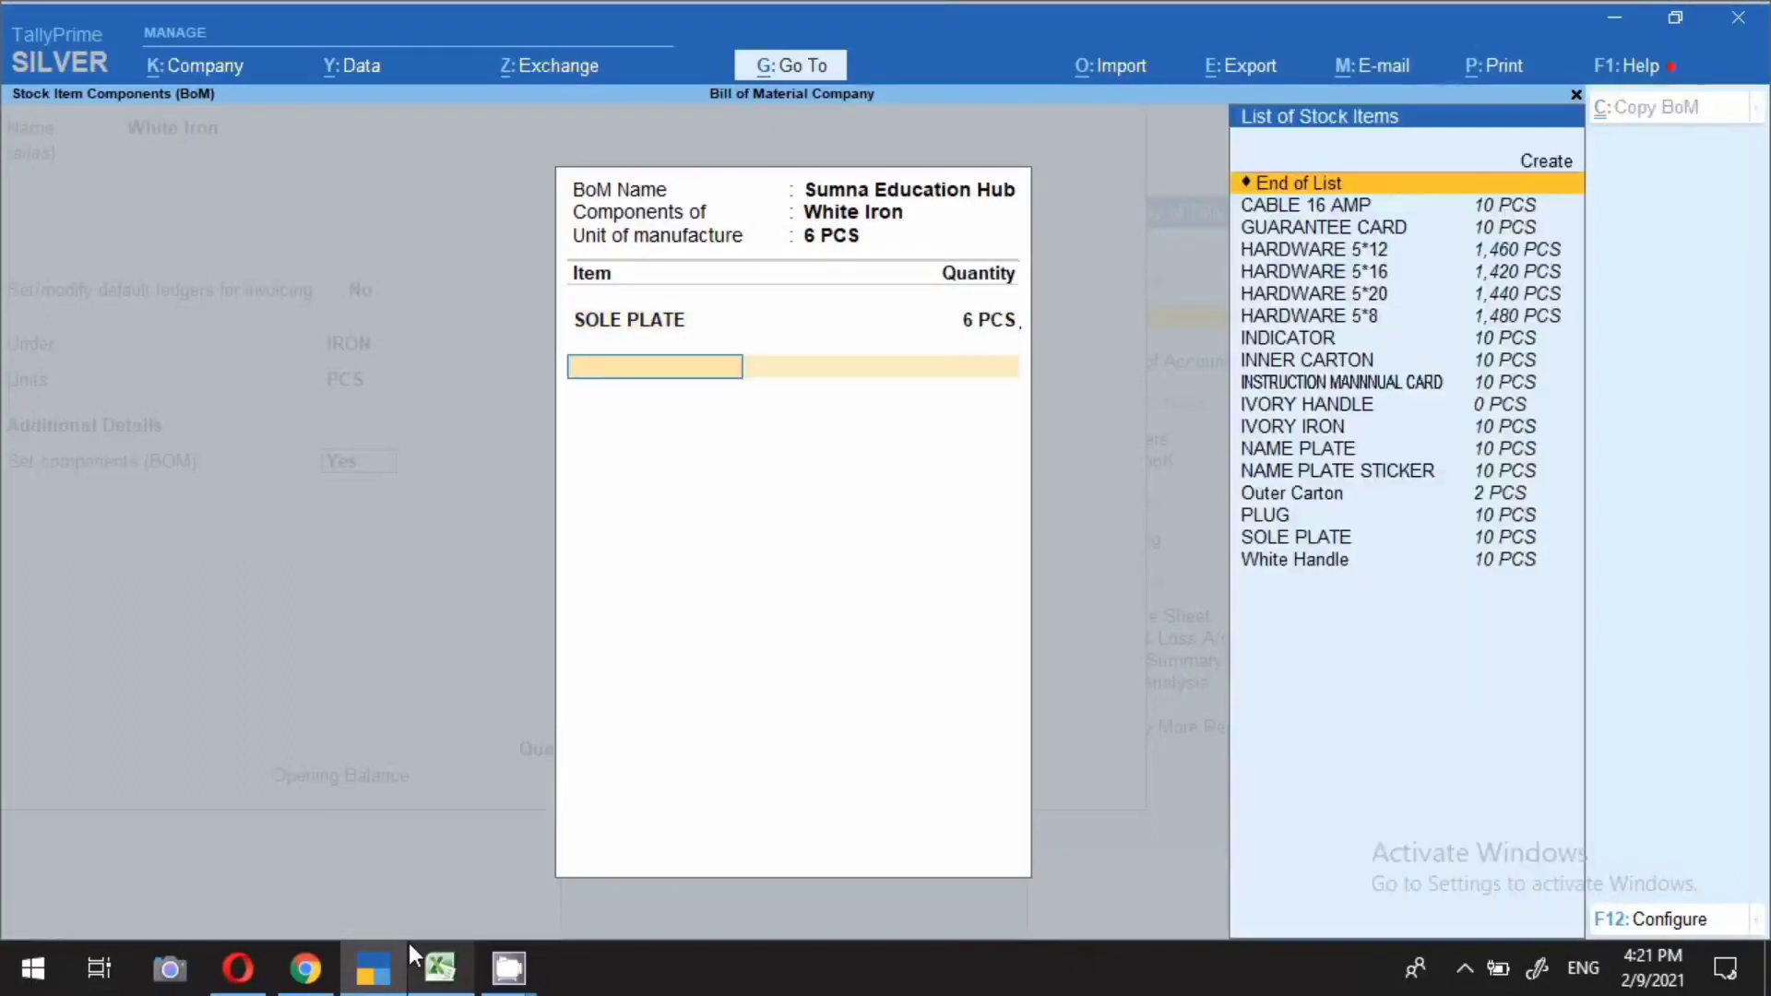
pyautogui.write('Whi')
pyautogui.press('Return')
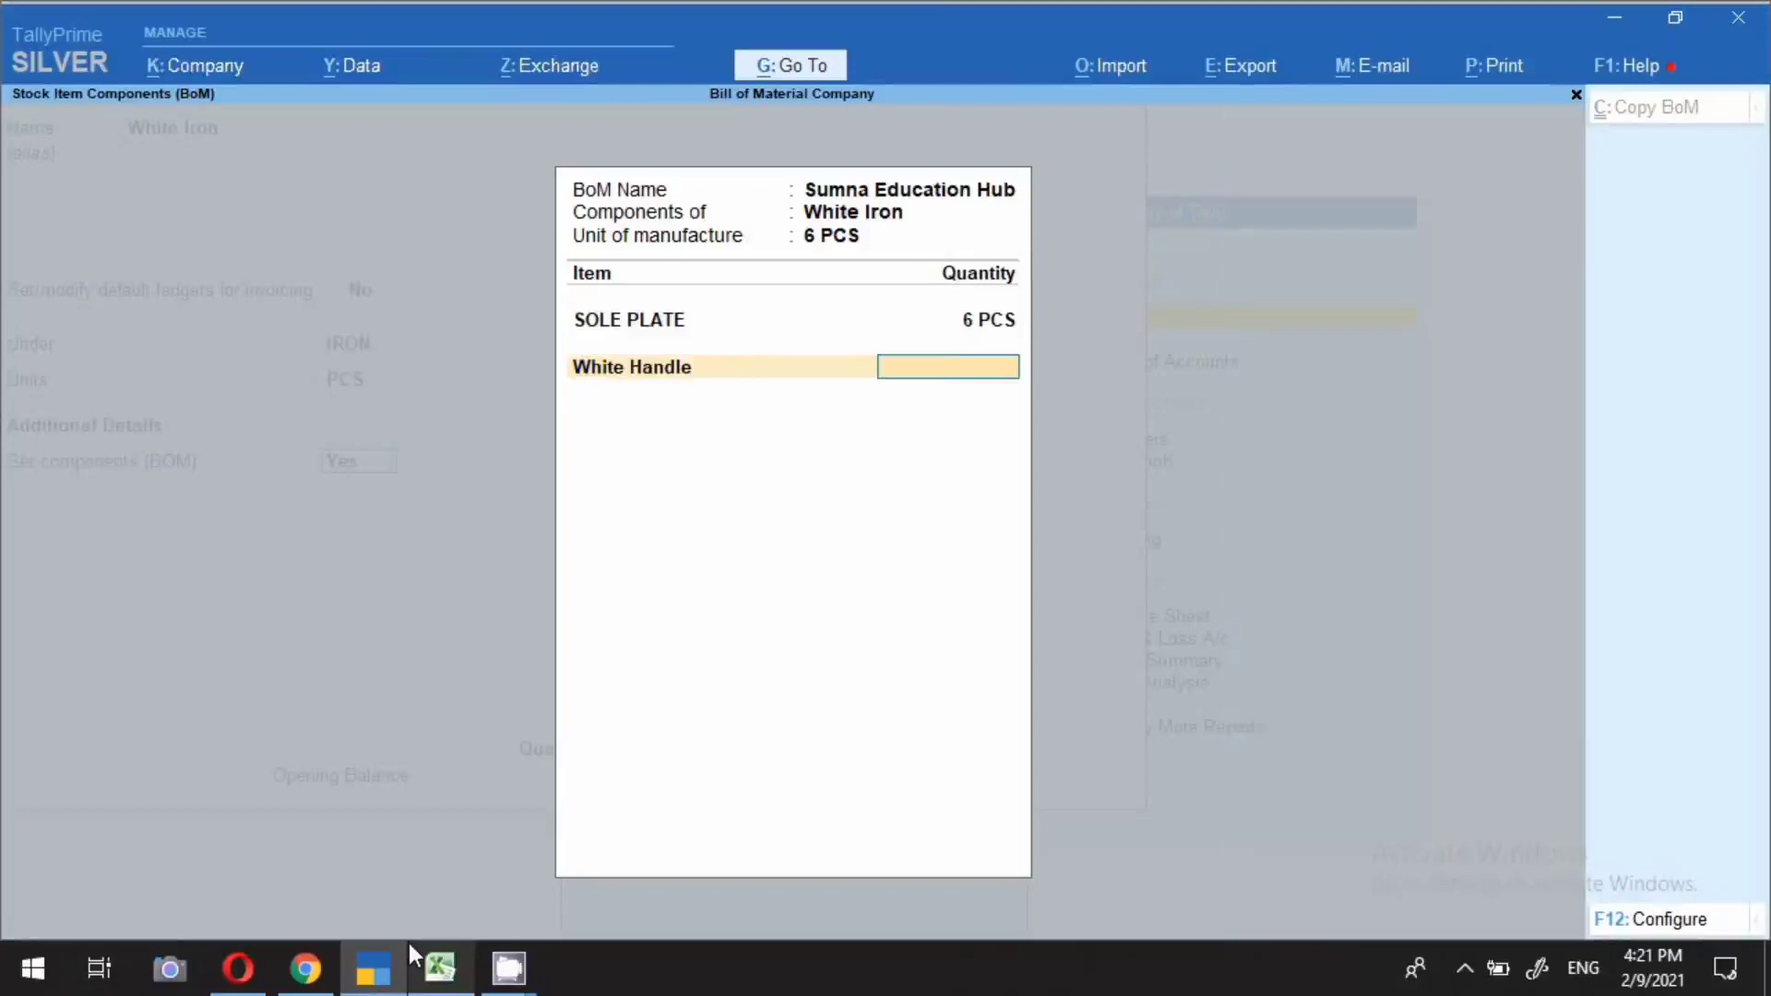
pyautogui.write('6')
pyautogui.press('Return')
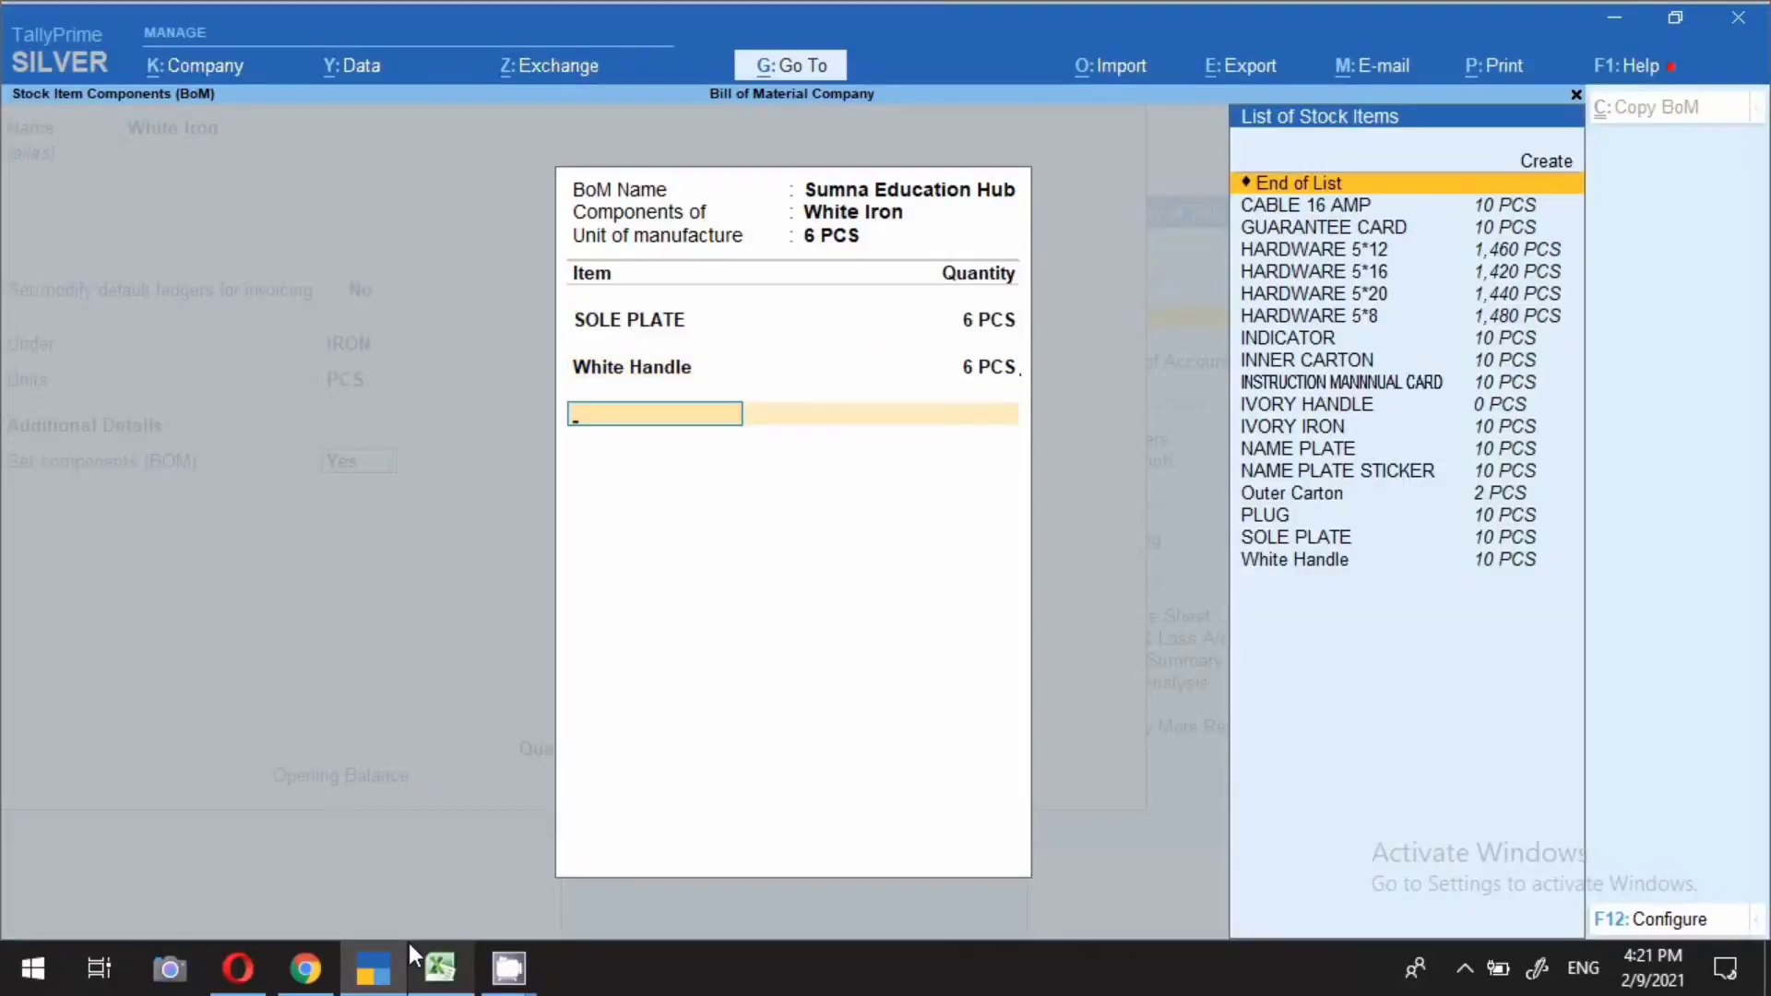
# Add CABLE 16 AMP, PLUG and INDICATOR to the White Iron BoM with 6 PCS each
pyautogui.write('Cab')
pyautogui.press('Return')
pyautogui.write('6')
pyautogui.press('Return')
pyautogui.write('Plu')
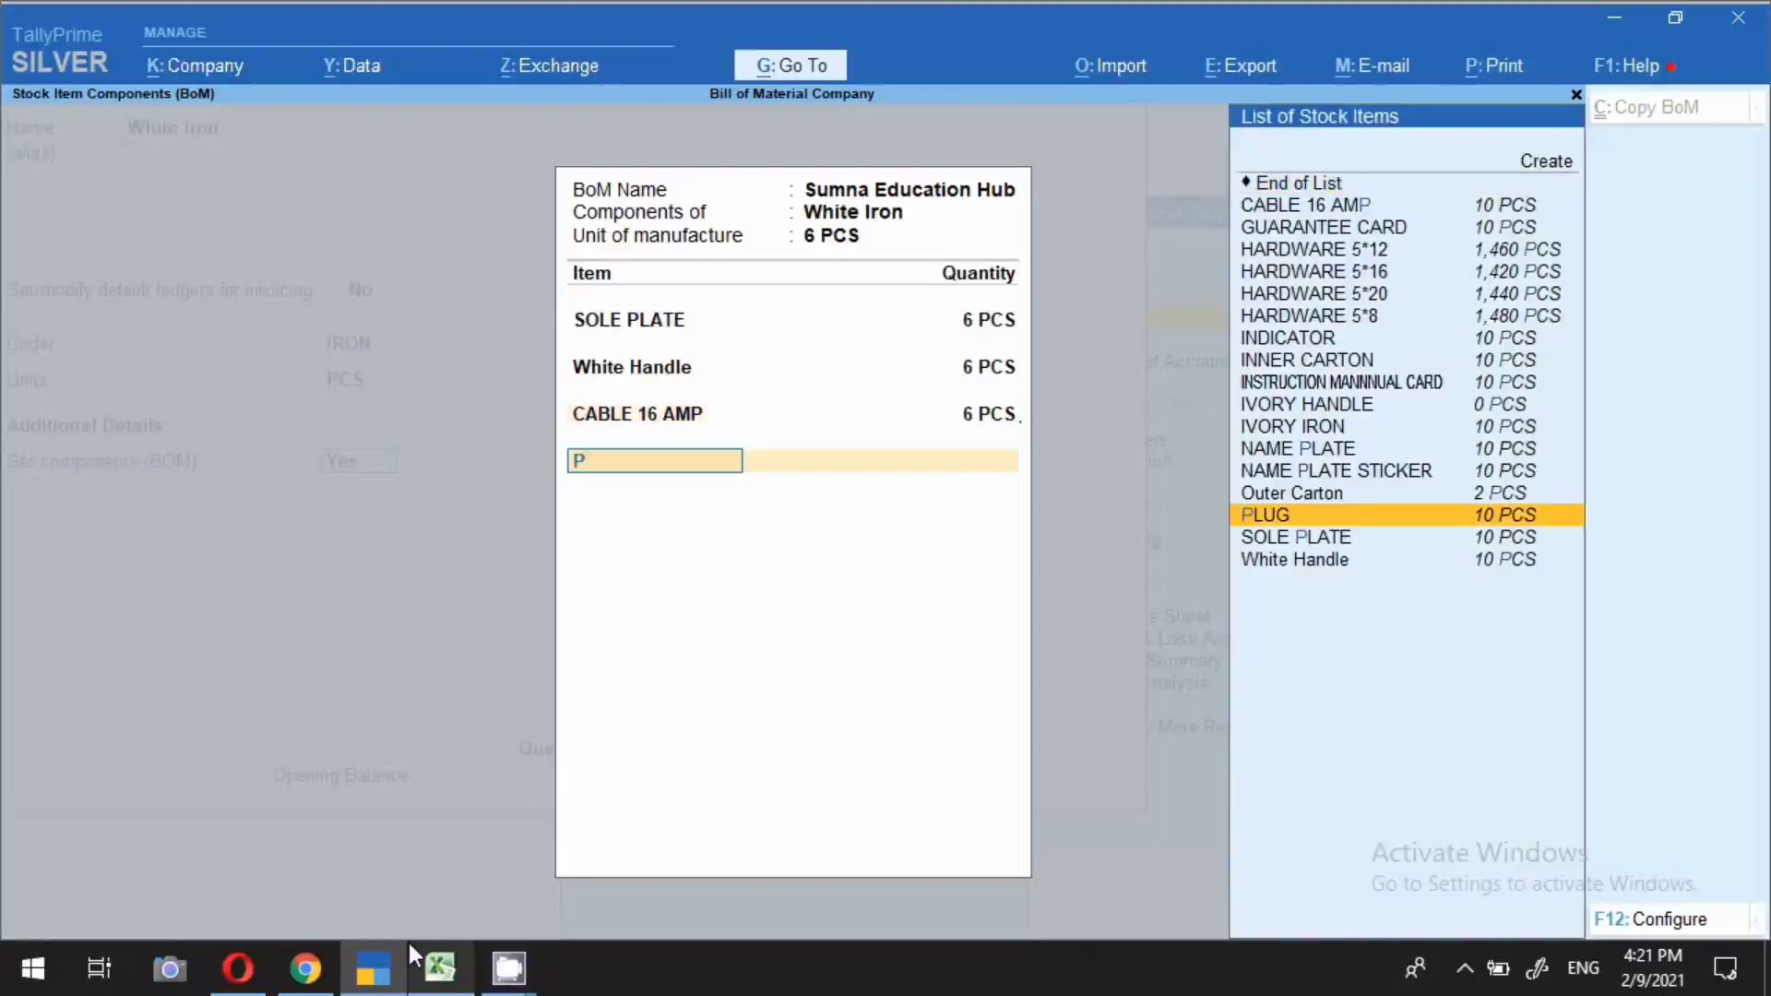
pyautogui.press('Return')
pyautogui.write('6')
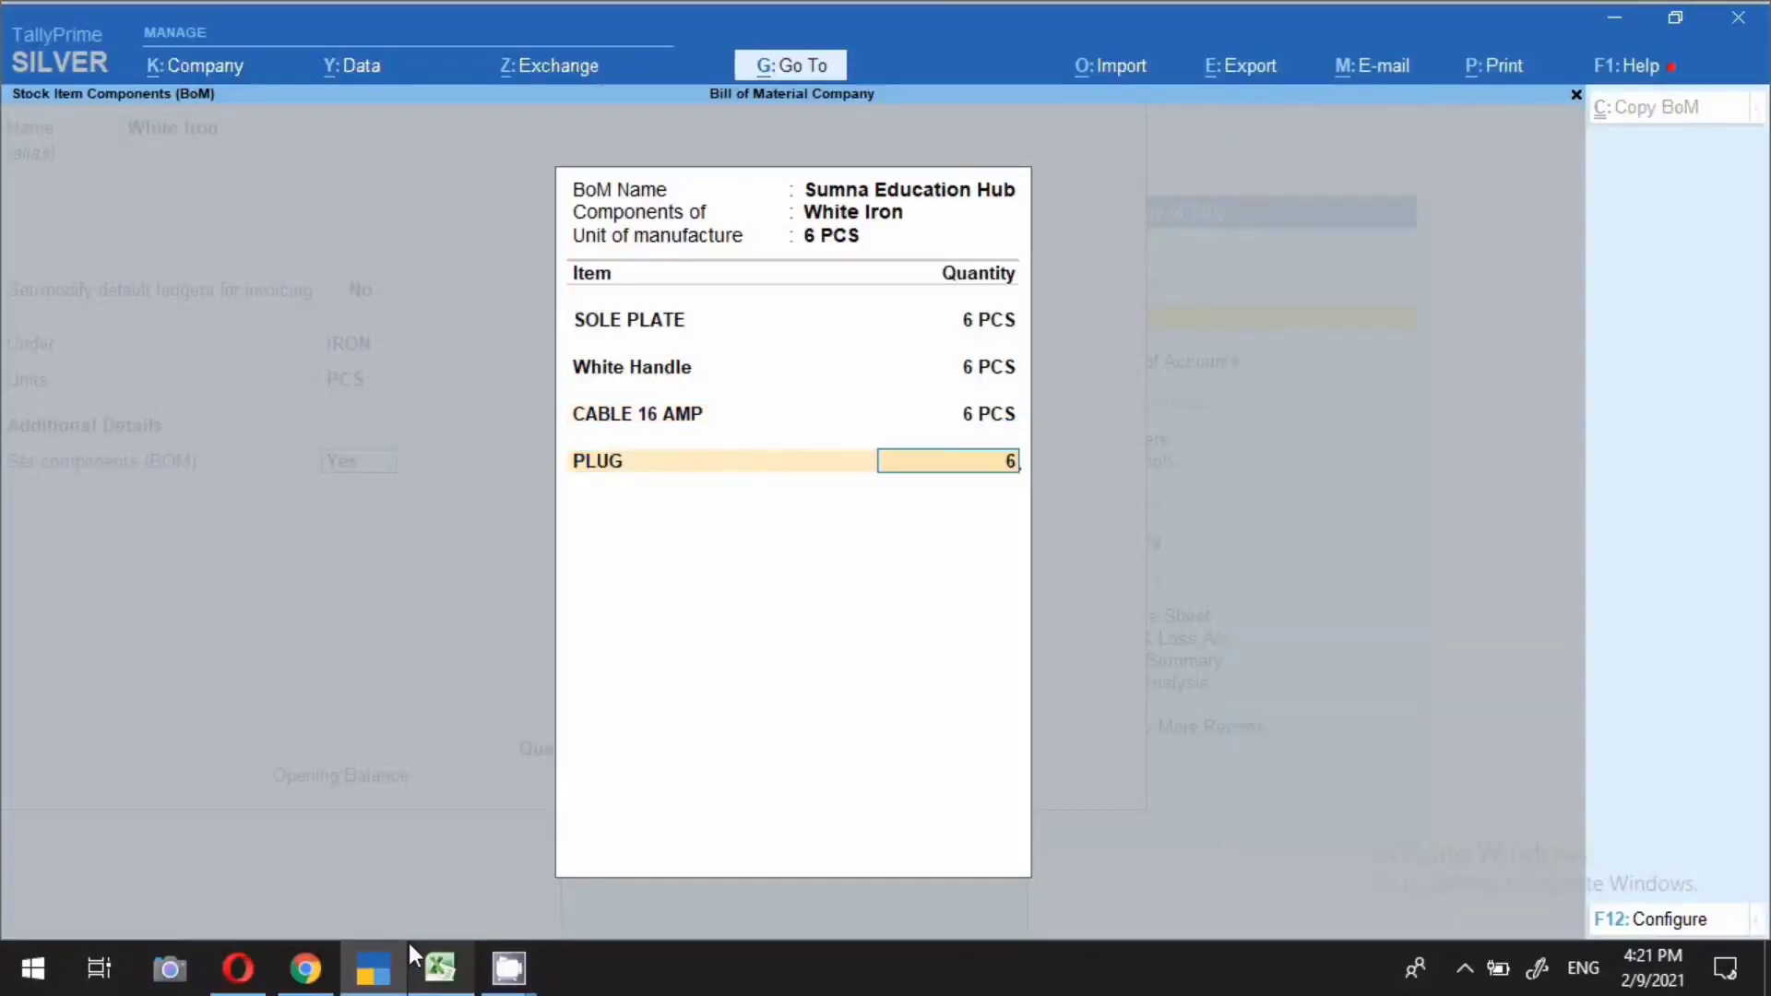
pyautogui.press('Return')
pyautogui.write('In')
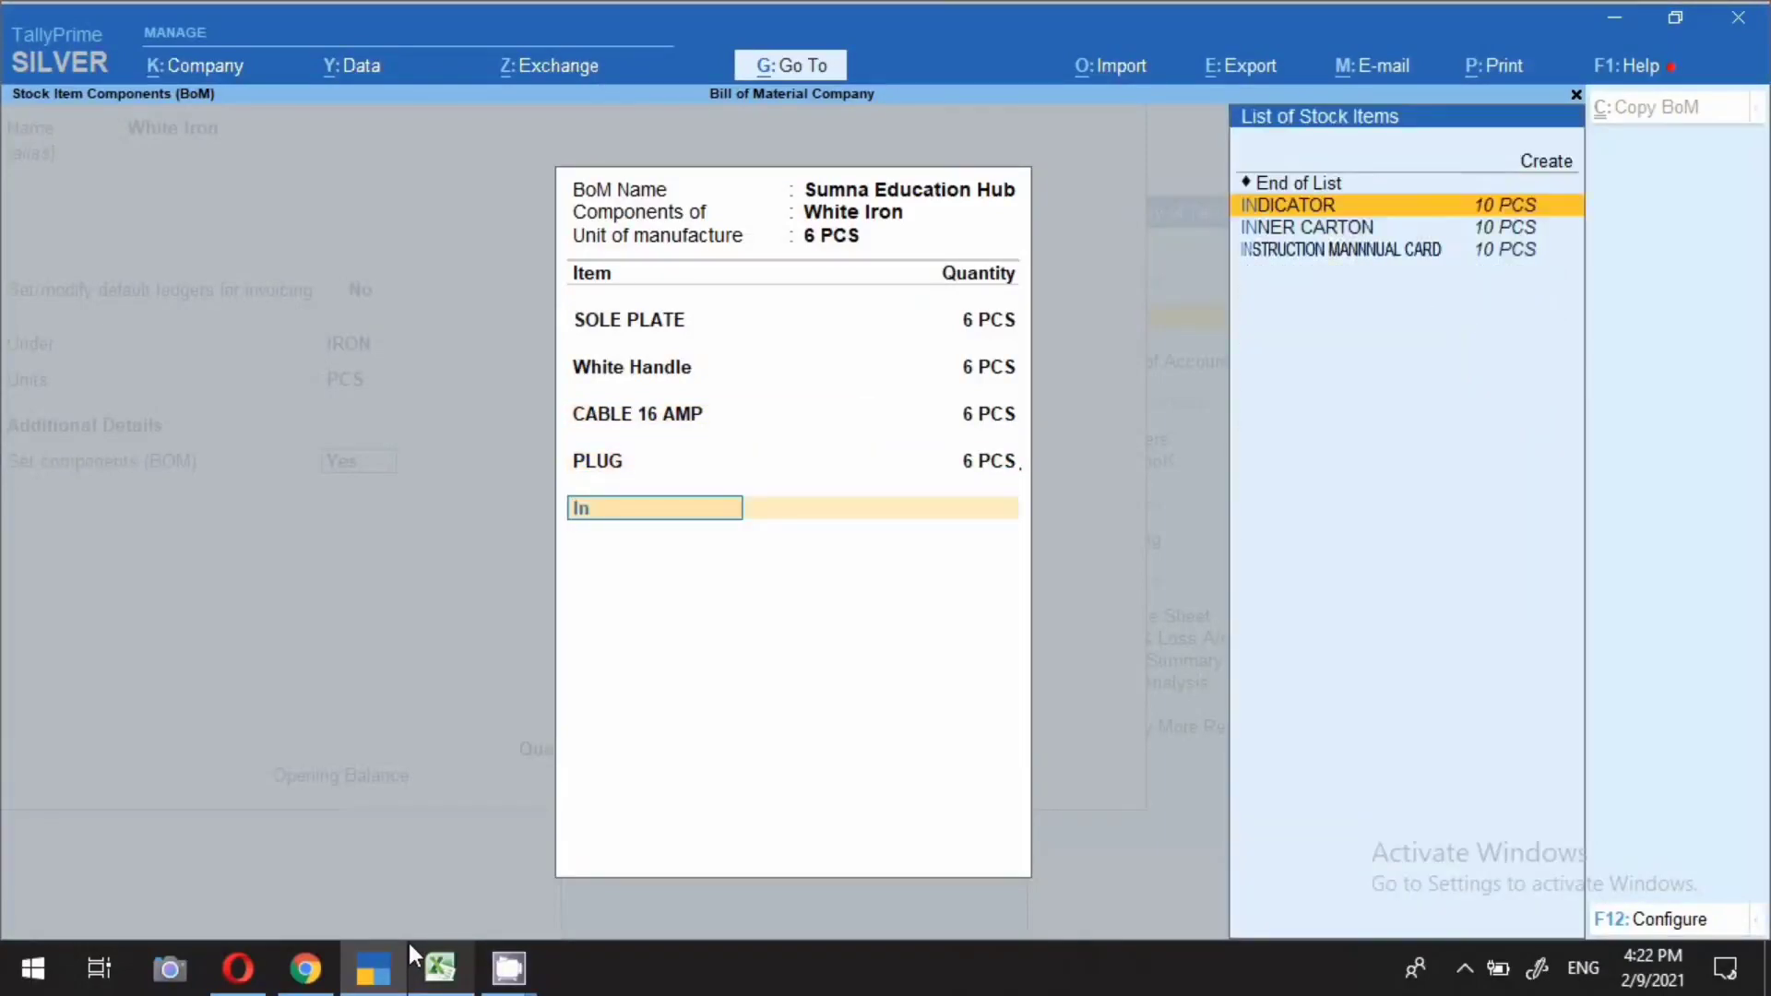
pyautogui.press('Return')
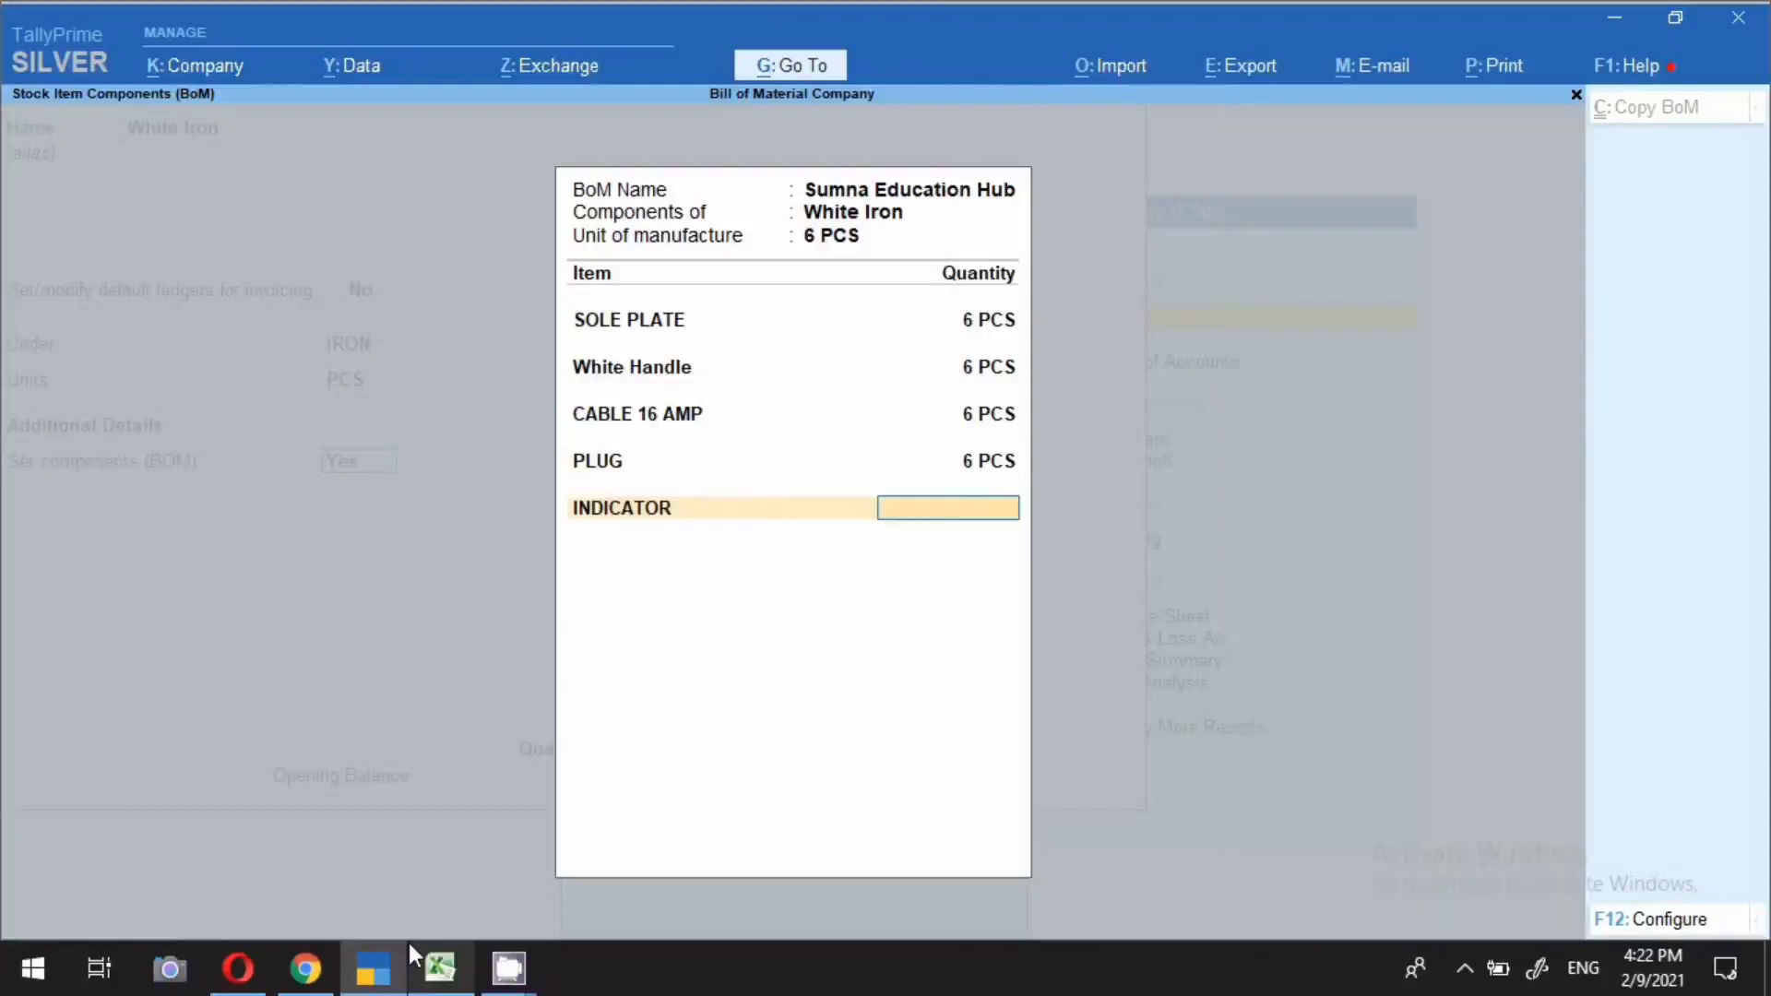
pyautogui.write('6')
pyautogui.press('Return')
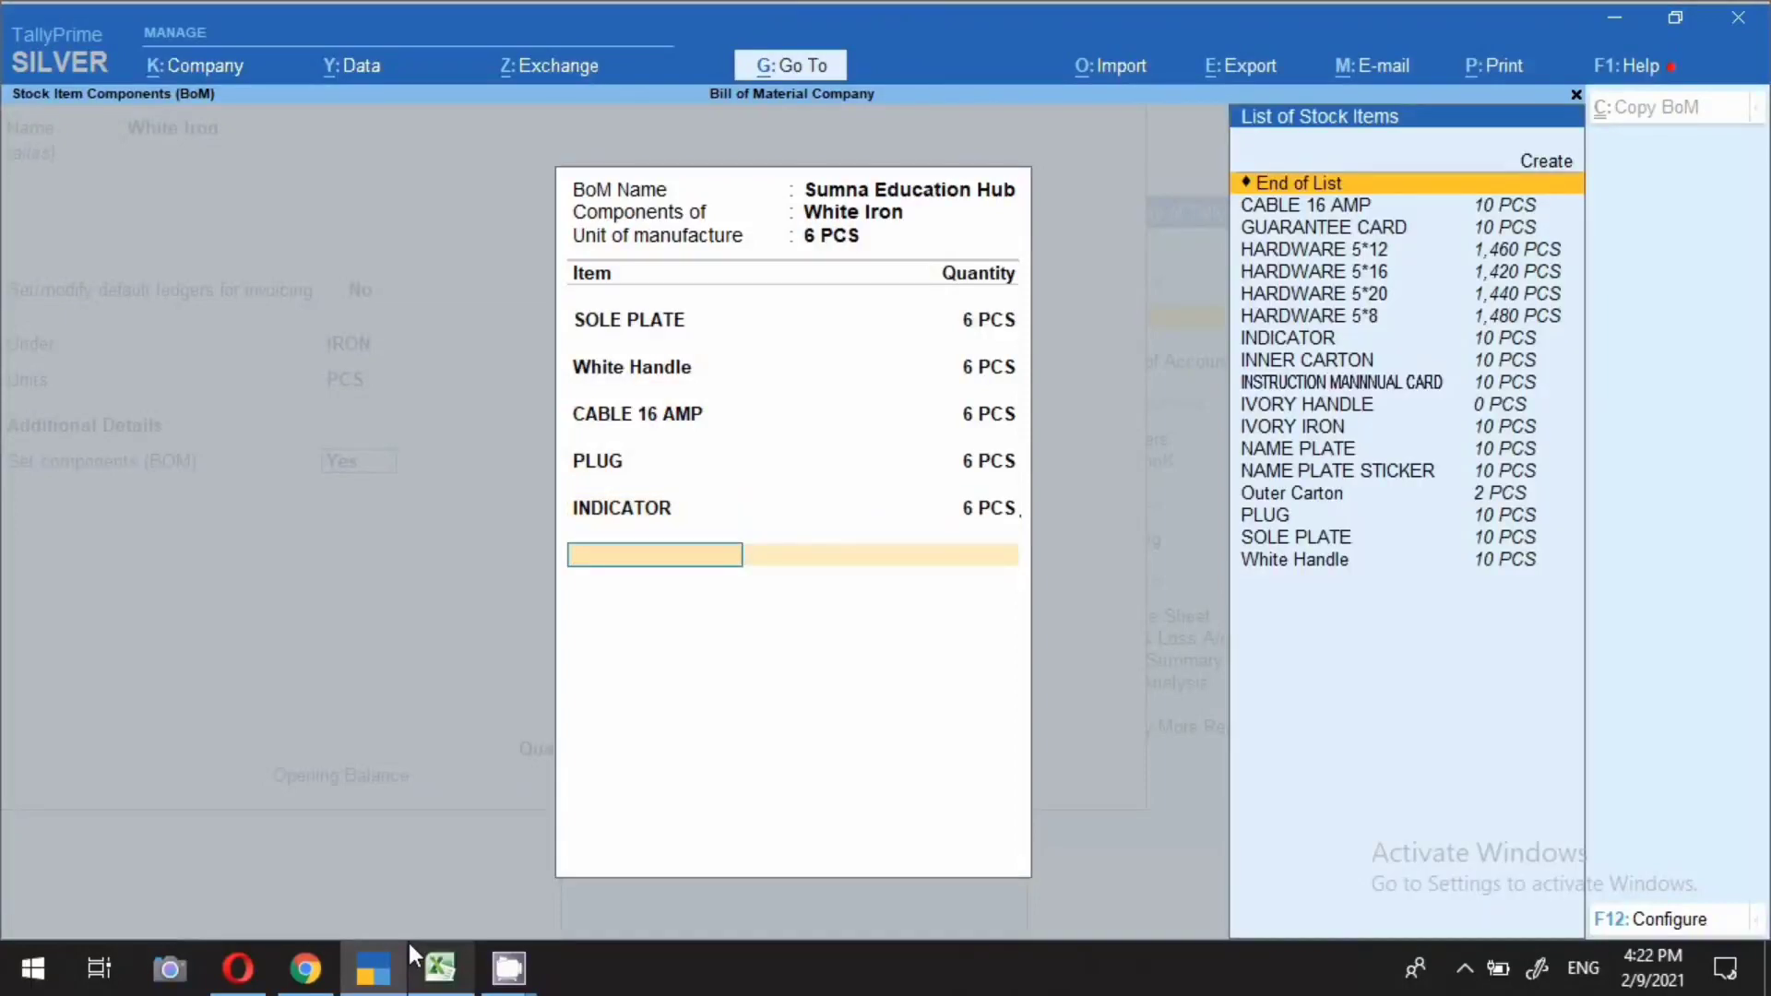
# Check the white iron list in Excel, and add HARDWARE 5*12 with 24 PCS to the BoM in TallyPrime
pyautogui.click(413, 948)
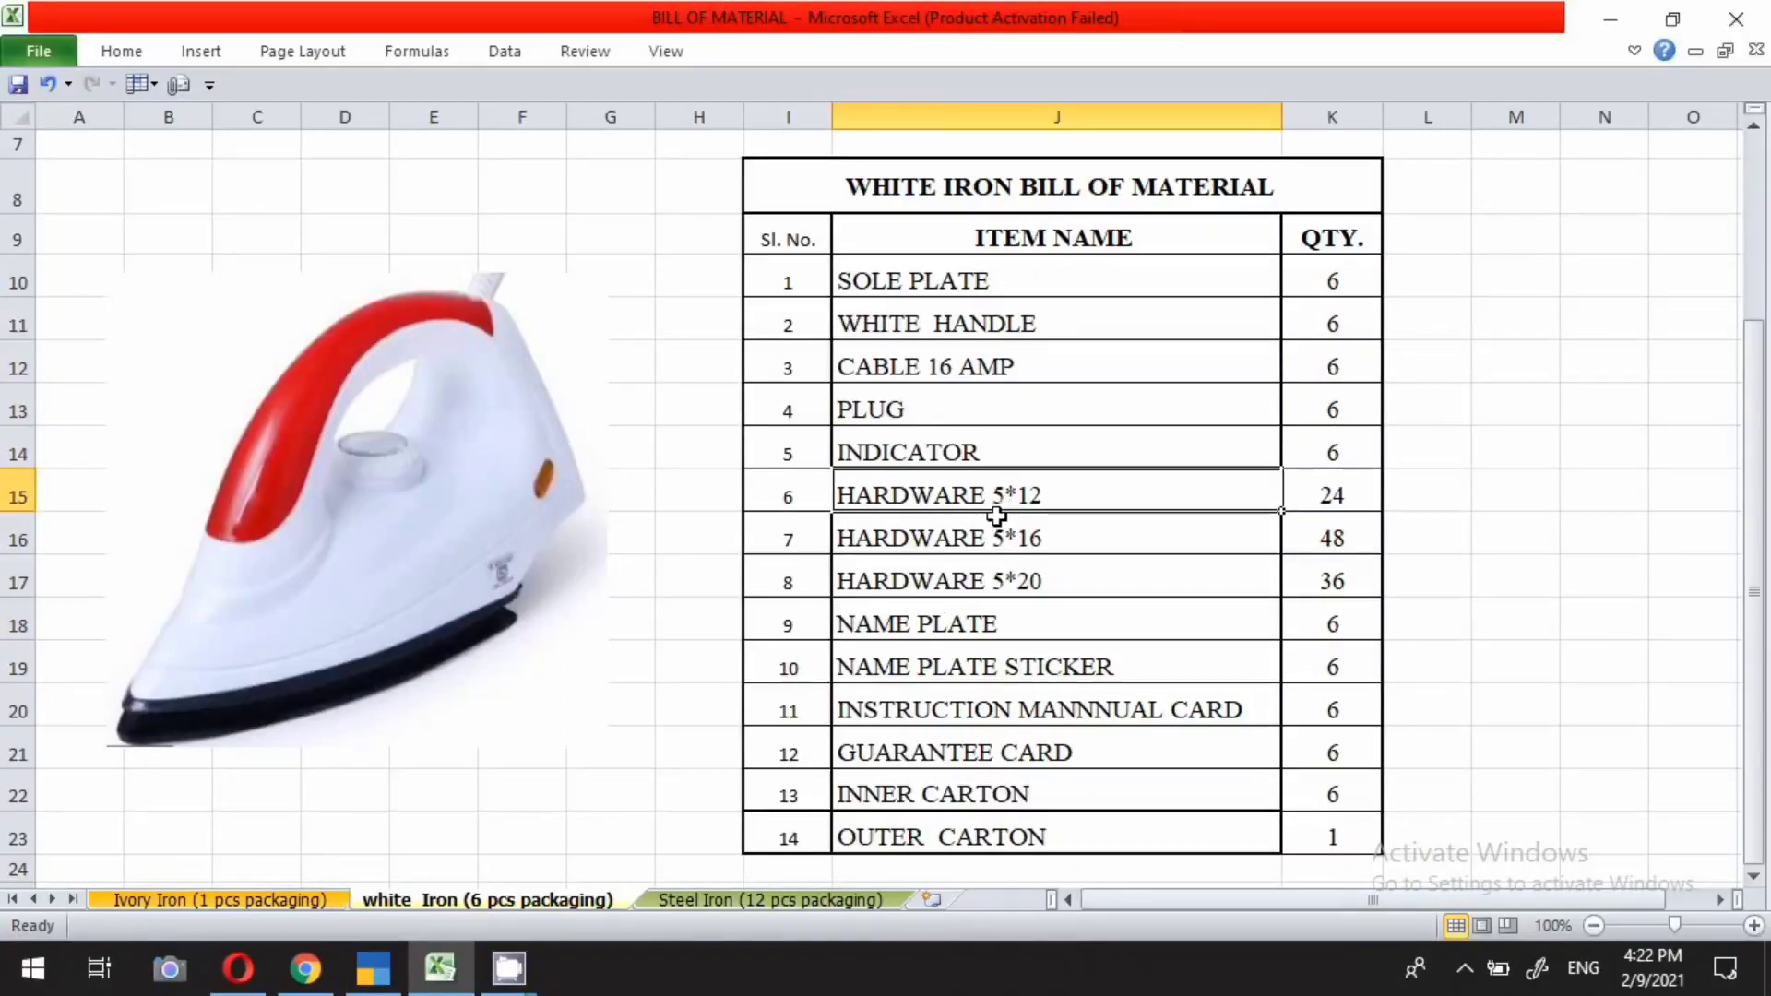
pyautogui.click(426, 980)
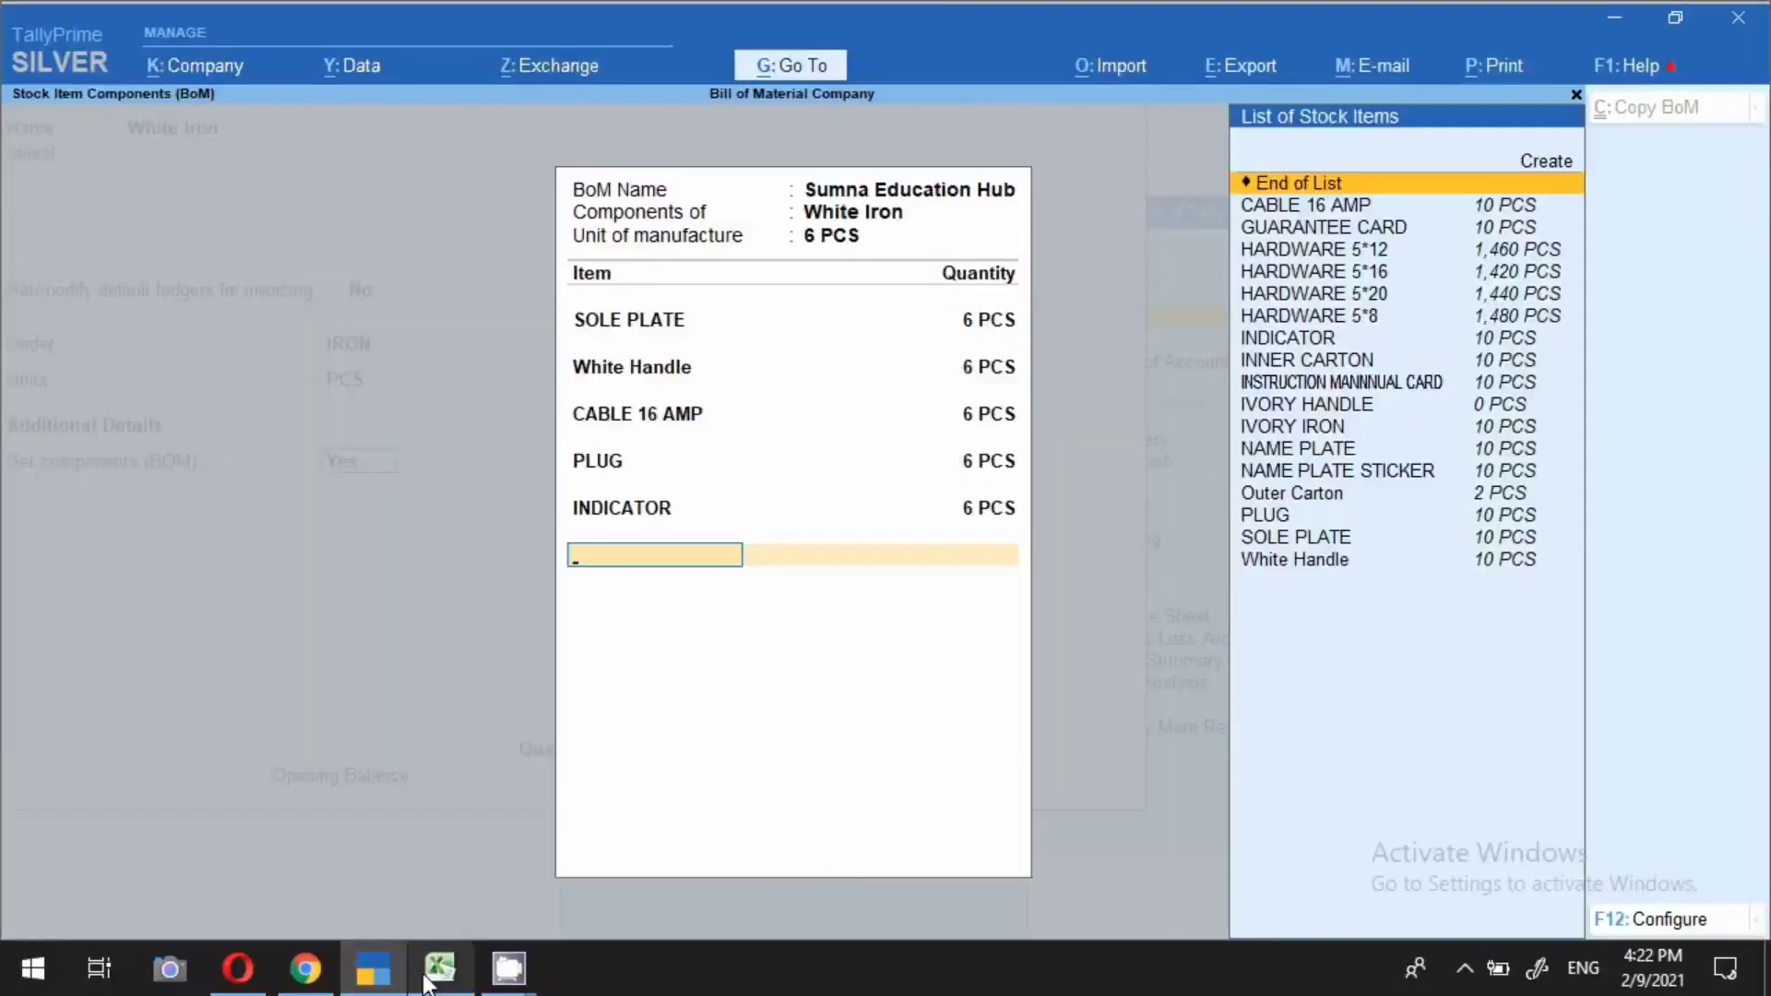
pyautogui.write('5*12')
pyautogui.press('Return')
pyautogui.write('24')
pyautogui.press('Return')
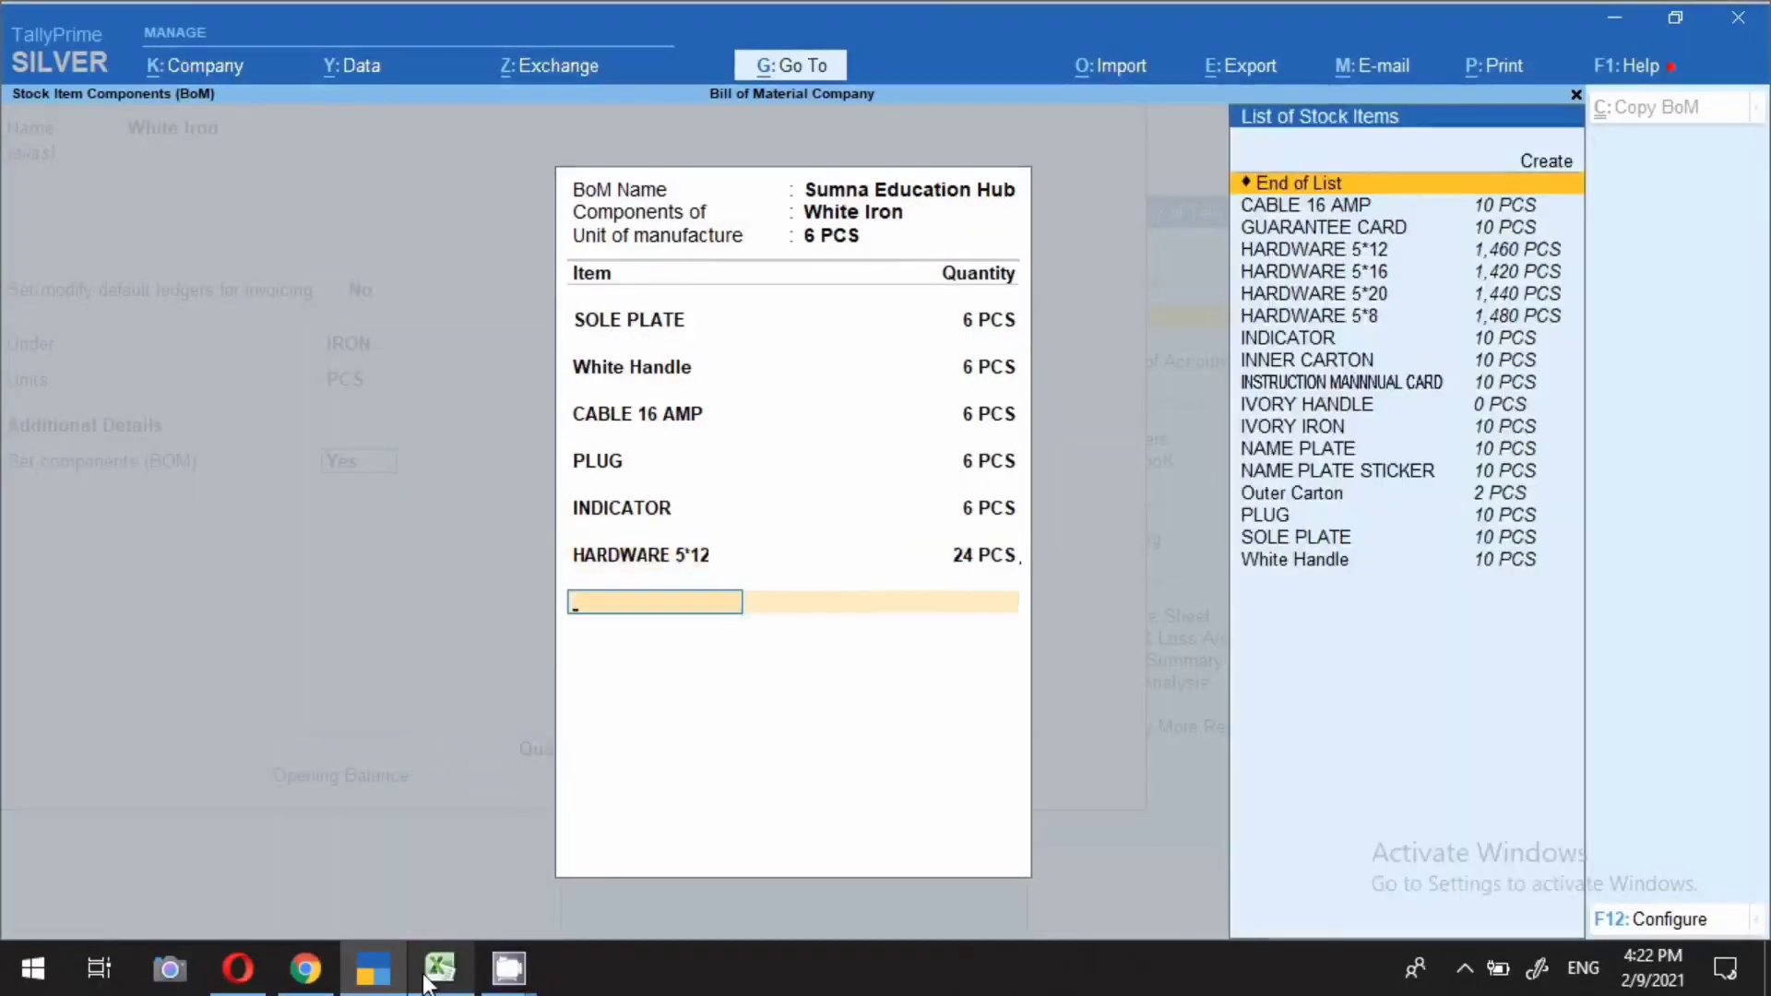
# Consult the next row of the Excel list, and add HARDWARE 5*16 with 48 PCS to the BoM in TallyPrime
pyautogui.click(426, 980)
pyautogui.press('Down')
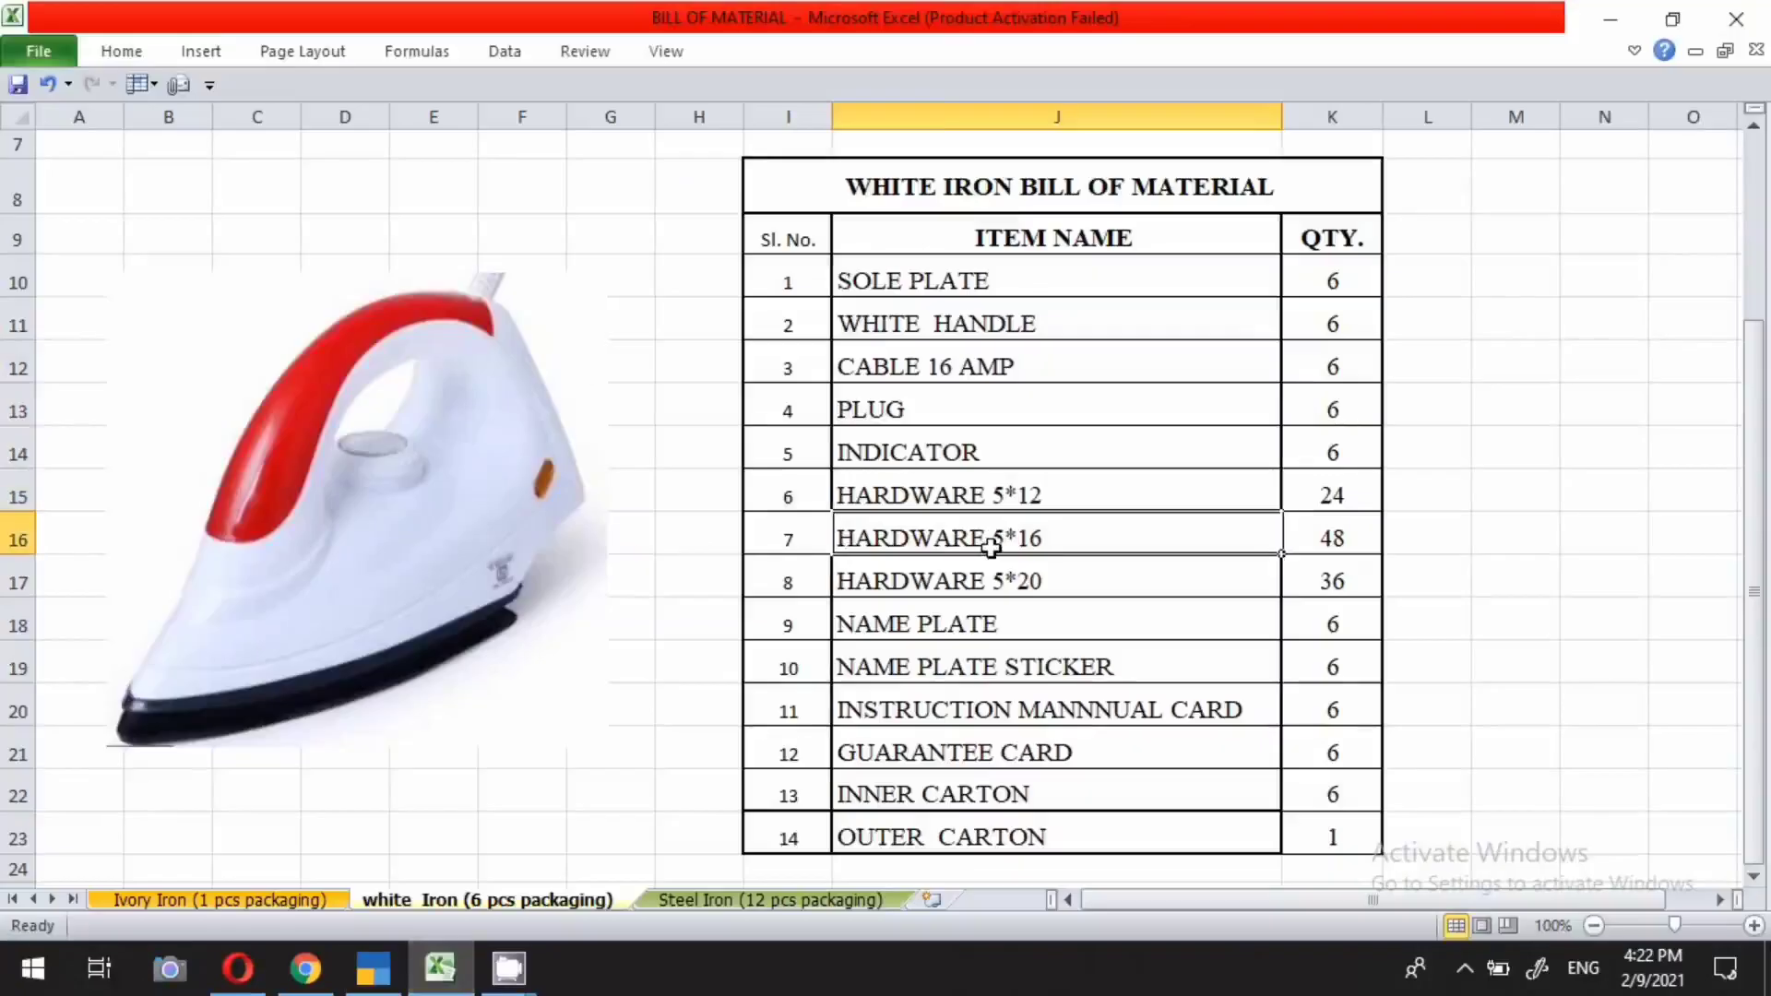
pyautogui.click(364, 992)
pyautogui.write('516')
pyautogui.press('Return')
pyautogui.write('48')
pyautogui.press('Return')
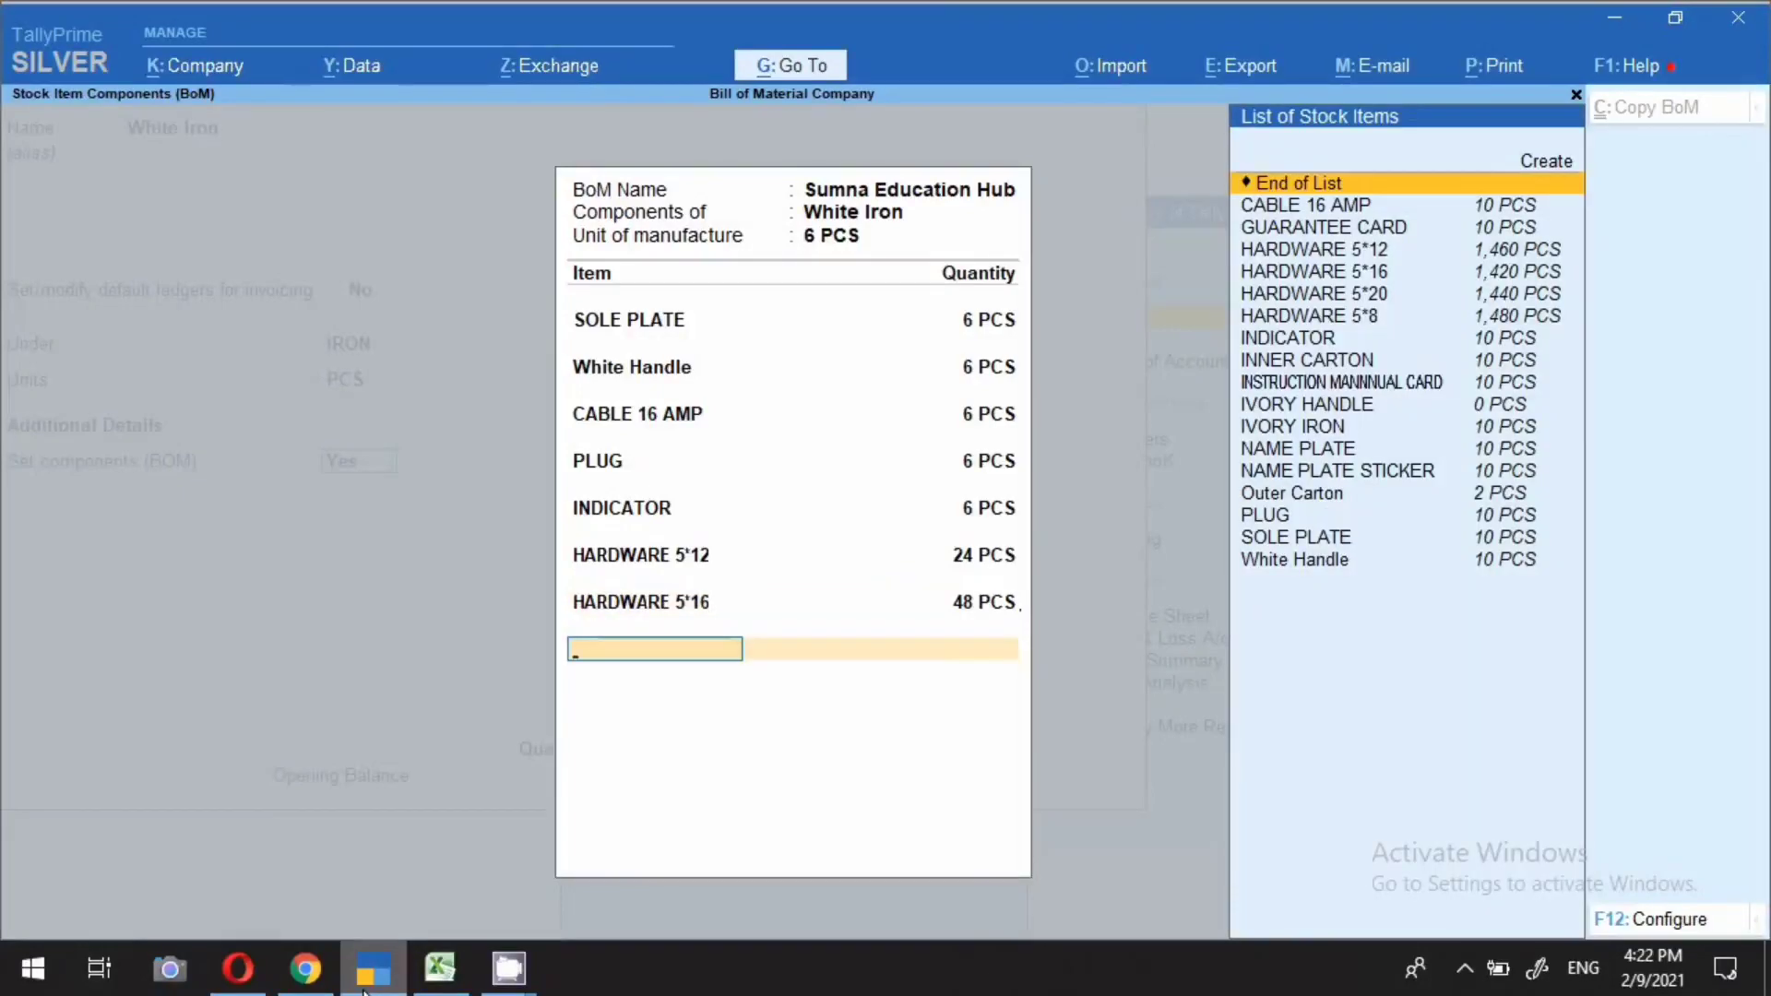
# Look up the third hardware size in Excel, and add HARDWARE 5*20 with 36 PCS to the BoM in TallyPrime
pyautogui.click(437, 968)
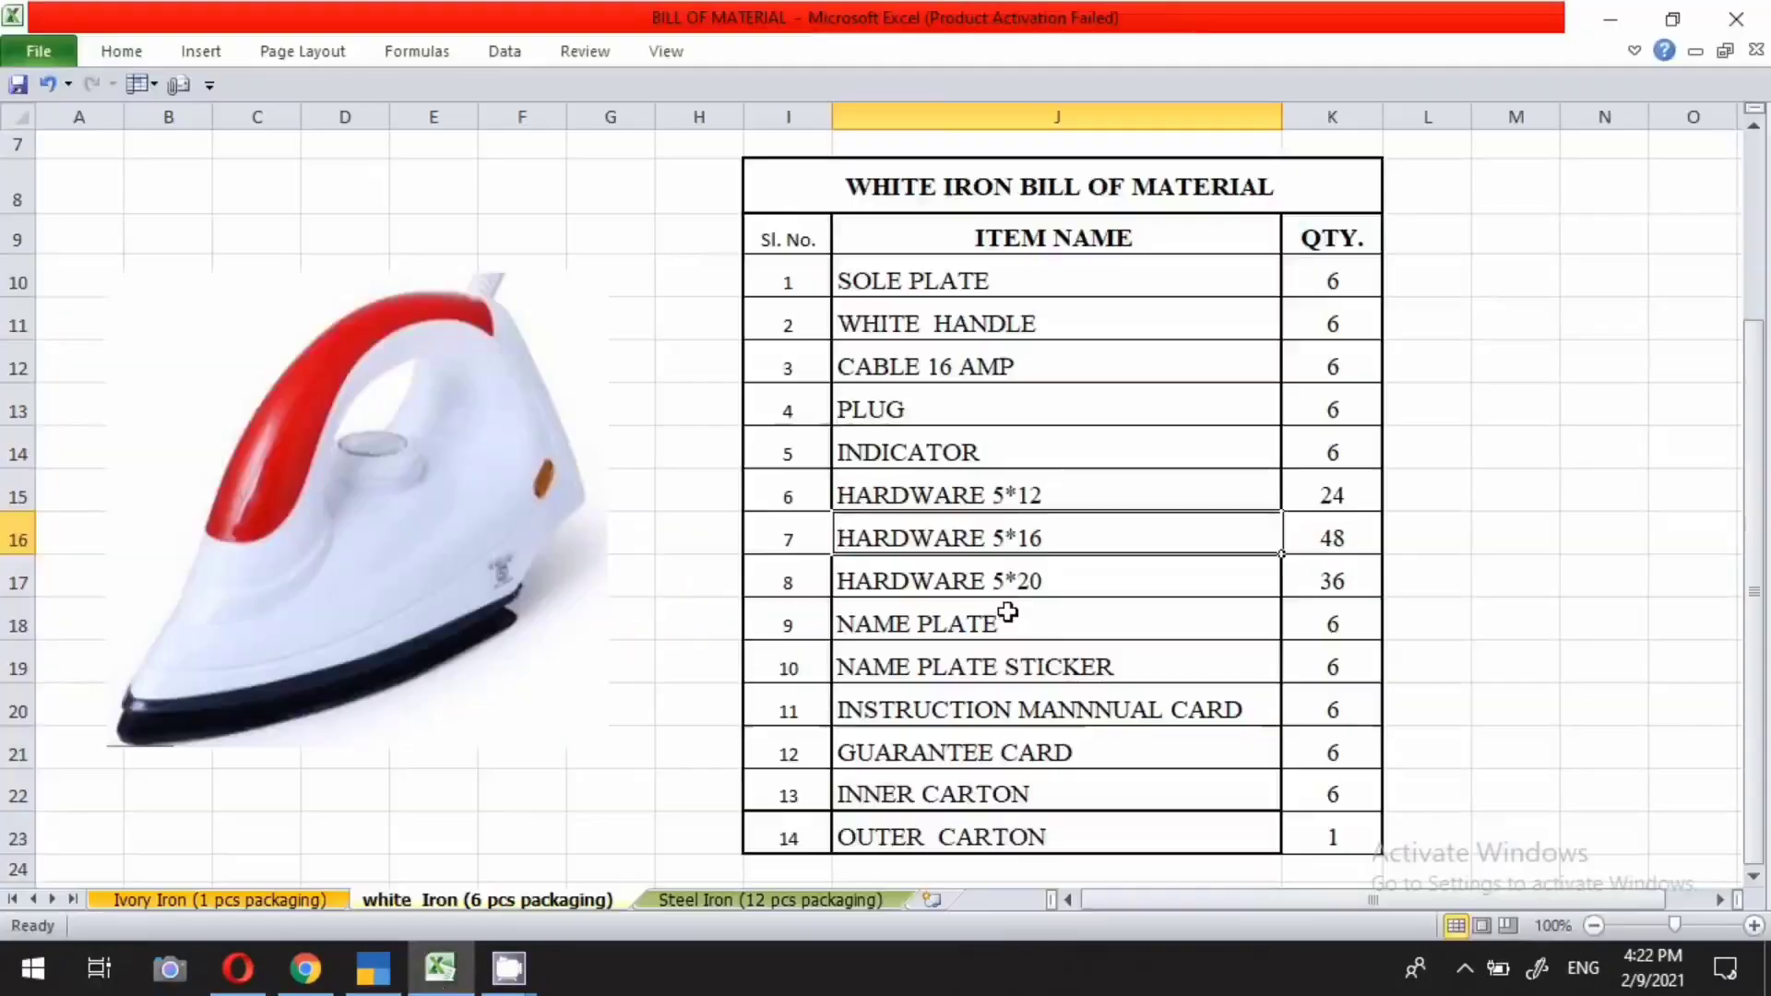
pyautogui.click(403, 975)
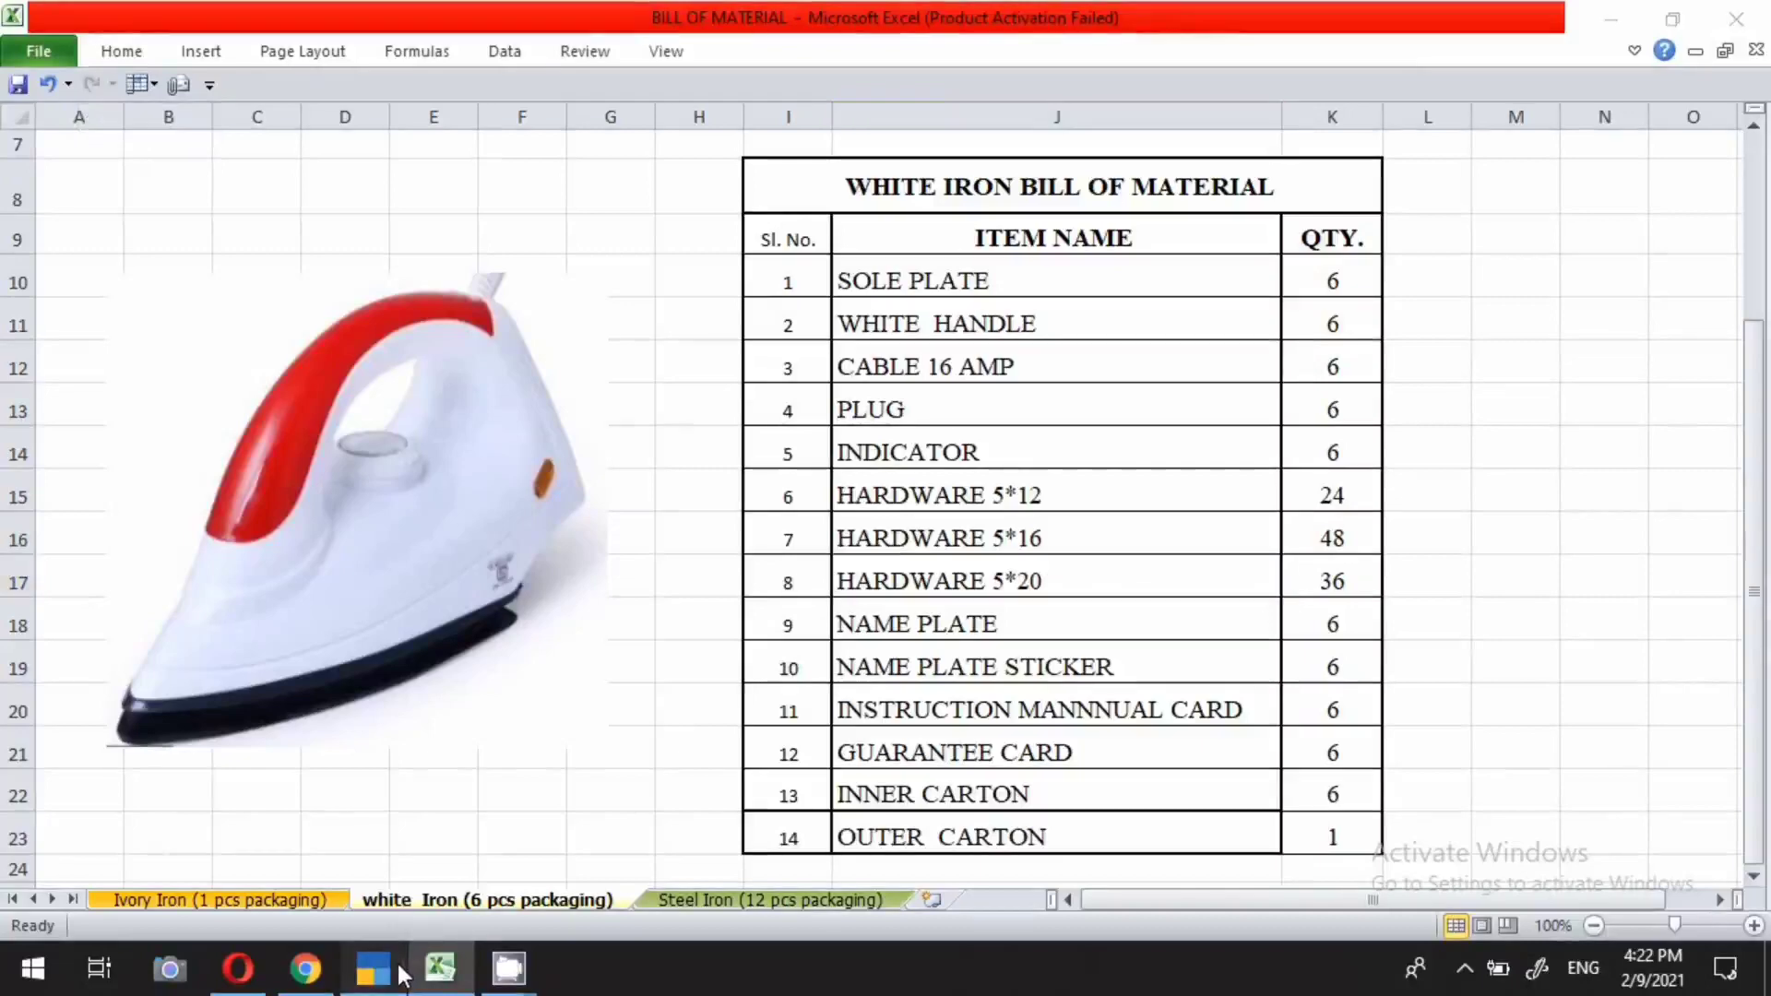
pyautogui.write('520')
pyautogui.press('Return')
pyautogui.write('36')
pyautogui.press('Return')
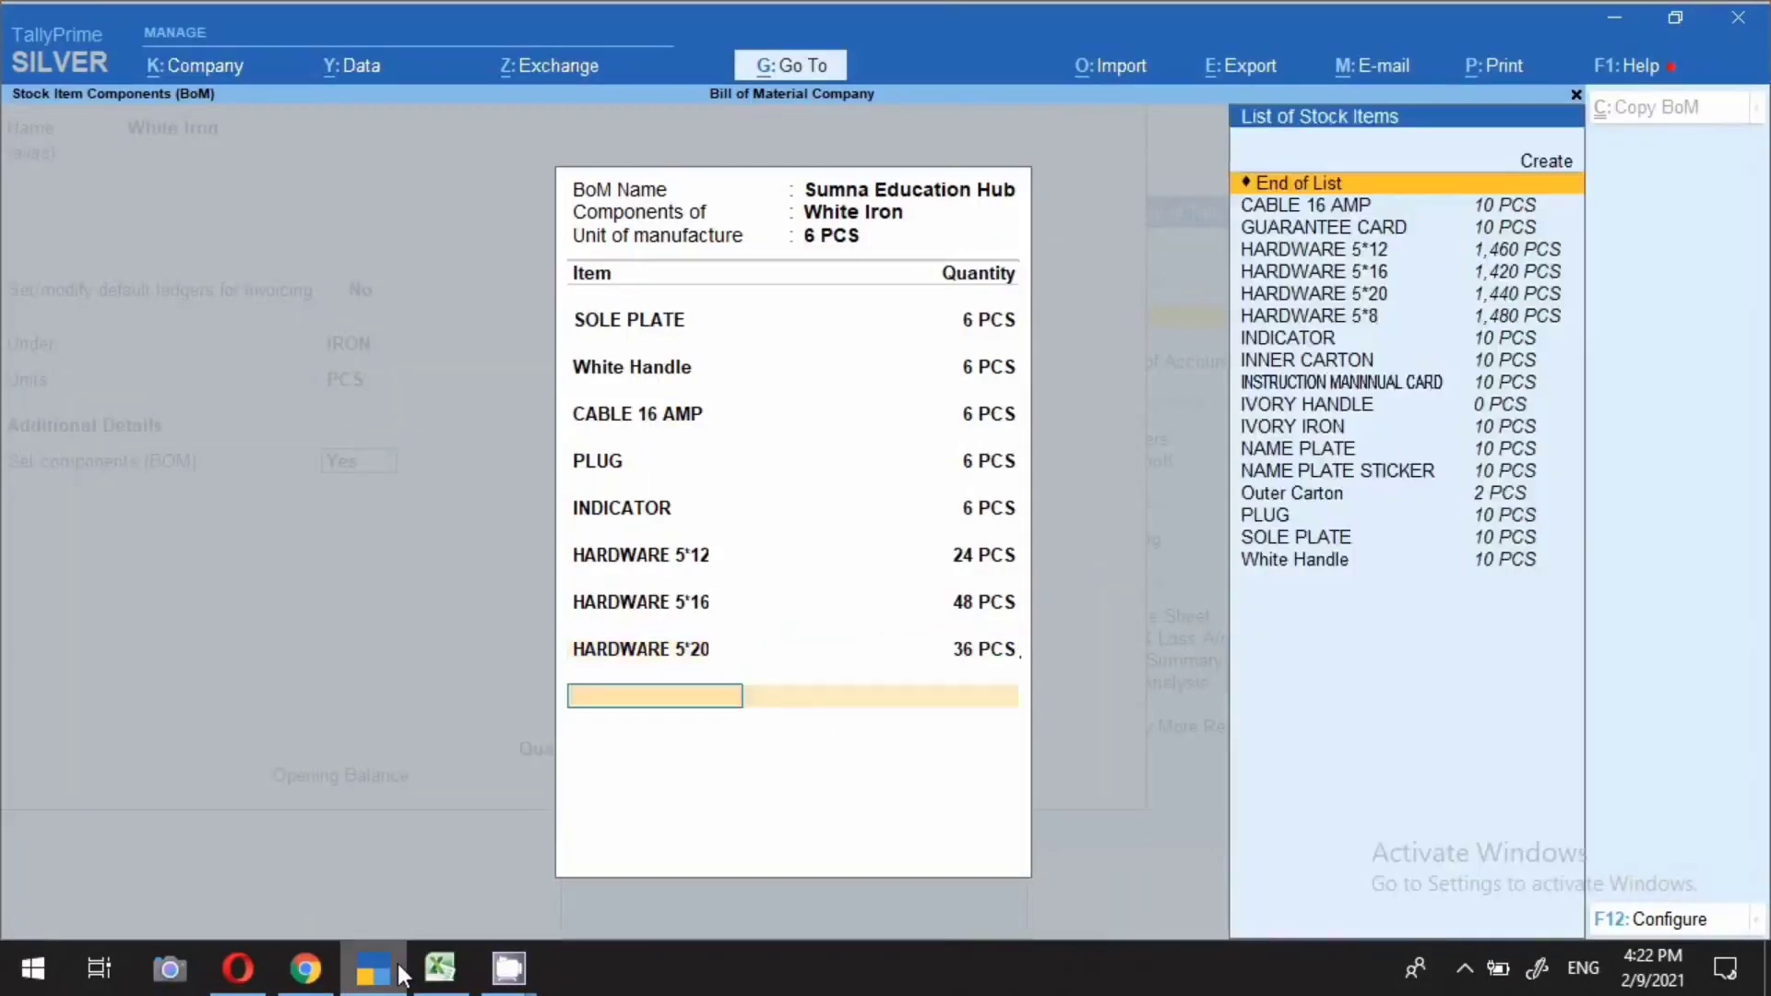
# Check the remaining Excel rows, and add NAME PLATE and NAME PLATE STICKER to the TallyPrime BoM with 6 PCS each
pyautogui.click(441, 971)
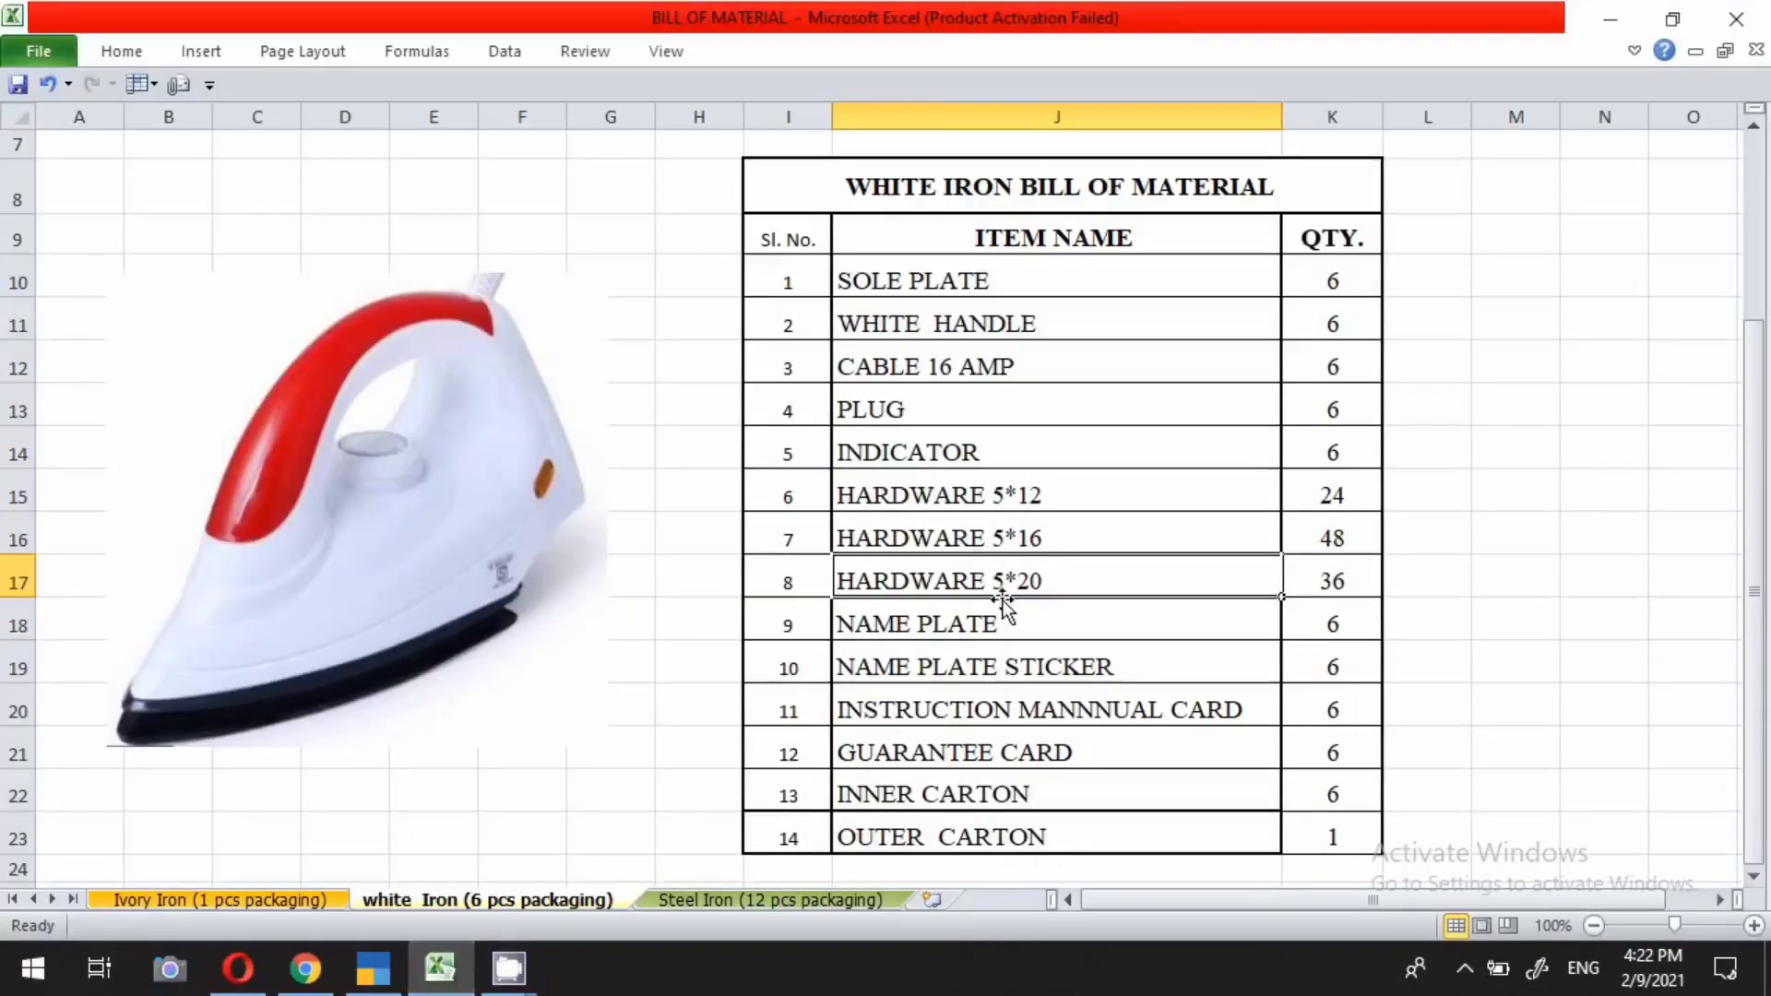
pyautogui.click(926, 643)
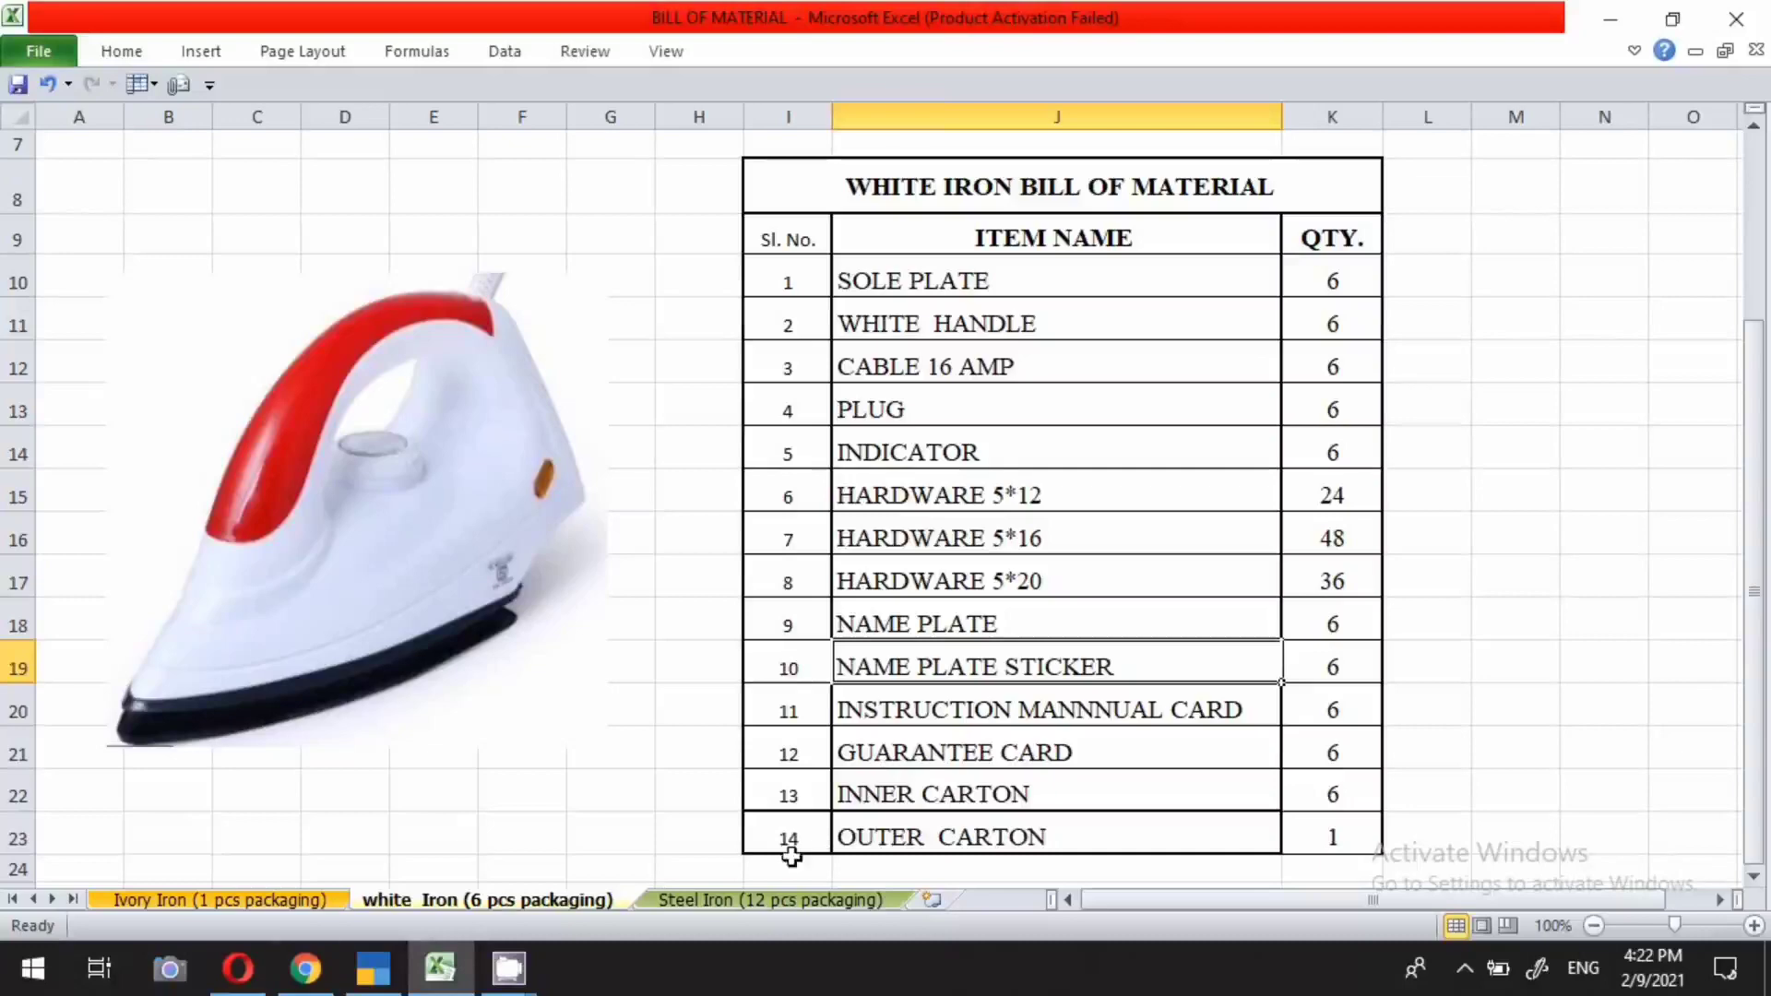
pyautogui.click(370, 980)
pyautogui.write('Nam')
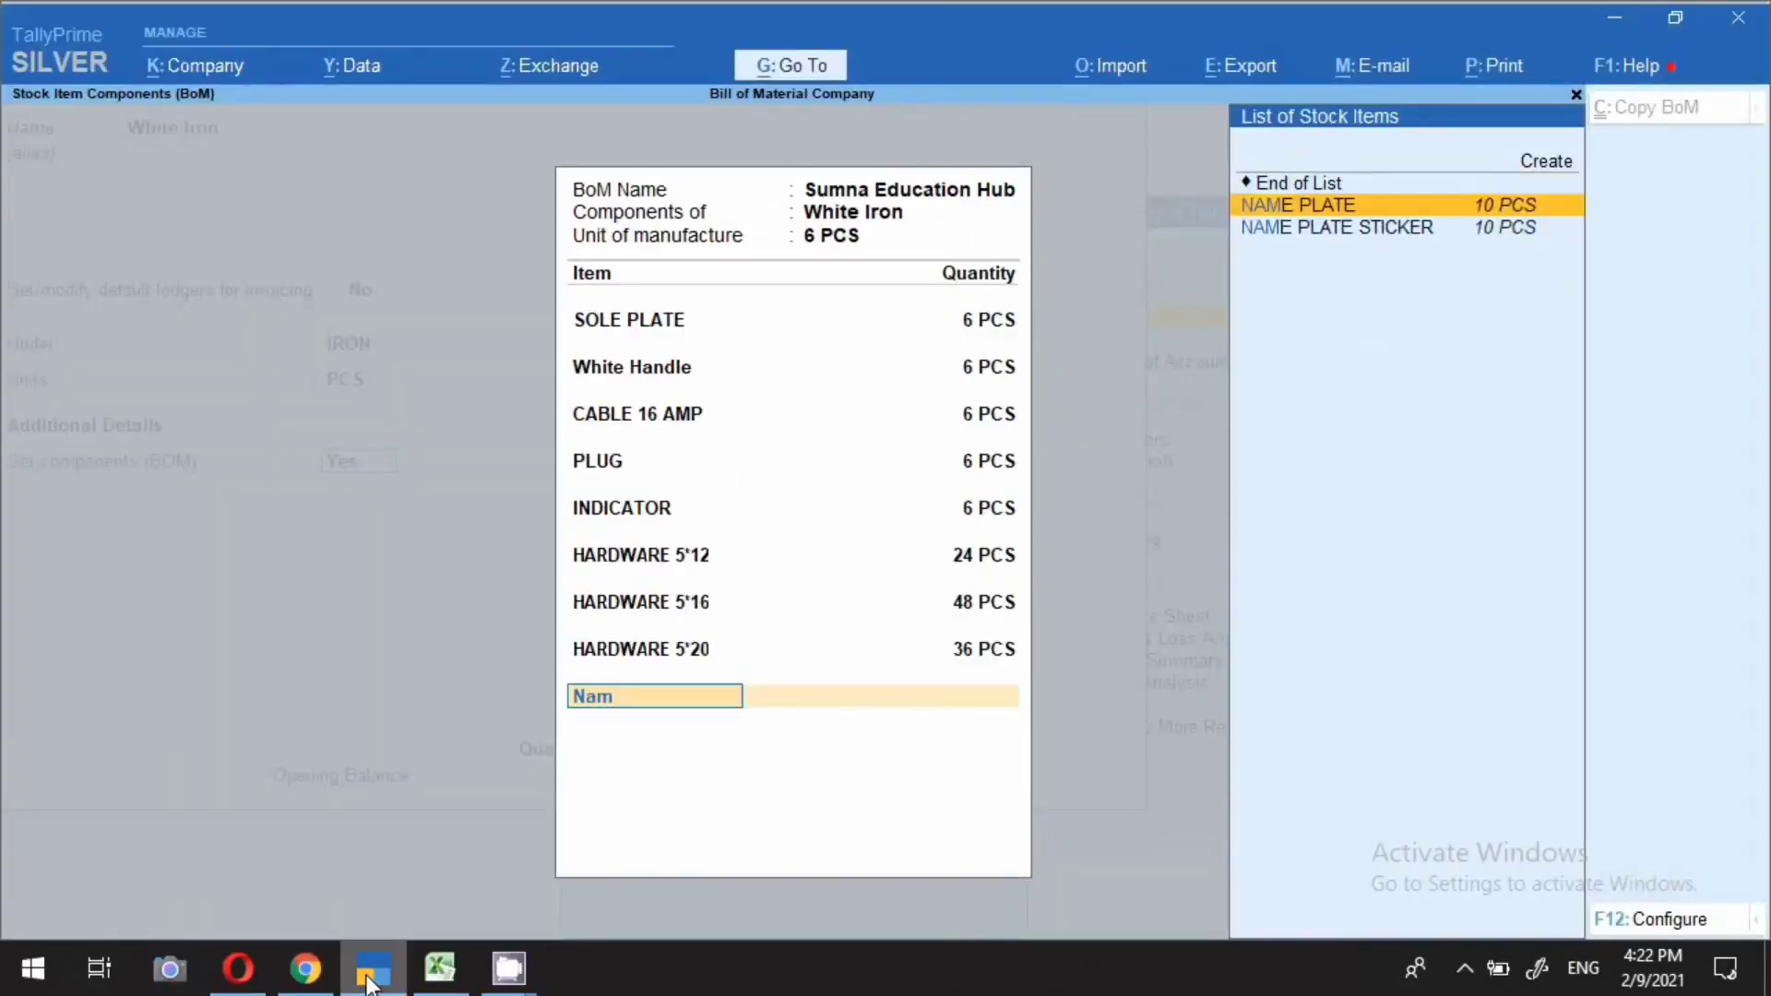
pyautogui.press('Return')
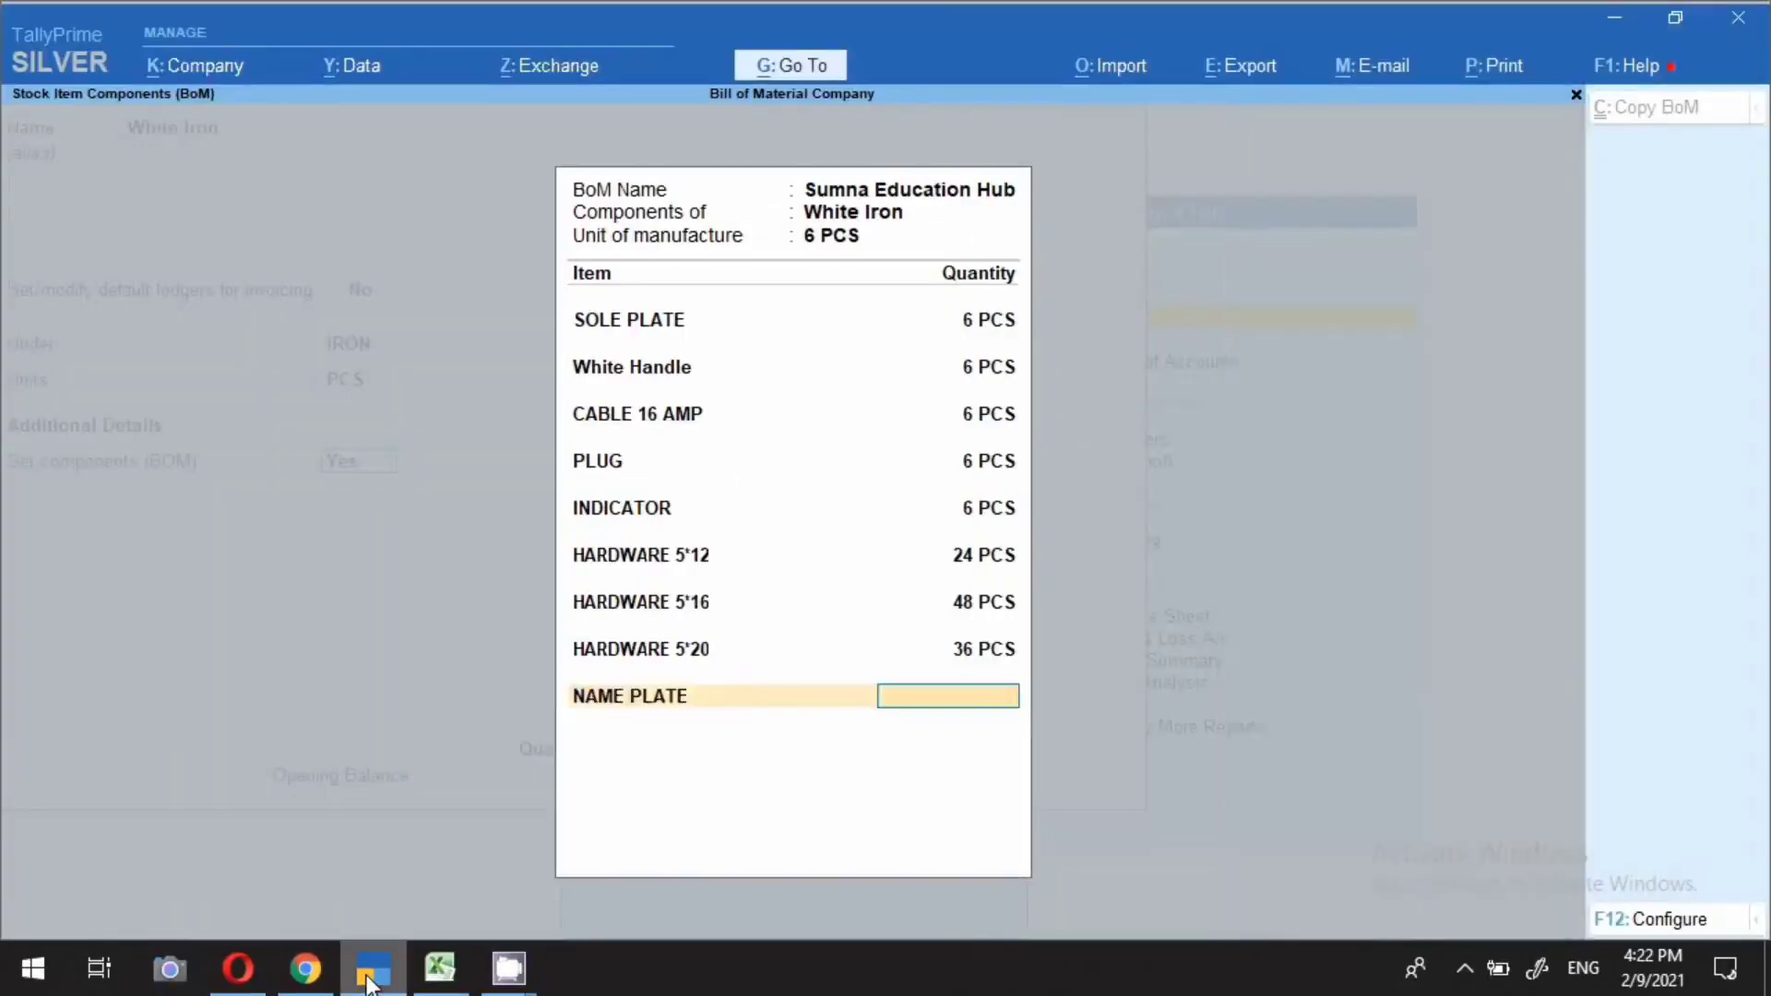
pyautogui.write('6')
pyautogui.press('Return')
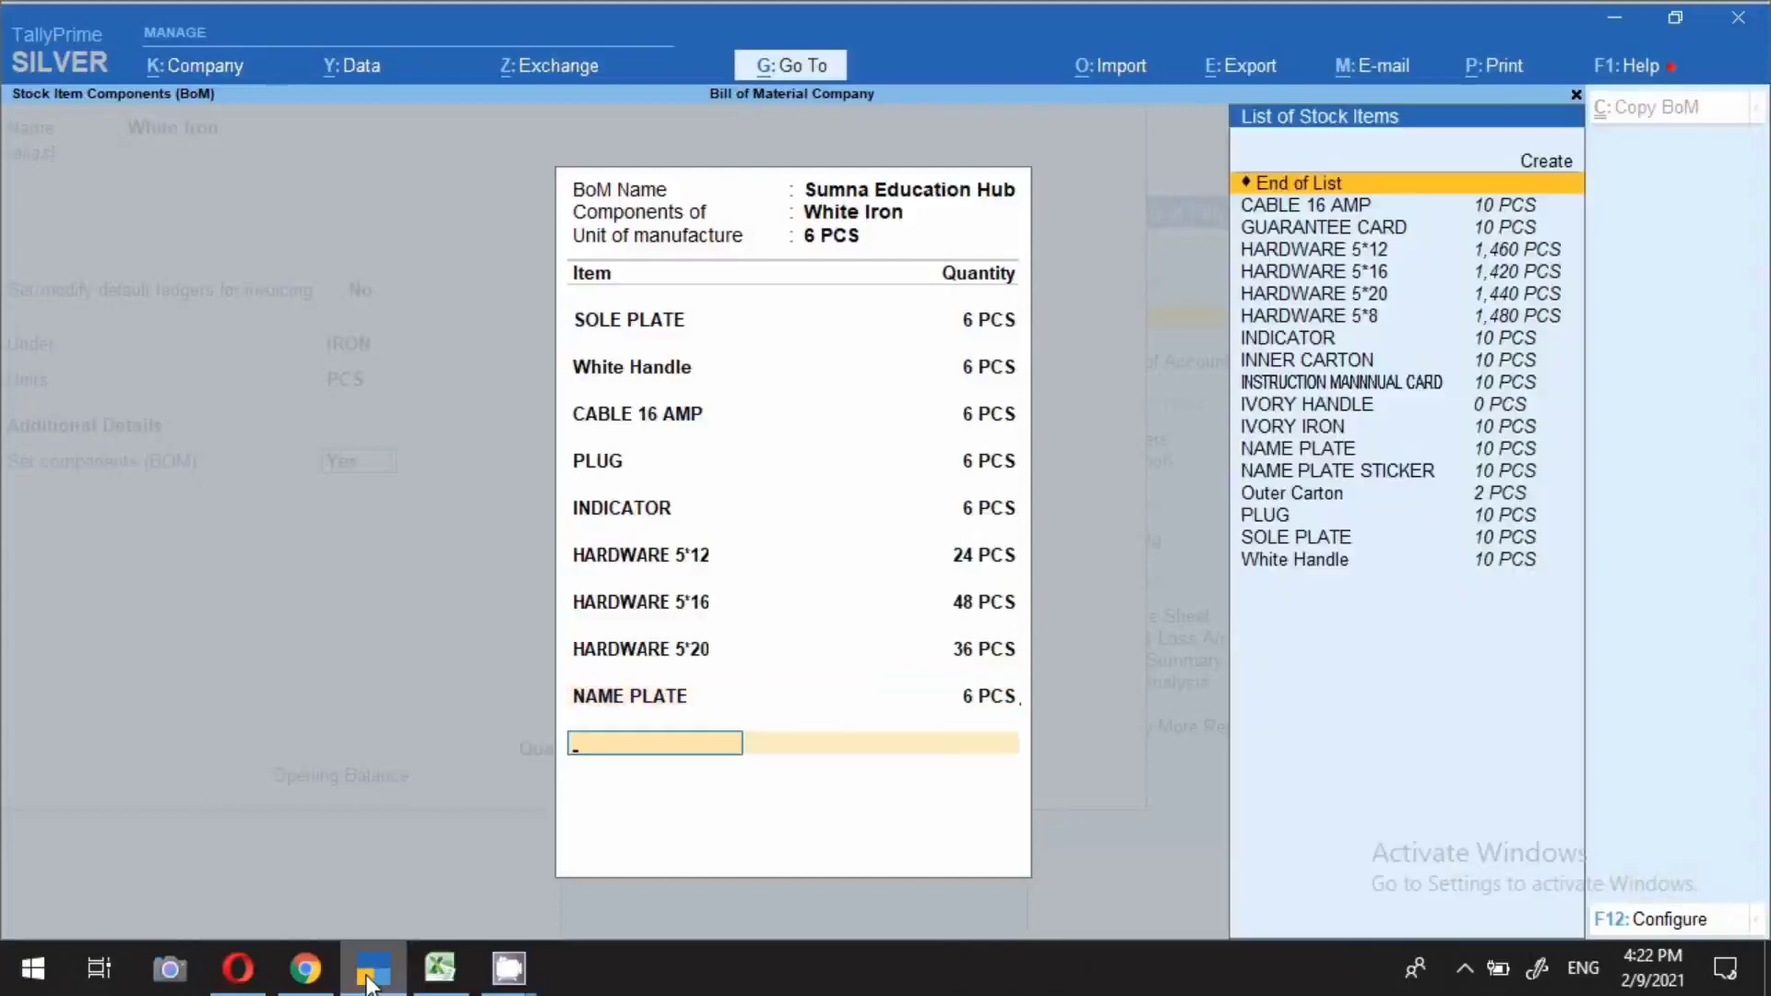
pyautogui.write('Nam')
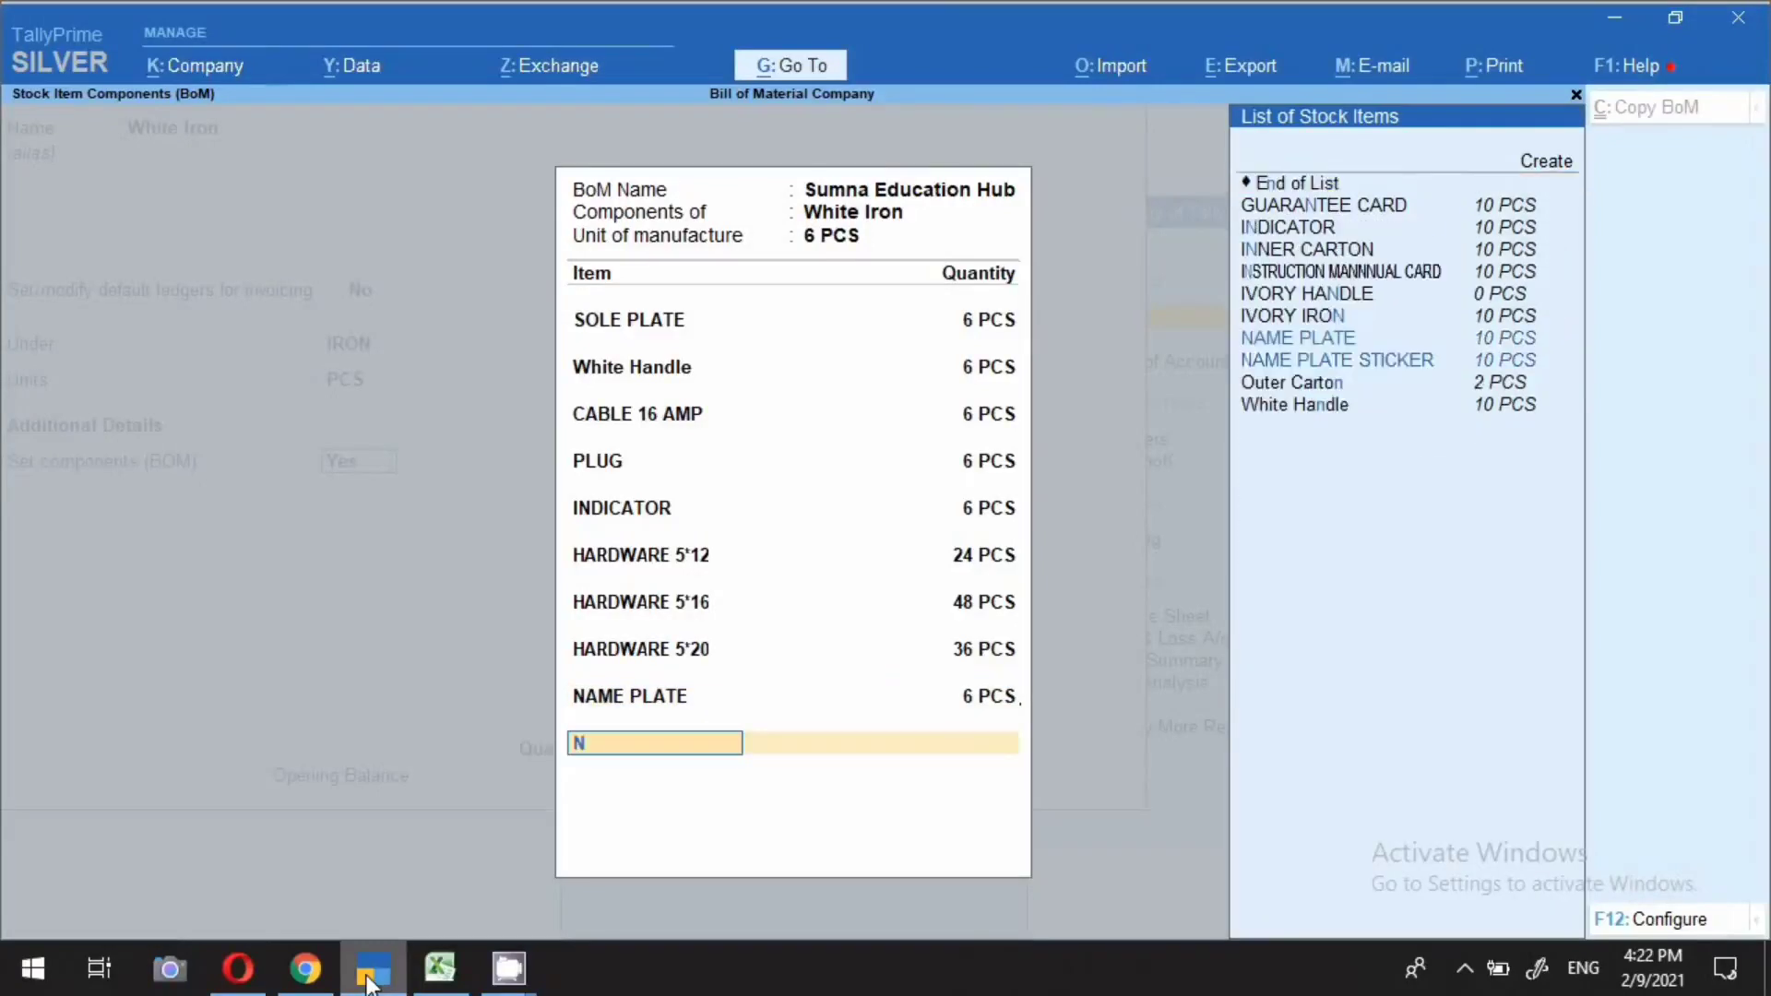
pyautogui.press('Down')
pyautogui.press('Return')
pyautogui.write('6')
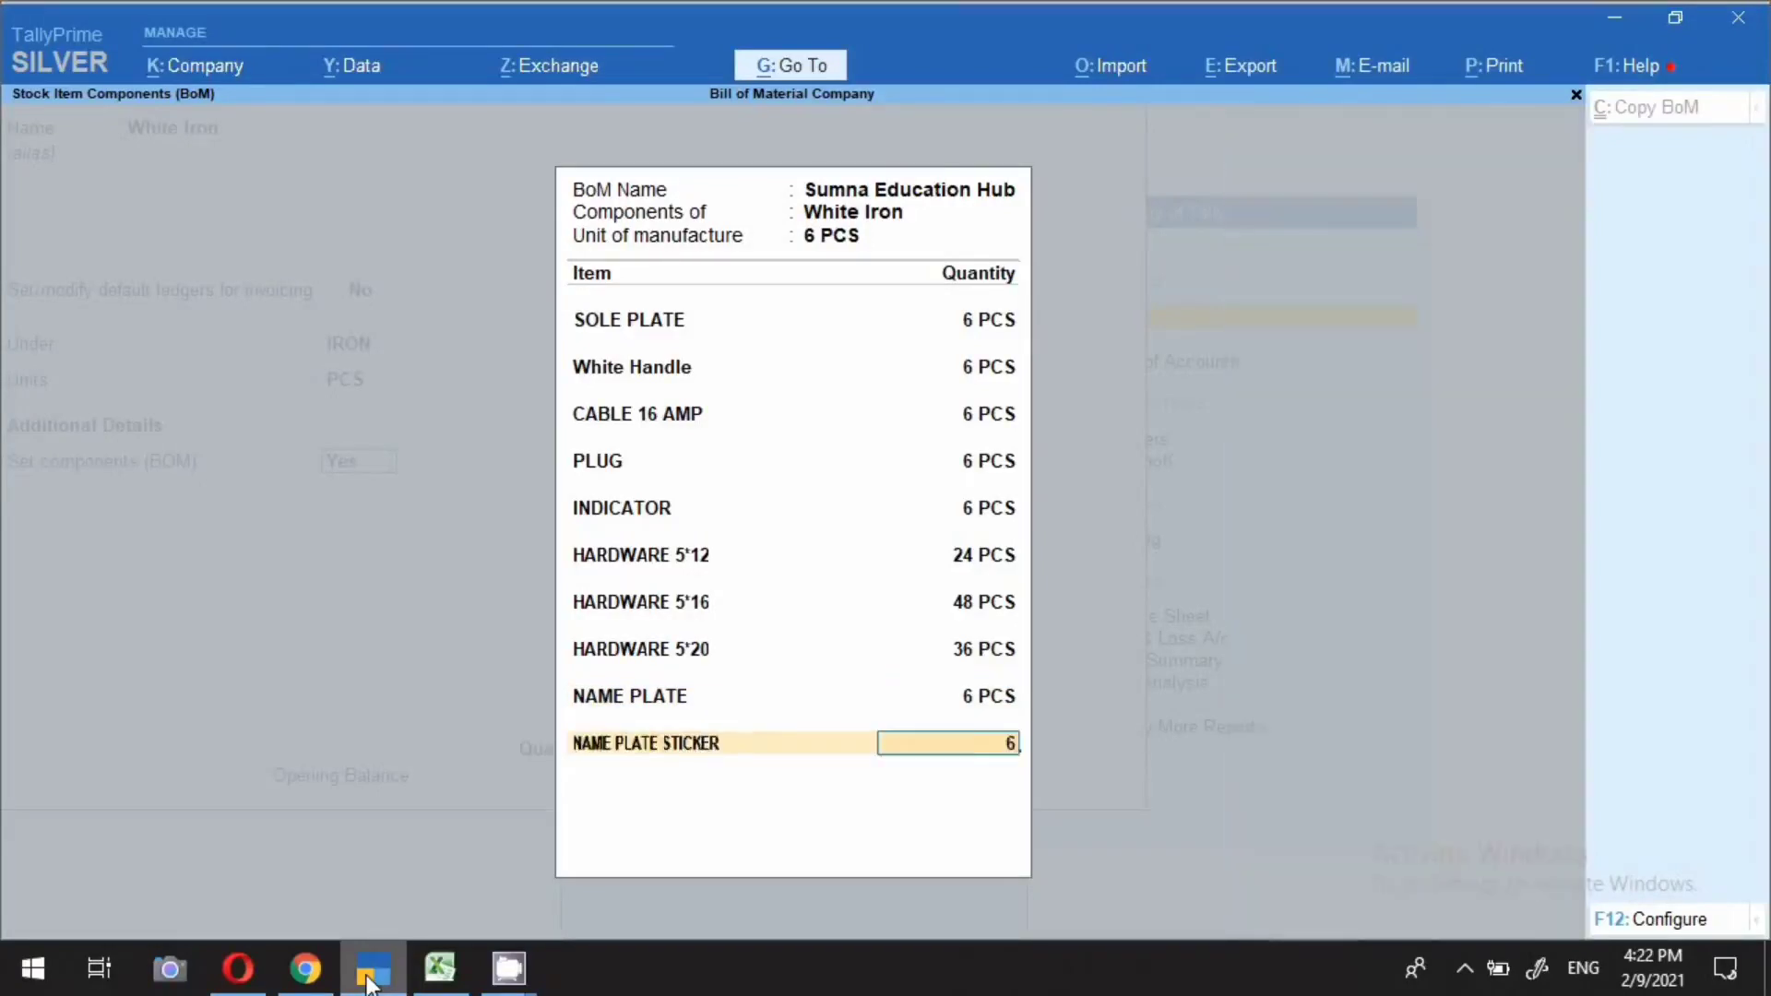
pyautogui.press('Return')
# Add GUARANTEE CARD and INSTRUCTION MANNNUAL CARD to the White Iron BoM with 6 PCS each
pyautogui.write('Gu')
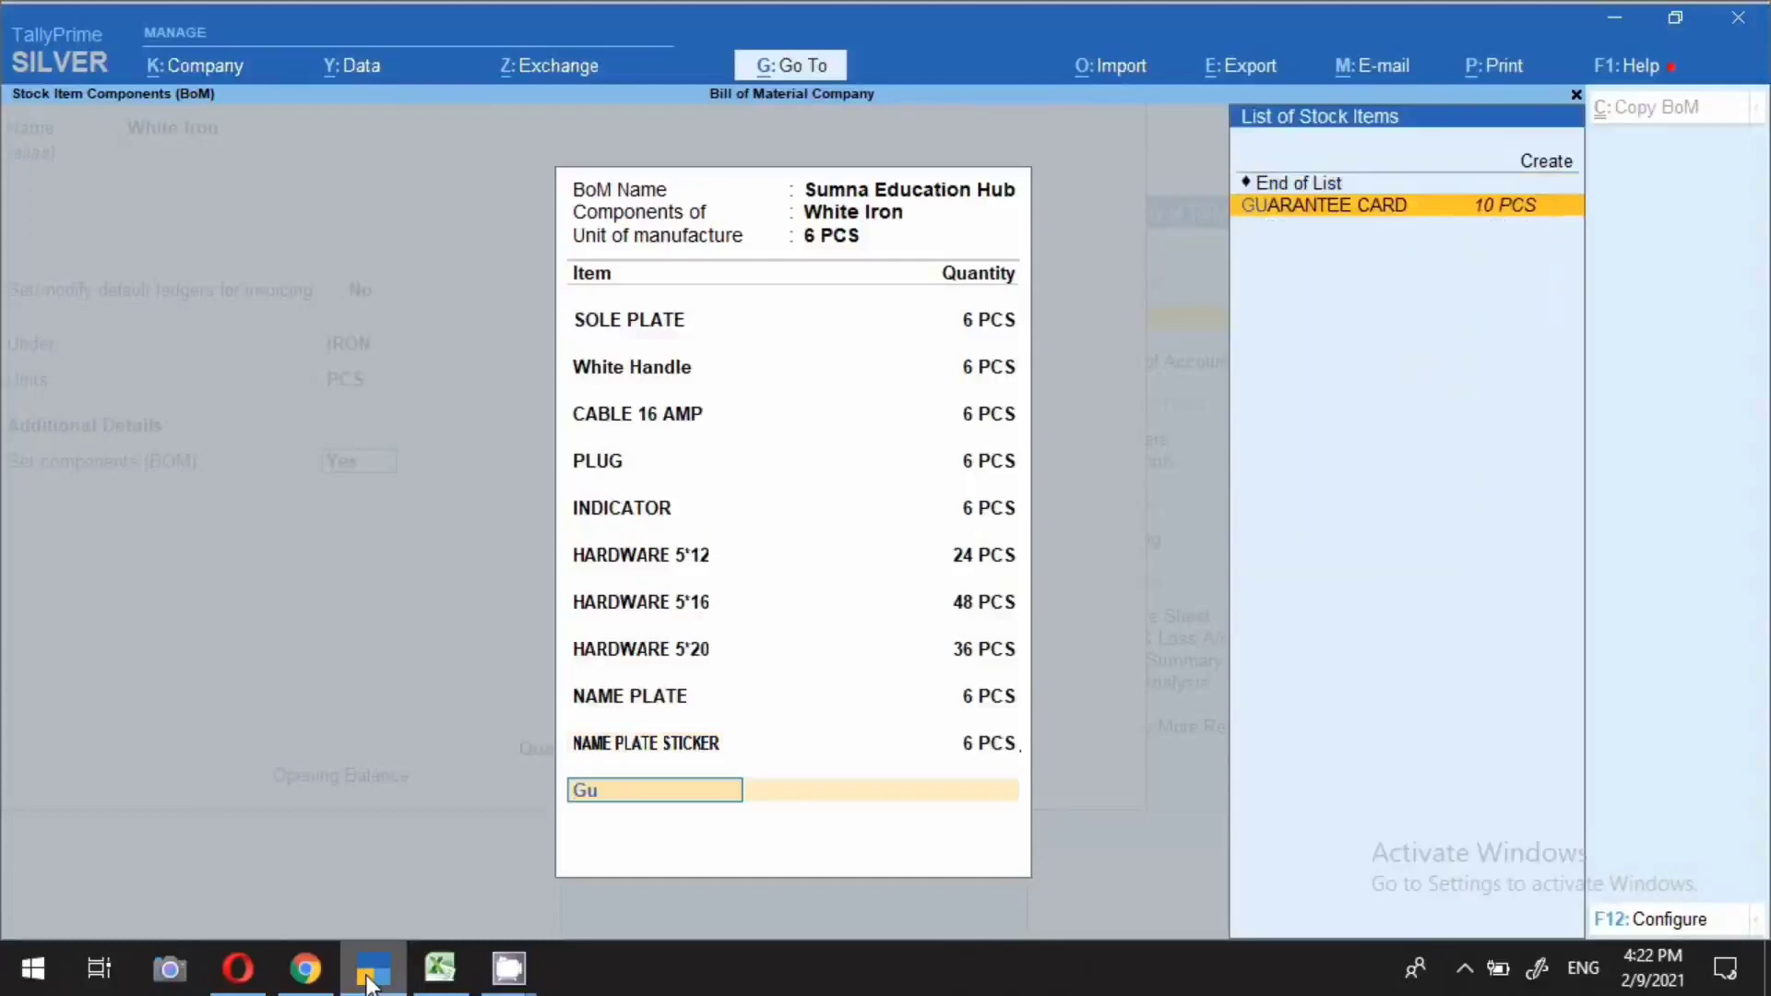
pyautogui.press('Return')
pyautogui.write('6')
pyautogui.press('Return')
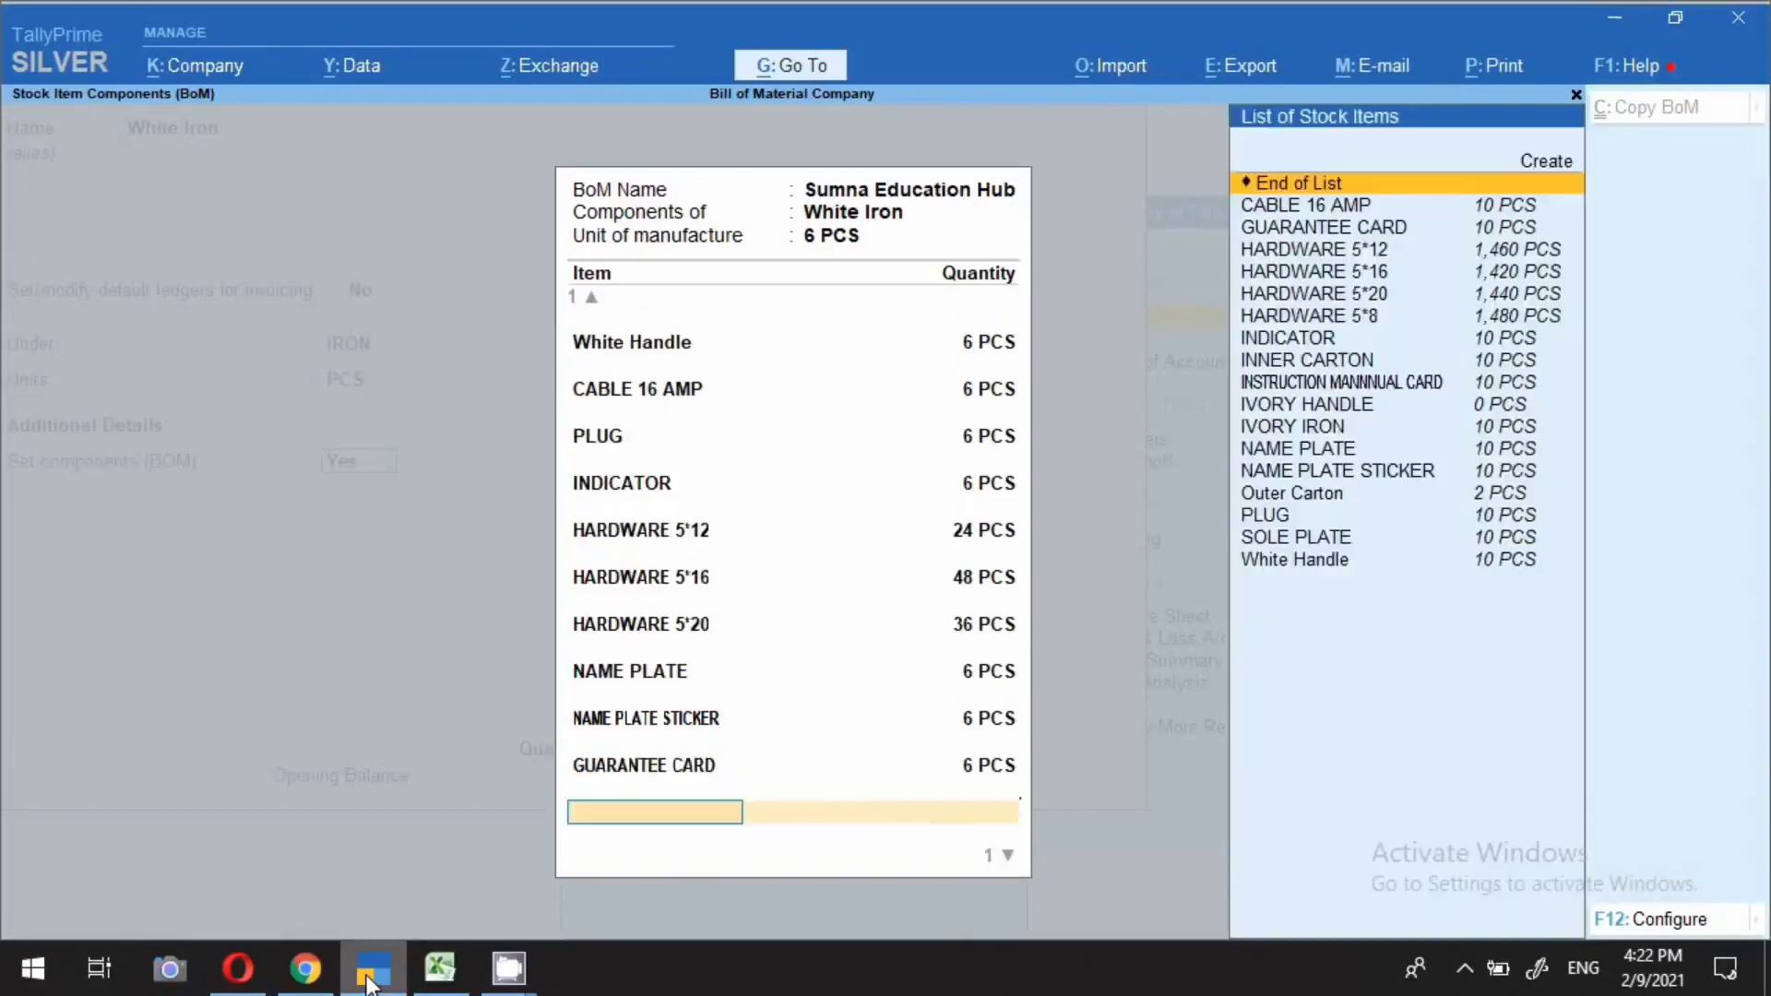
pyautogui.write('In')
pyautogui.press('Down')
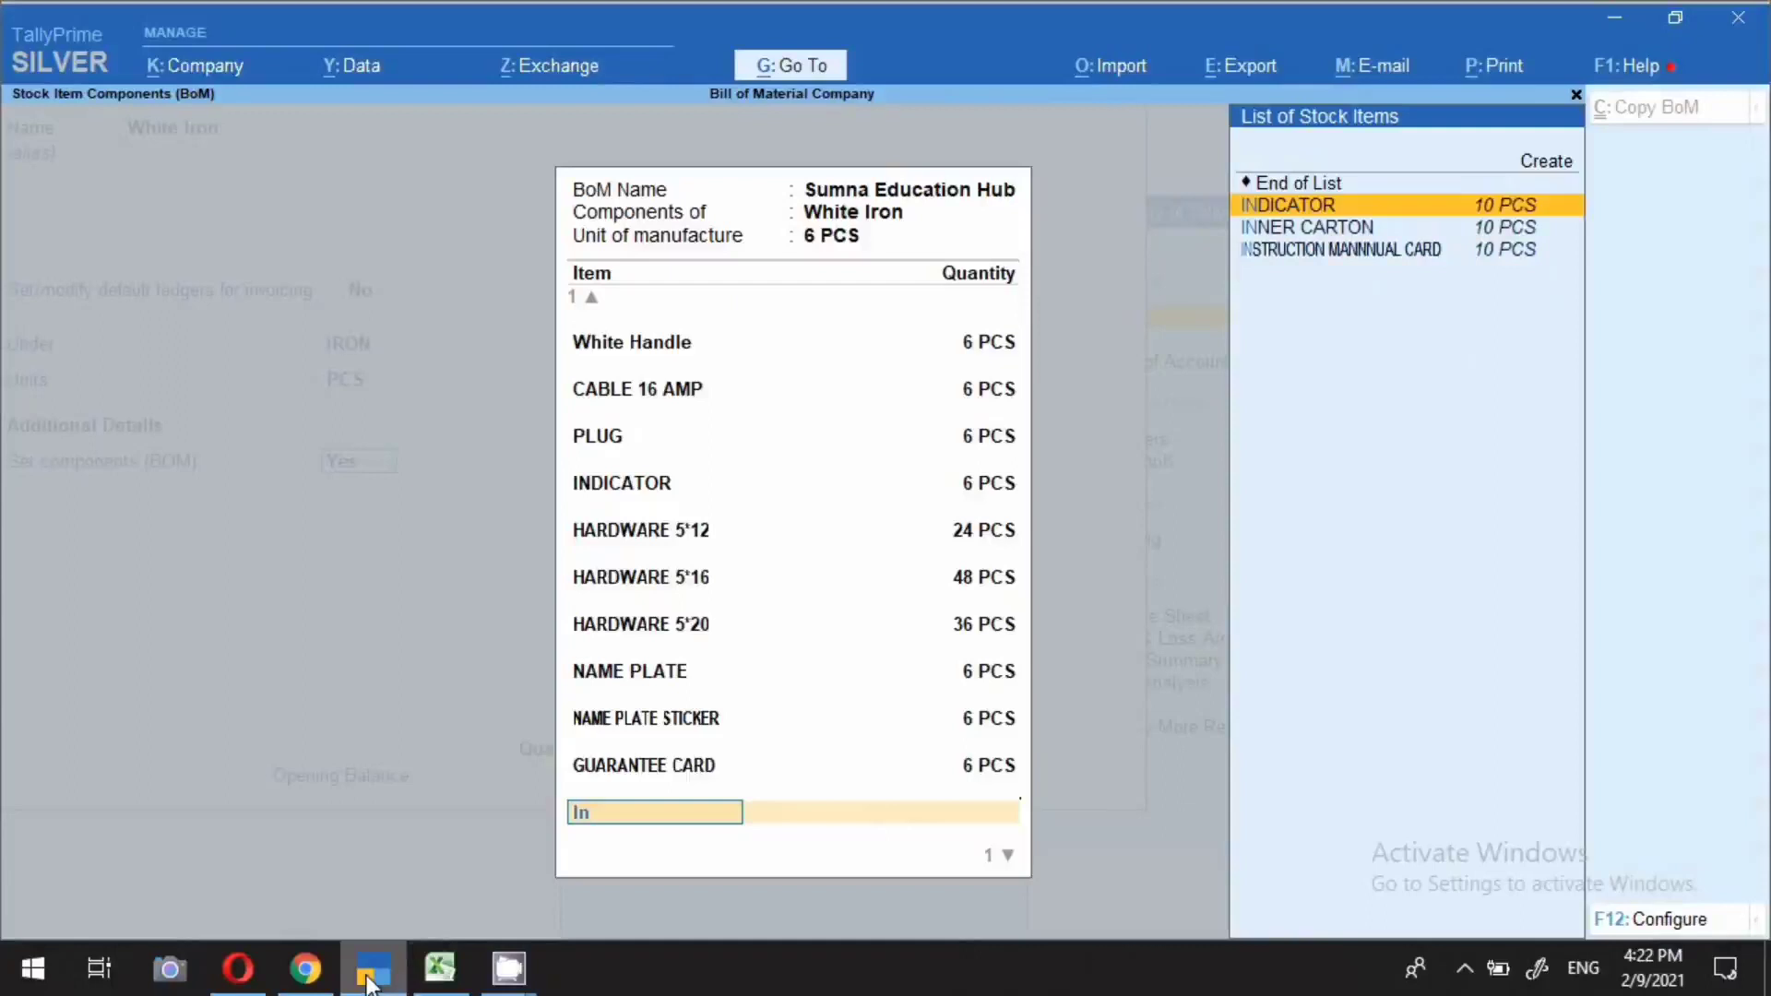
pyautogui.press('Down')
pyautogui.press('Return')
pyautogui.write('6')
pyautogui.press('Return')
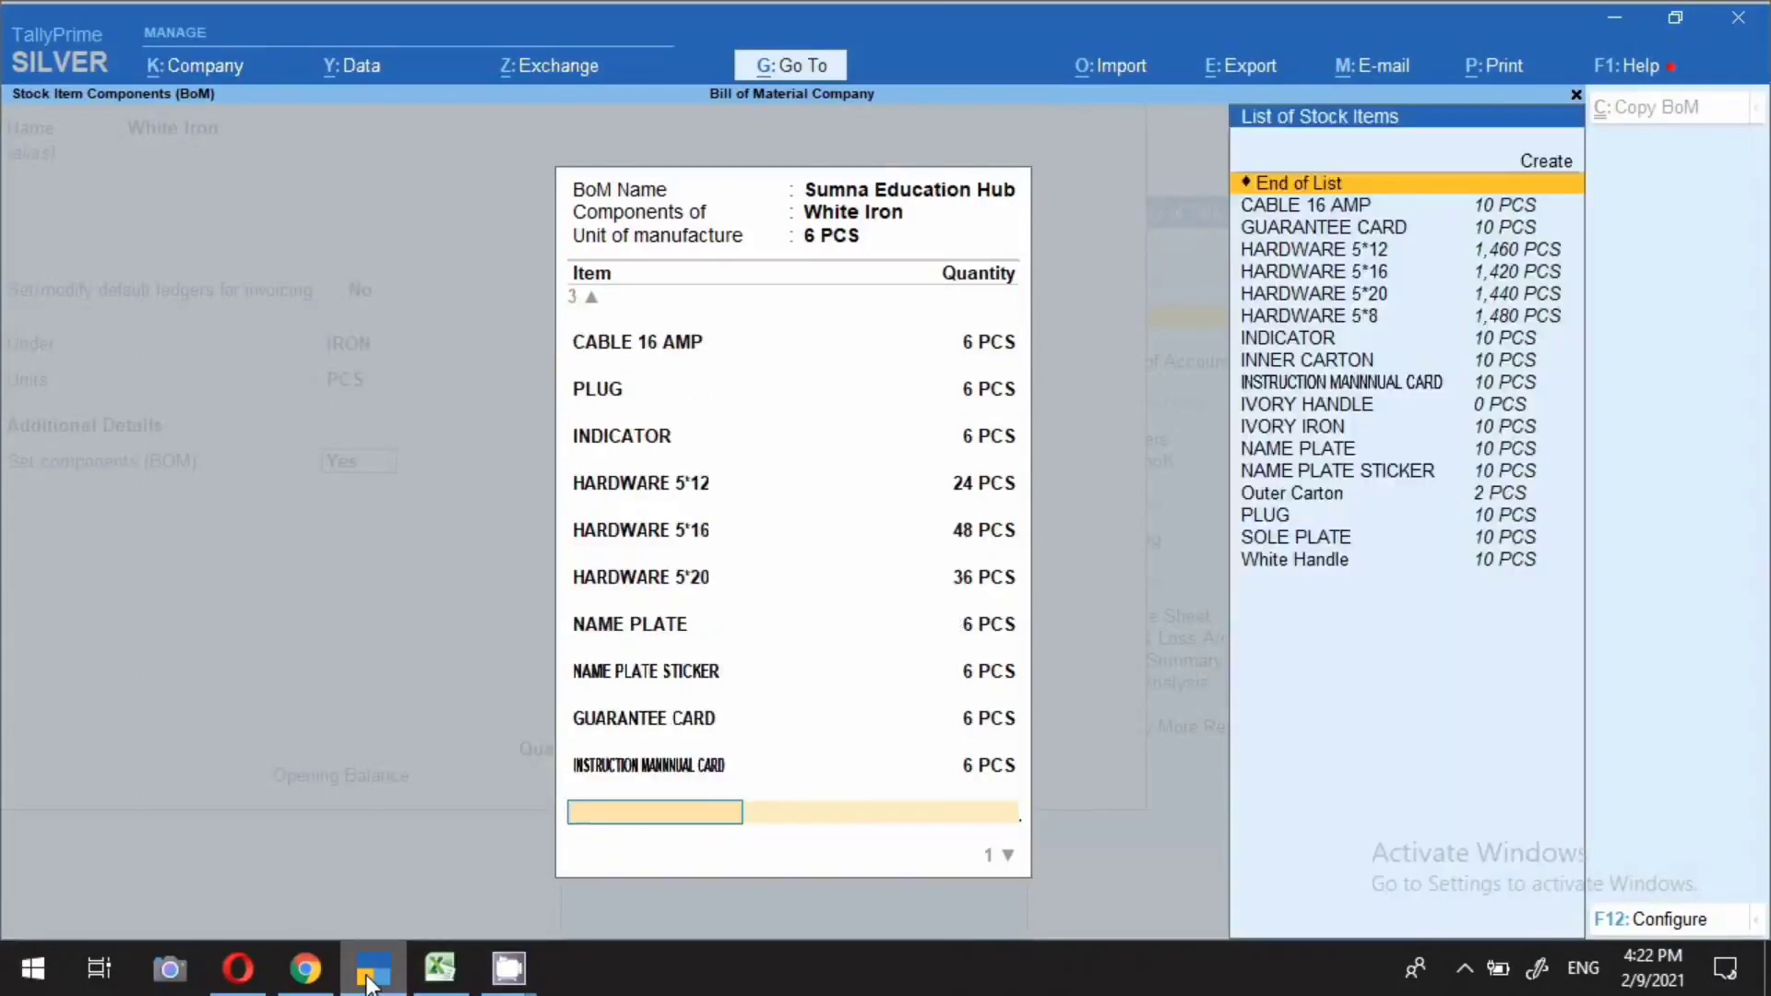
# Add INNER CARTON with 6 PCS and Outer Carton with 1 PCS to the White Iron BoM
pyautogui.write('Inn')
pyautogui.press('Return')
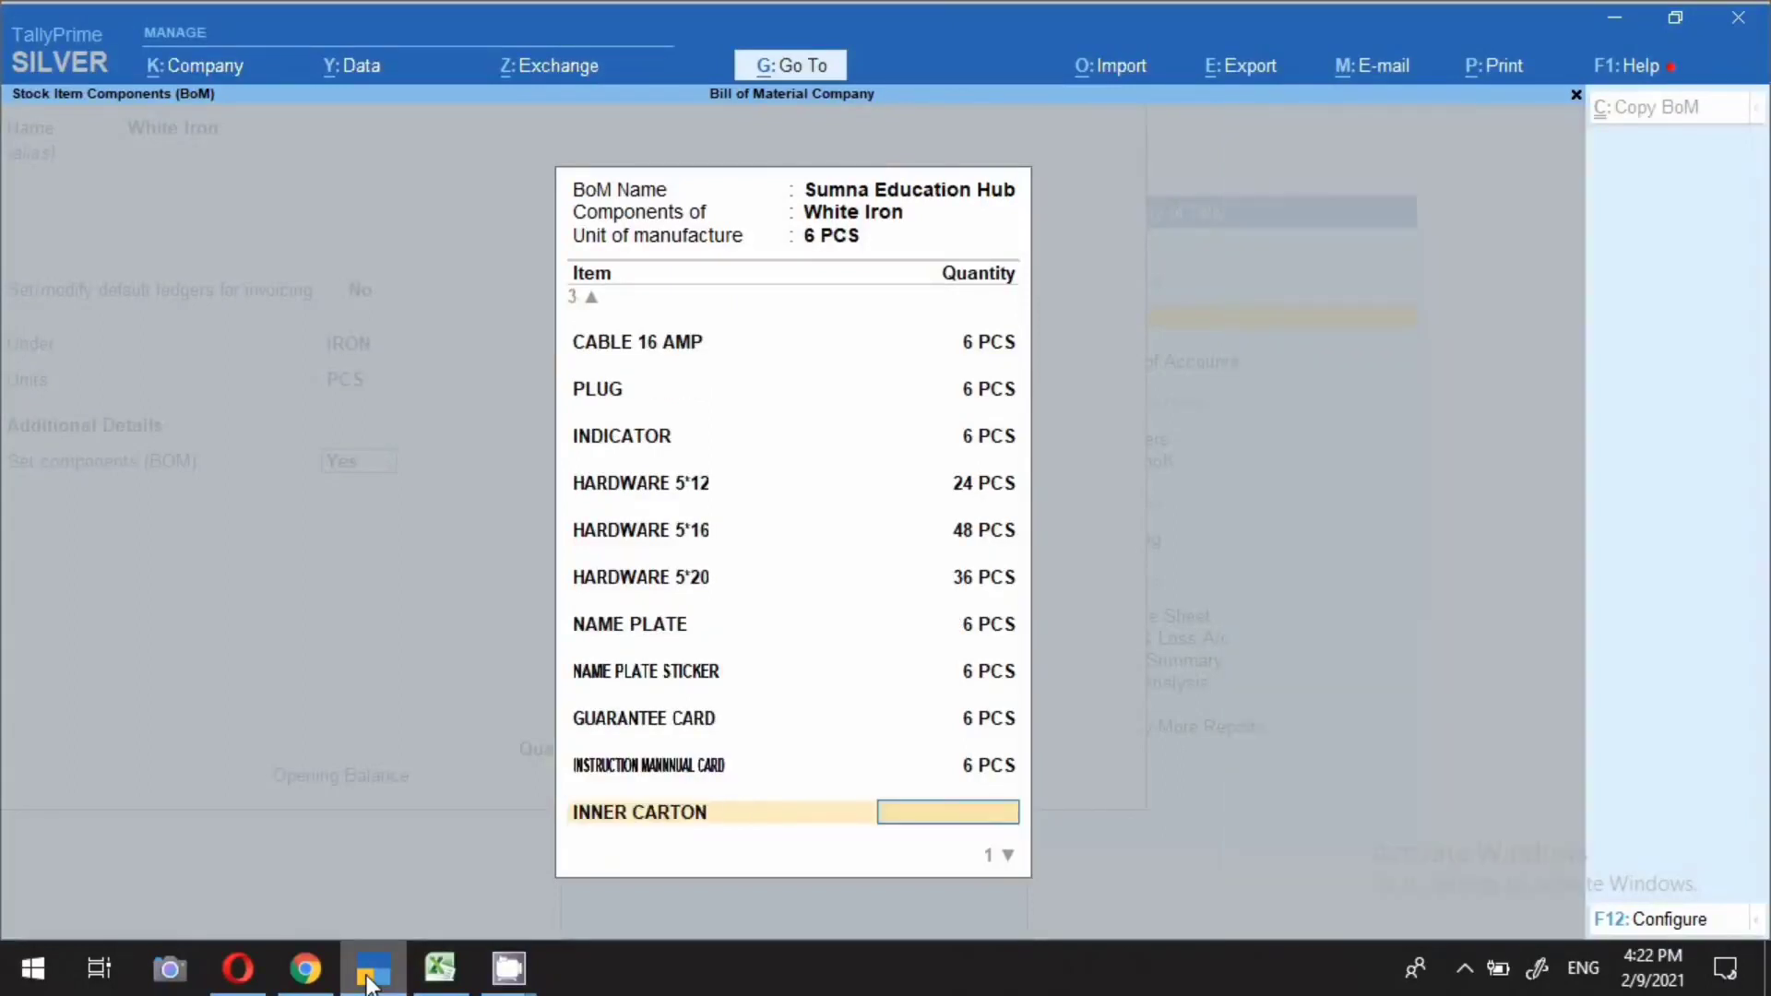
pyautogui.write('6')
pyautogui.press('Return')
pyautogui.write('Ou')
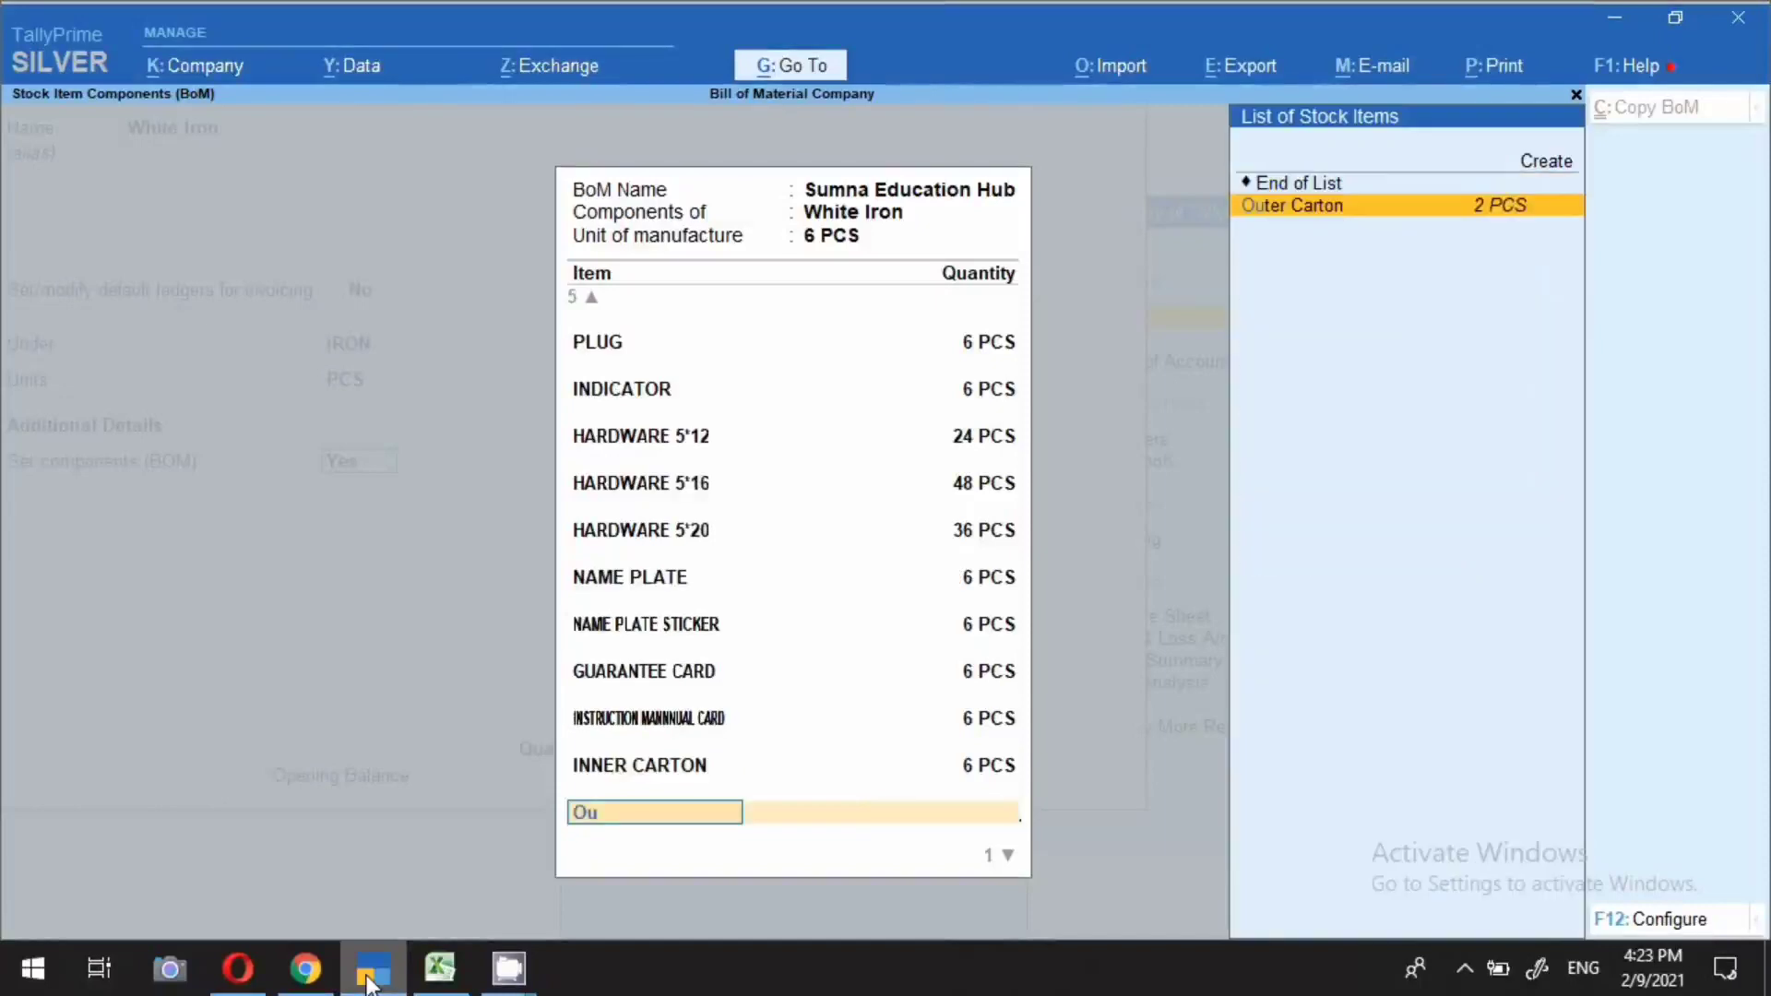
pyautogui.press('Return')
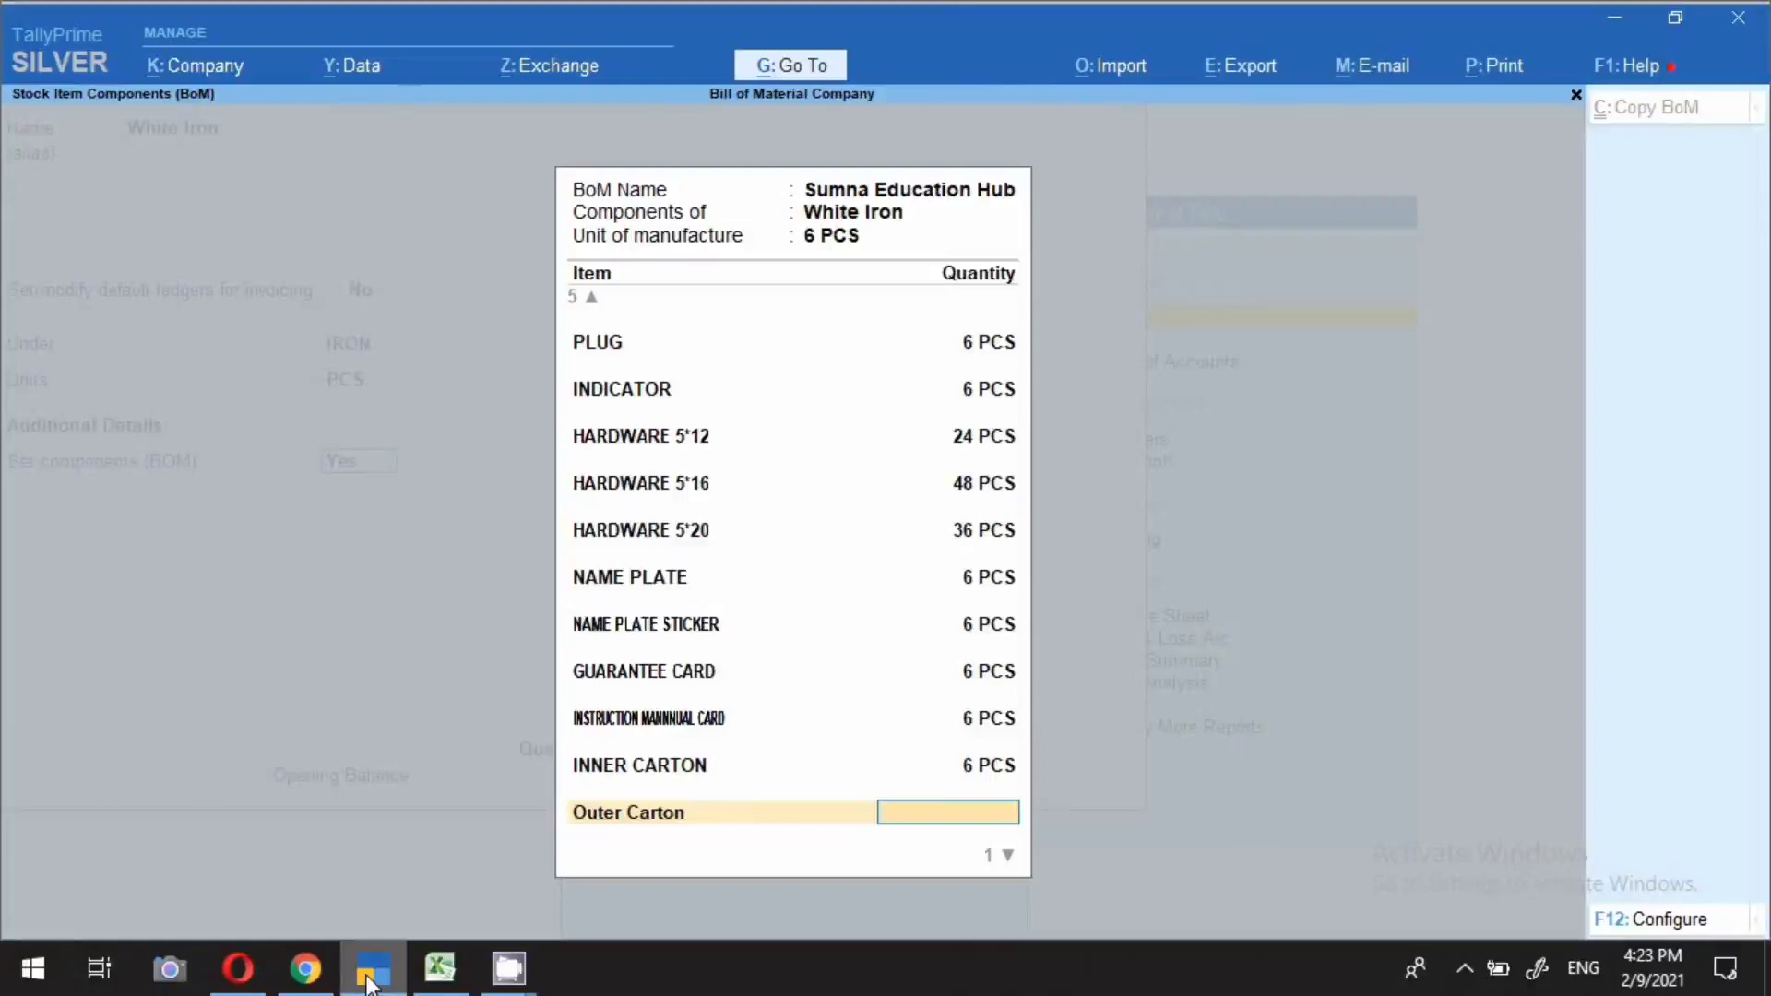
pyautogui.write('1')
pyautogui.press('Return')
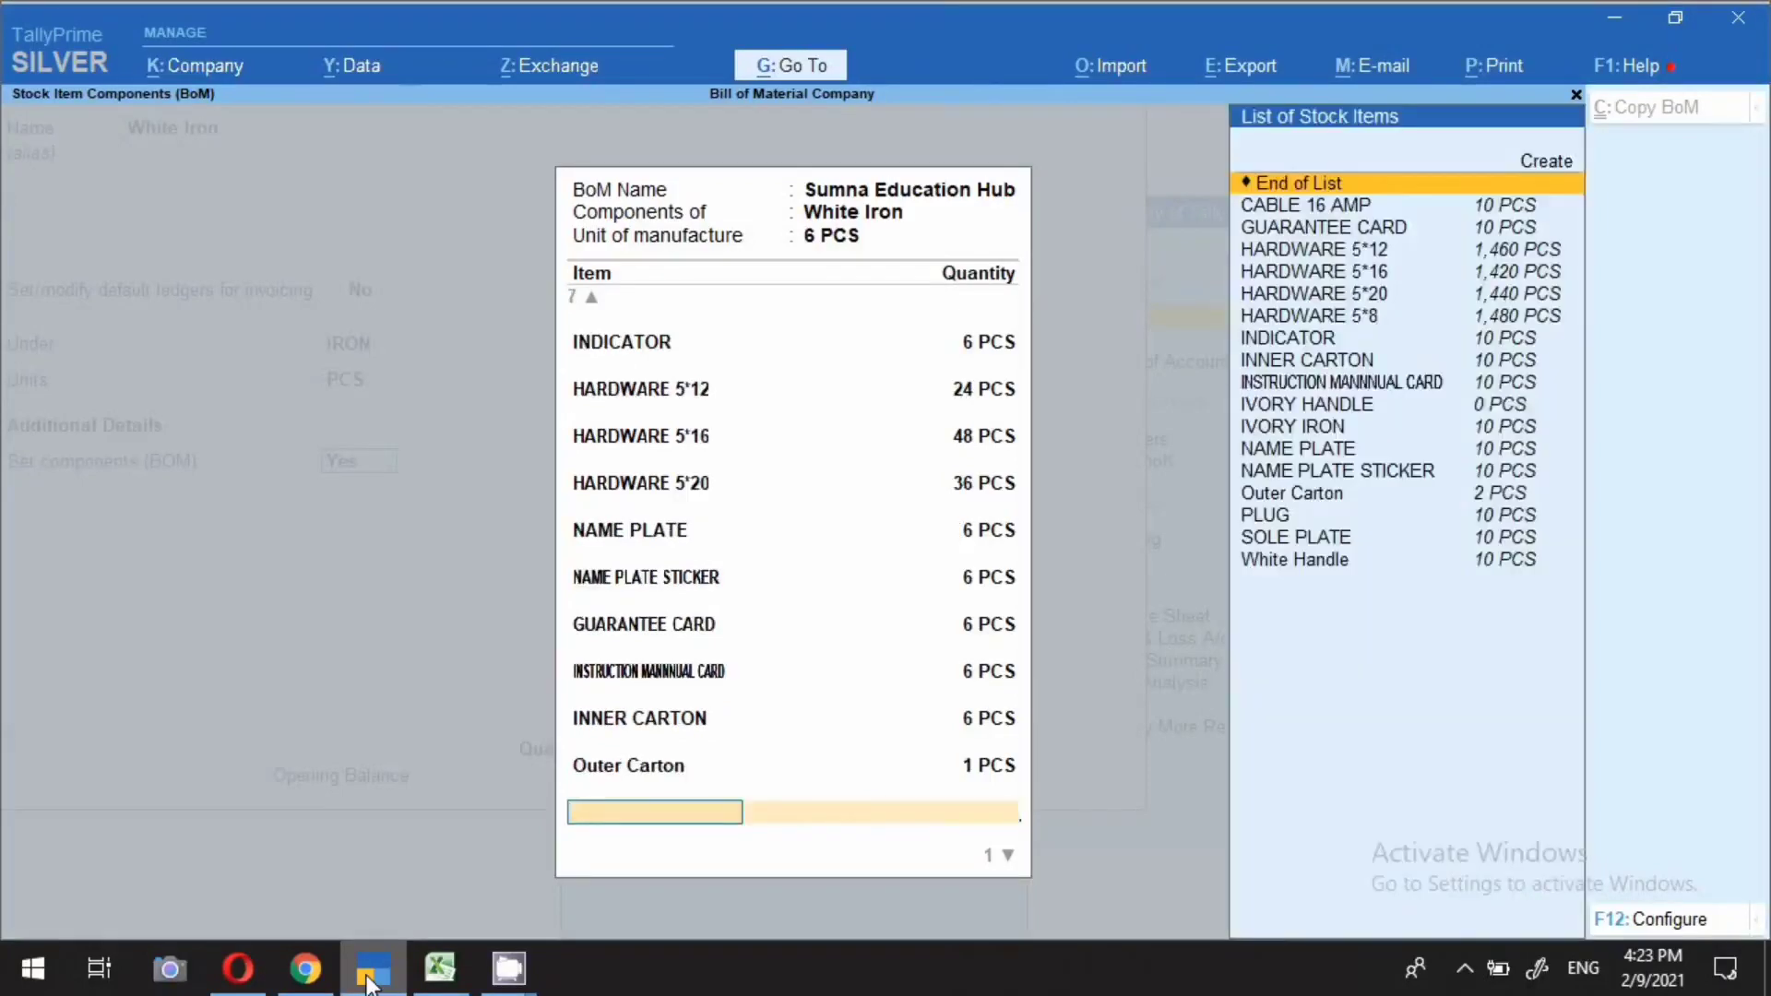
# End the component list, save the White Iron stock item and leave master creation
pyautogui.press('Return')
pyautogui.press('Return')
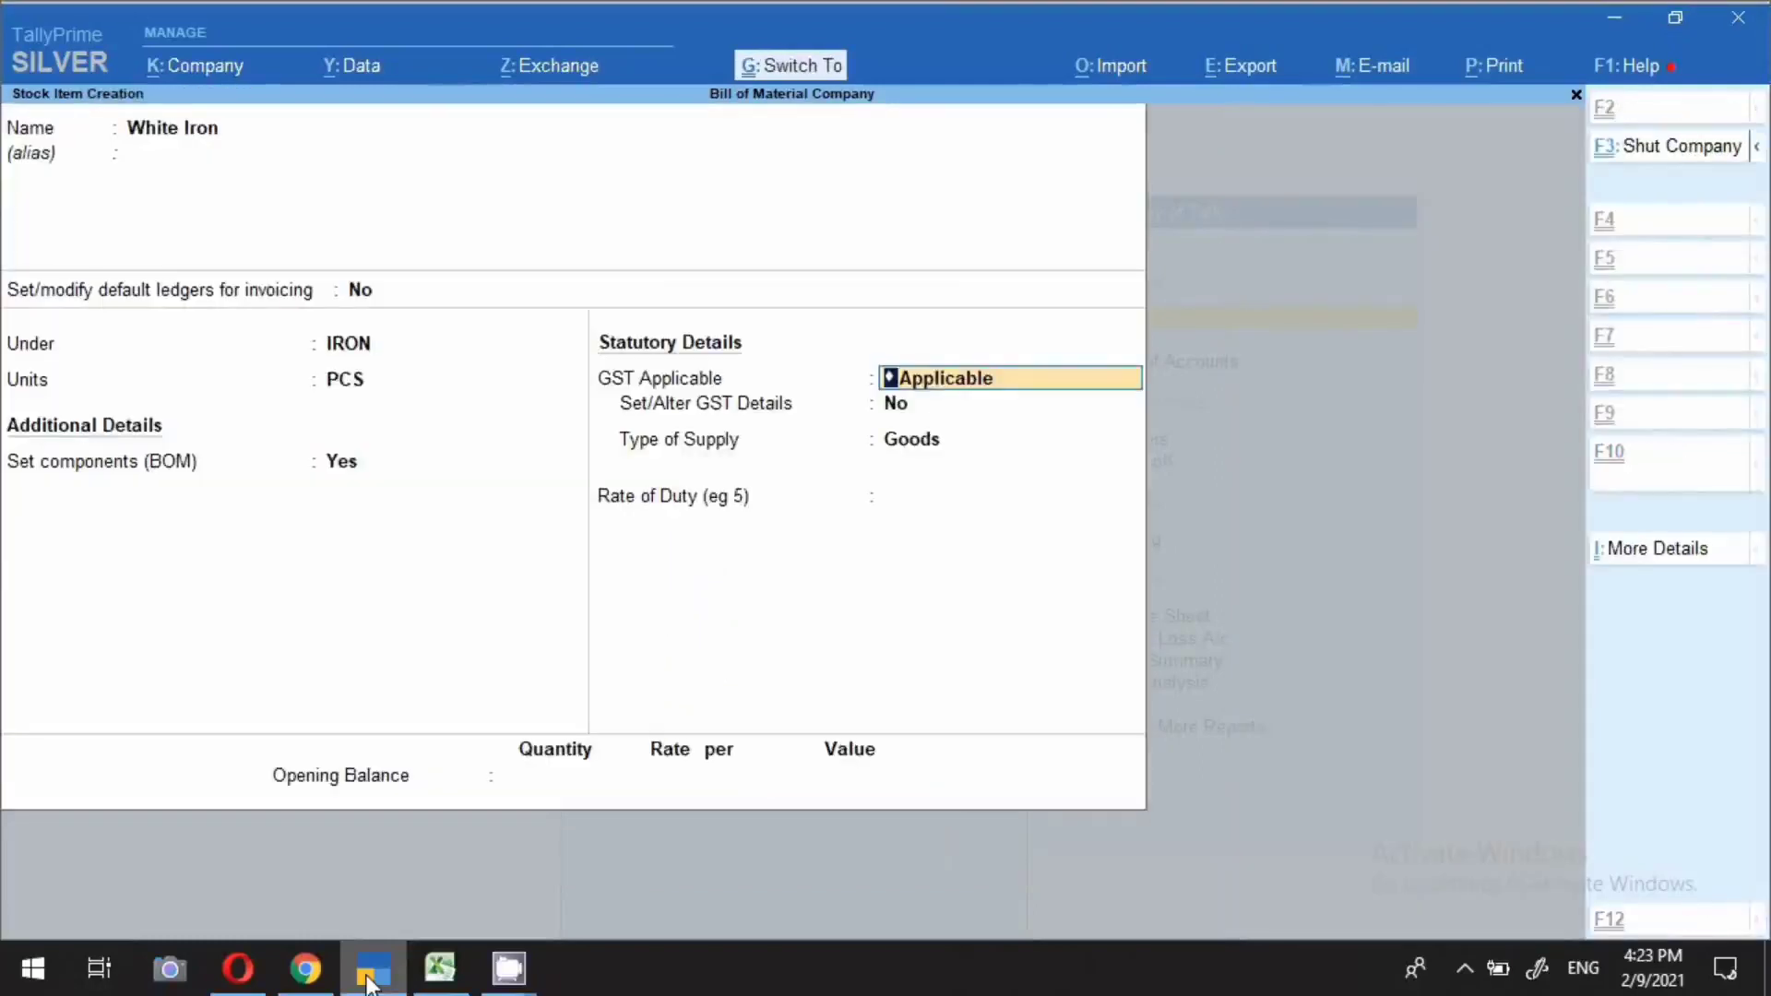
pyautogui.hotkey('ctrl', 'a')
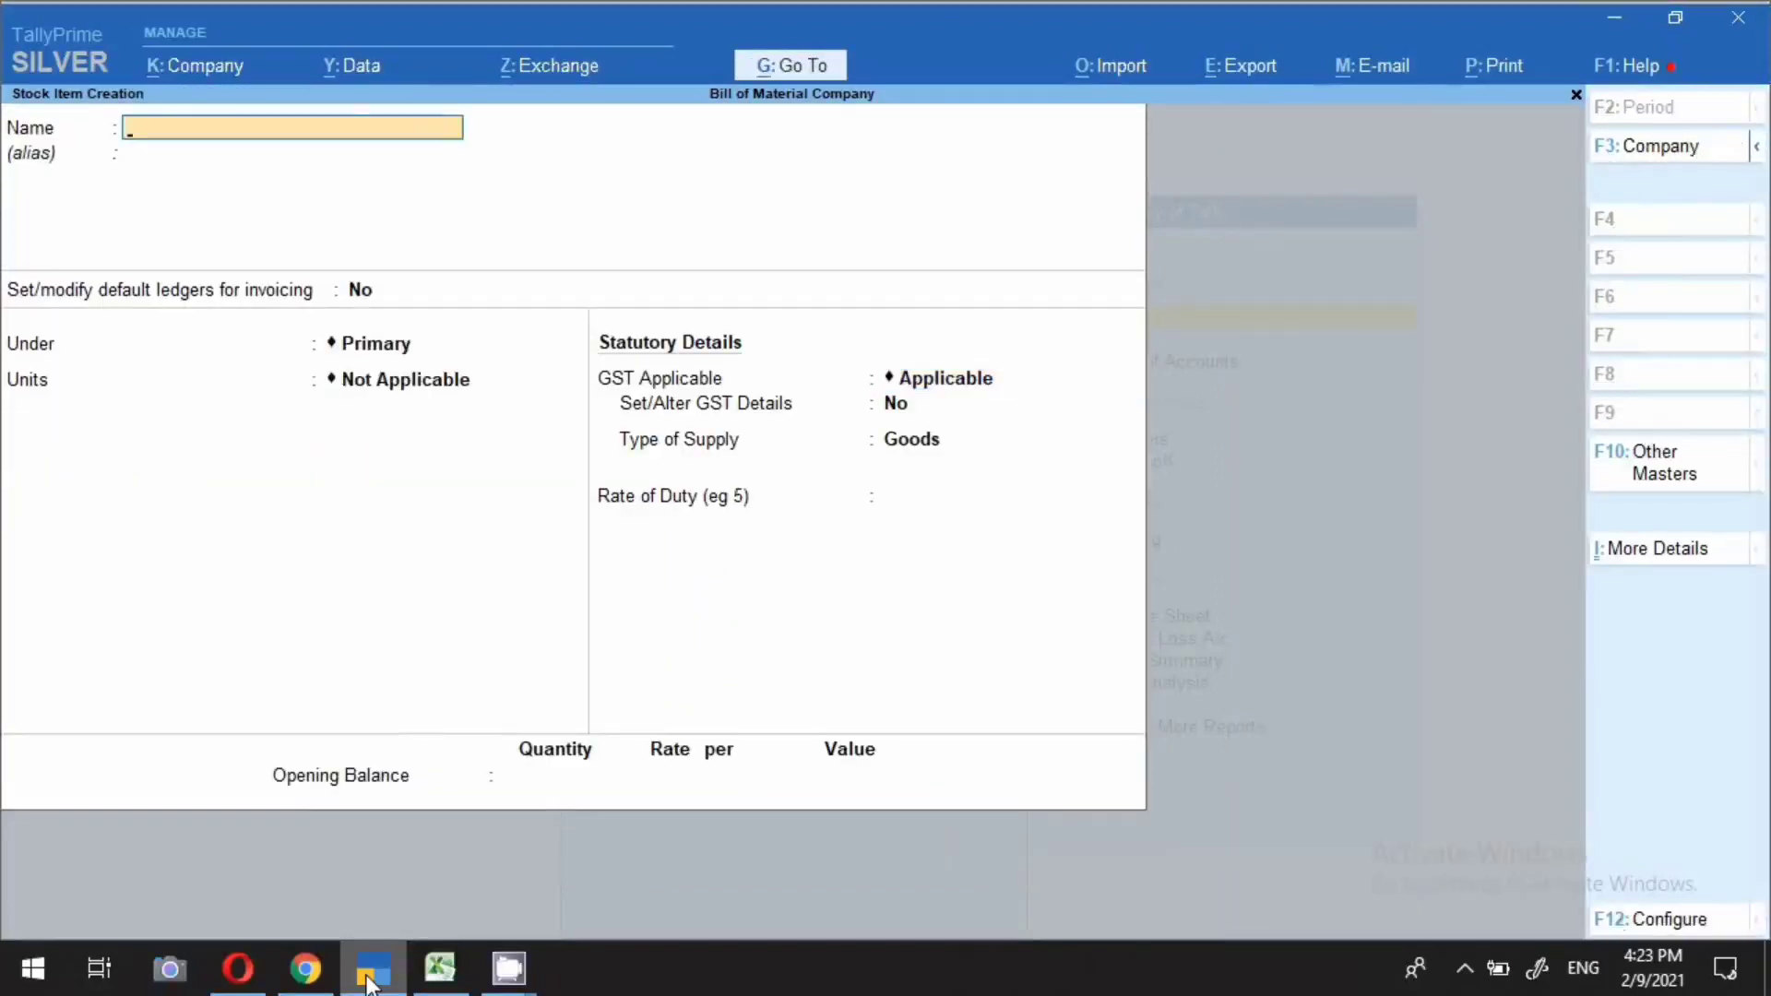
pyautogui.press('Escape')
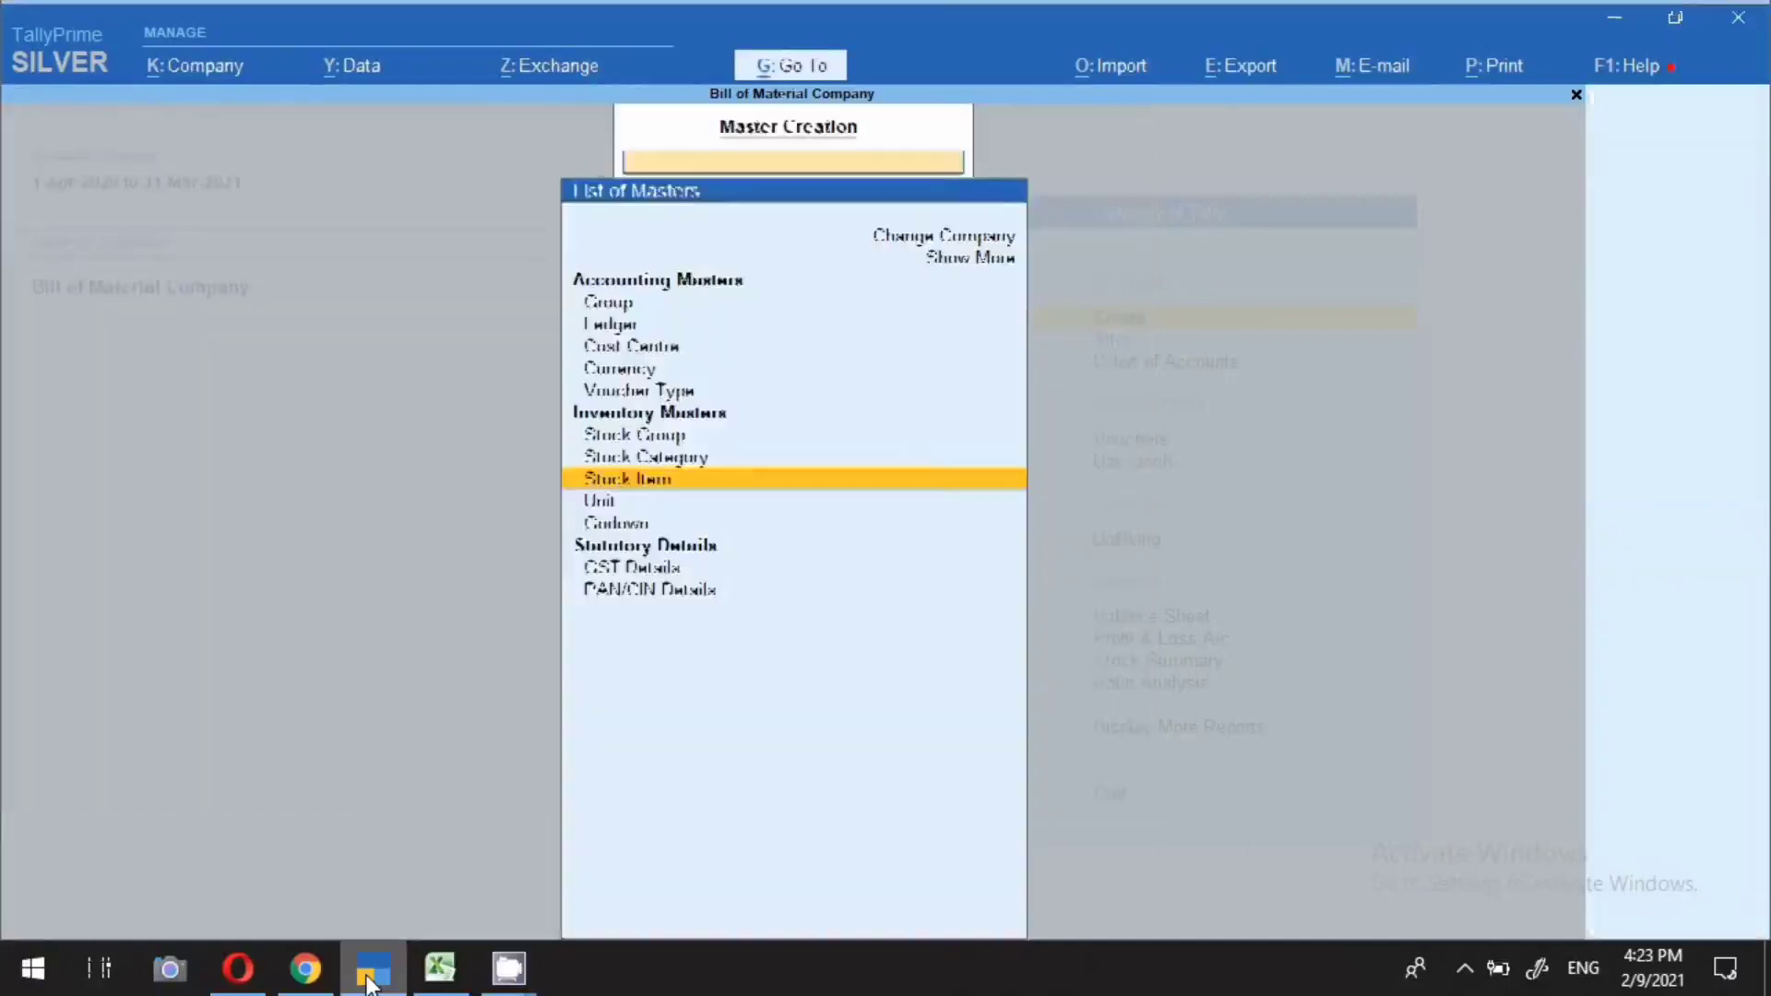
pyautogui.press('Escape')
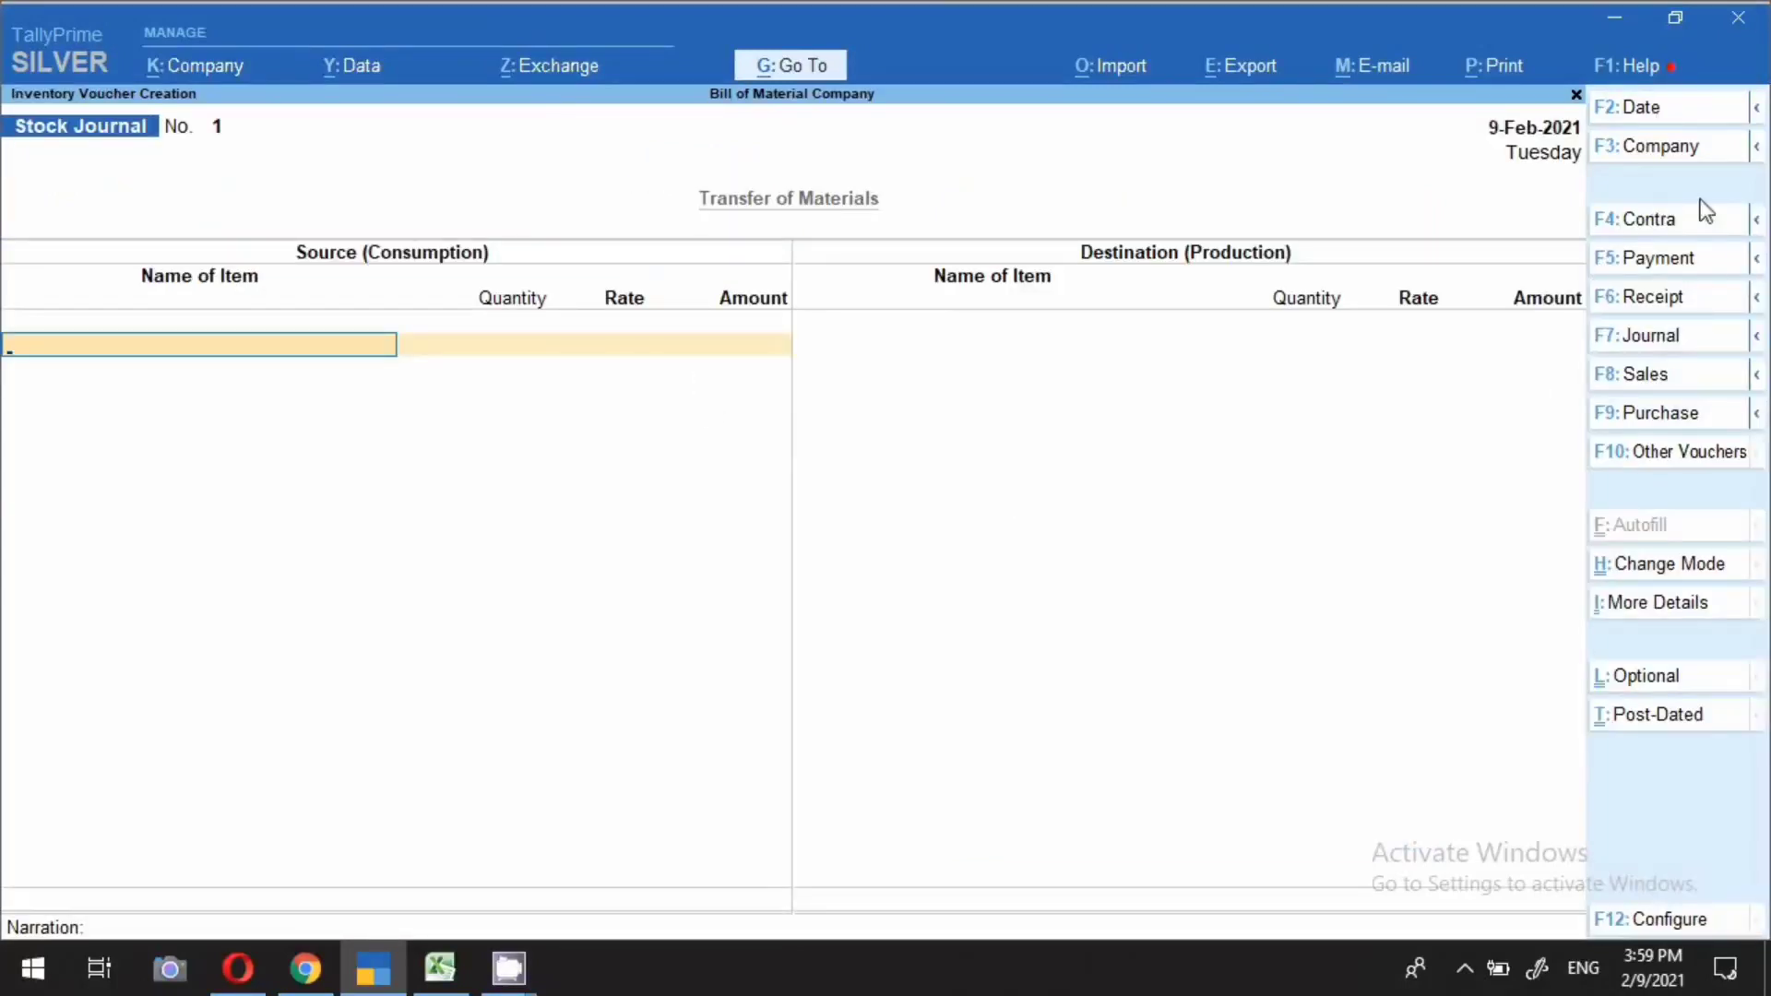
# Start a new voucher type from the Stock Journal voucher, named Manufacturing, with Stock Journal as its type of voucher
pyautogui.click(1725, 454)
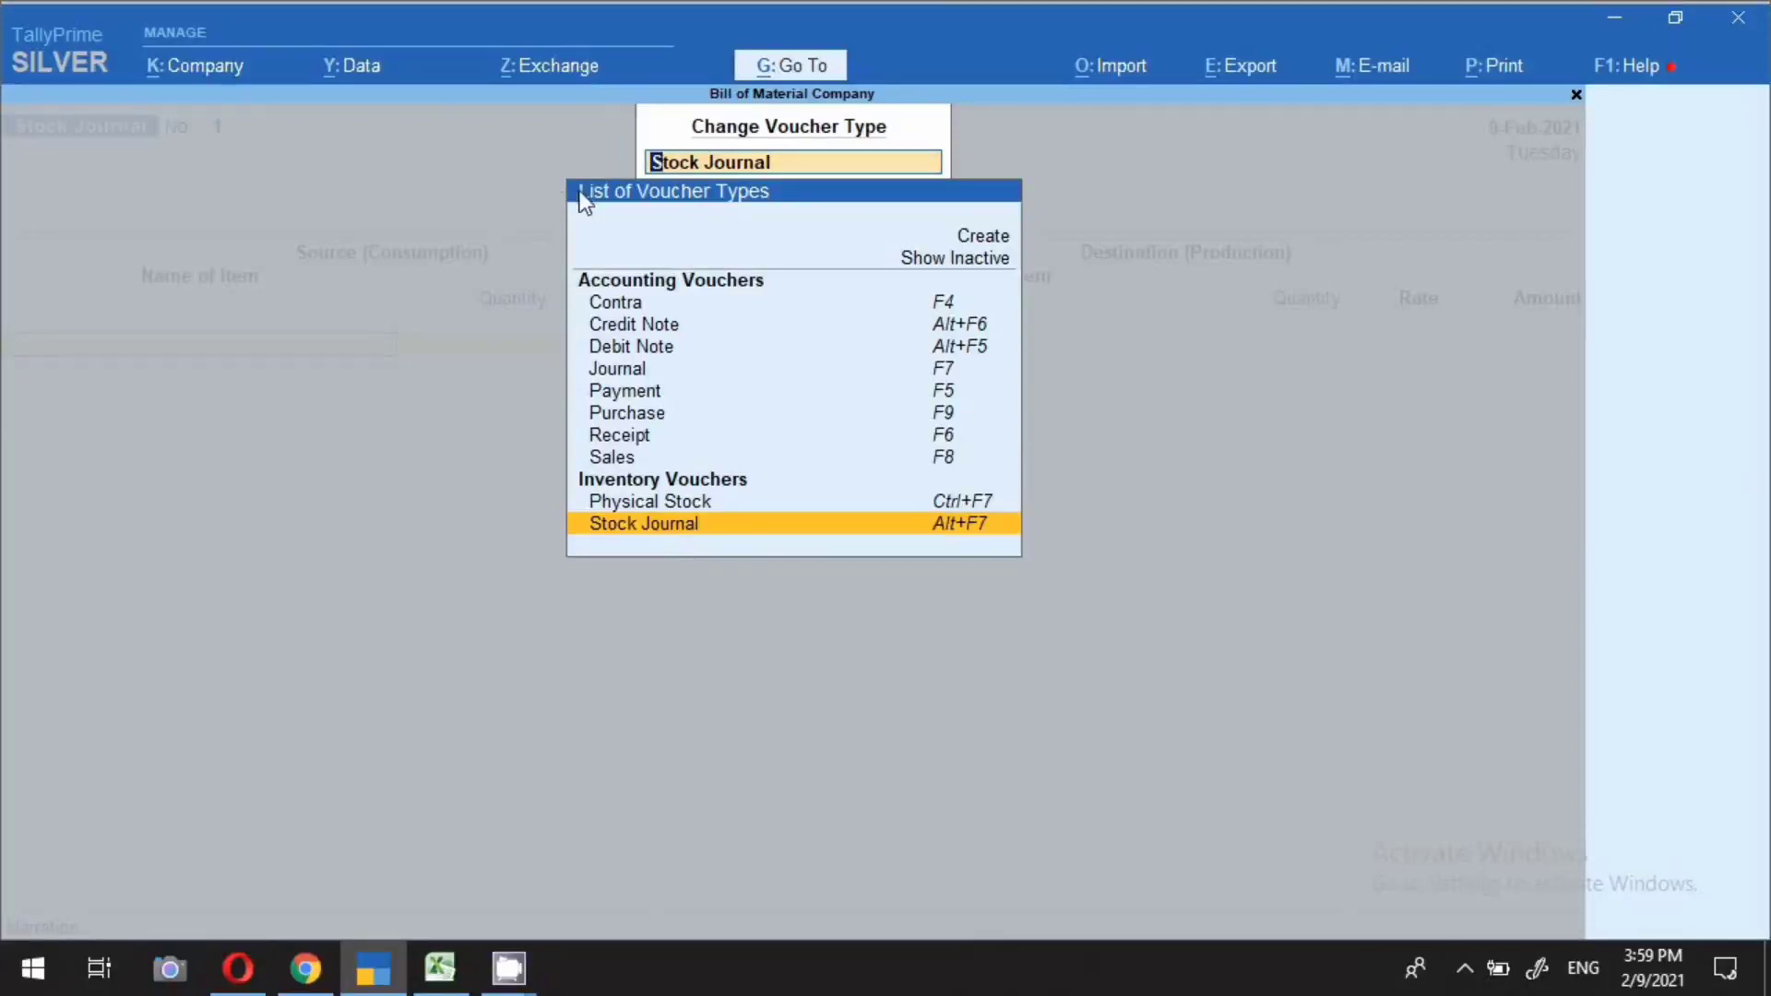
pyautogui.click(977, 238)
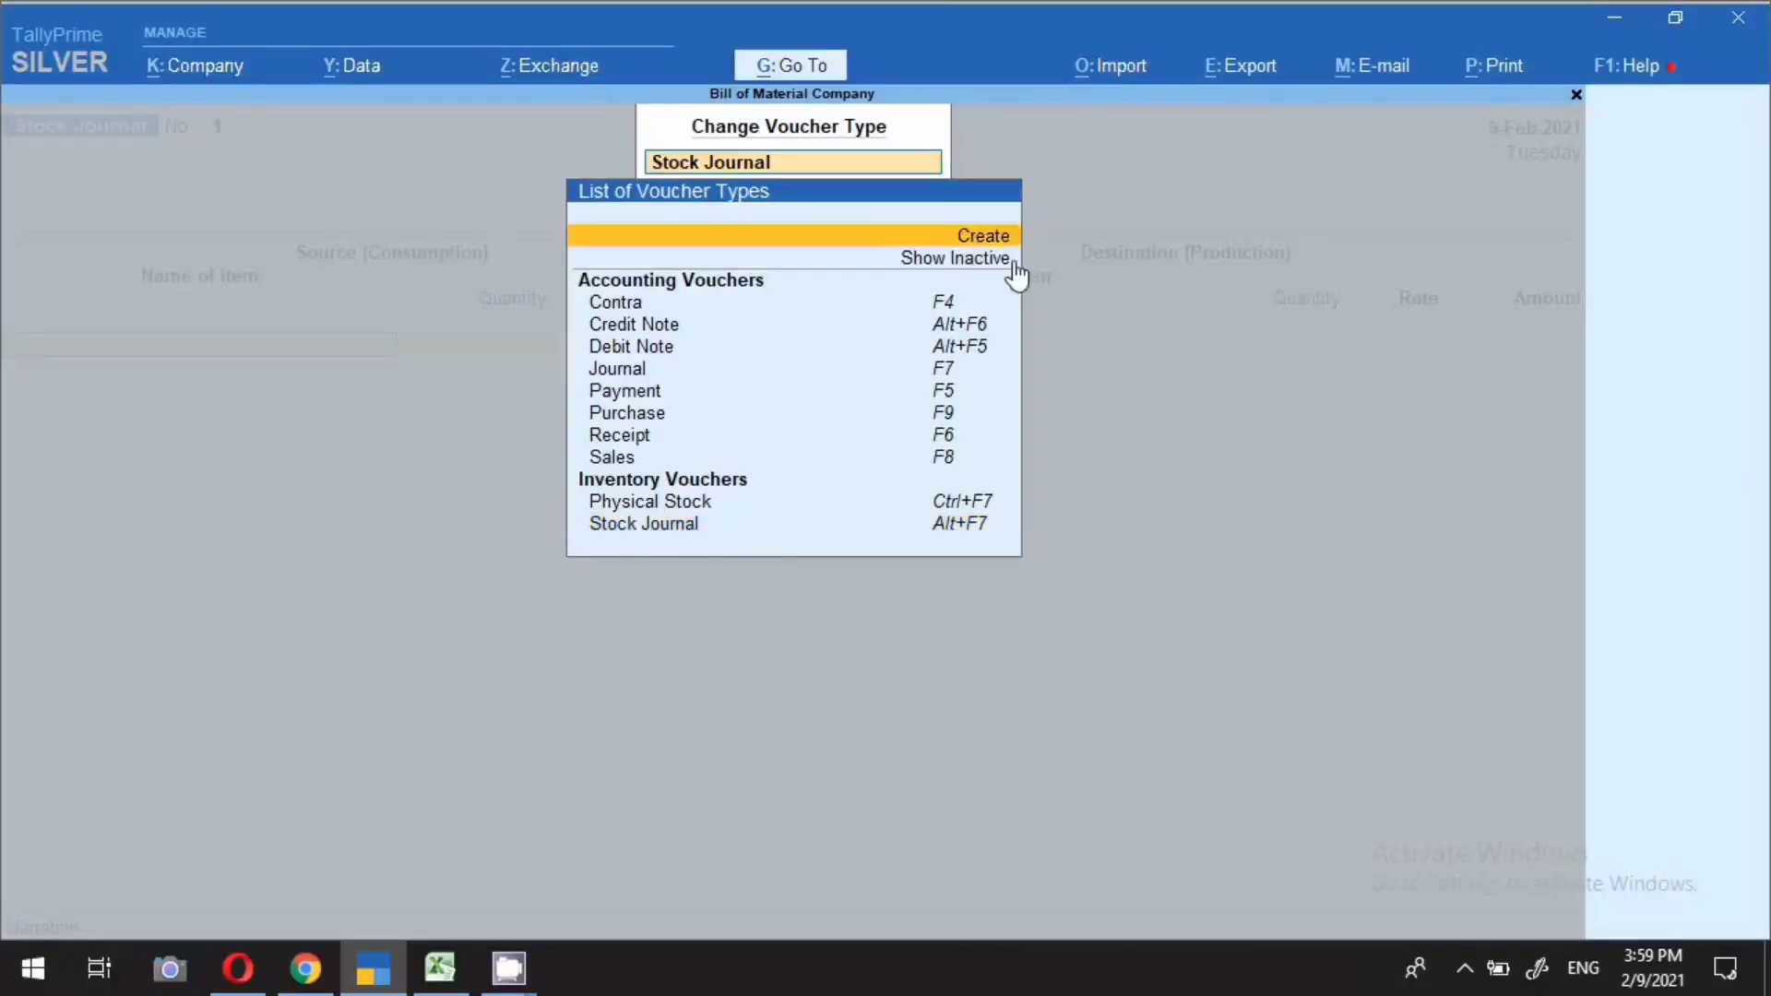
pyautogui.press('Return')
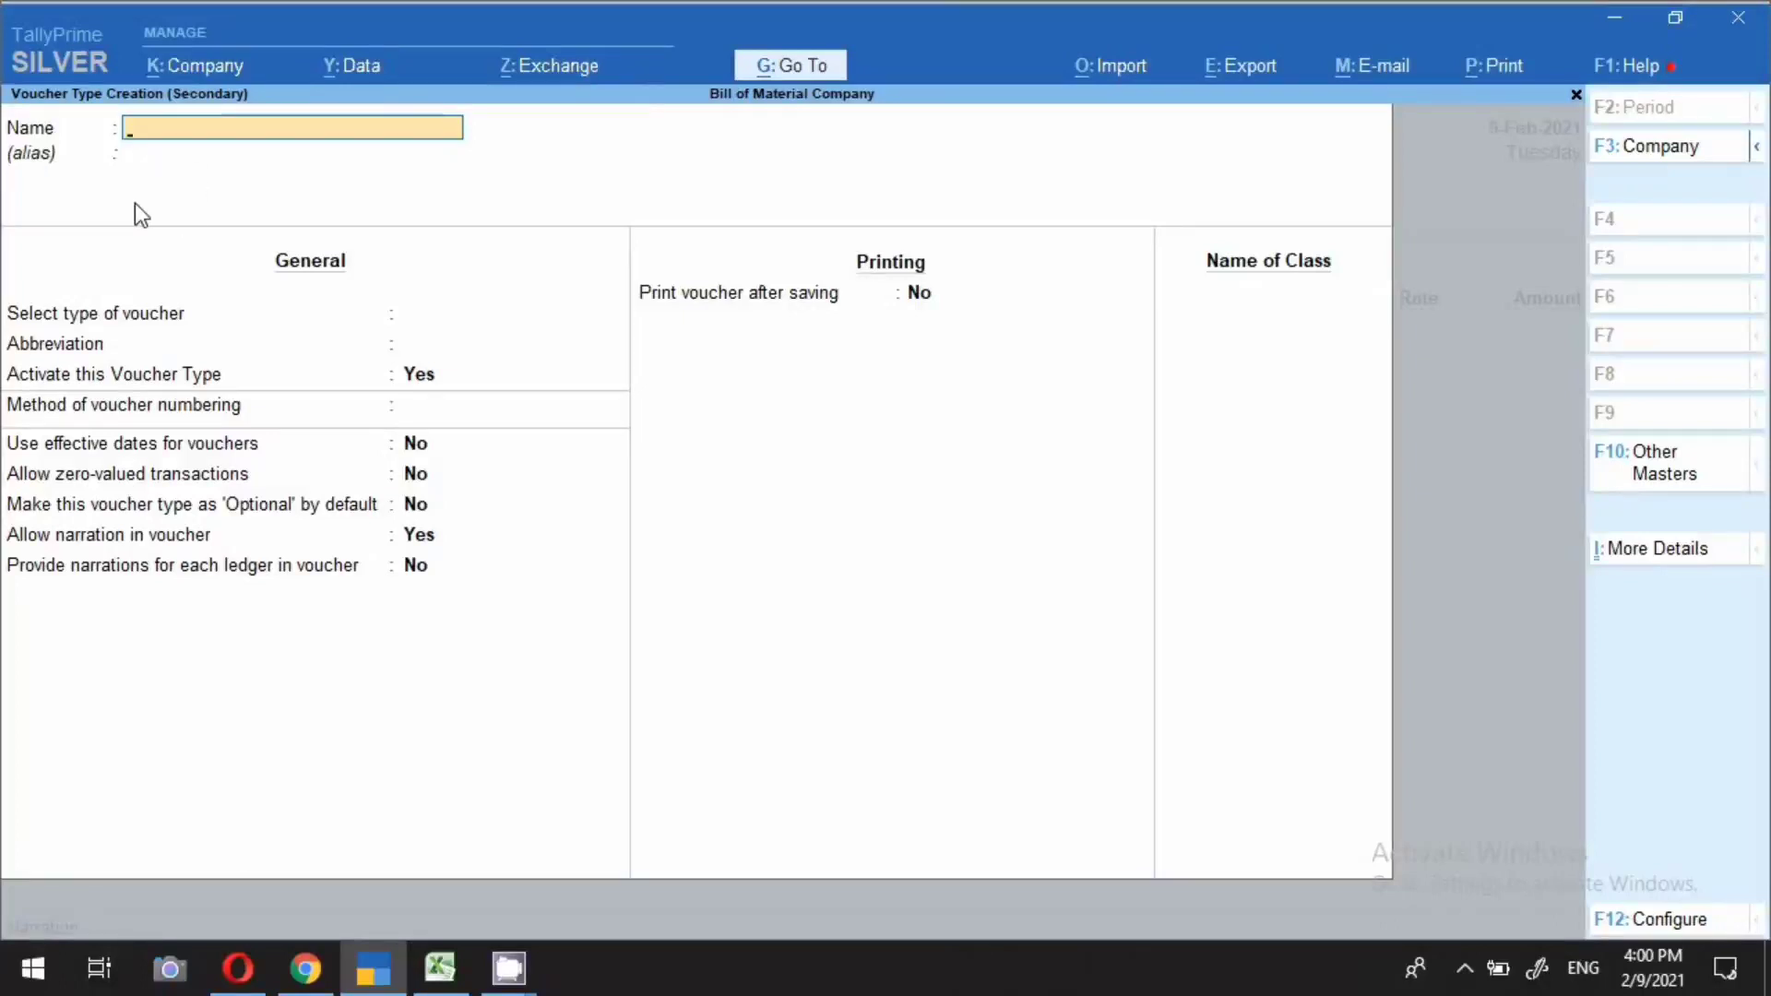
pyautogui.write('Manufacturing')
pyautogui.press('Return')
pyautogui.press('Return')
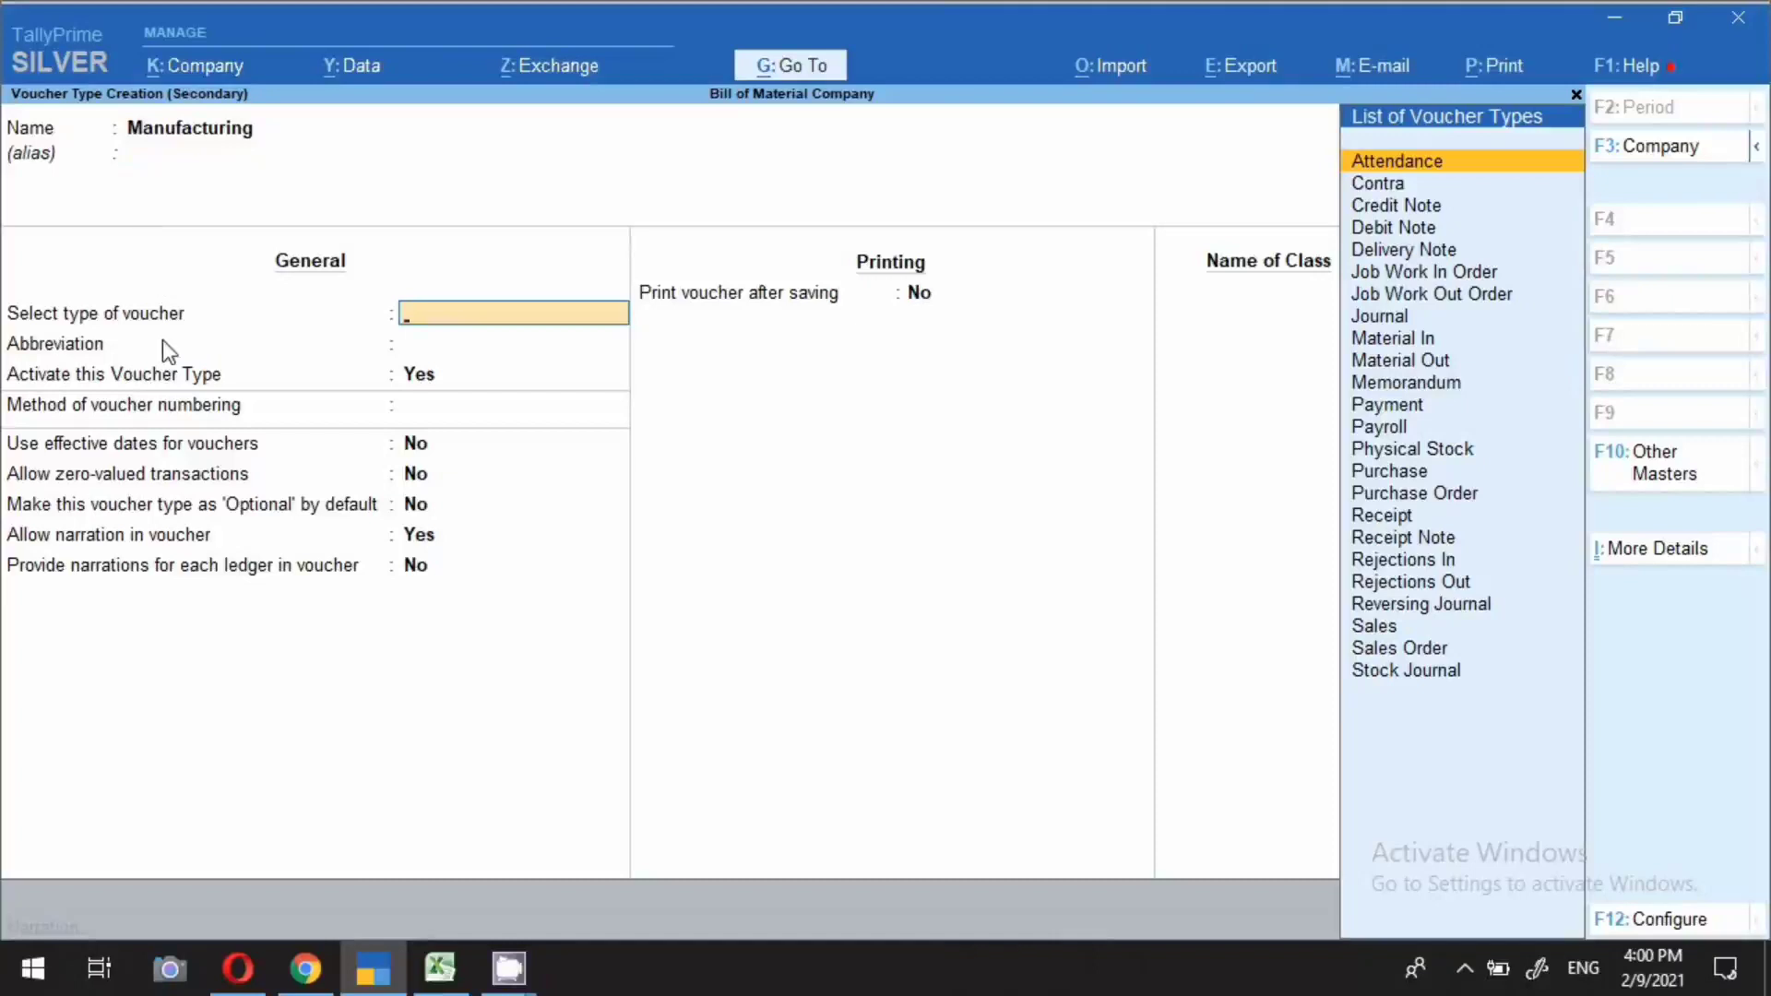
pyautogui.write('Sto')
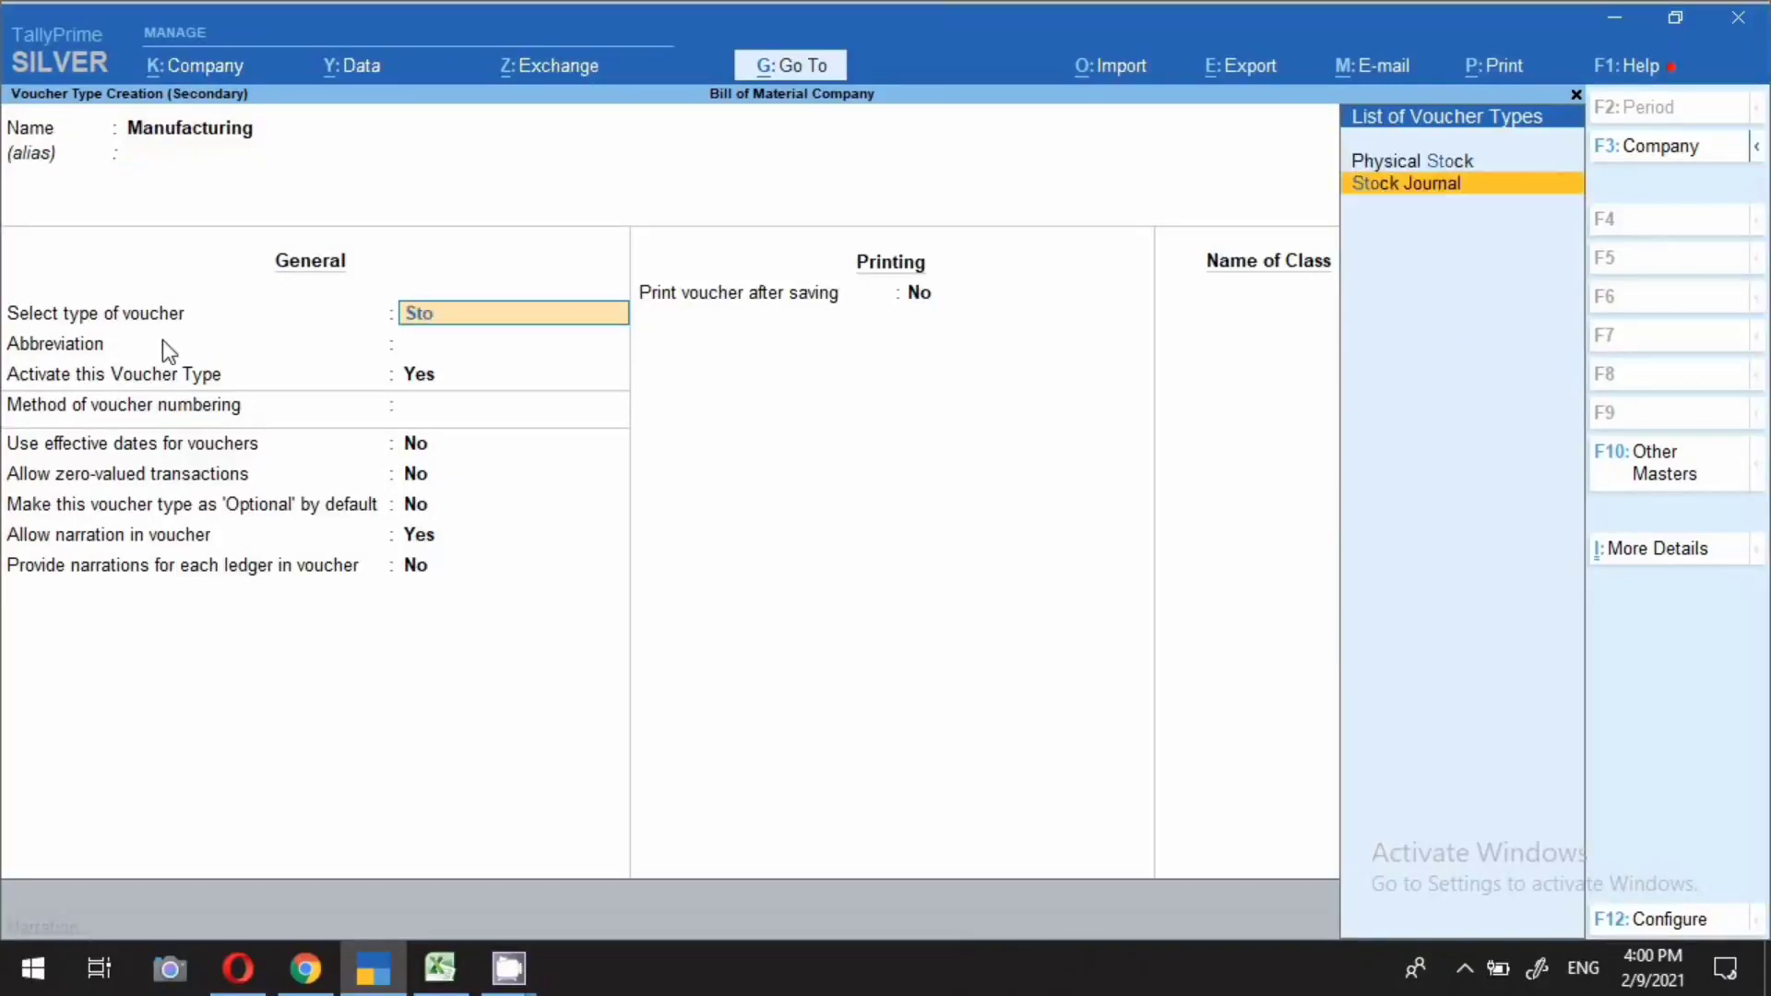
pyautogui.press('Return')
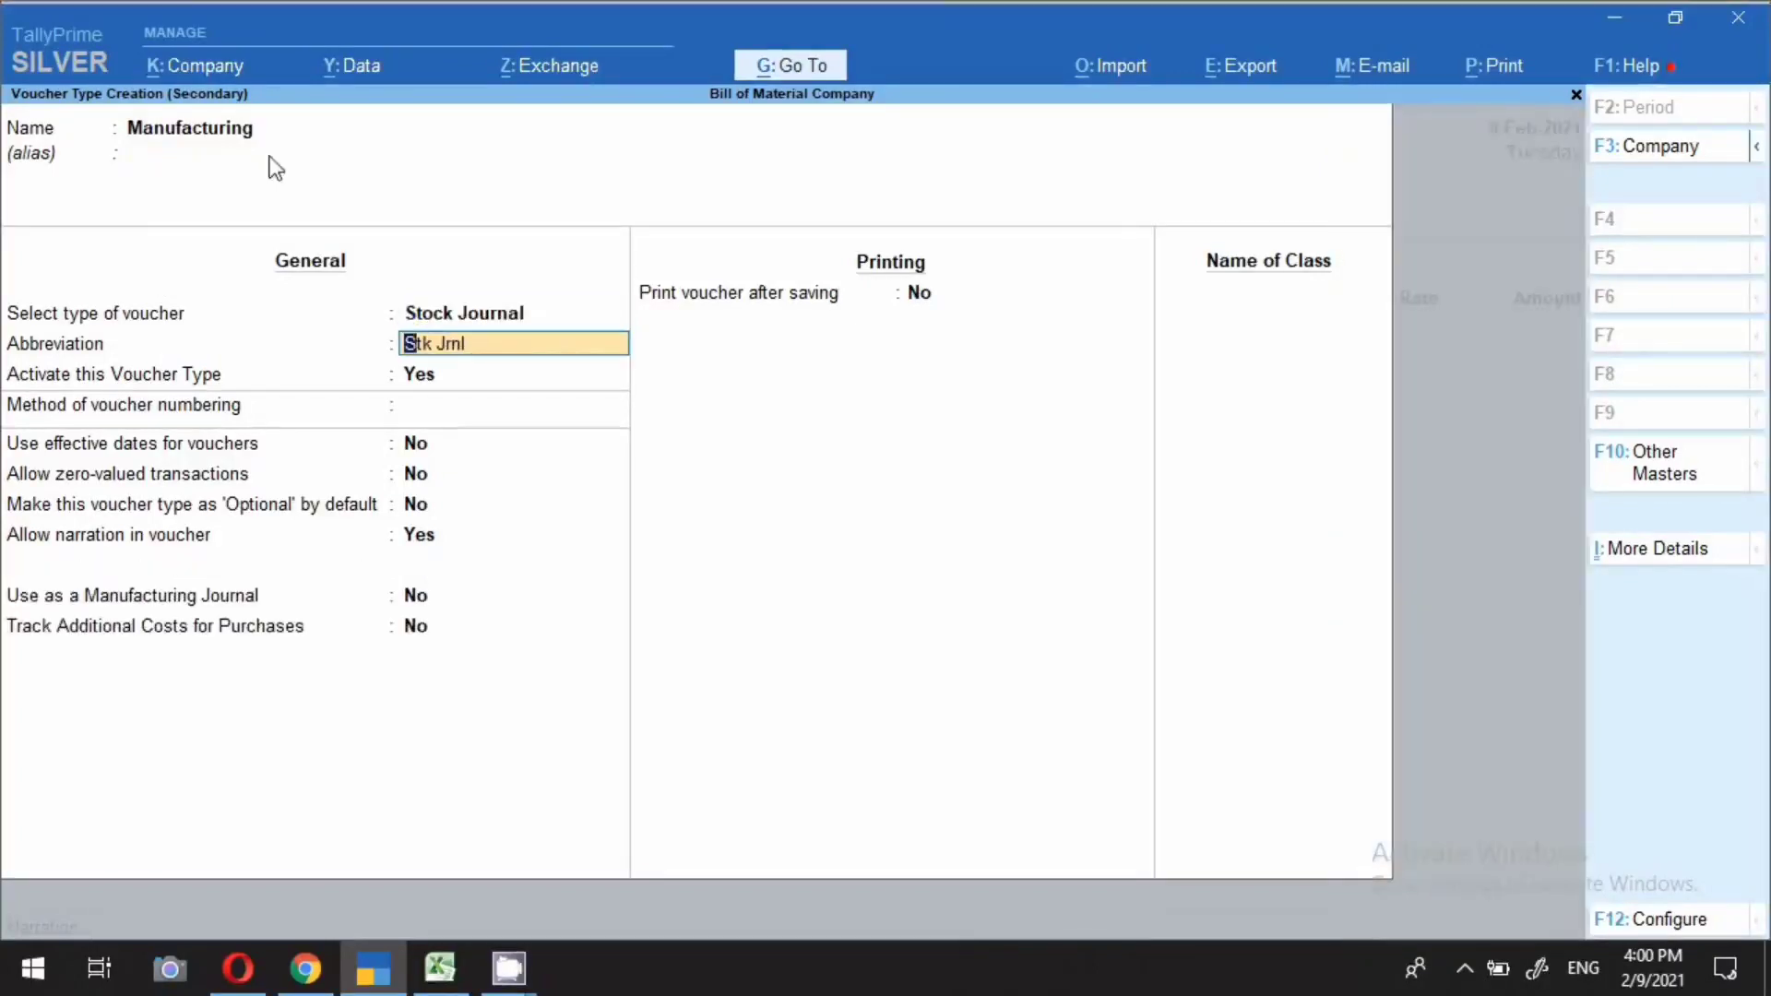
# Keep the default settings of the Manufacturing voucher type, enable its use as a Manufacturing Journal and save it
pyautogui.press('Return')
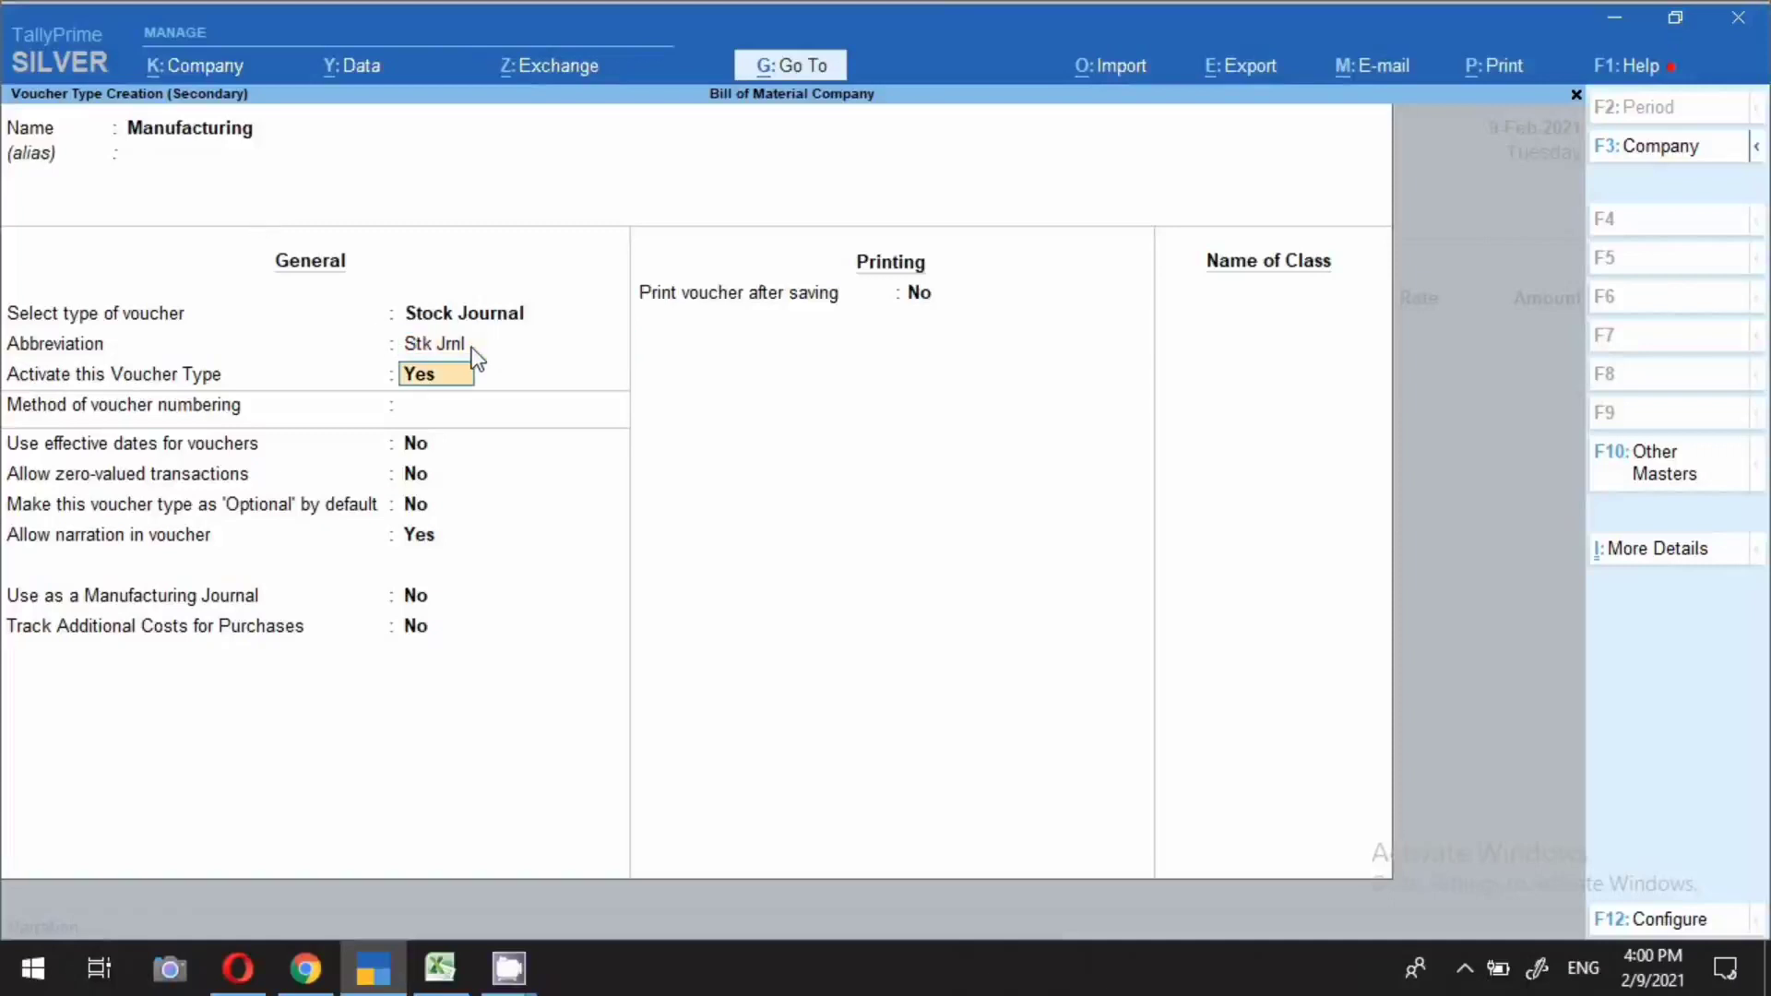
pyautogui.press('Return')
pyautogui.press('Return')
pyautogui.press('Return')
pyautogui.press('Return')
pyautogui.press('Return')
pyautogui.press('Return')
pyautogui.press('Return')
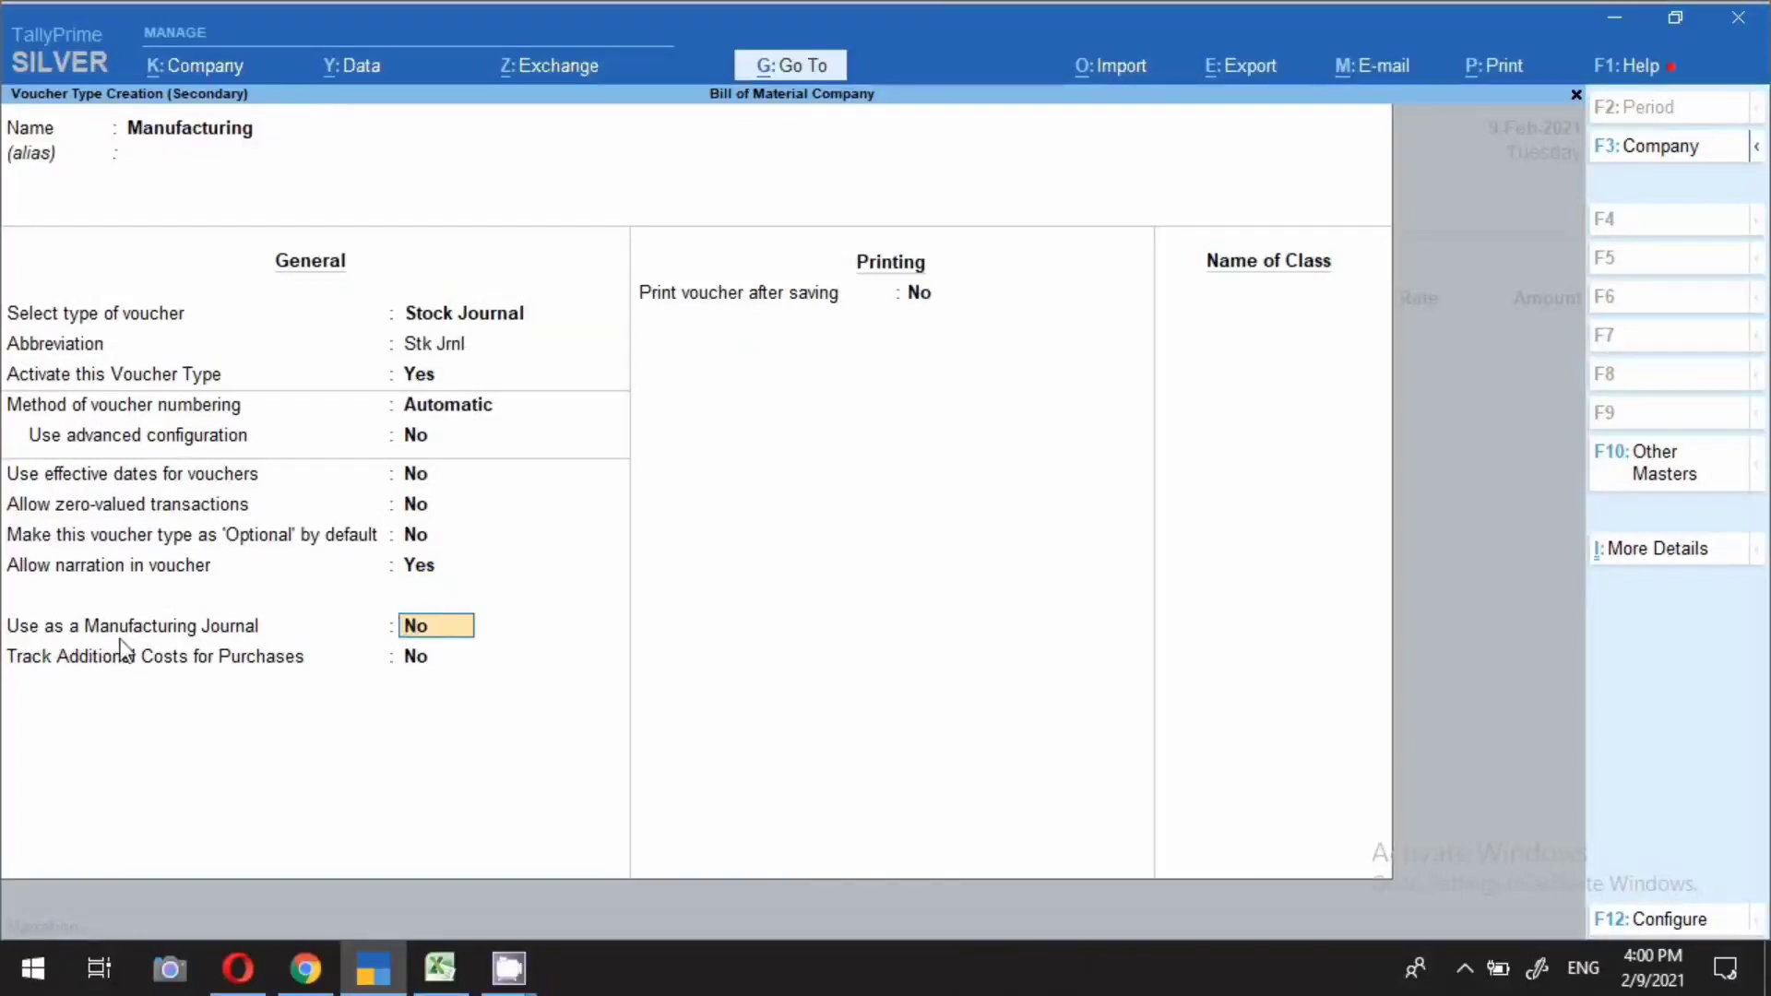
pyautogui.write('y')
pyautogui.press('Return')
pyautogui.press('Return')
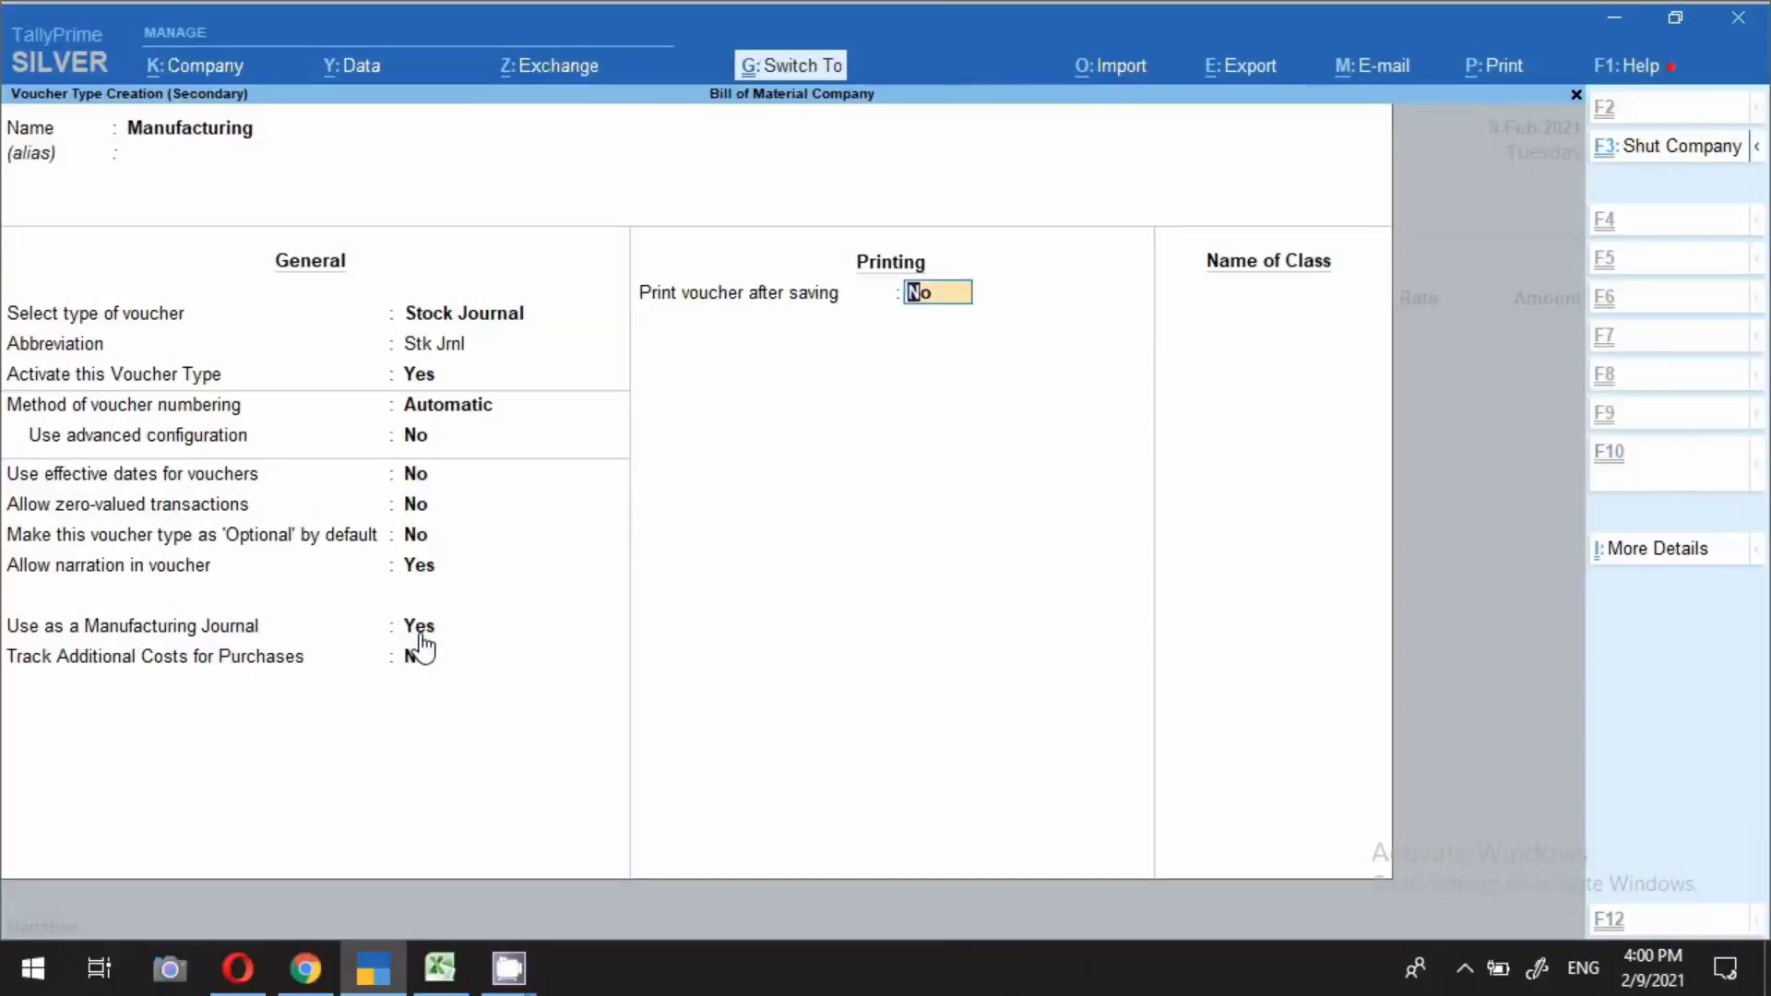
pyautogui.hotkey('ctrl', 'a')
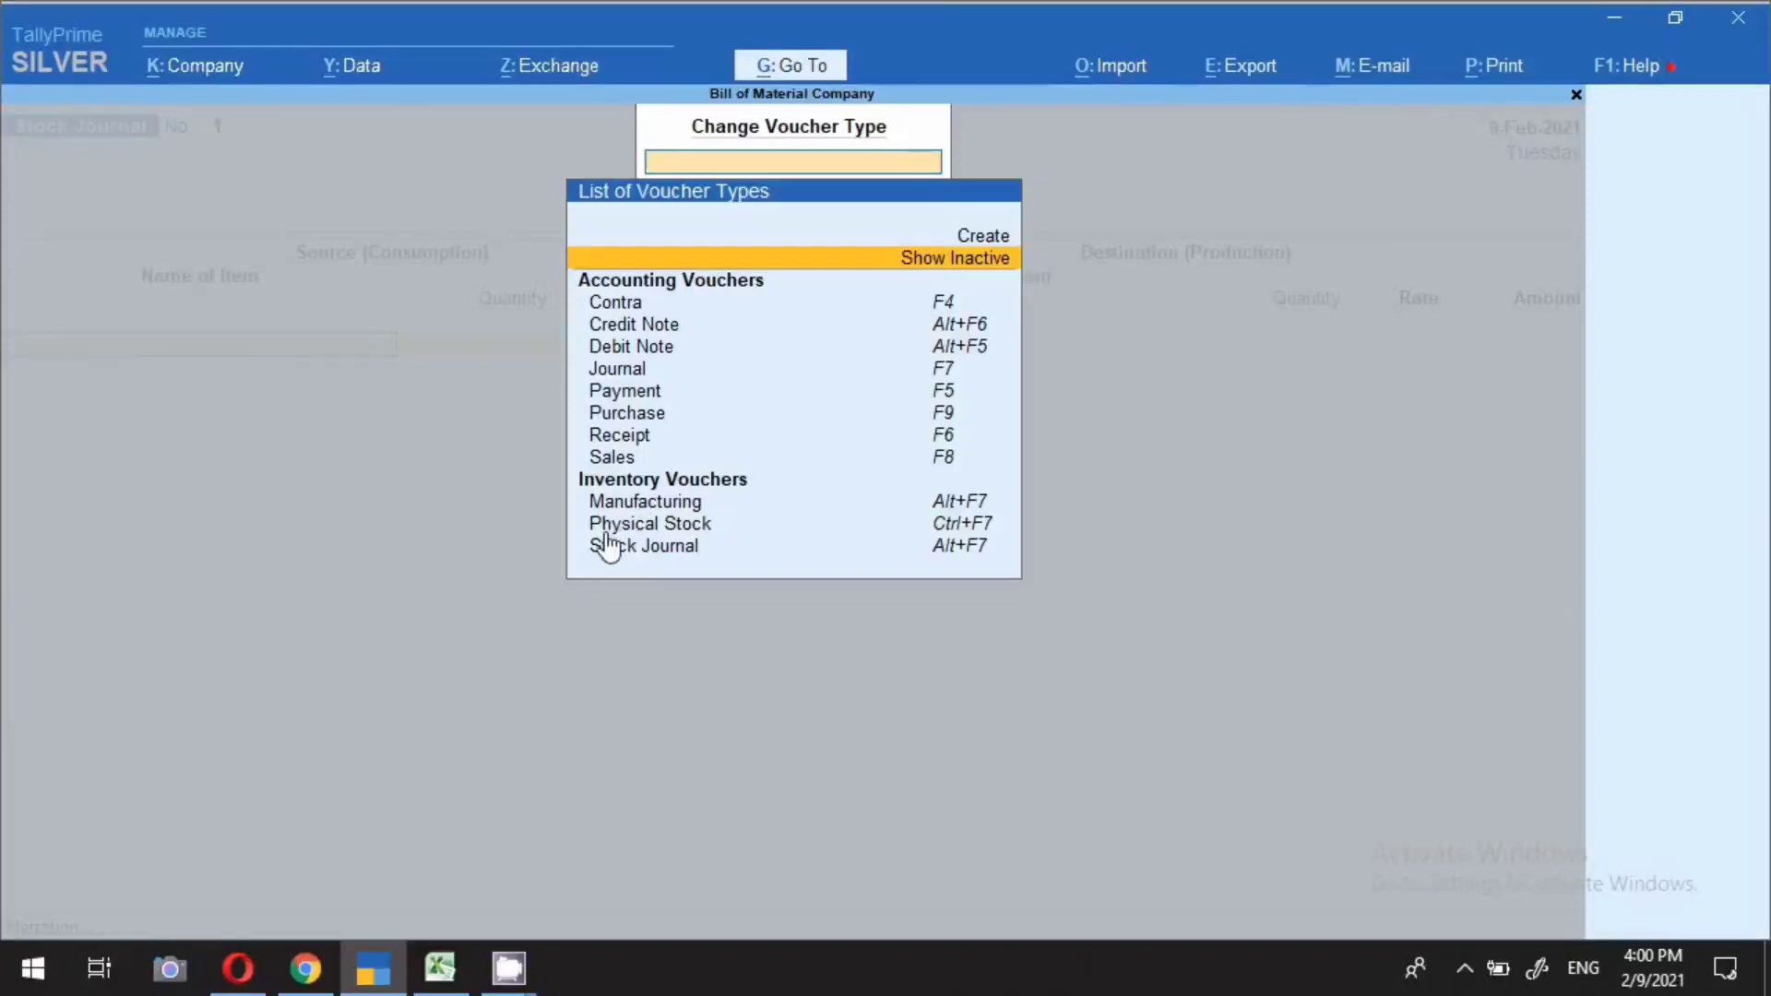
# Start a Manufacturing inventory voucher and set its date to 9-Feb-2021
pyautogui.click(613, 506)
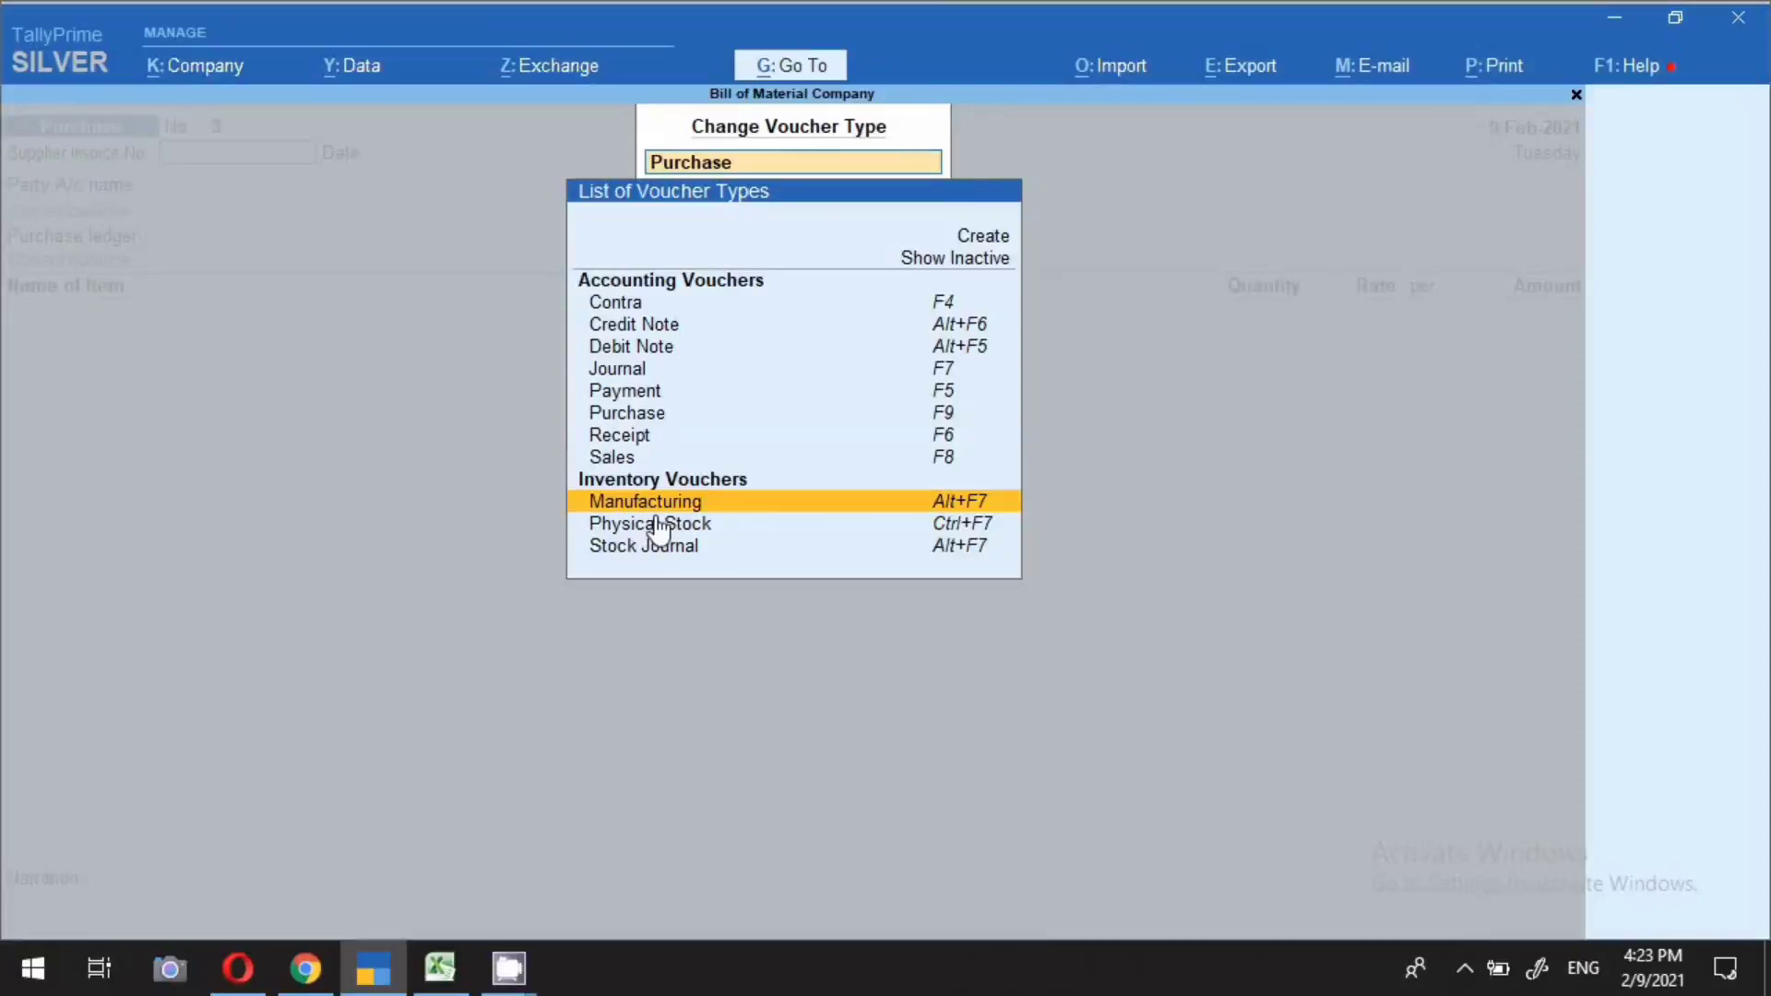
pyautogui.click(655, 513)
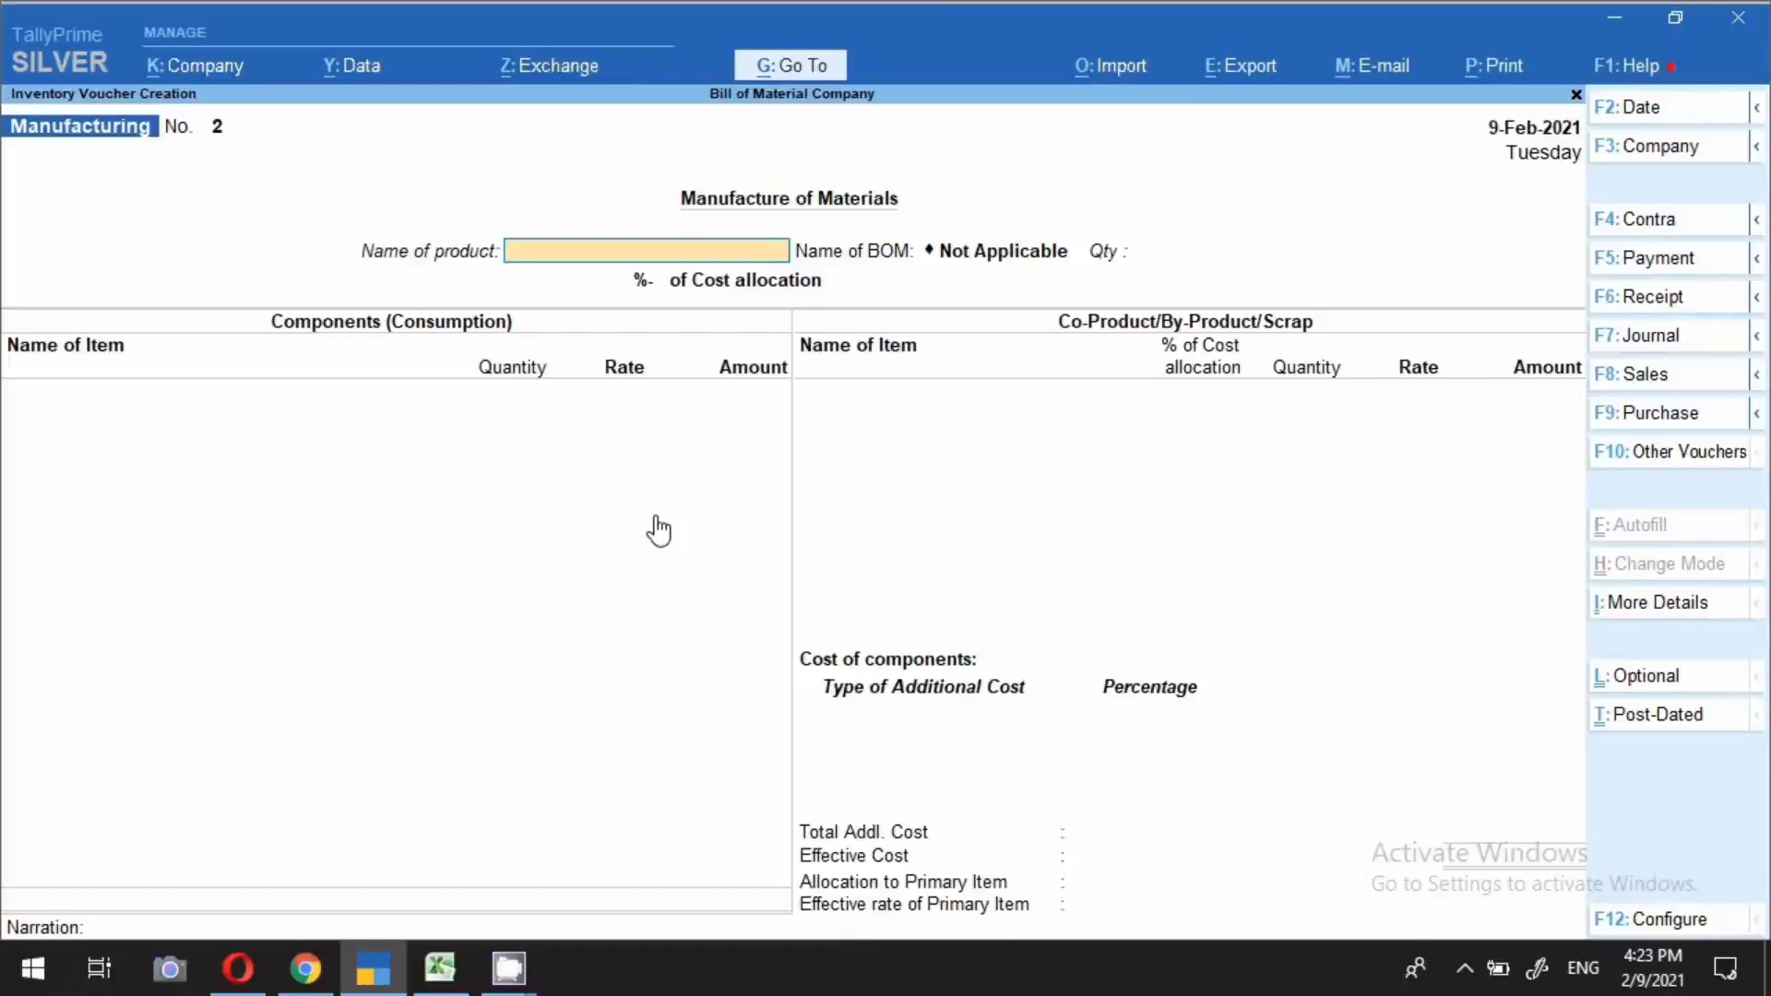
pyautogui.press('F2')
pyautogui.write('9.2')
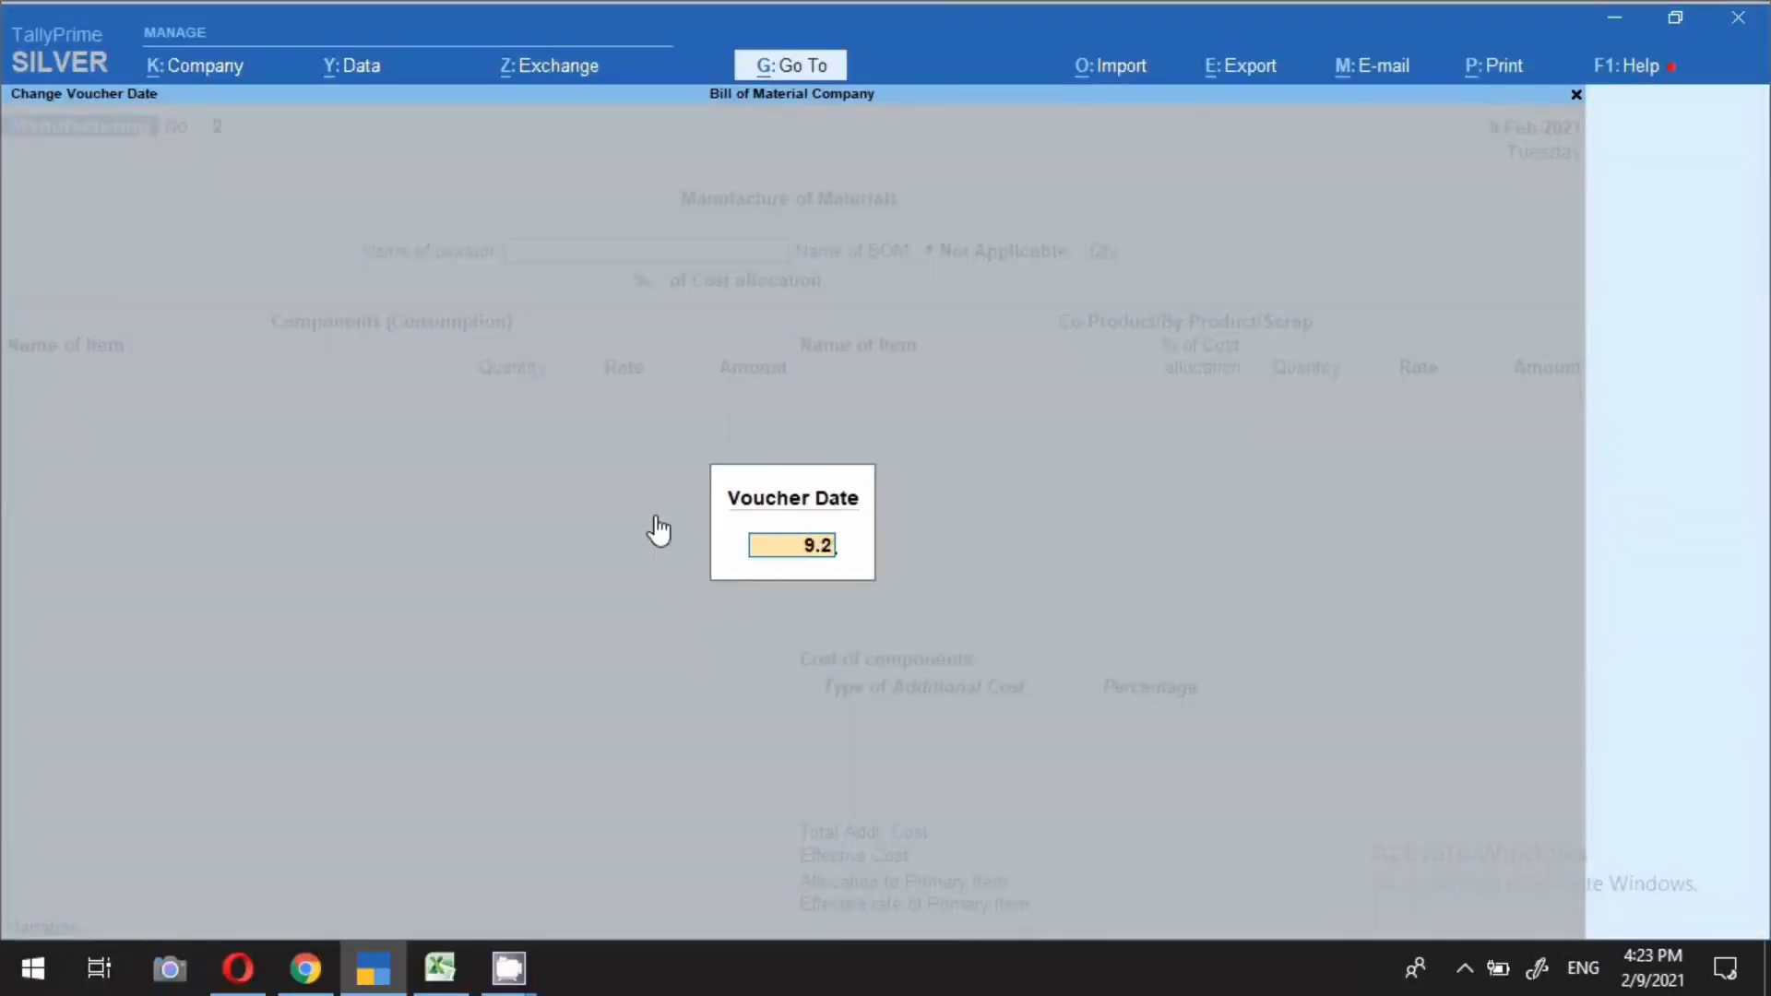
pyautogui.press('Return')
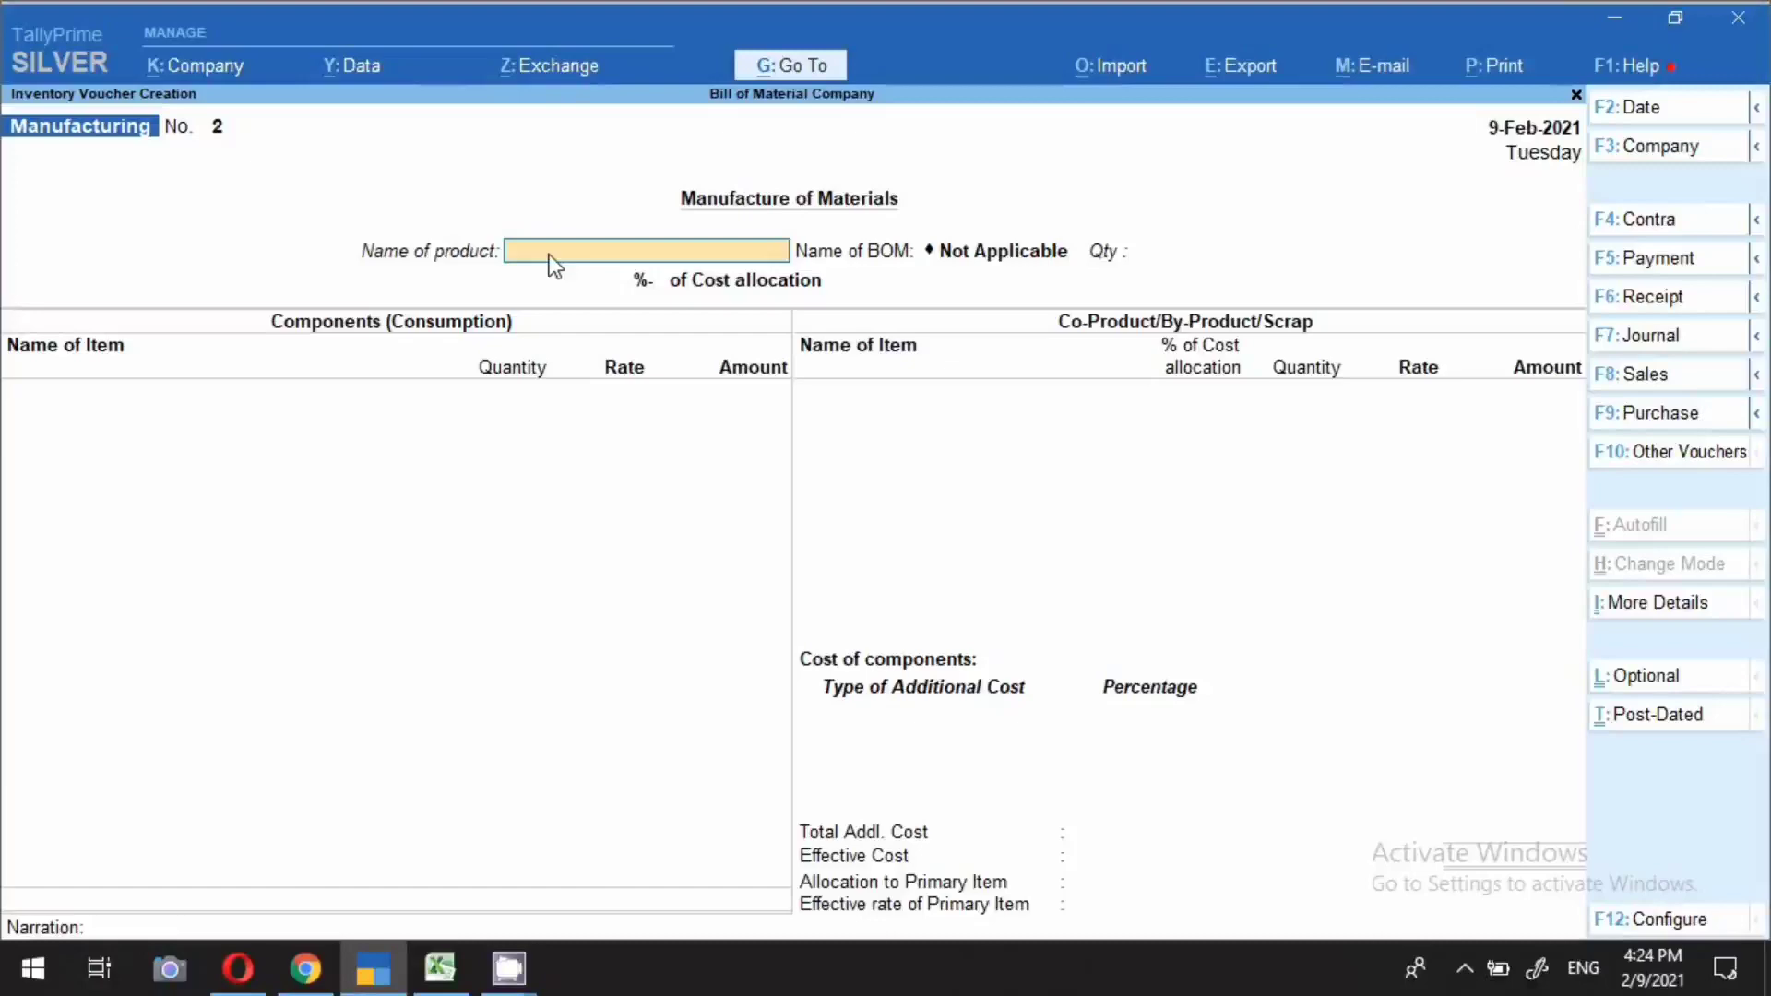
# Select White Iron as the product to manufacture, using the Sumna Education Hub BOM
pyautogui.hotkey('alt', 'Tab')
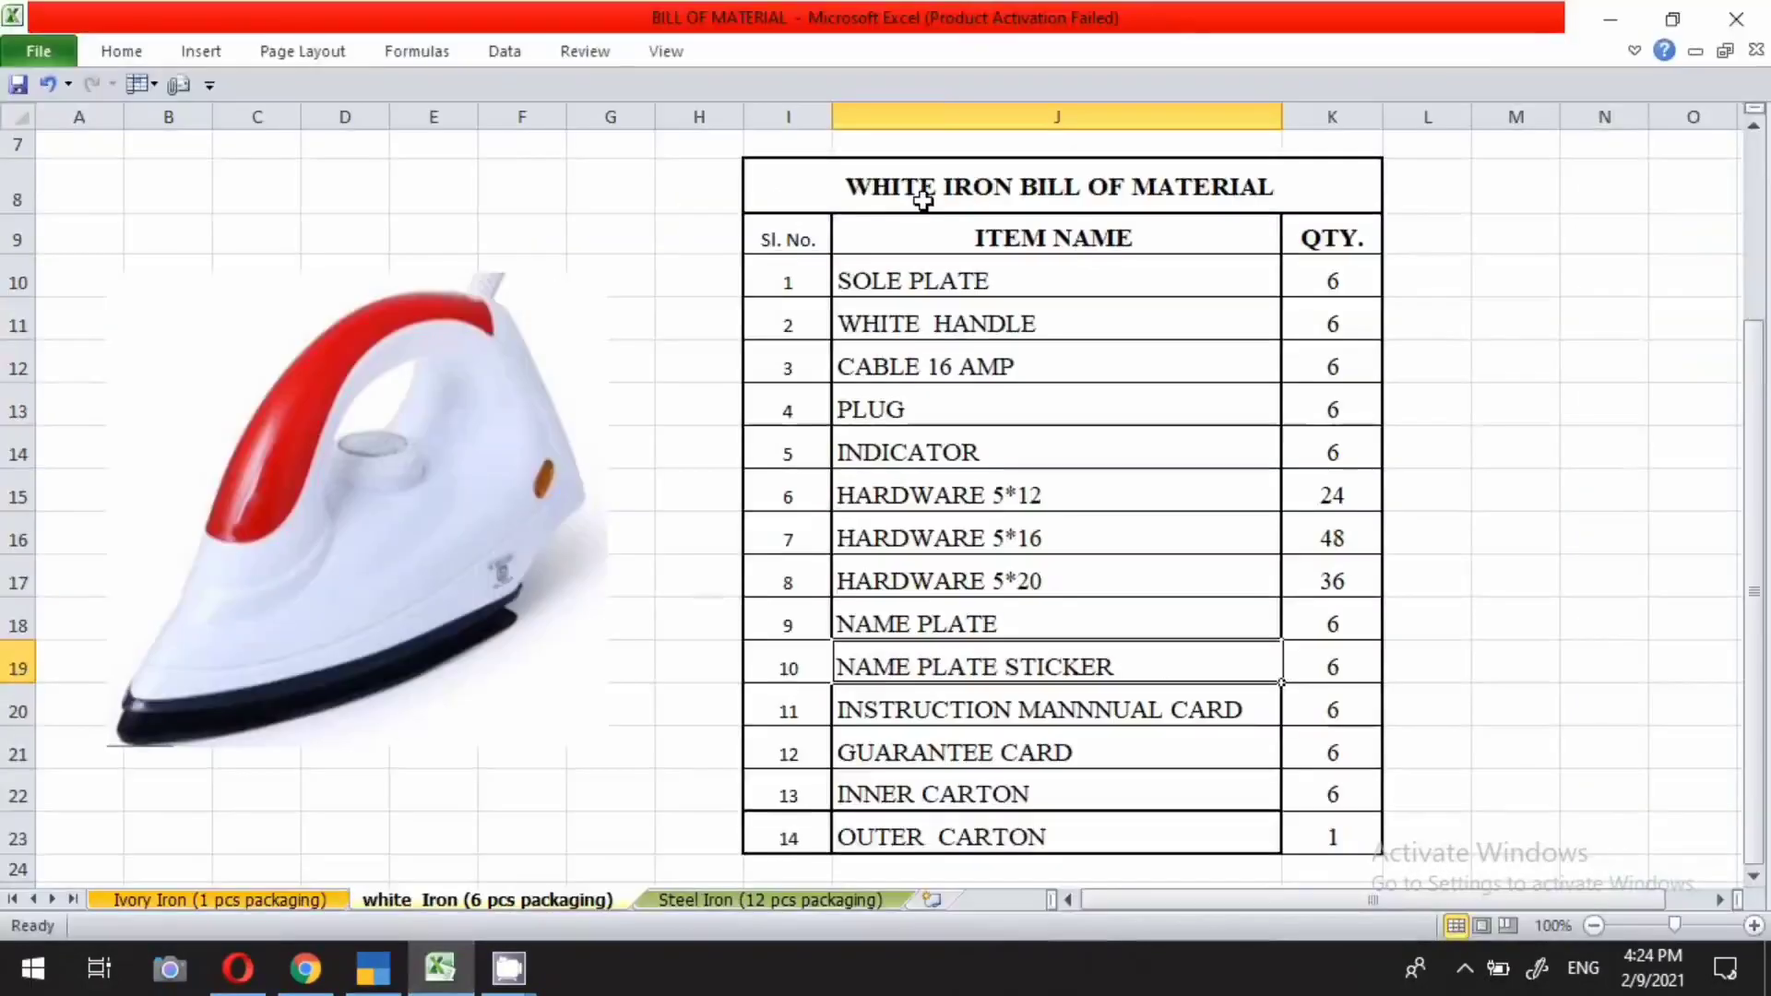
pyautogui.click(388, 980)
pyautogui.write('W')
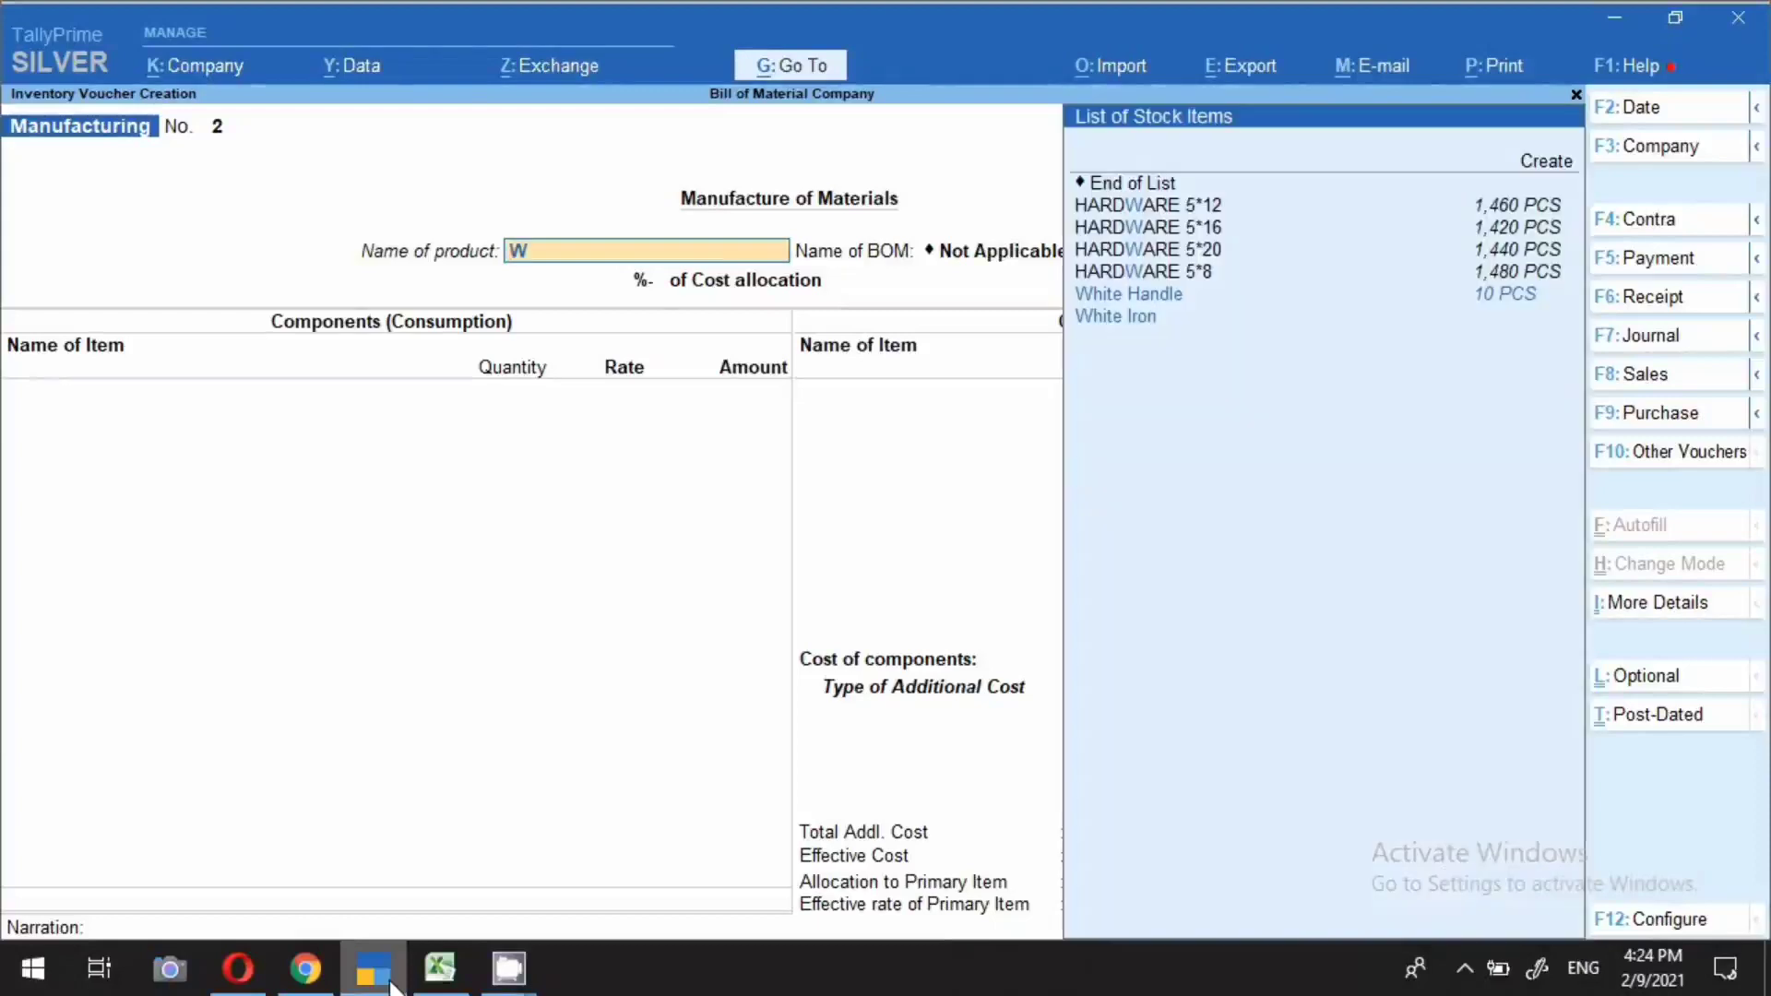
pyautogui.write('hi')
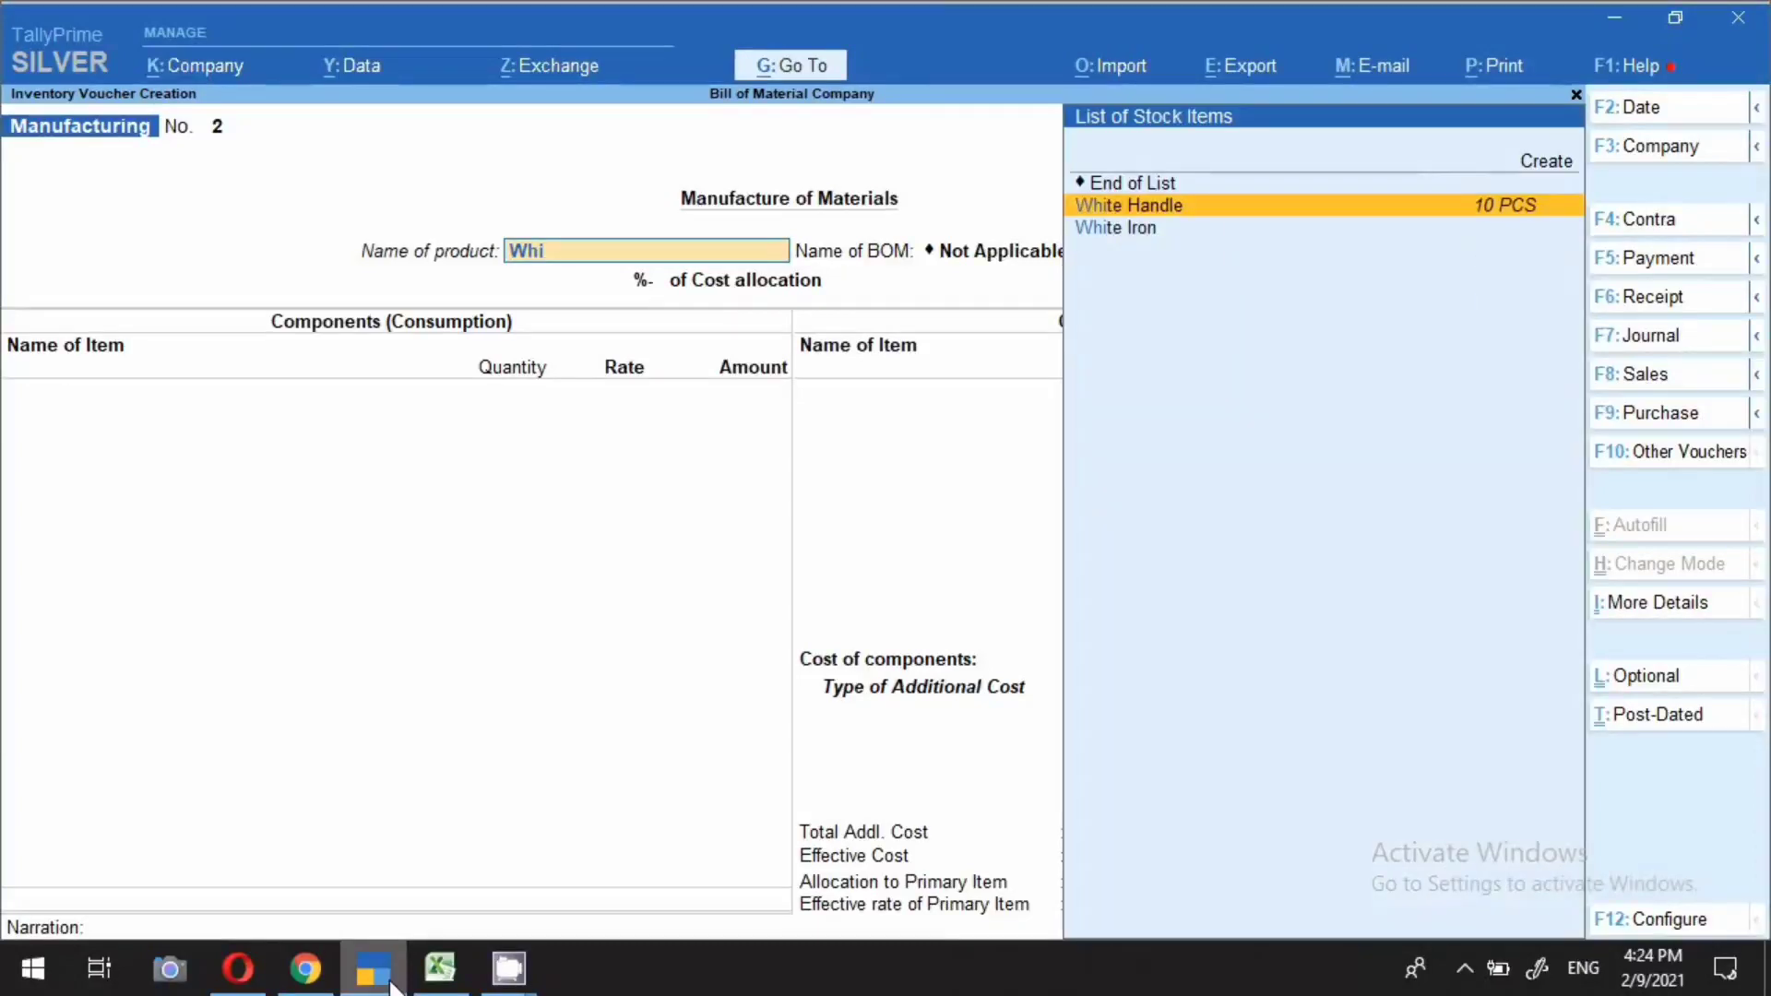
pyautogui.press('Down')
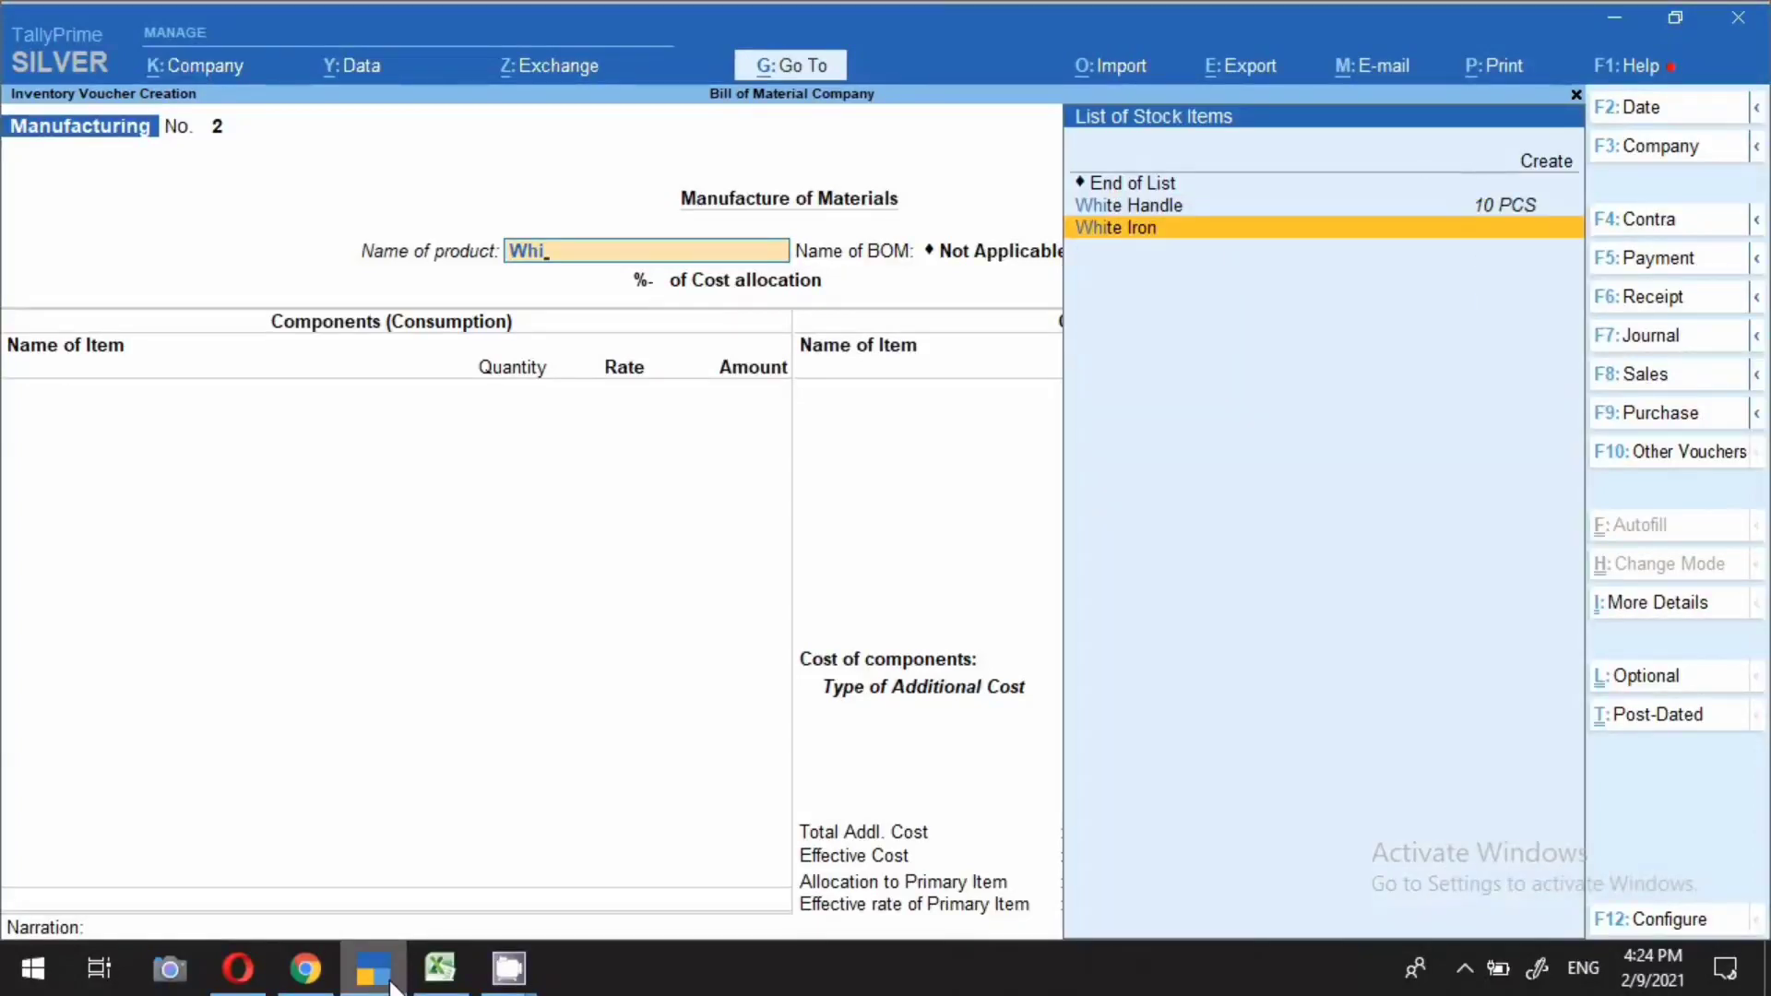
pyautogui.press('Return')
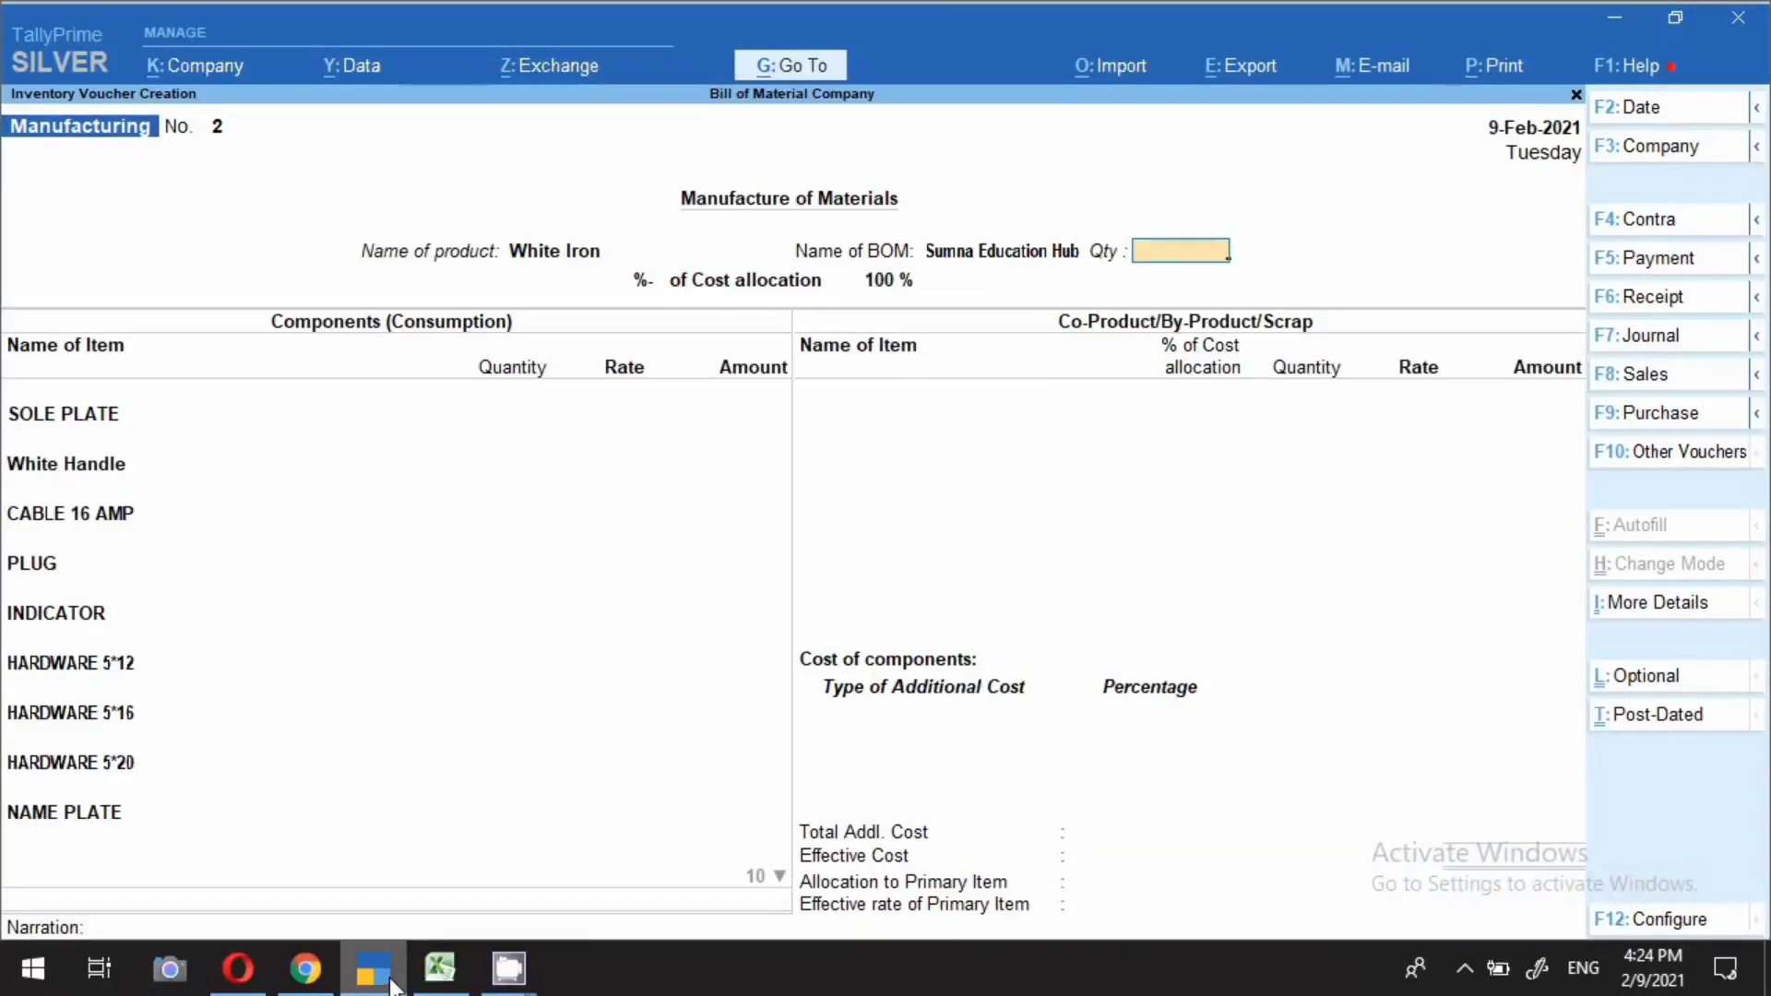
# Check the White Iron bill of material in the Excel workbook, then return to TallyPrime and set the production quantity to 6 PCS
pyautogui.moveTo(431, 985)
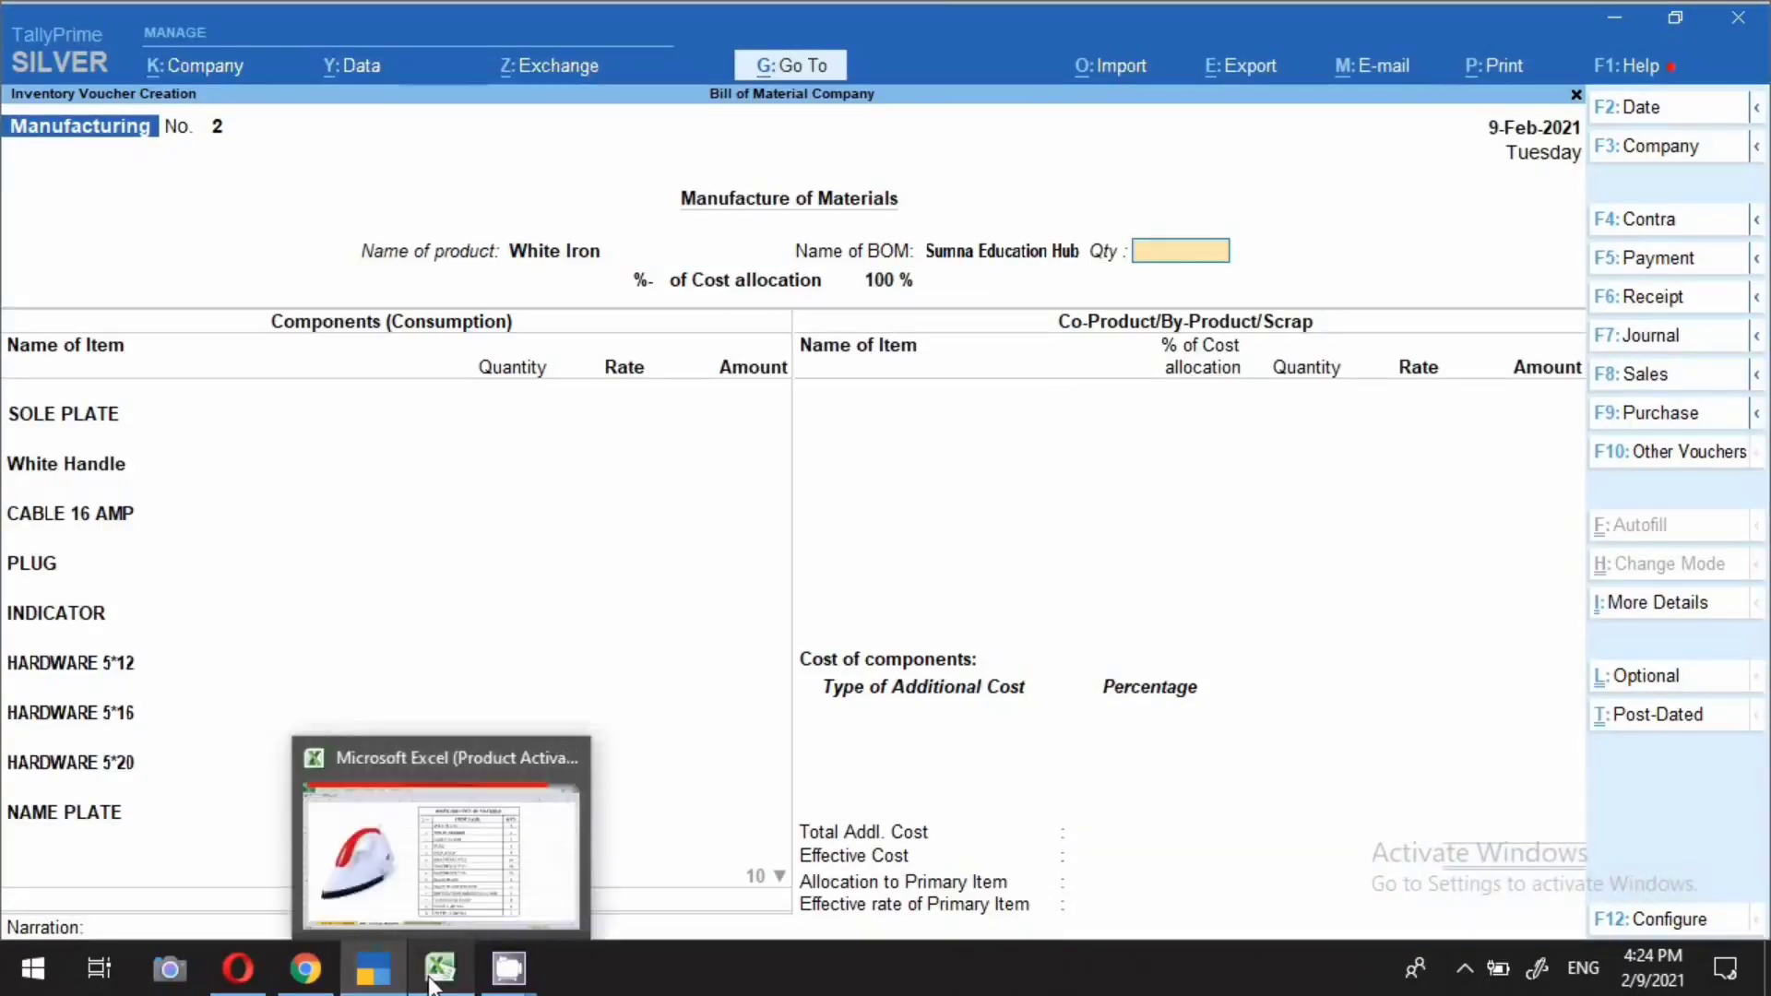
pyautogui.click(436, 912)
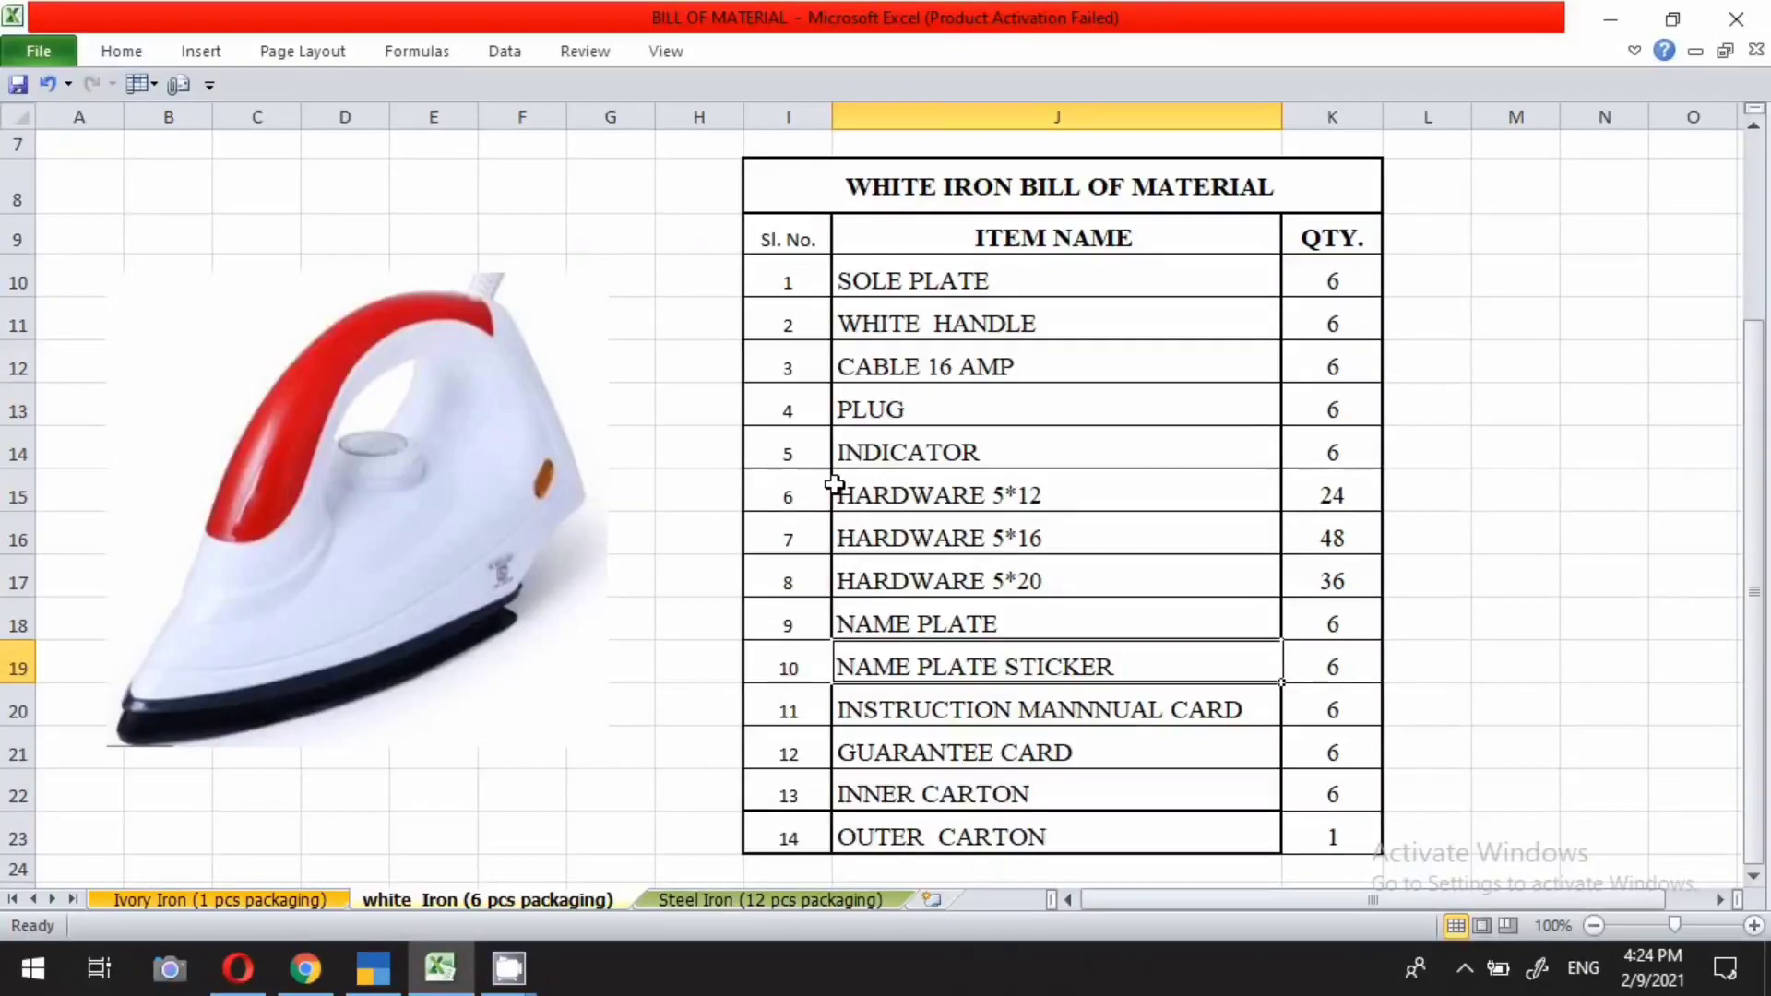
pyautogui.click(373, 969)
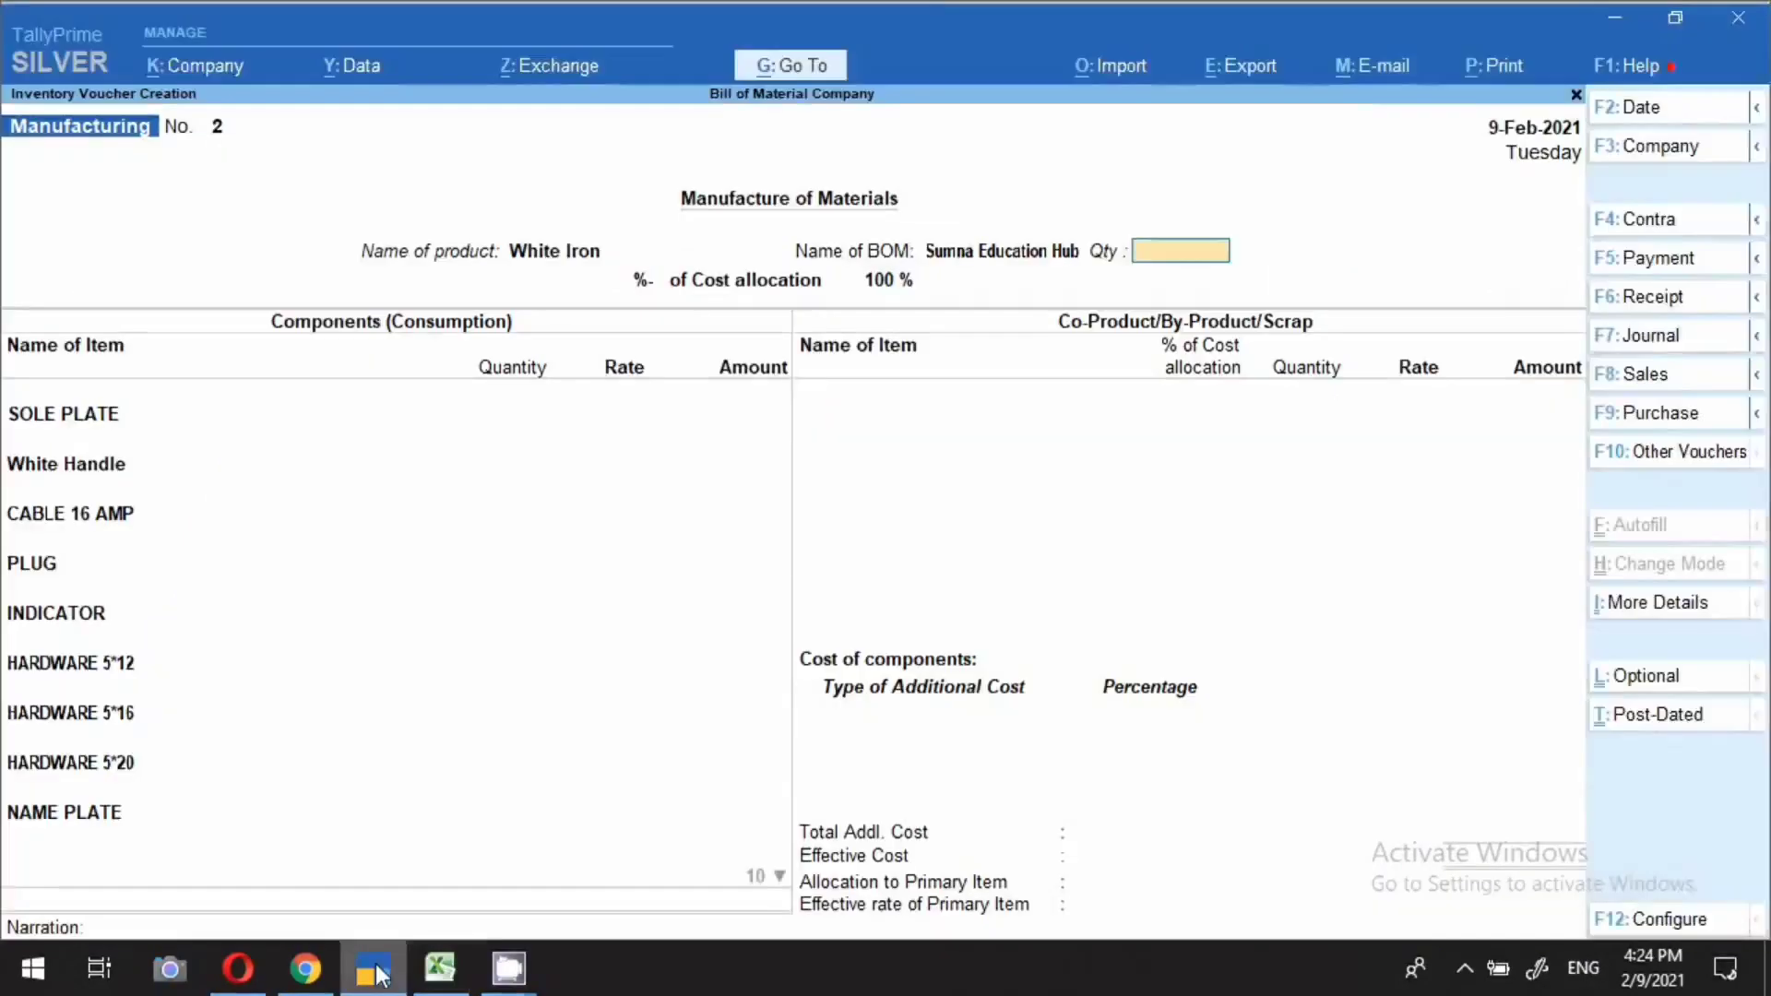
pyautogui.write('6')
pyautogui.press('Return')
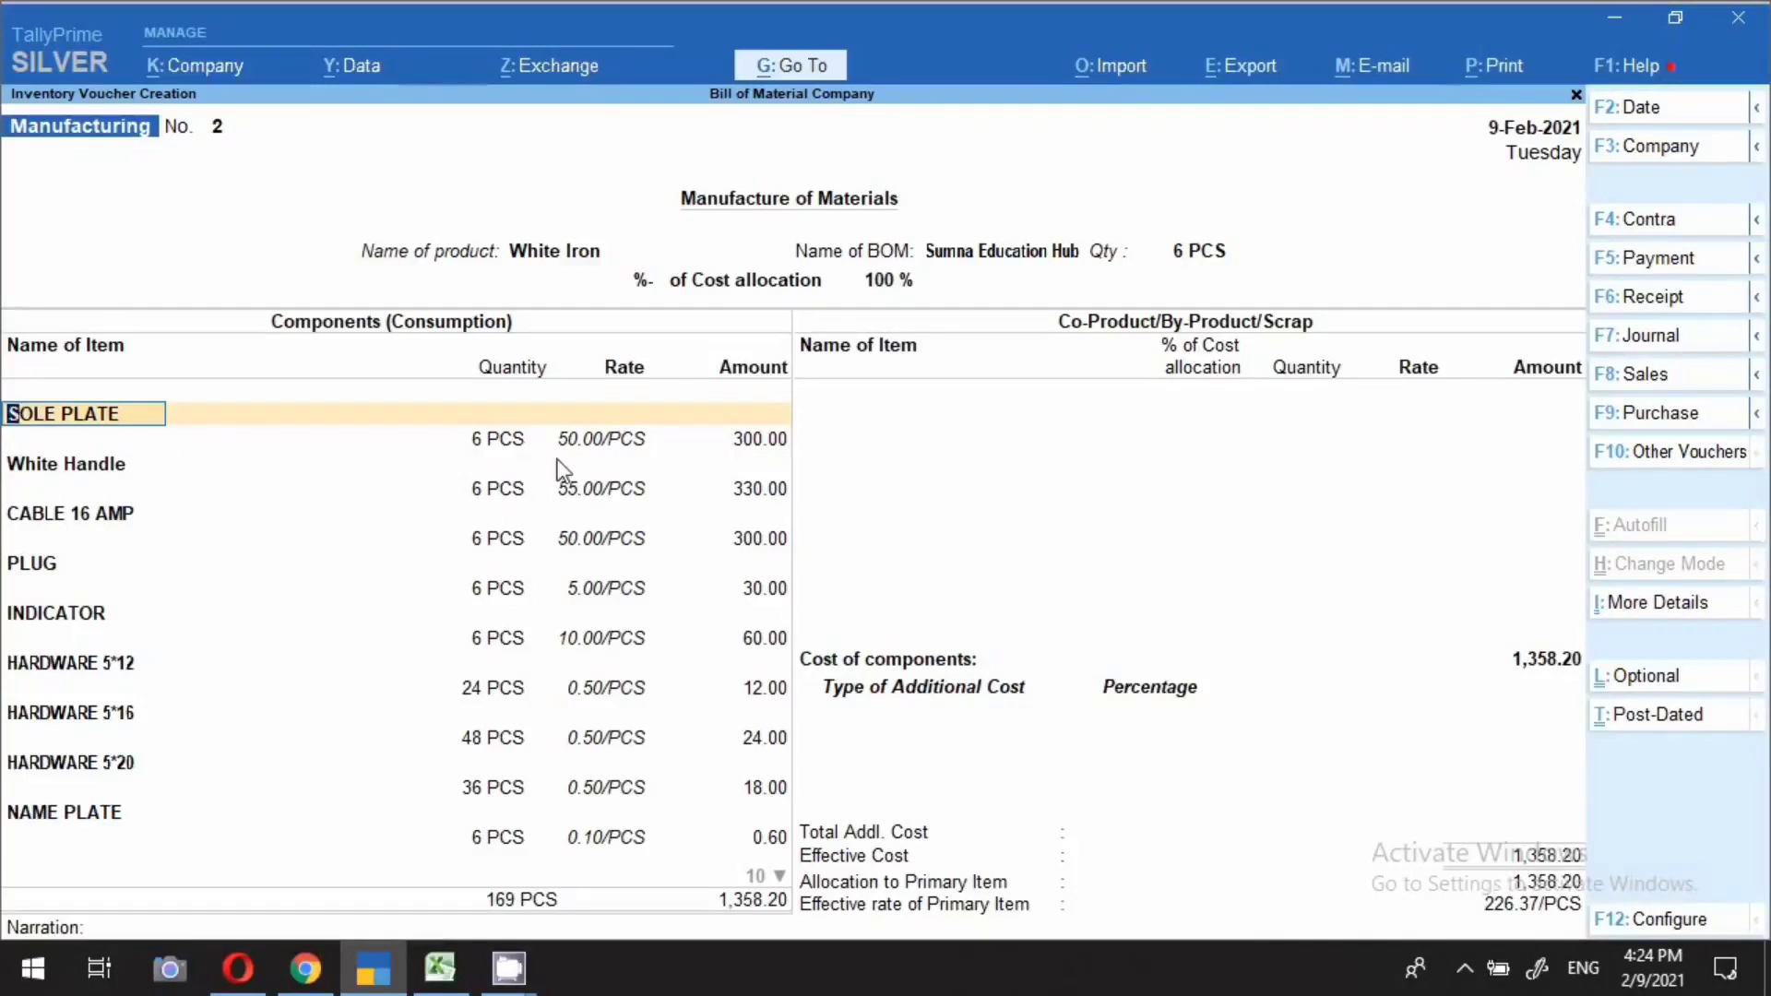
# Accept the White Iron component lines with their filled-in quantities and rates, and save the manufacturing voucher
pyautogui.press('Return')
pyautogui.press('Return')
pyautogui.press('Return')
pyautogui.press('Return')
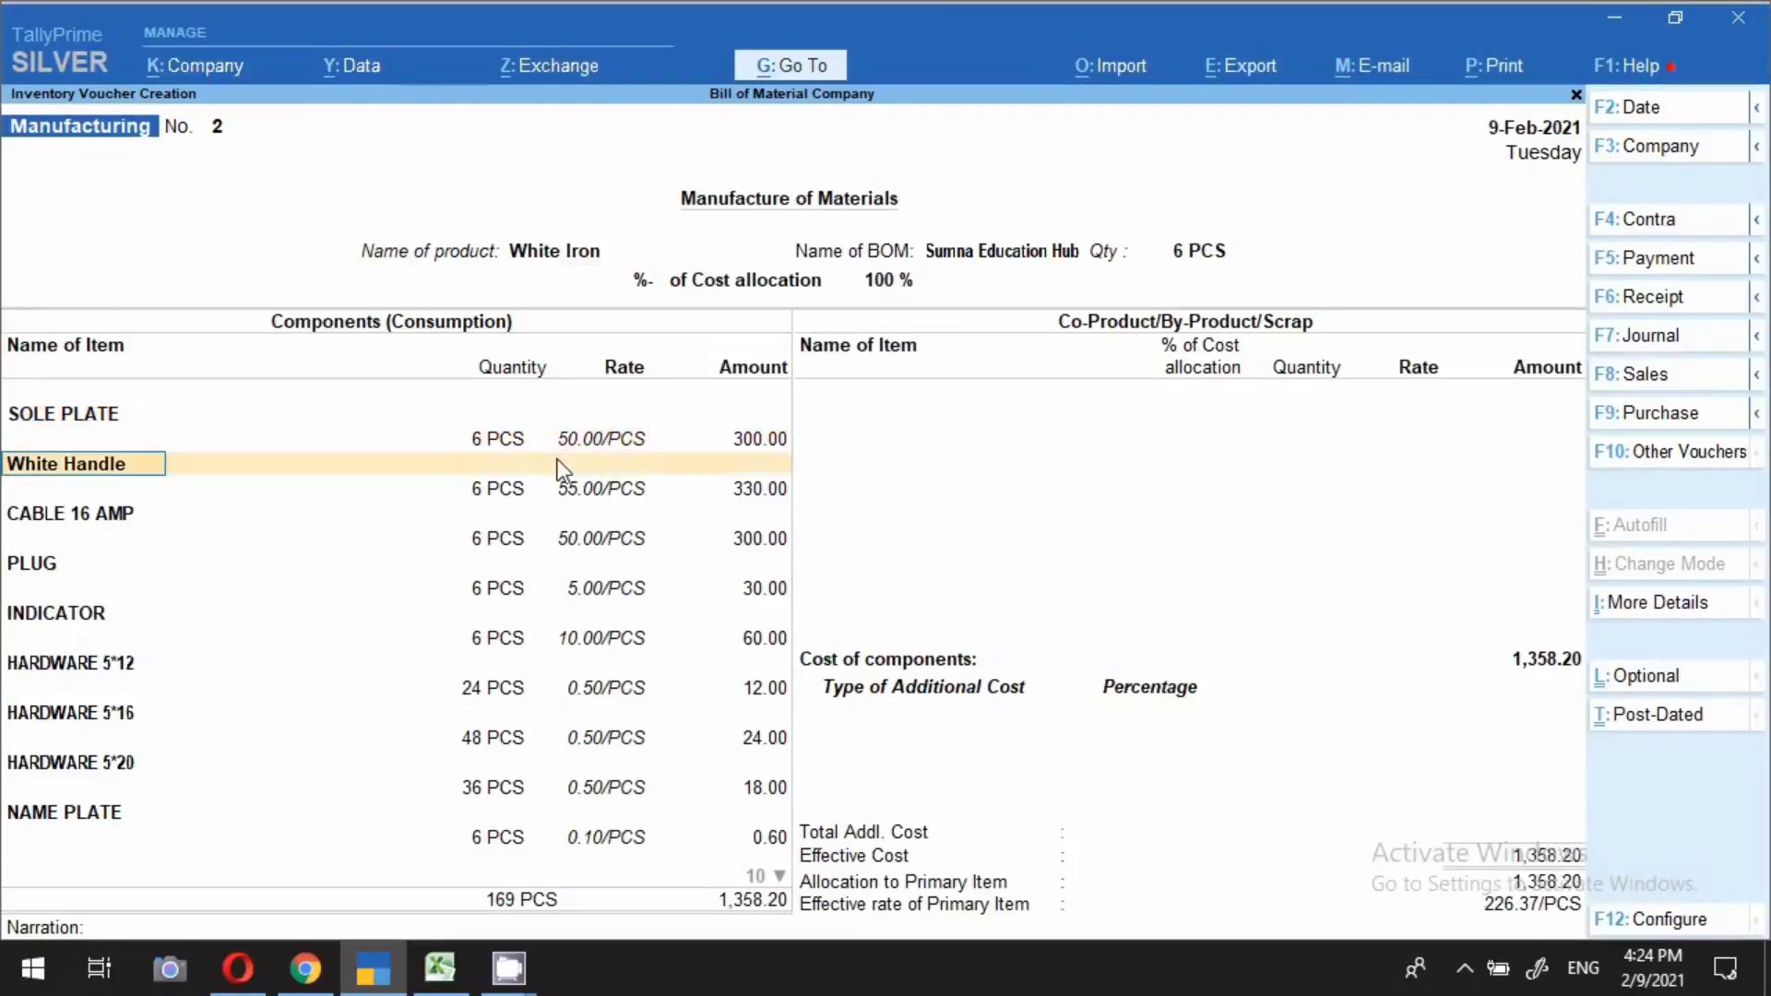
pyautogui.press('Return')
pyautogui.press('Return')
pyautogui.press('Return')
pyautogui.press('Return')
pyautogui.press('Return')
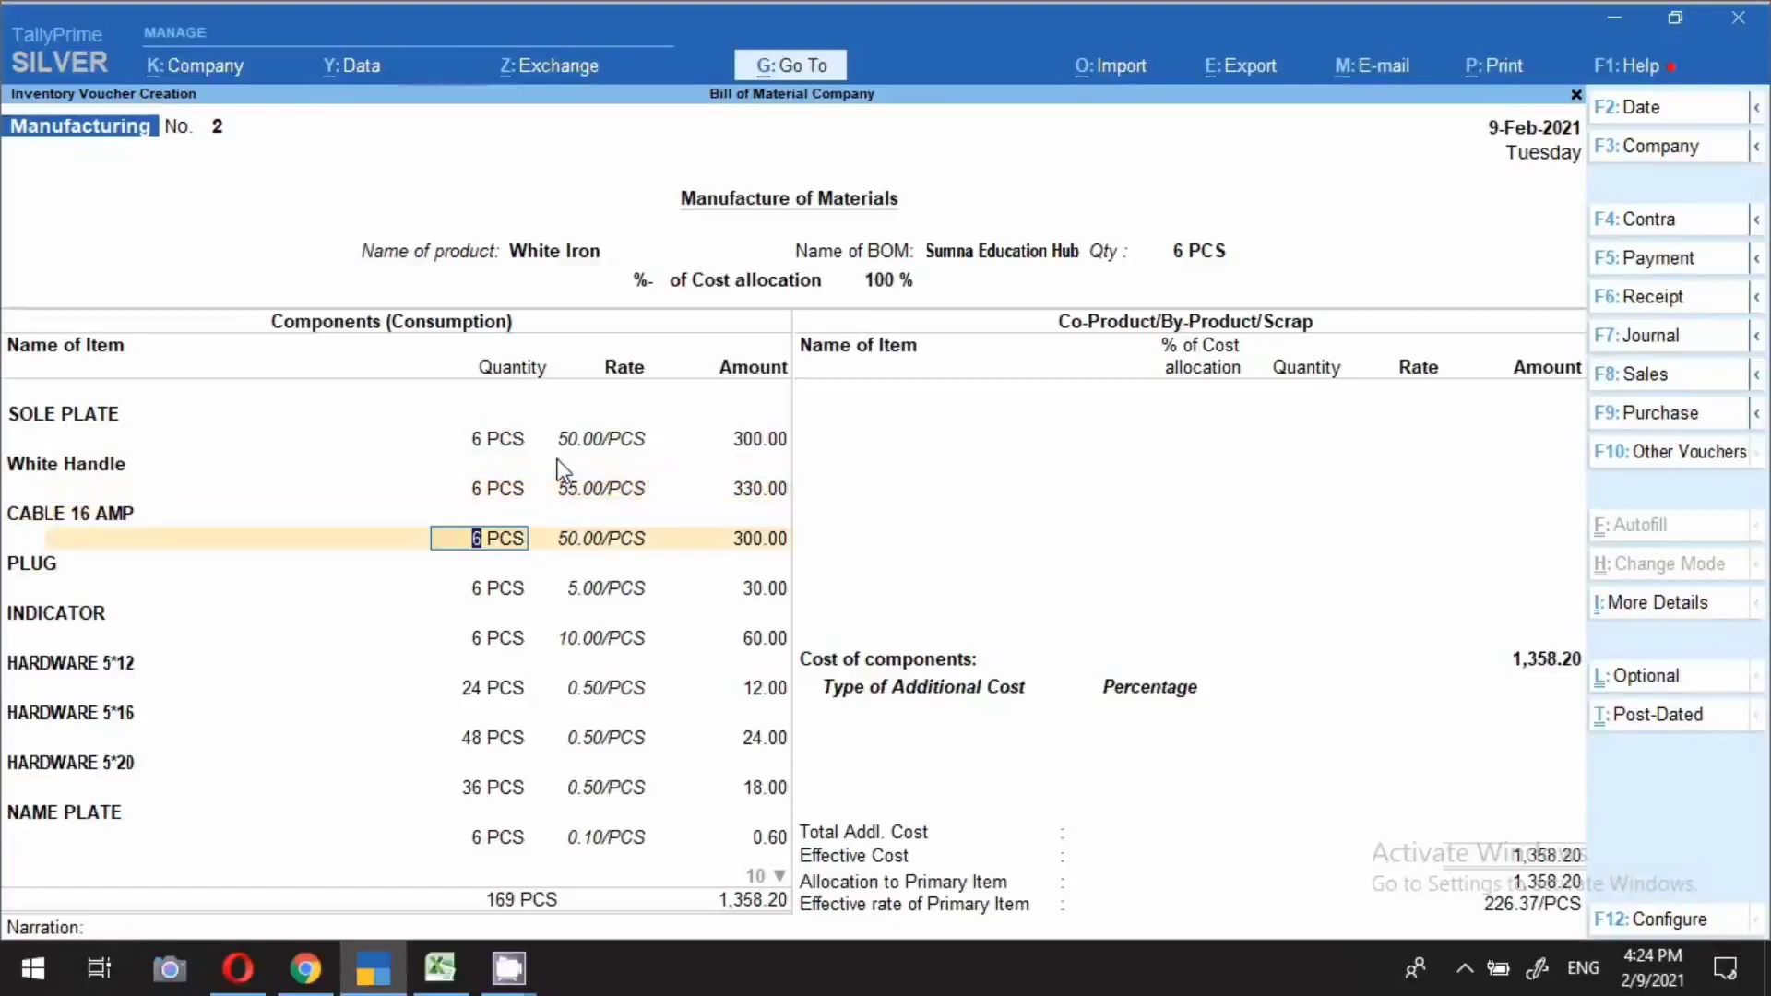
pyautogui.press('Return')
pyautogui.press('Return')
pyautogui.press('Return')
pyautogui.press('Return')
pyautogui.press('Return')
pyautogui.press('Return')
pyautogui.press('Return')
pyautogui.press('Return')
pyautogui.press('Return')
pyautogui.press('Return')
pyautogui.press('Return')
pyautogui.press('Return')
pyautogui.press('Return')
pyautogui.press('Return')
pyautogui.press('Return')
pyautogui.press('Return')
pyautogui.press('Return')
pyautogui.press('Return')
pyautogui.press('Return')
pyautogui.press('Return')
pyautogui.press('Return')
pyautogui.press('Return')
pyautogui.press('Return')
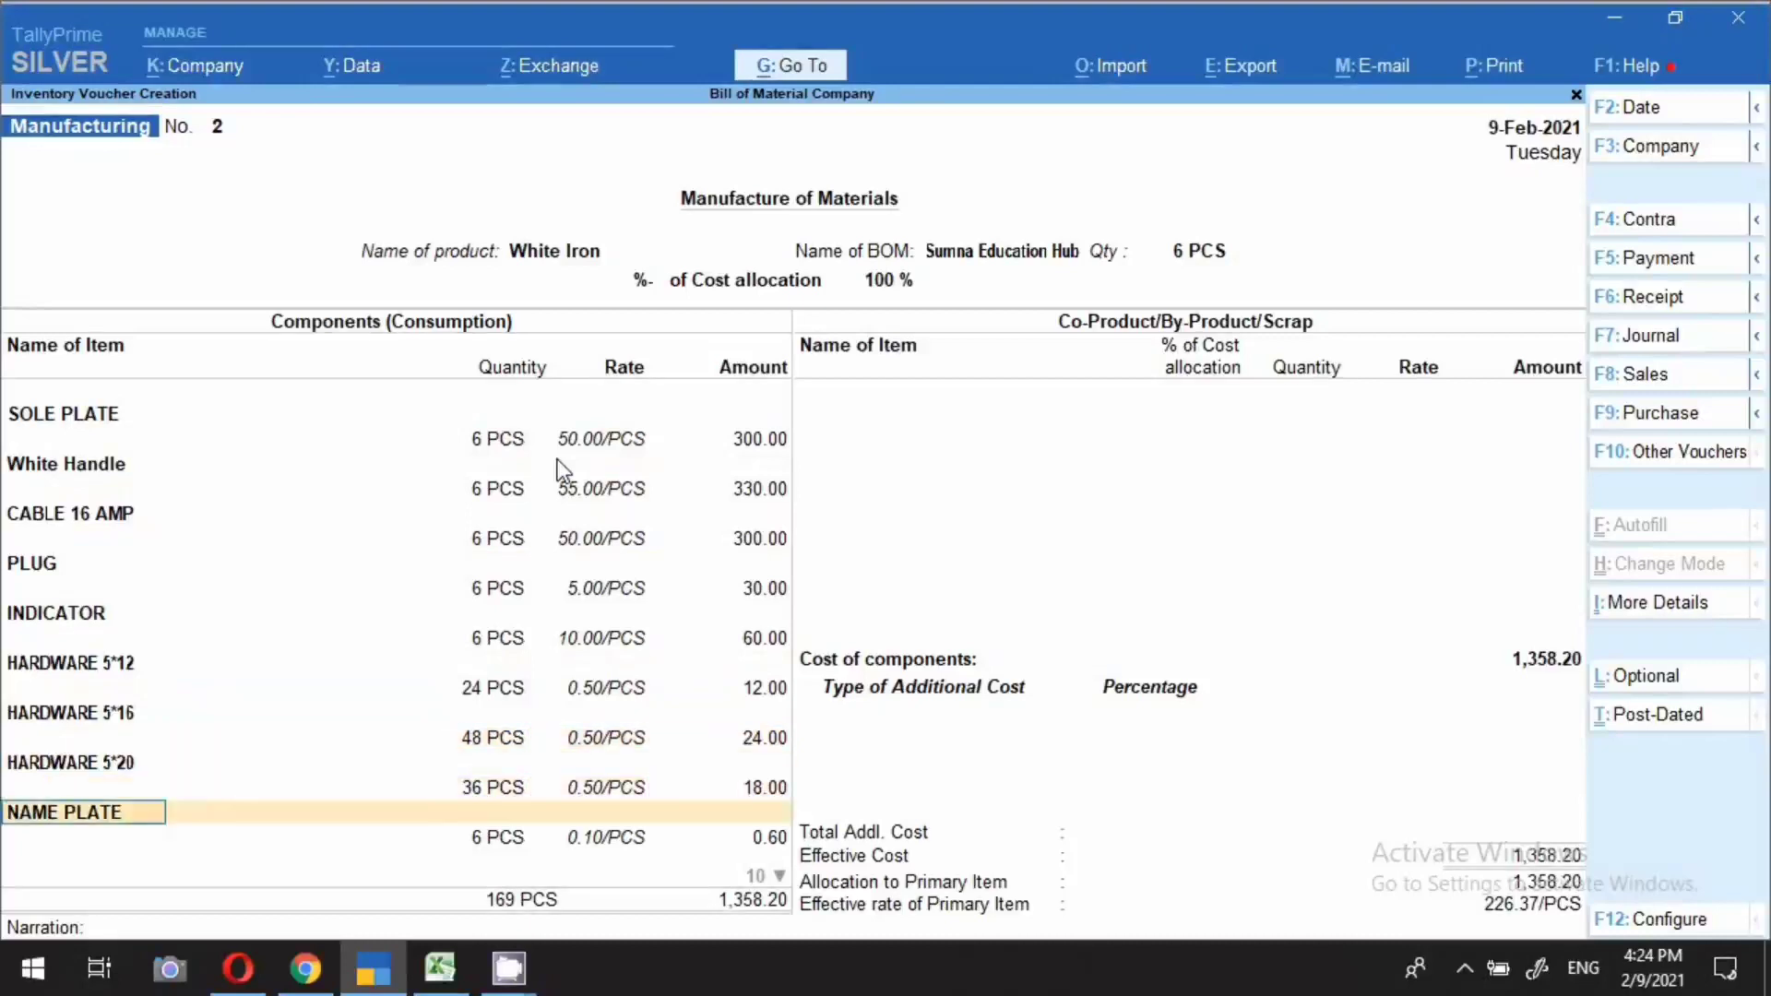
pyautogui.press('Return')
pyautogui.press('Return')
pyautogui.press('Return')
pyautogui.press('Return')
pyautogui.press('Return')
pyautogui.press('Return')
pyautogui.press('Return')
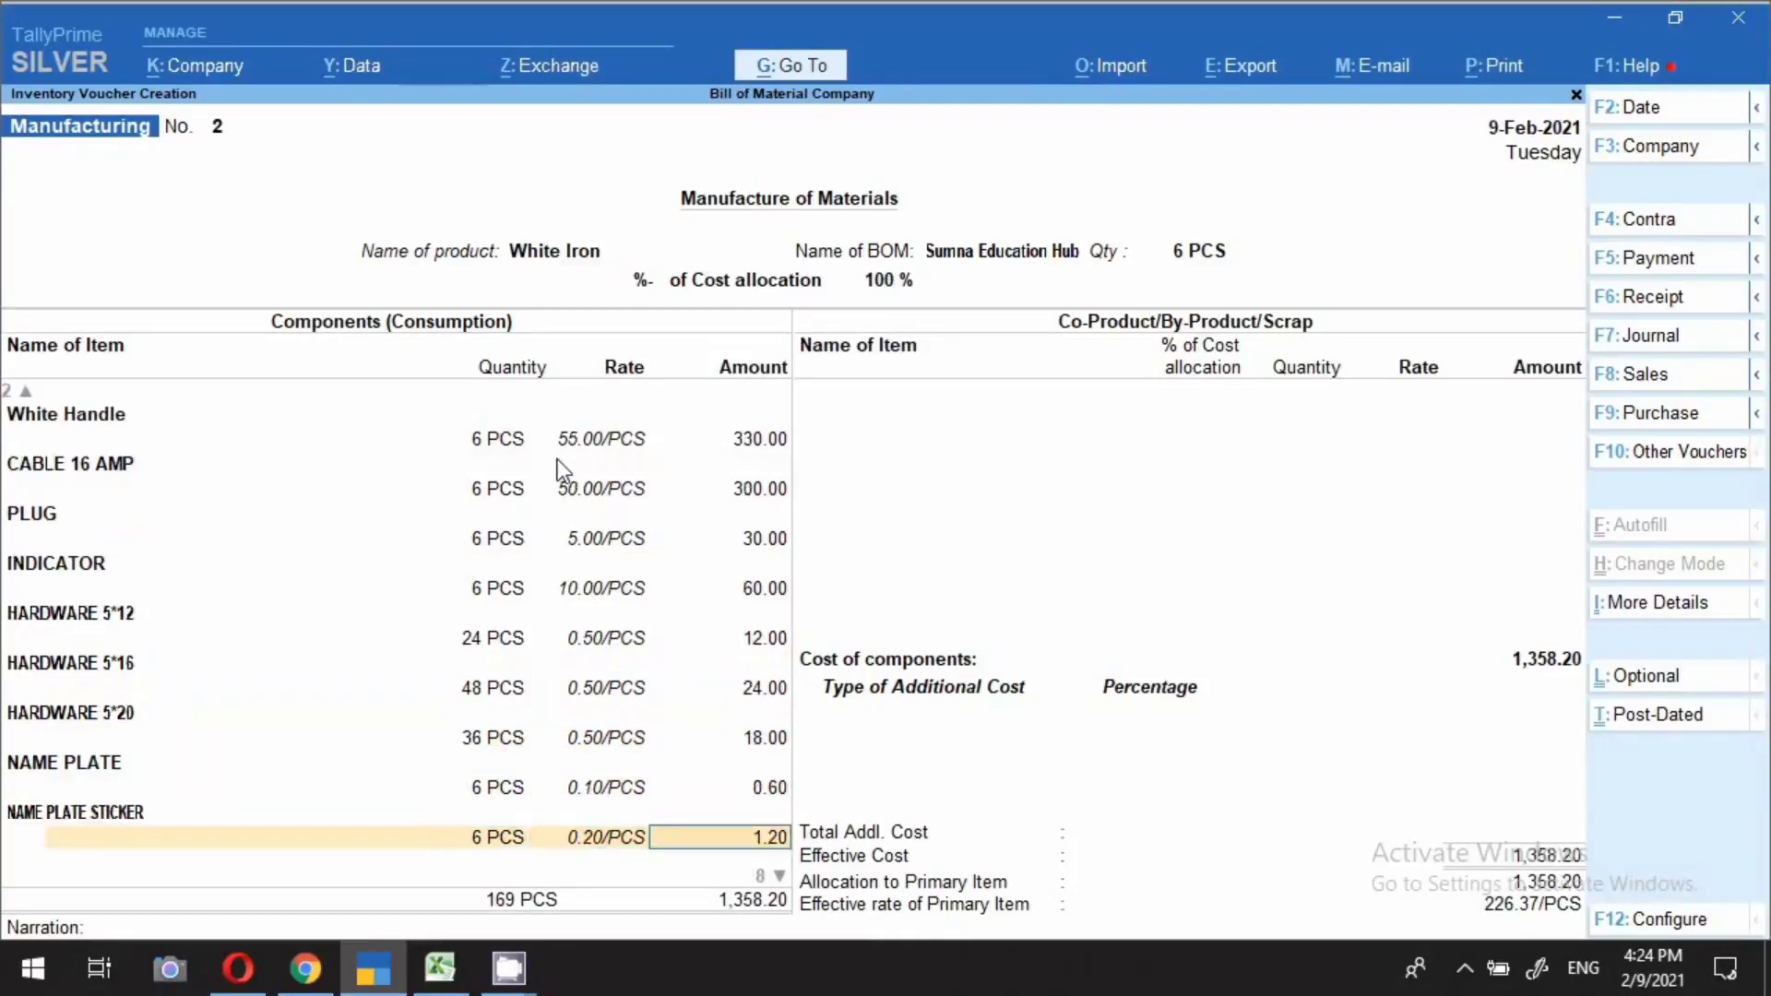
pyautogui.press('Return')
pyautogui.press('Return')
pyautogui.press('Return')
pyautogui.press('Return')
pyautogui.press('Return')
pyautogui.press('Return')
pyautogui.press('Return')
pyautogui.press('Return')
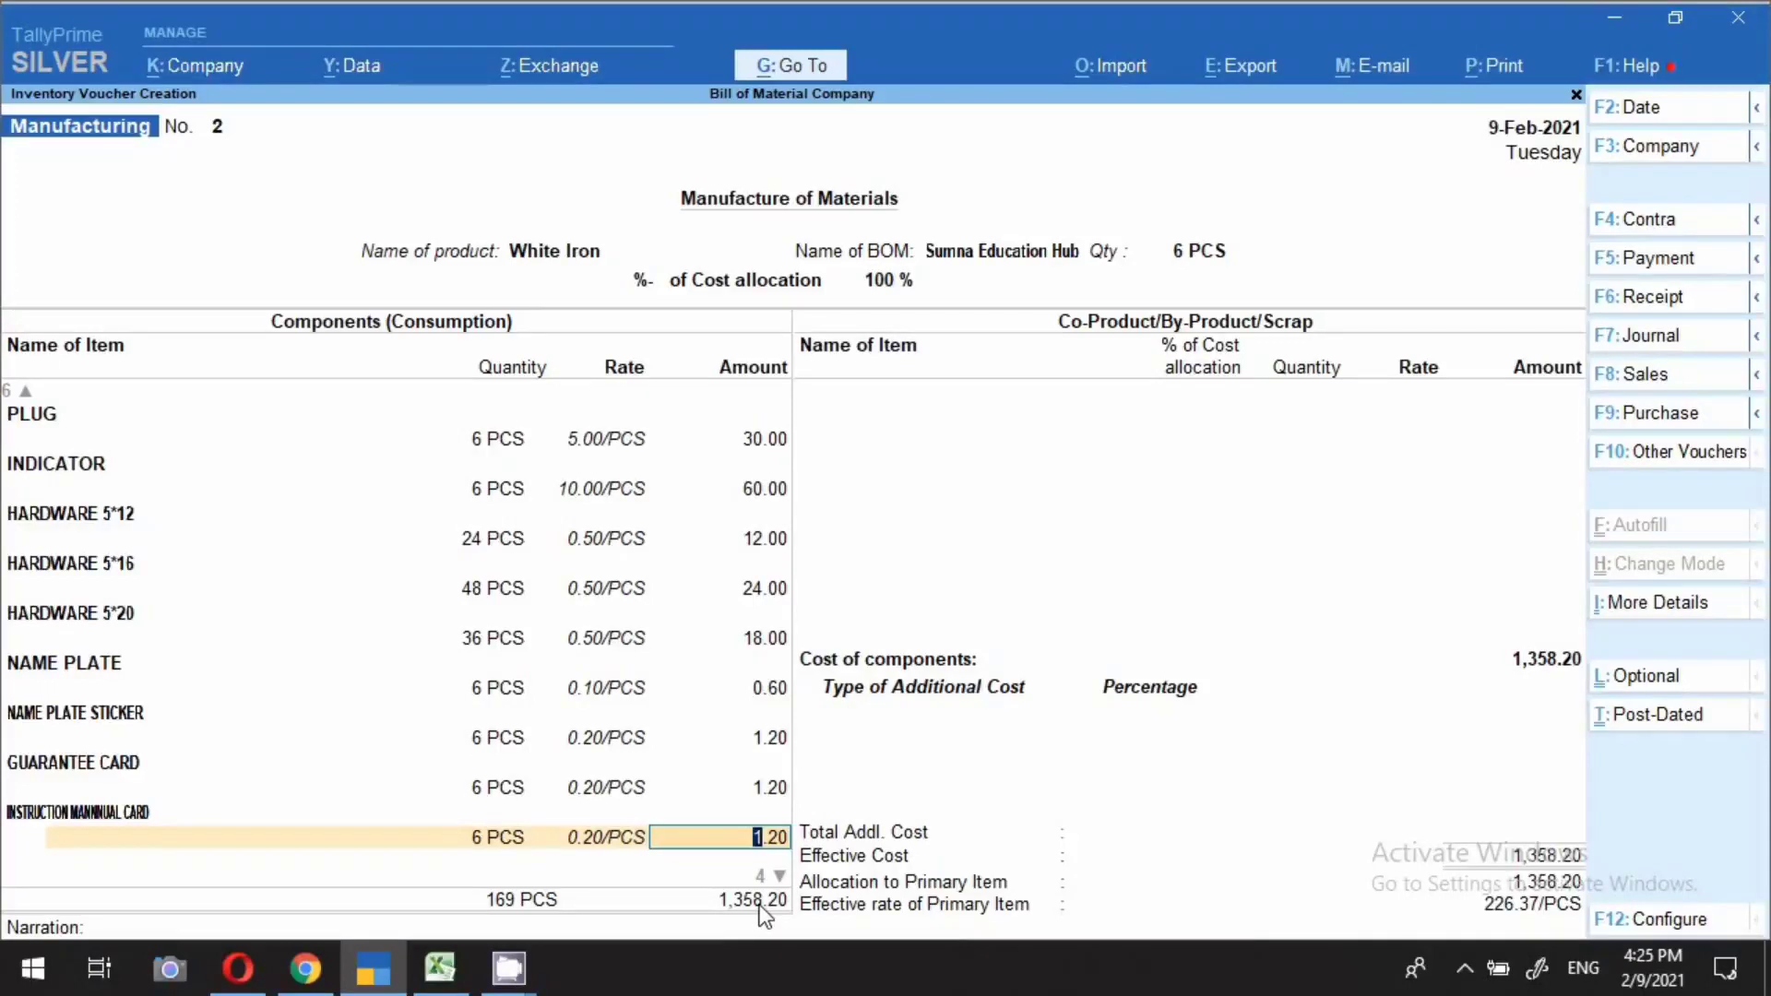
pyautogui.hotkey('ctrl', 'a')
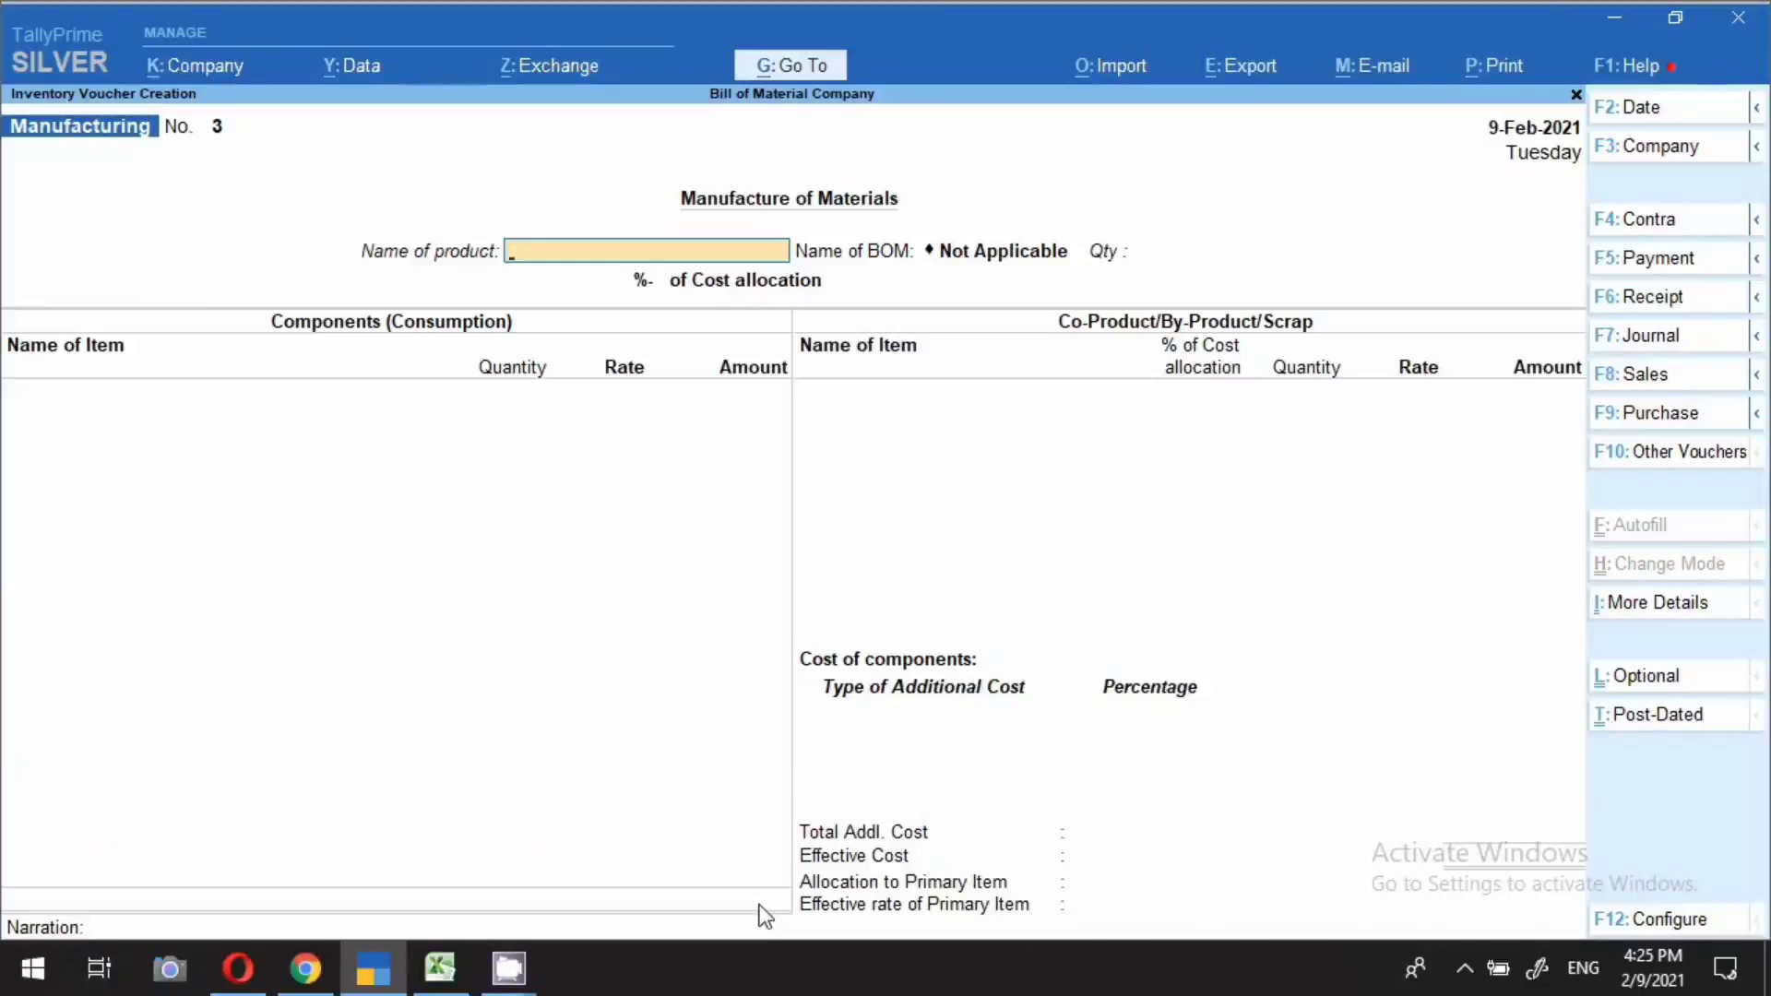
# Leave voucher entry and open the Statistics report under Statements of Accounts
pyautogui.press('Escape')
pyautogui.press('Return')
pyautogui.press('Up')
pyautogui.press('Up')
pyautogui.press('Up')
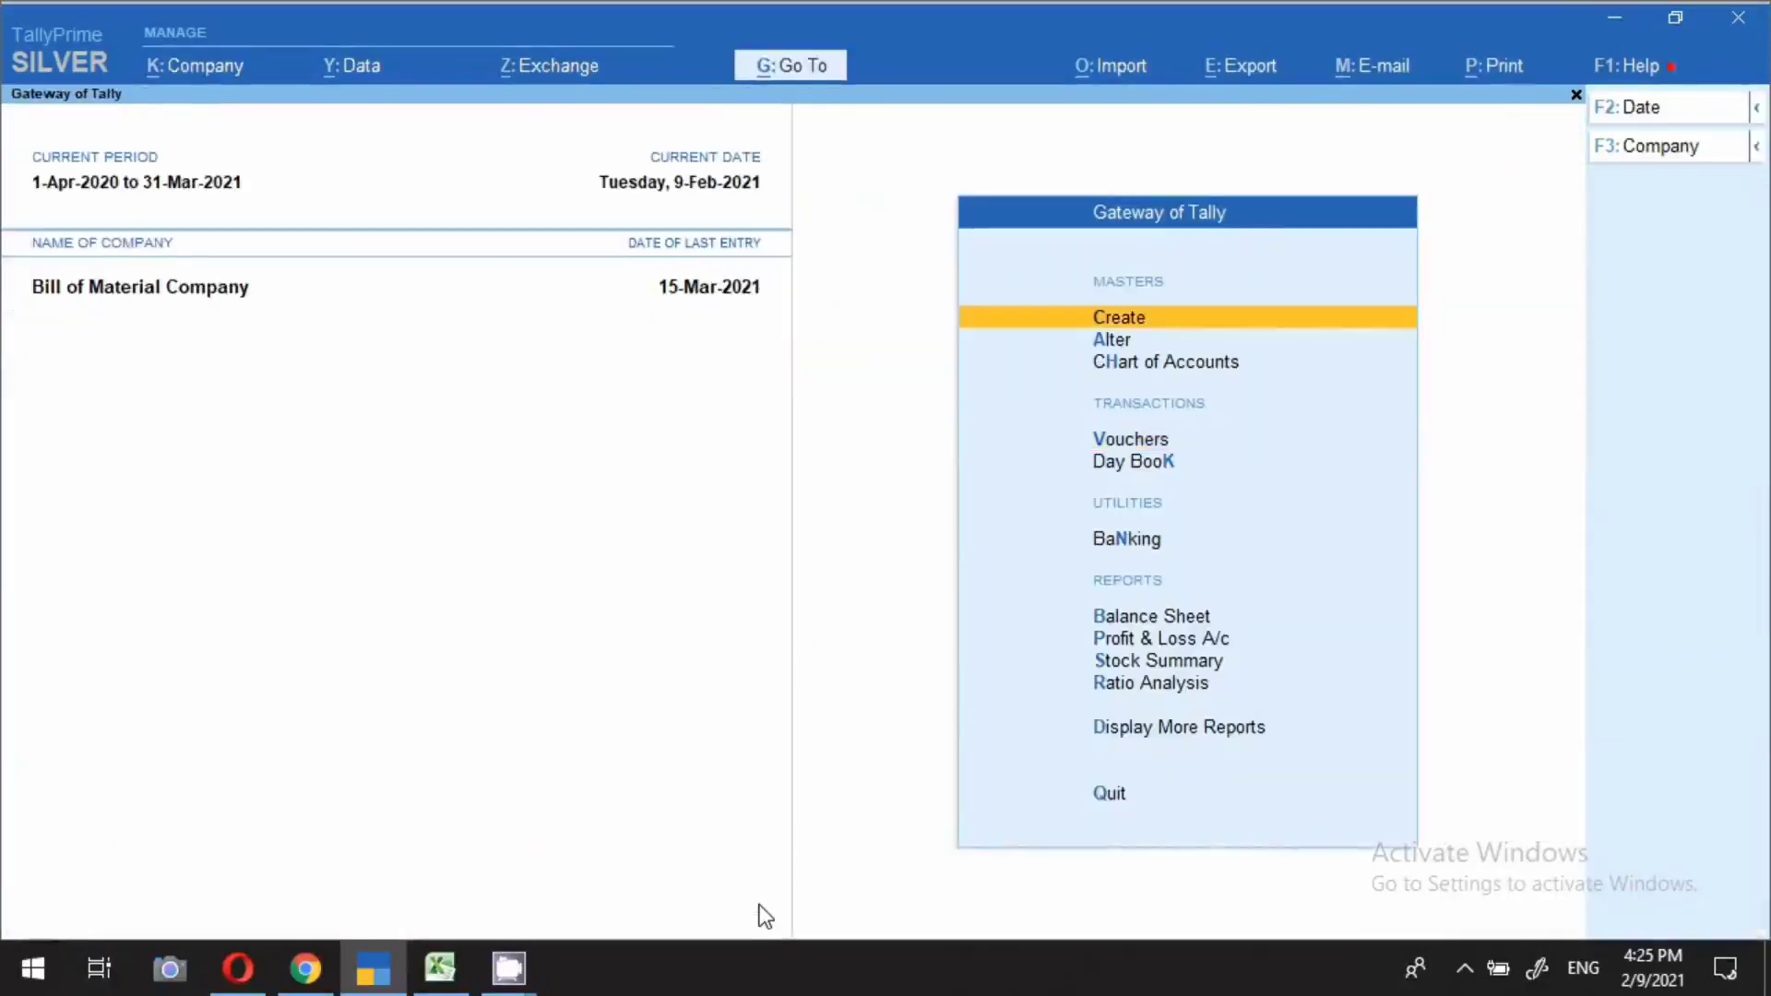
pyautogui.press('d')
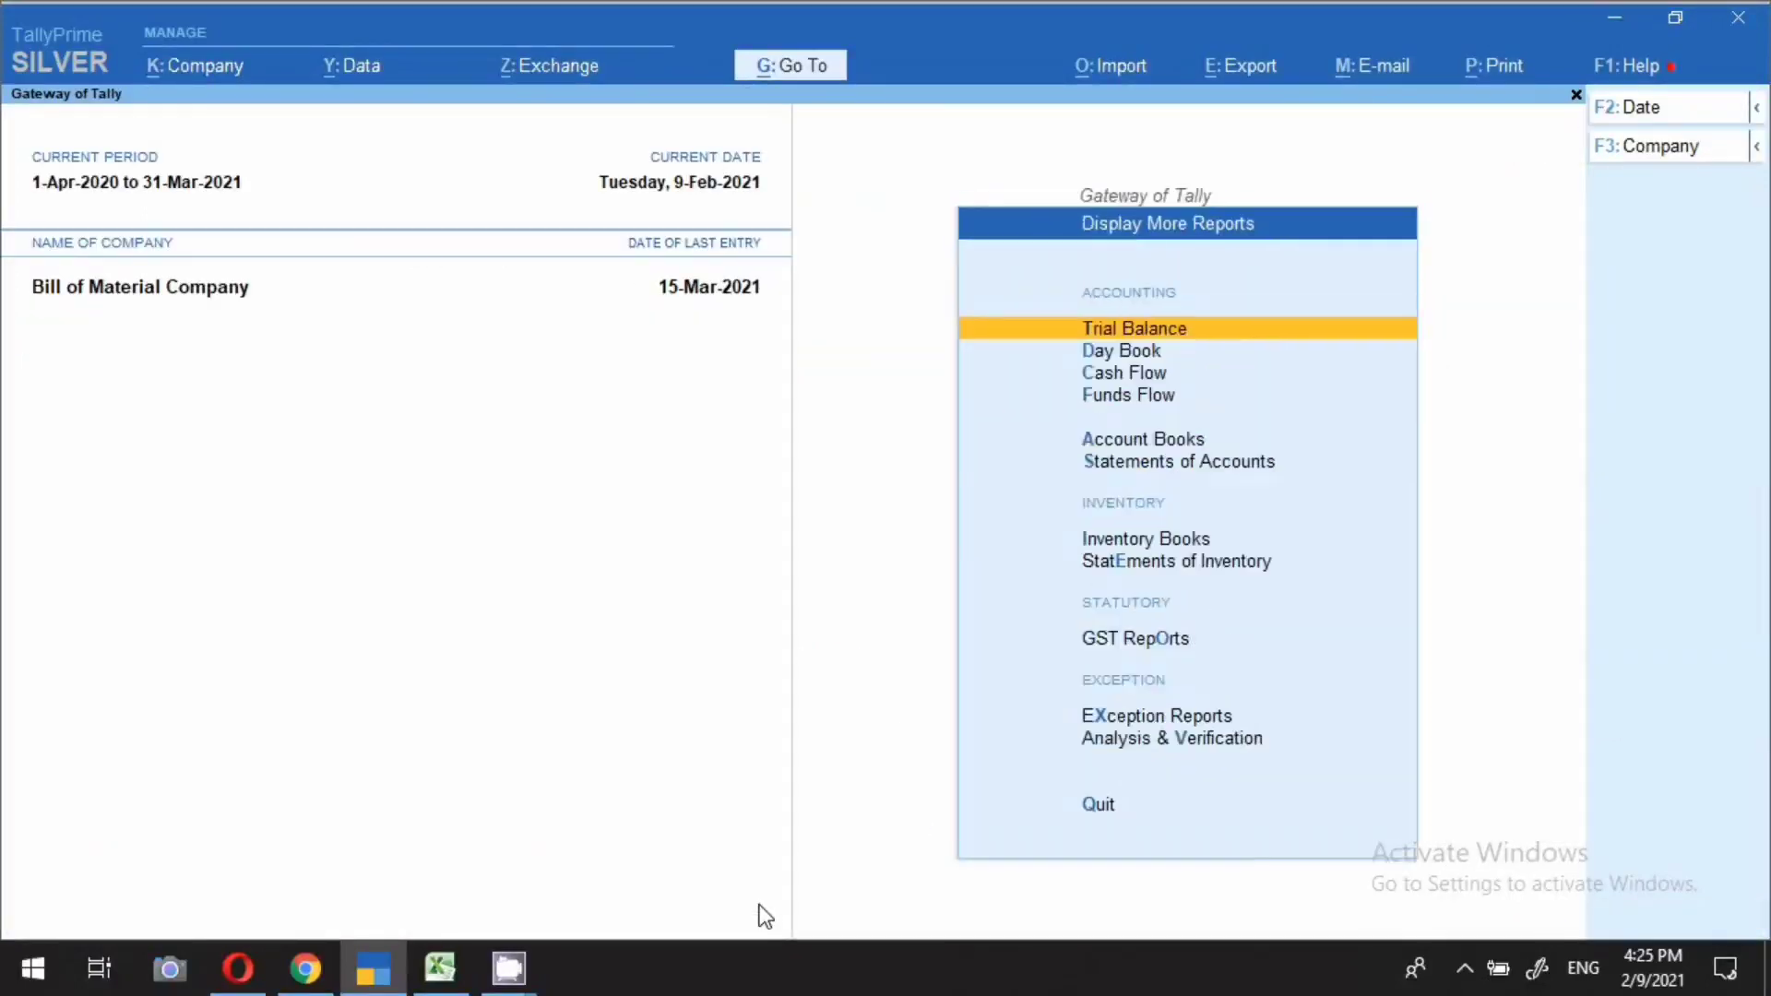
pyautogui.press('s')
pyautogui.press('s')
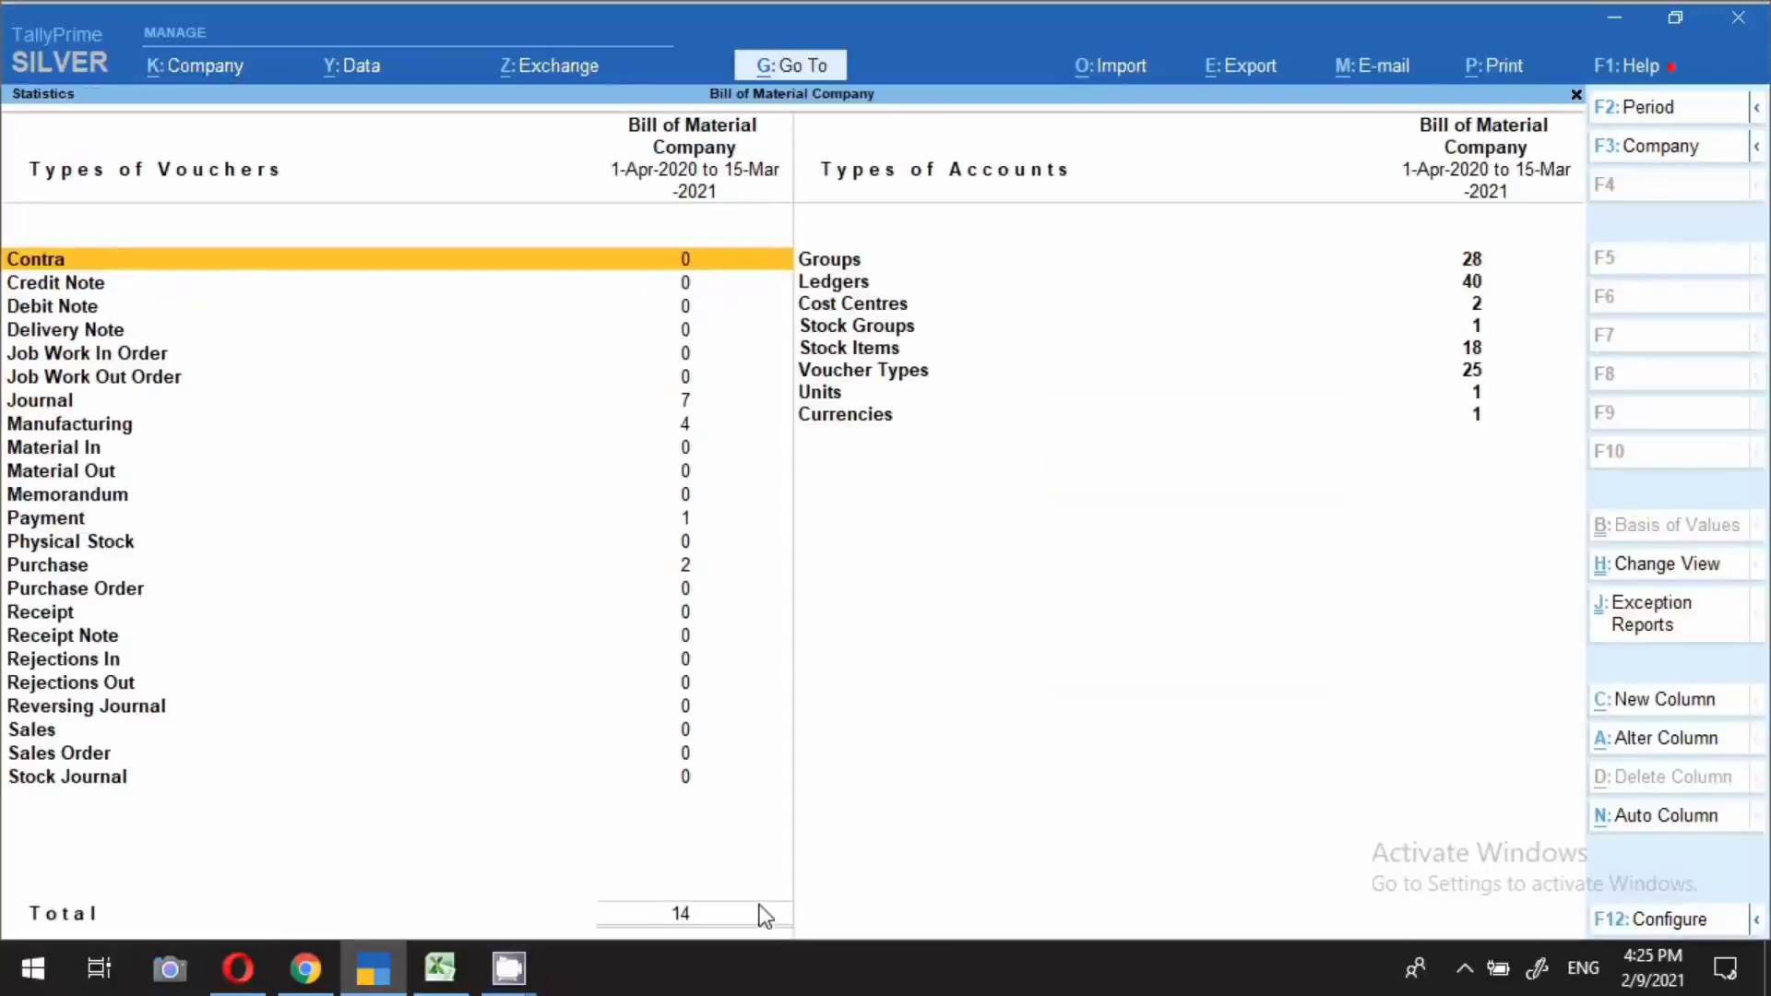
# Drill down from the Manufacturing voucher statistics to the February register and open the White Iron voucher for review
pyautogui.press('Down')
pyautogui.press('Down')
pyautogui.press('Down')
pyautogui.press('Down')
pyautogui.press('Down')
pyautogui.press('Down')
pyautogui.press('Down')
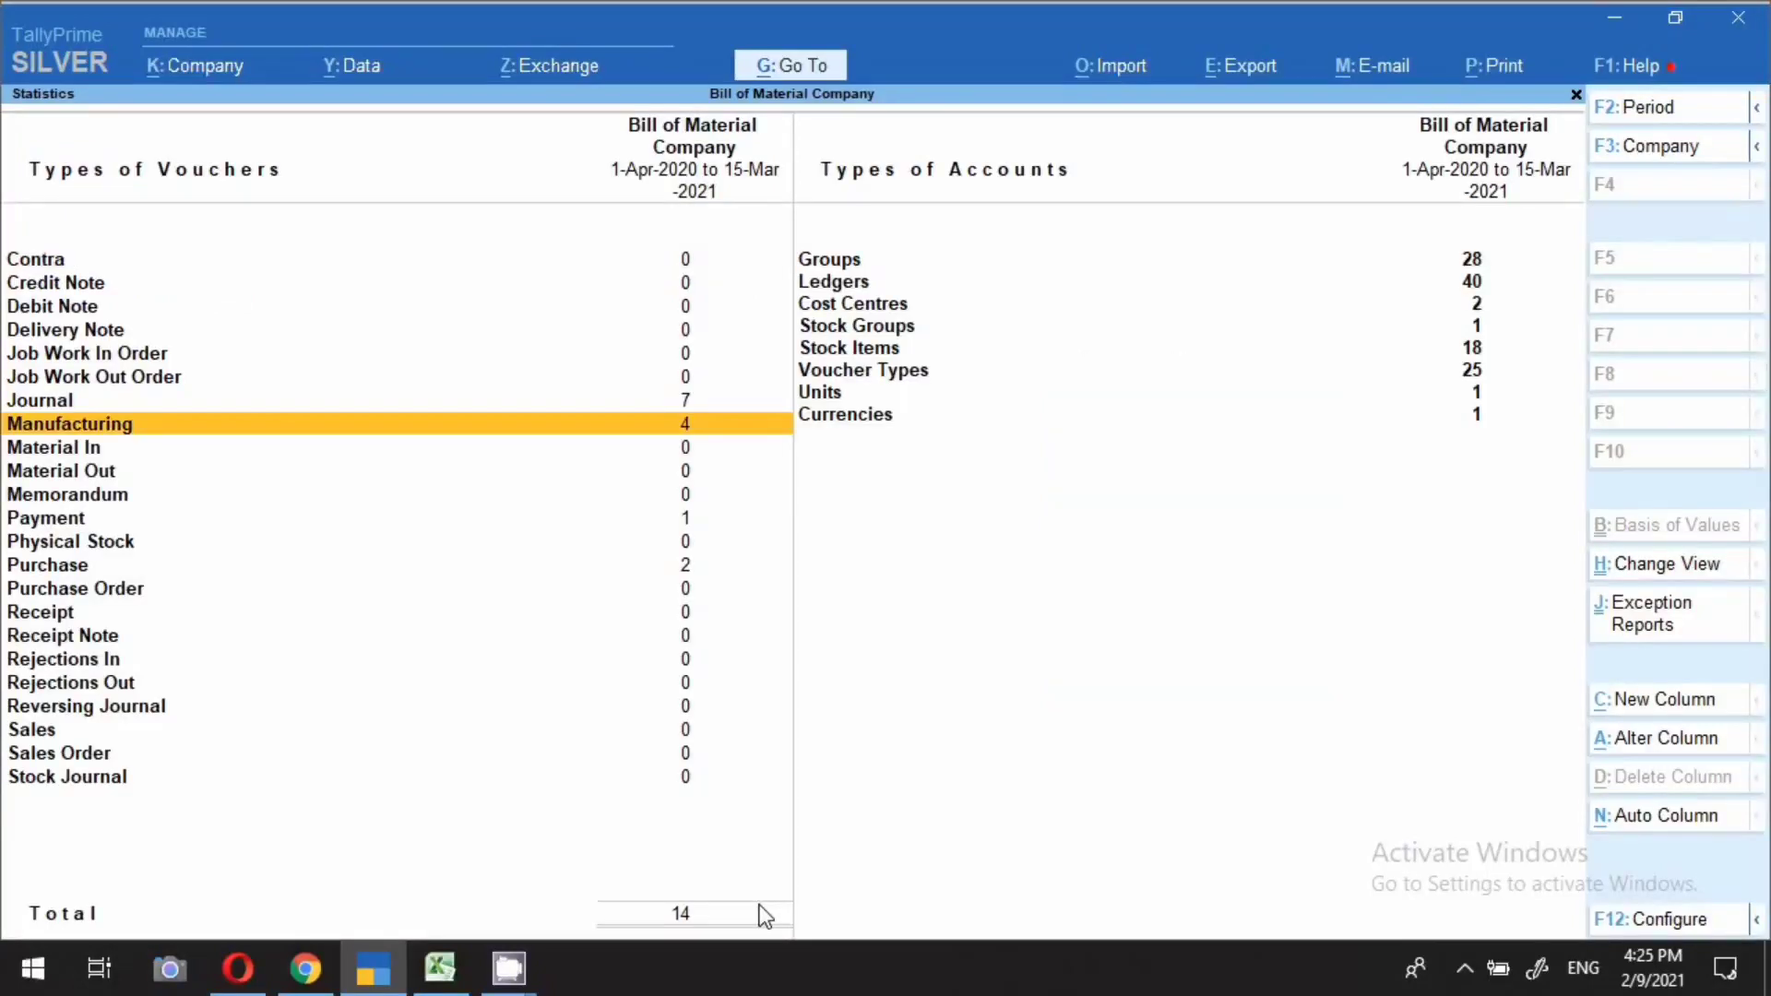
pyautogui.press('Return')
pyautogui.press('Up')
pyautogui.press('Return')
pyautogui.press('Down')
pyautogui.press('Down')
pyautogui.press('Down')
pyautogui.press('Up')
pyautogui.press('Up')
pyautogui.press('Return')
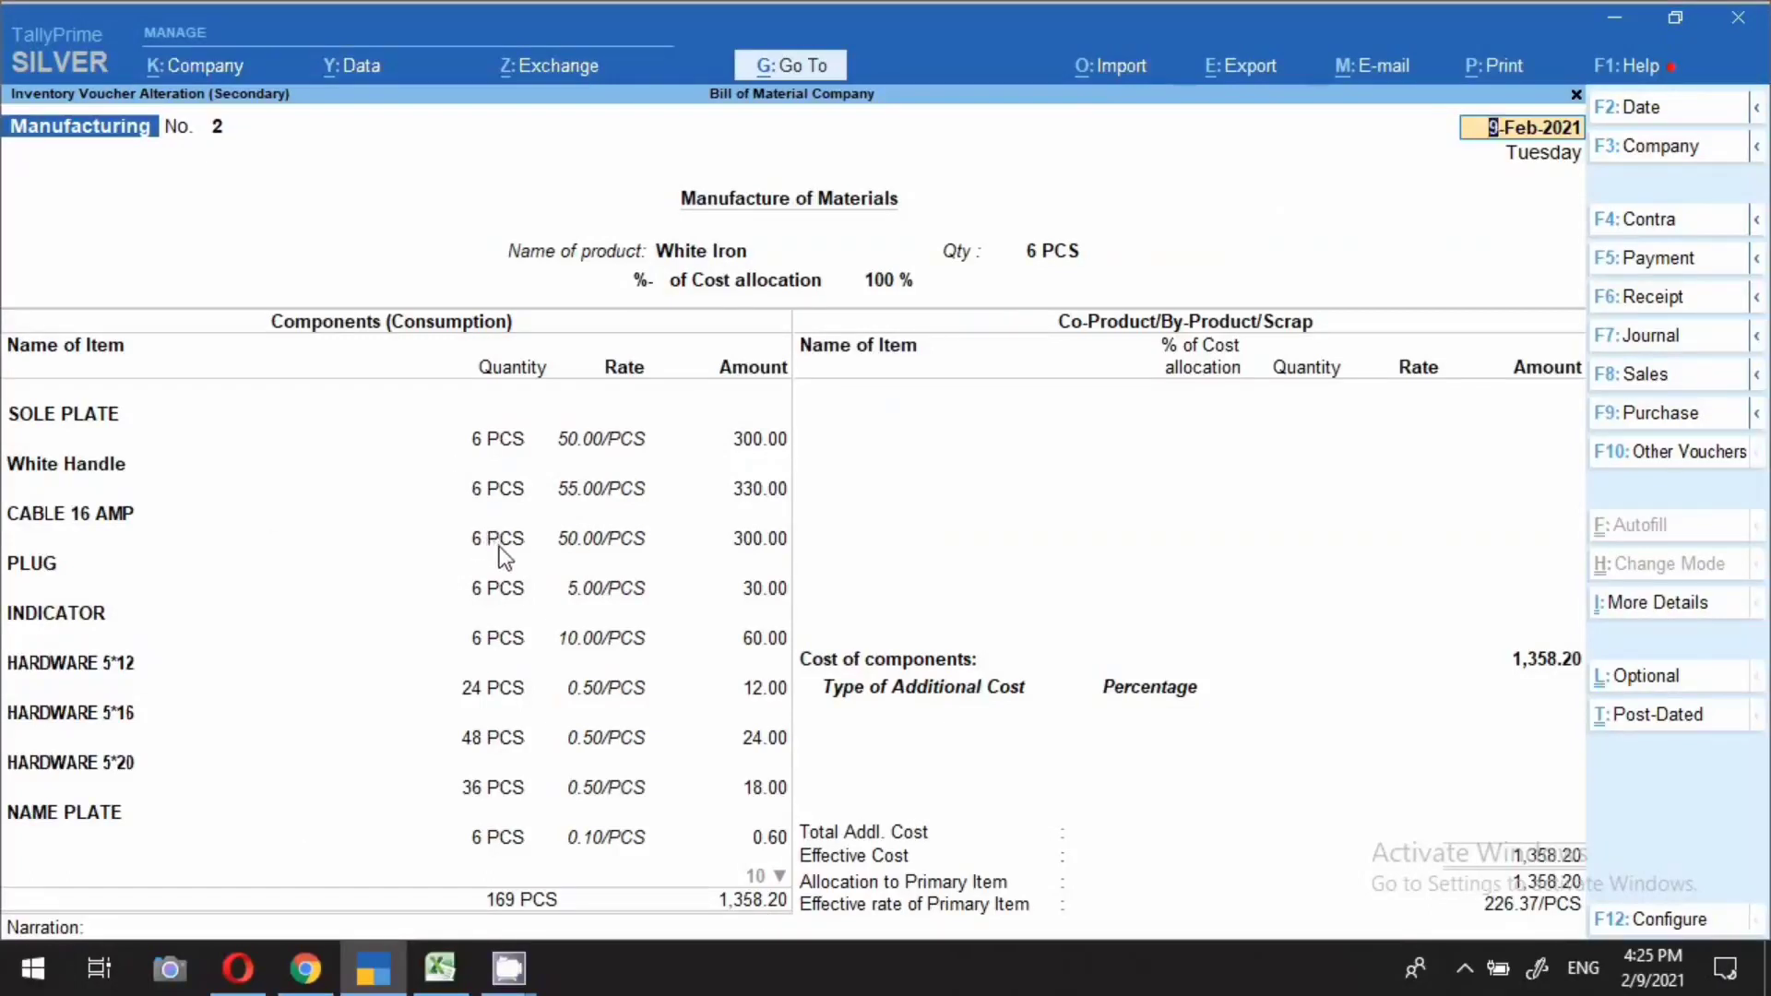
# Close the White Iron voucher without saving changes and return to the Gateway of Tally
pyautogui.press('BackSpace')
pyautogui.press('Escape')
pyautogui.press('y')
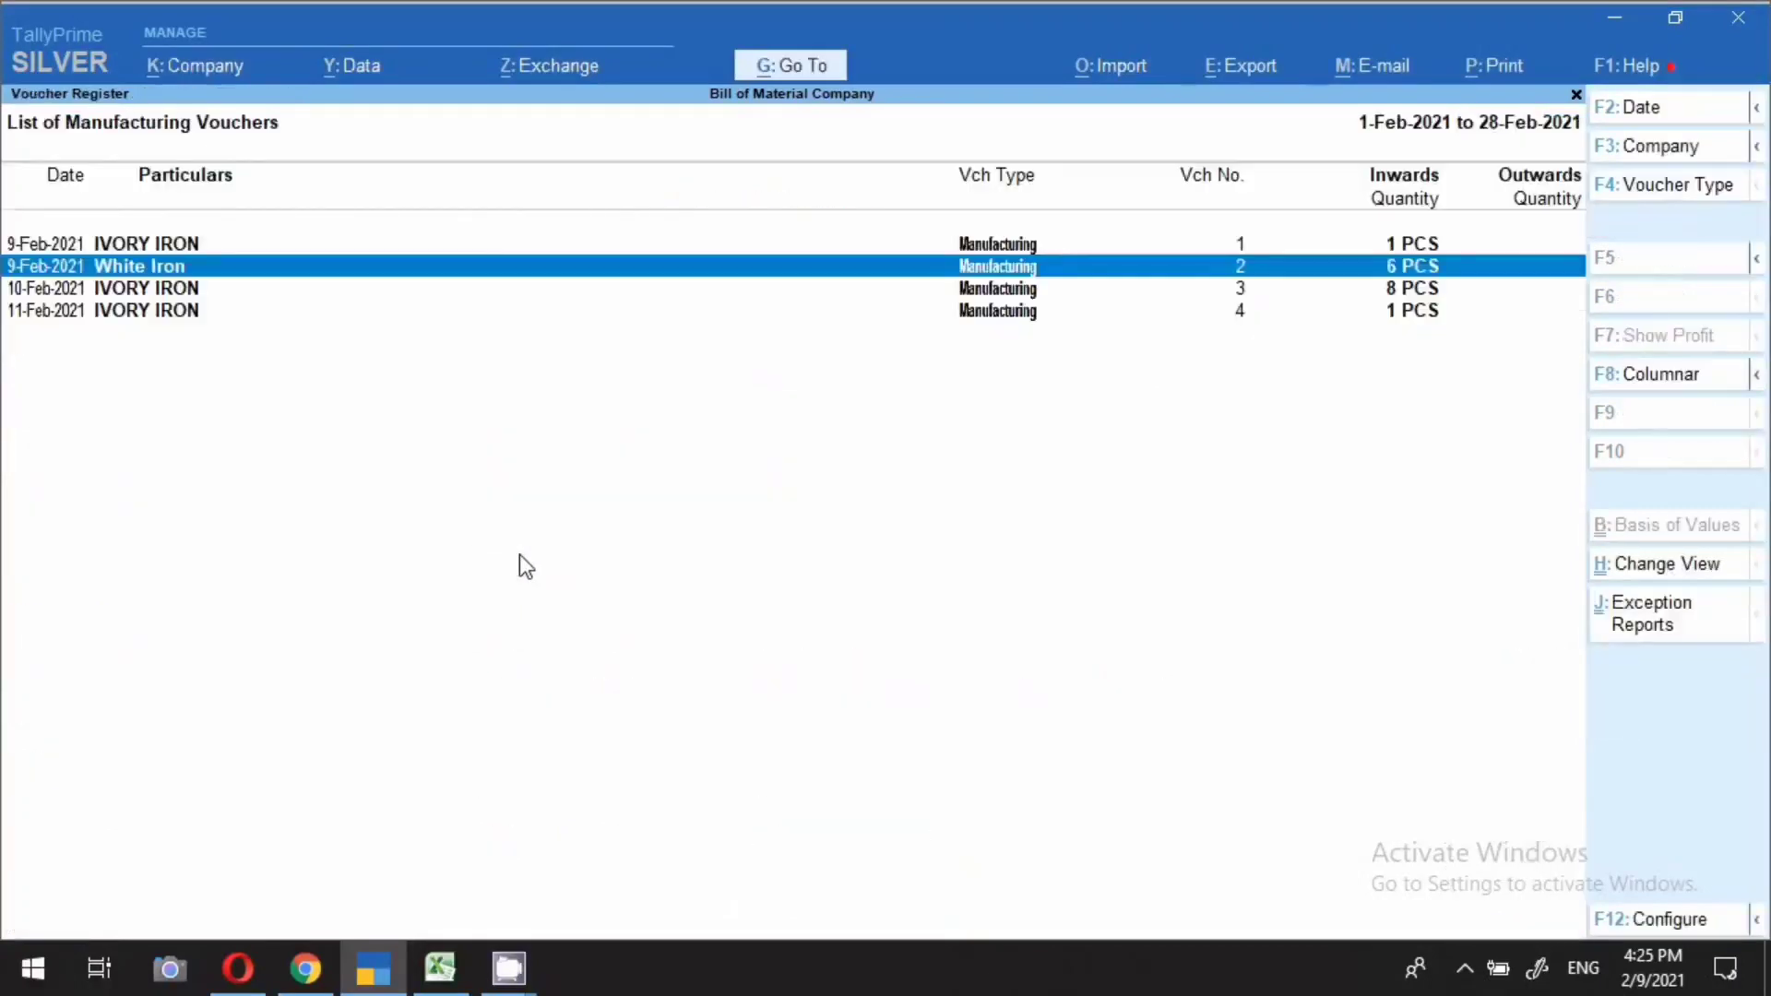
pyautogui.press('Escape')
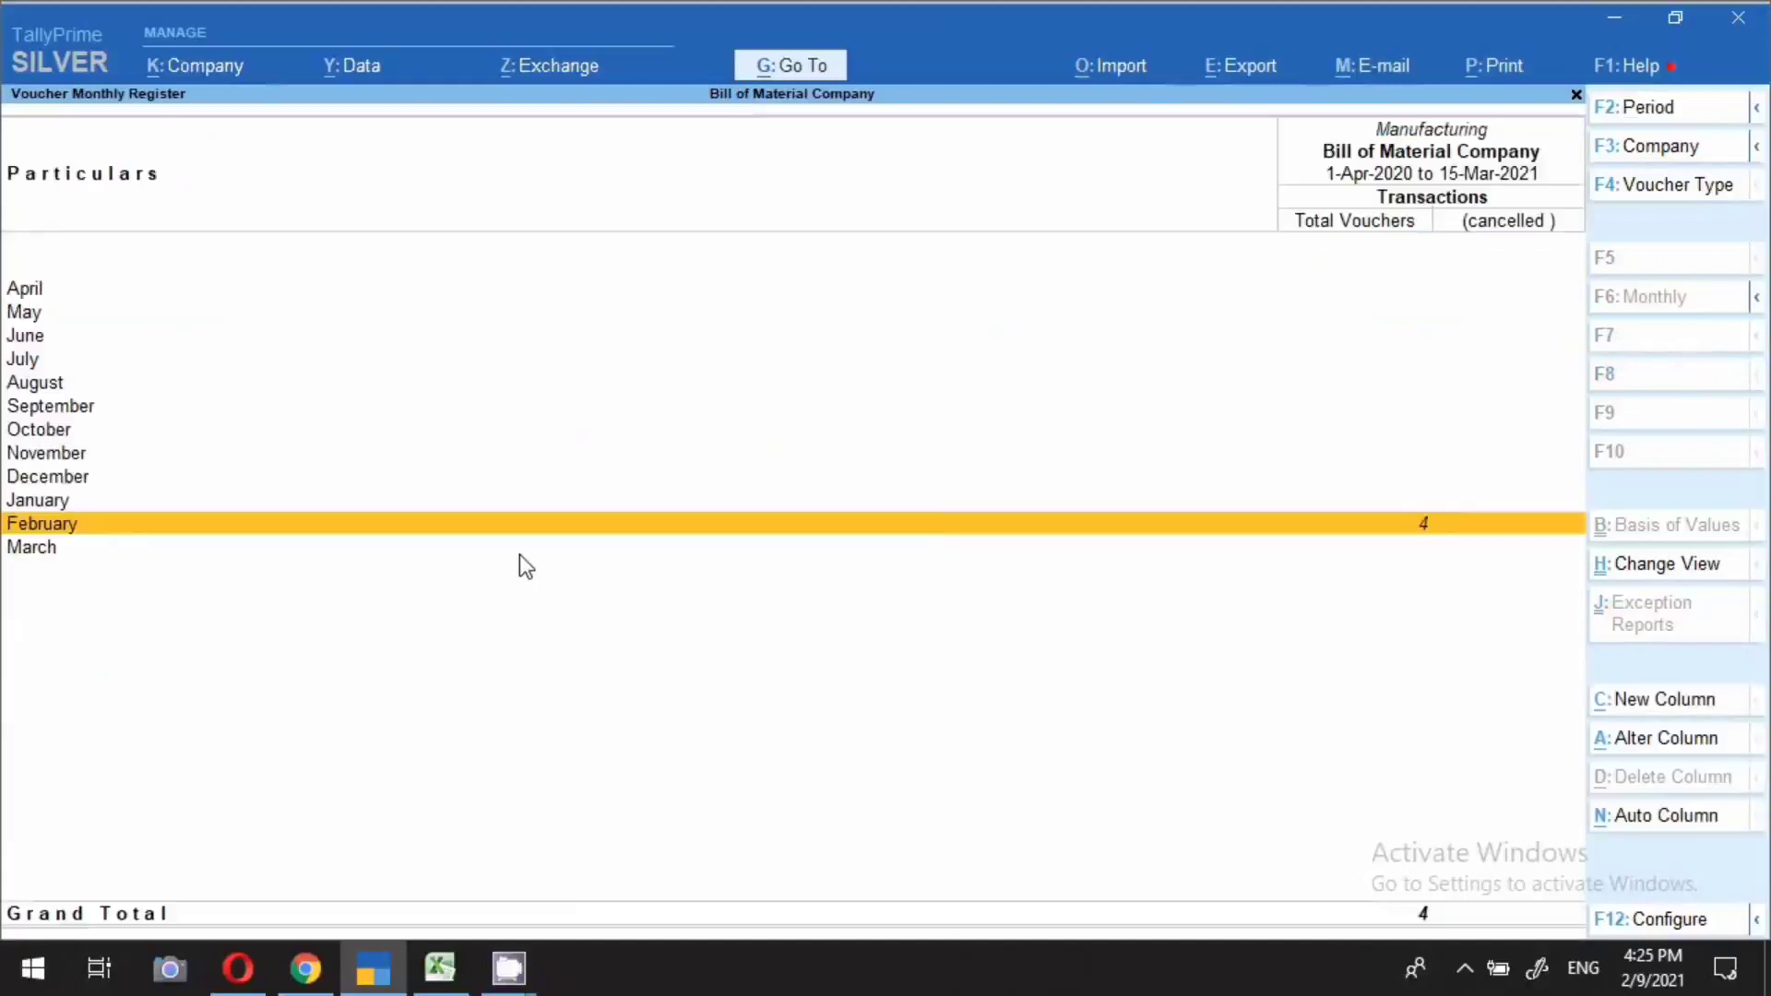
pyautogui.press('Escape')
pyautogui.press('Escape')
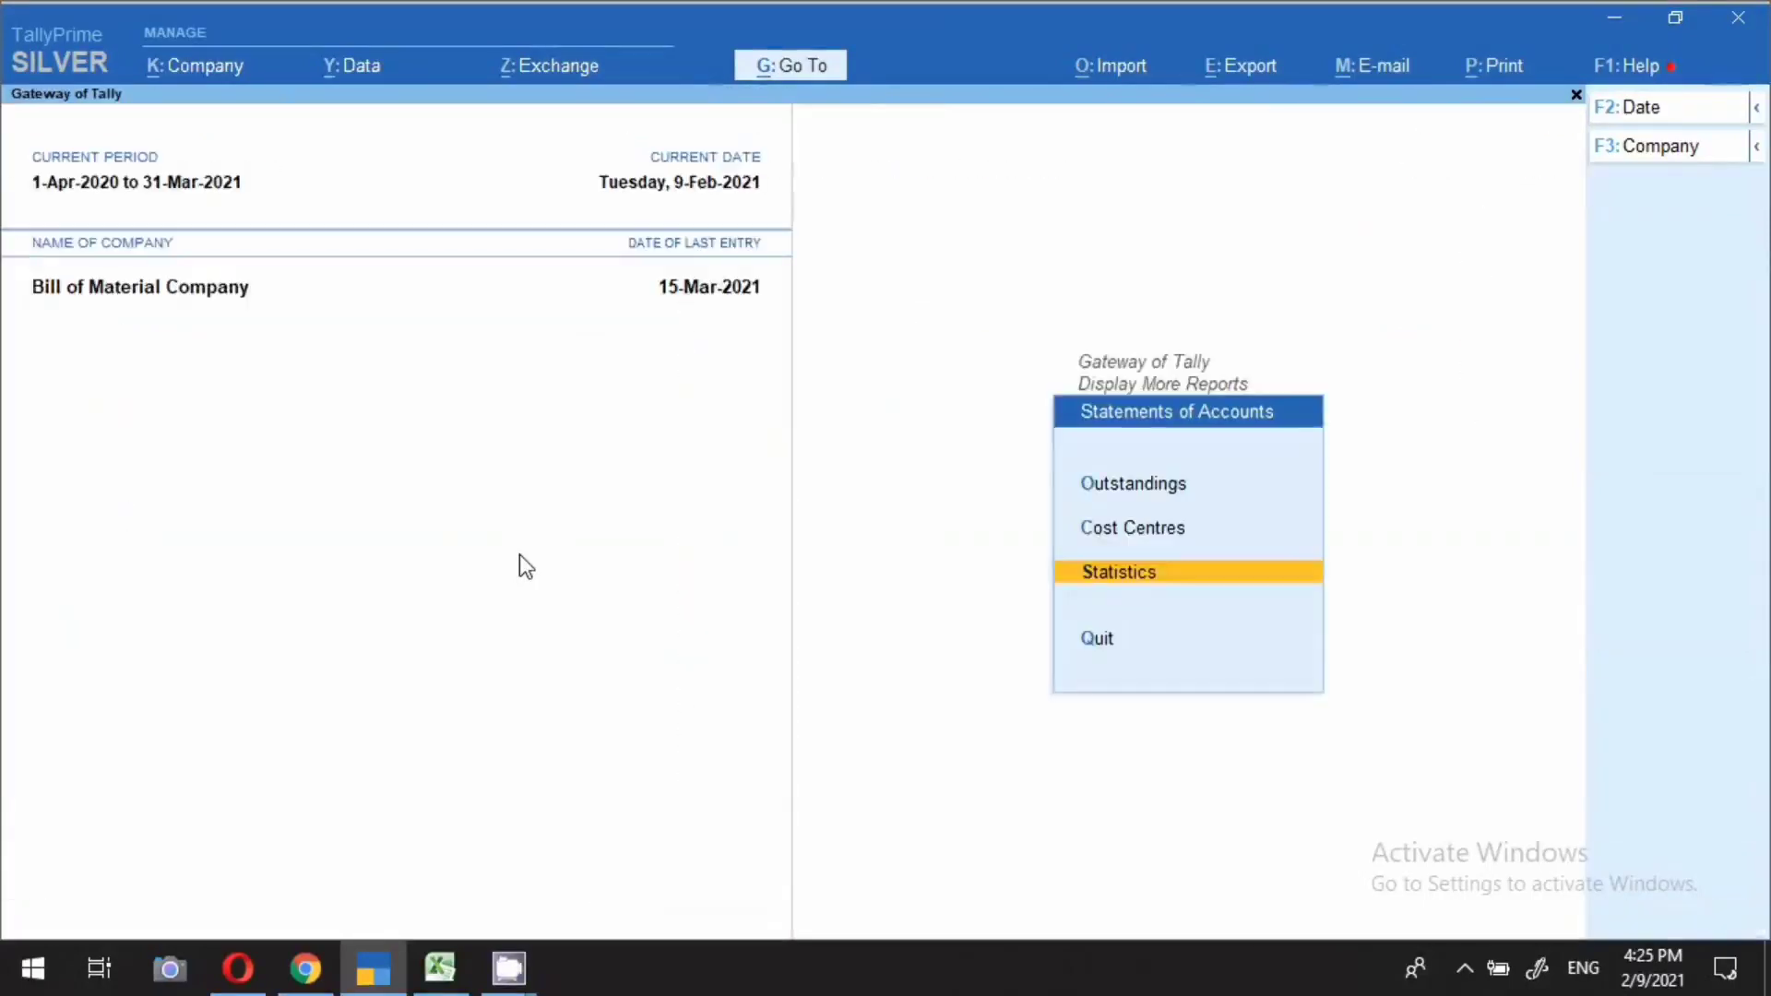
pyautogui.press('Escape')
pyautogui.press('Escape')
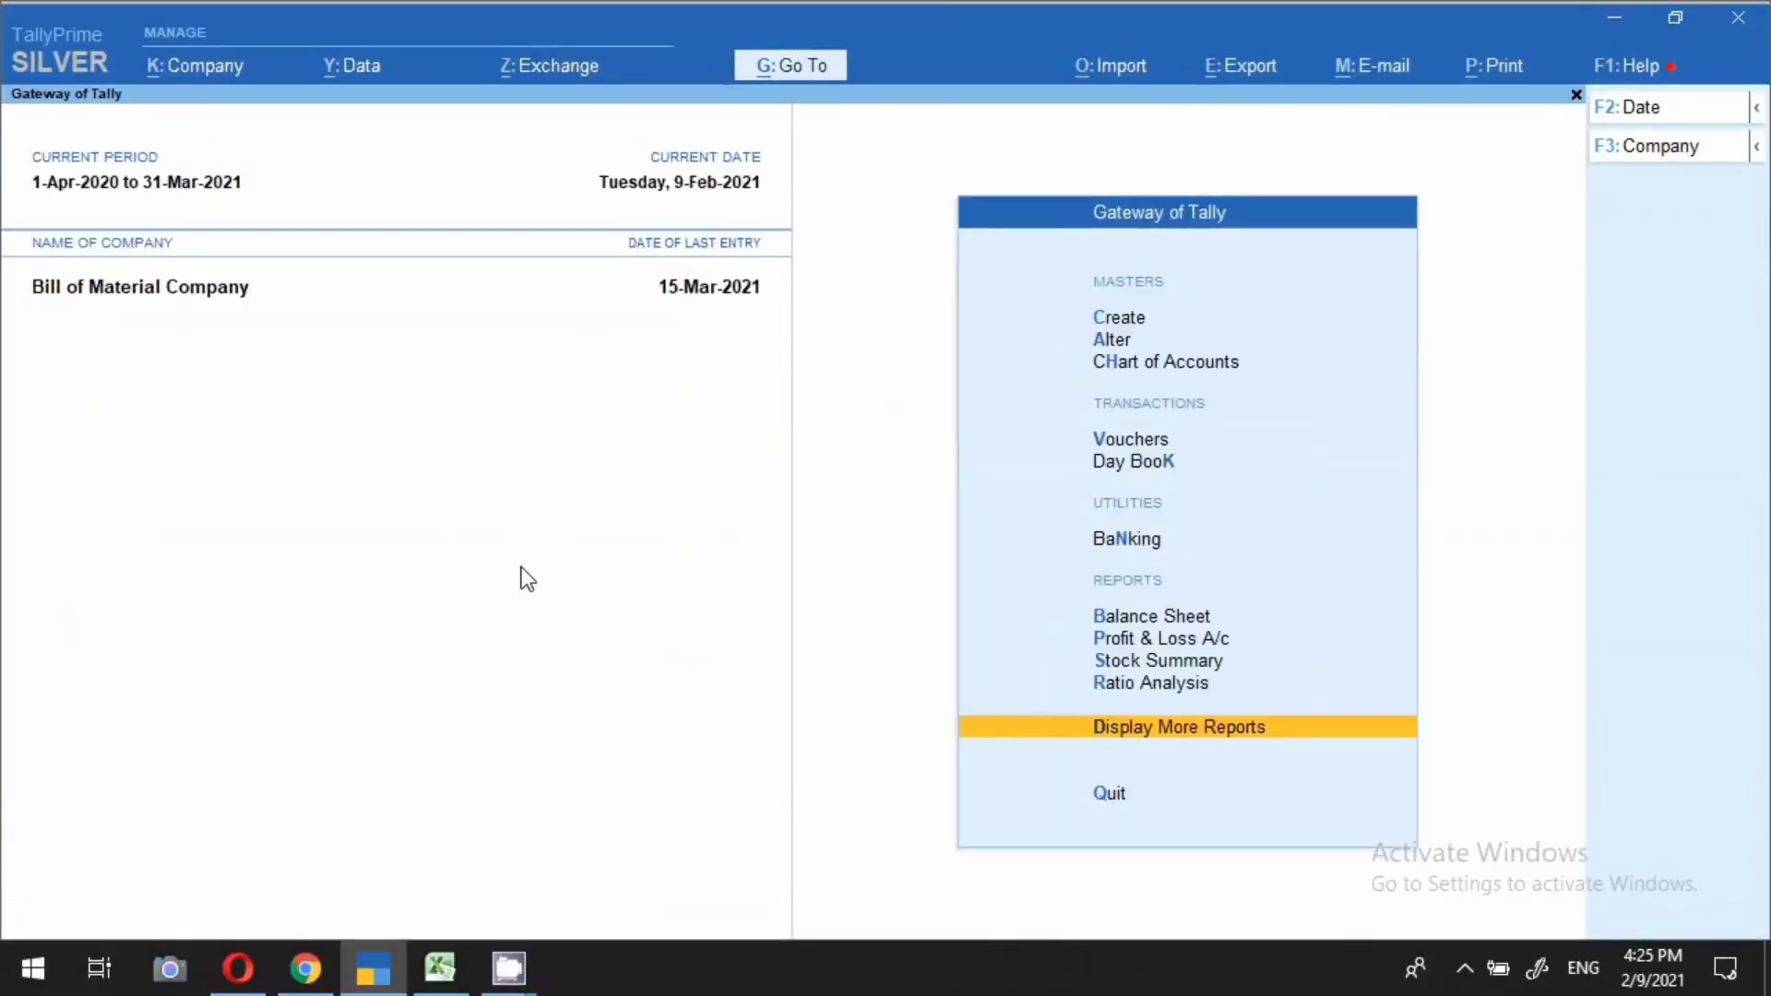
# Open the Stock Summary and examine the closing quantities of the component items from CABLE 16 AMP to HARDWARE 5*8
pyautogui.press('s')
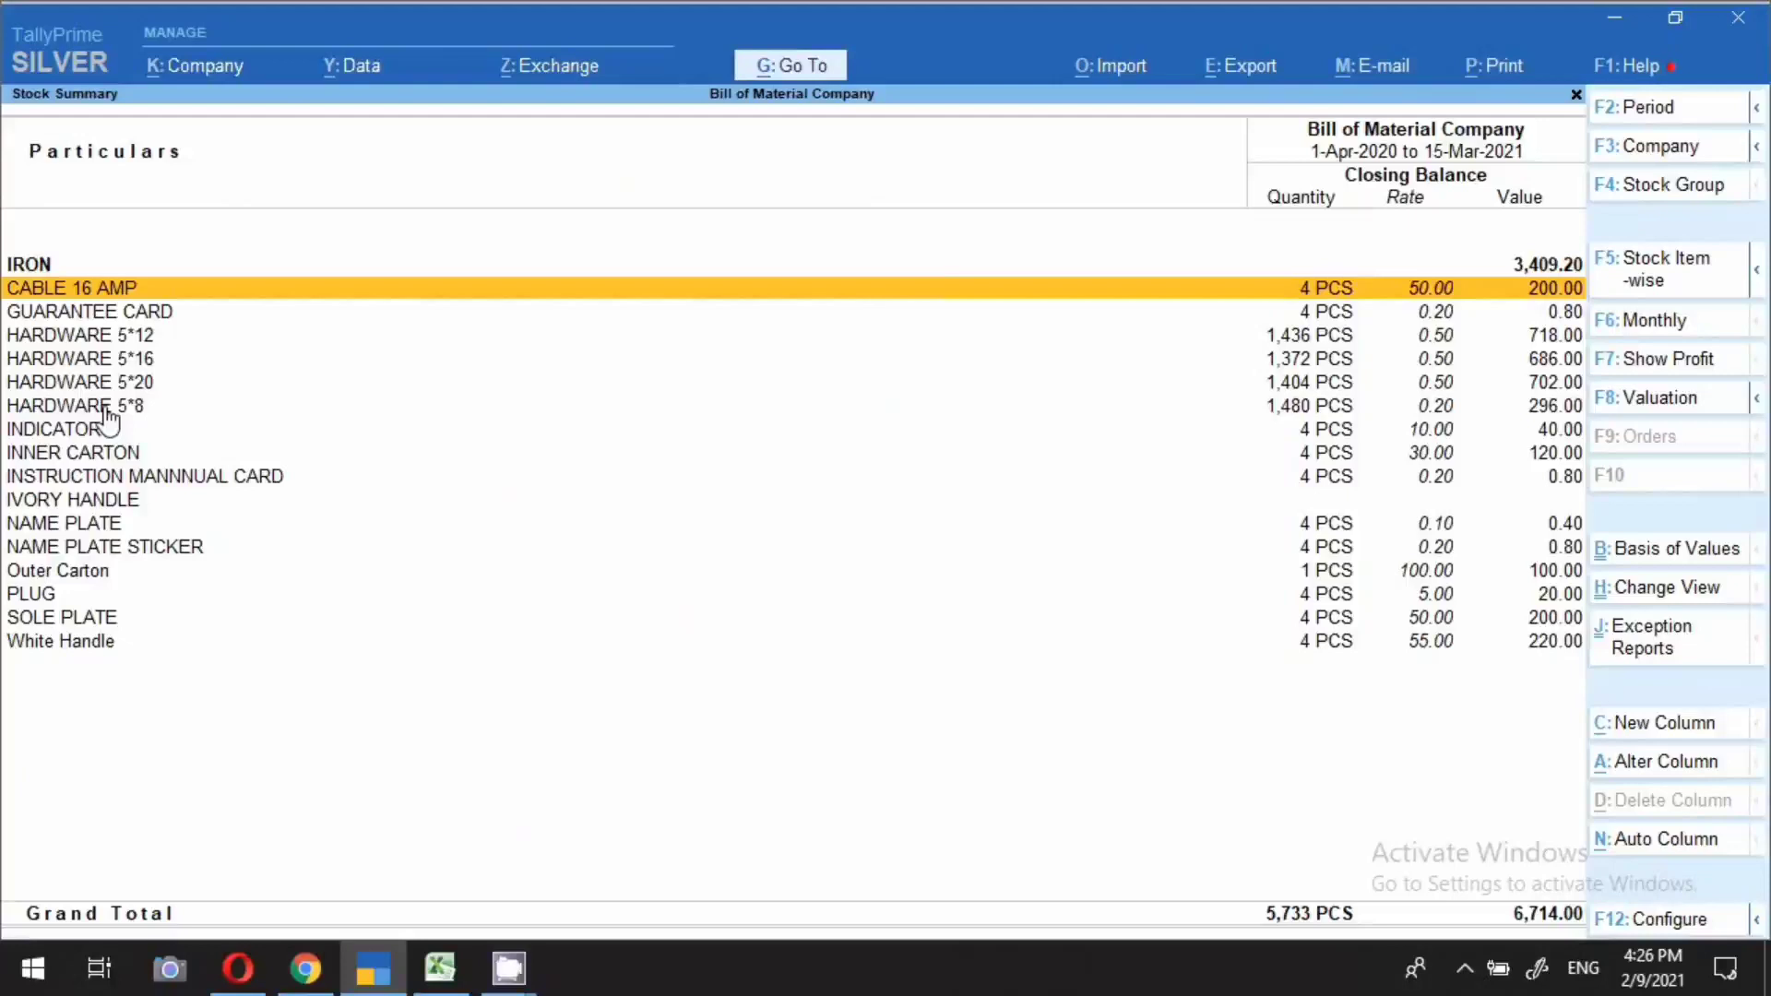
pyautogui.press('Down')
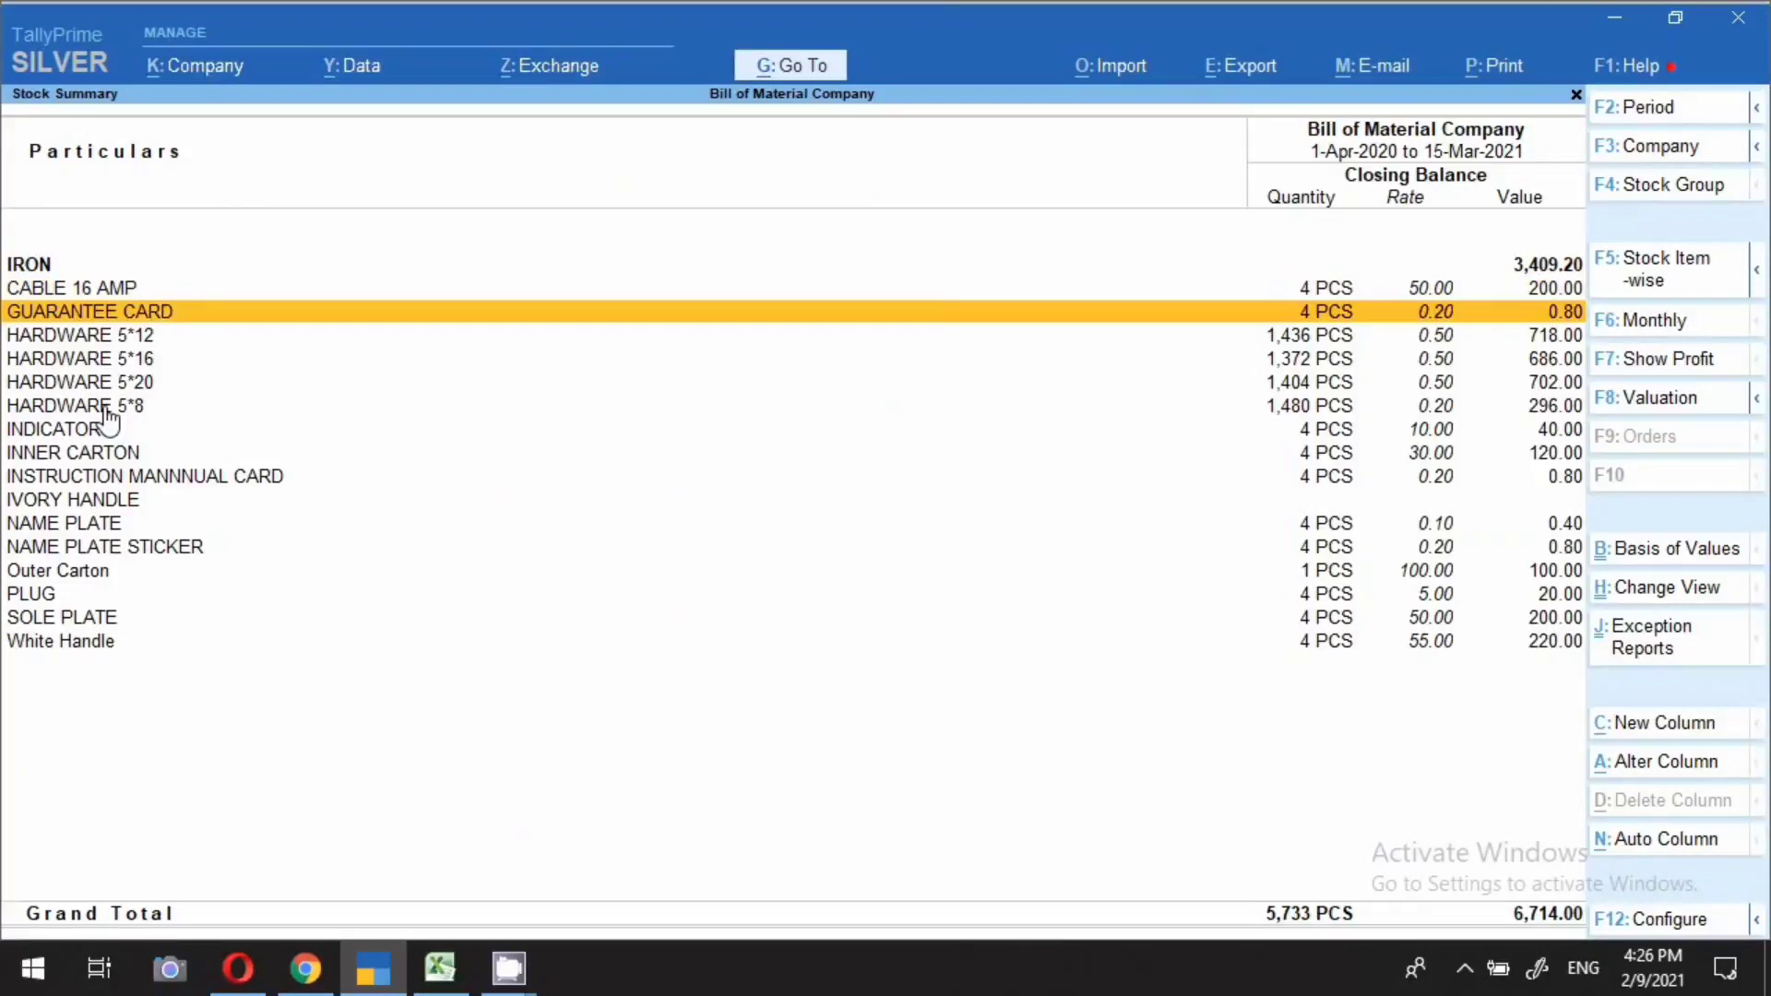
pyautogui.press('Down')
pyautogui.press('Down')
pyautogui.press('Down')
pyautogui.press('Down')
pyautogui.press('Down')
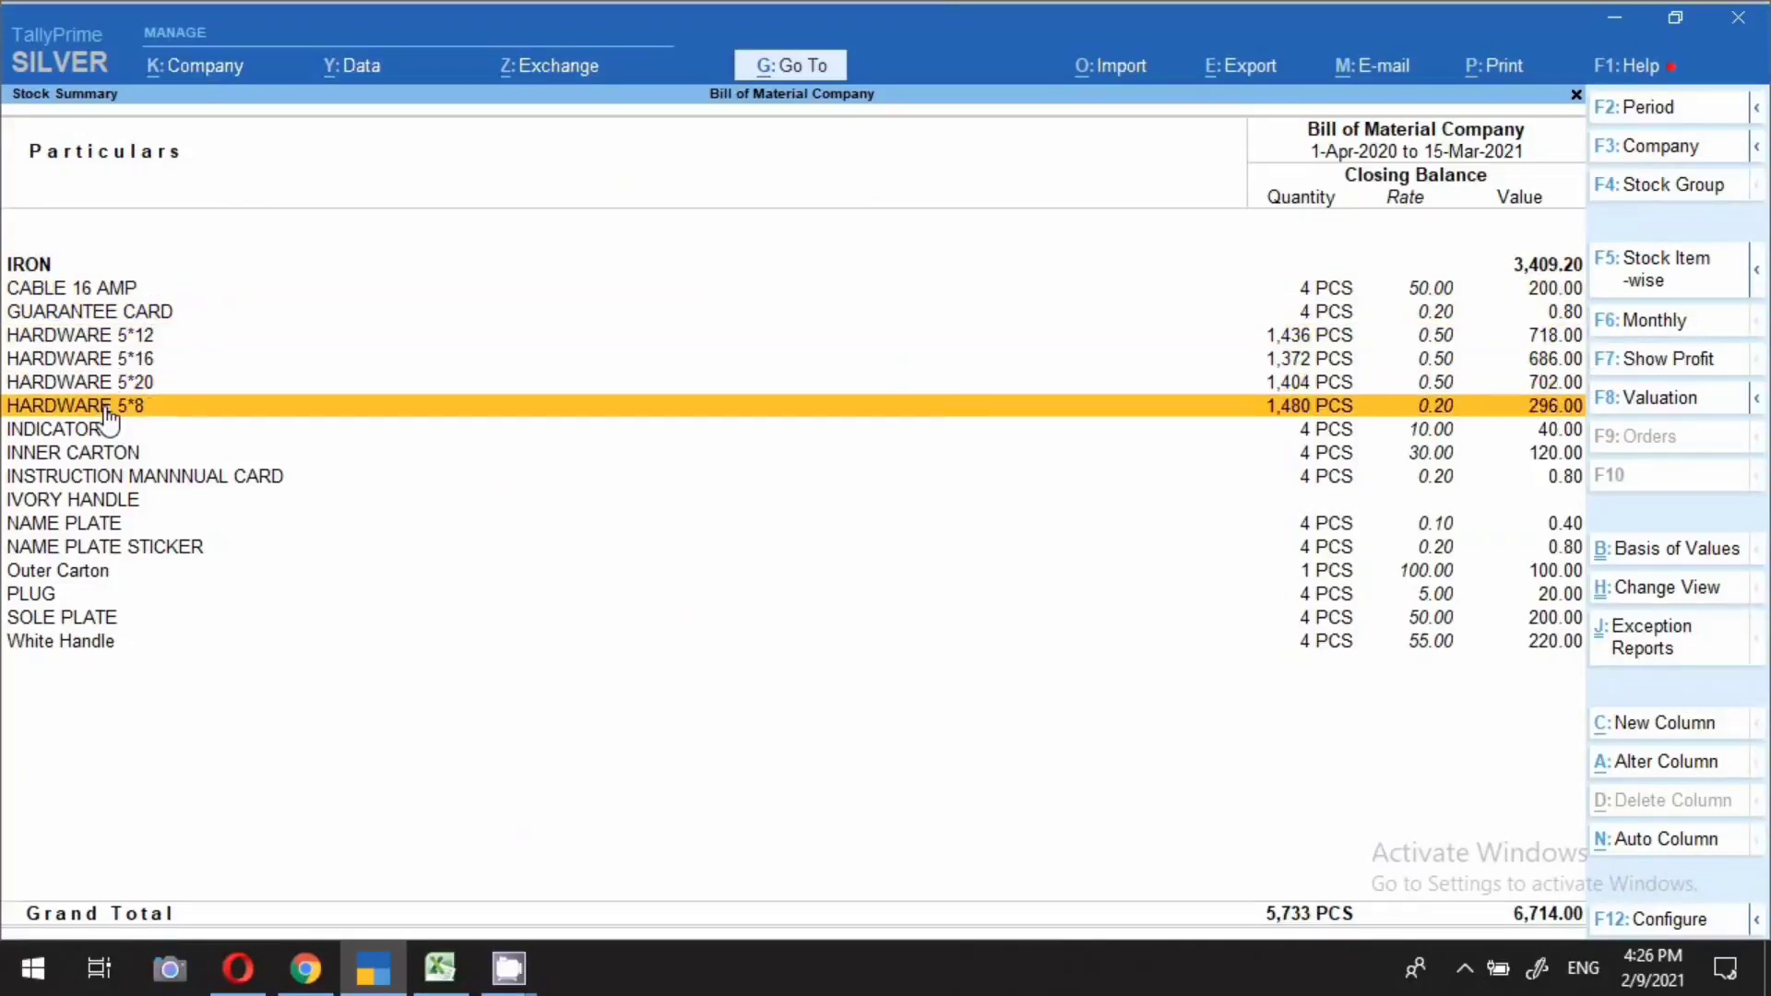
# Examine the closing quantities of the remaining component items in the Stock Summary, from INDICATOR to SOLE PLATE
pyautogui.press('Down')
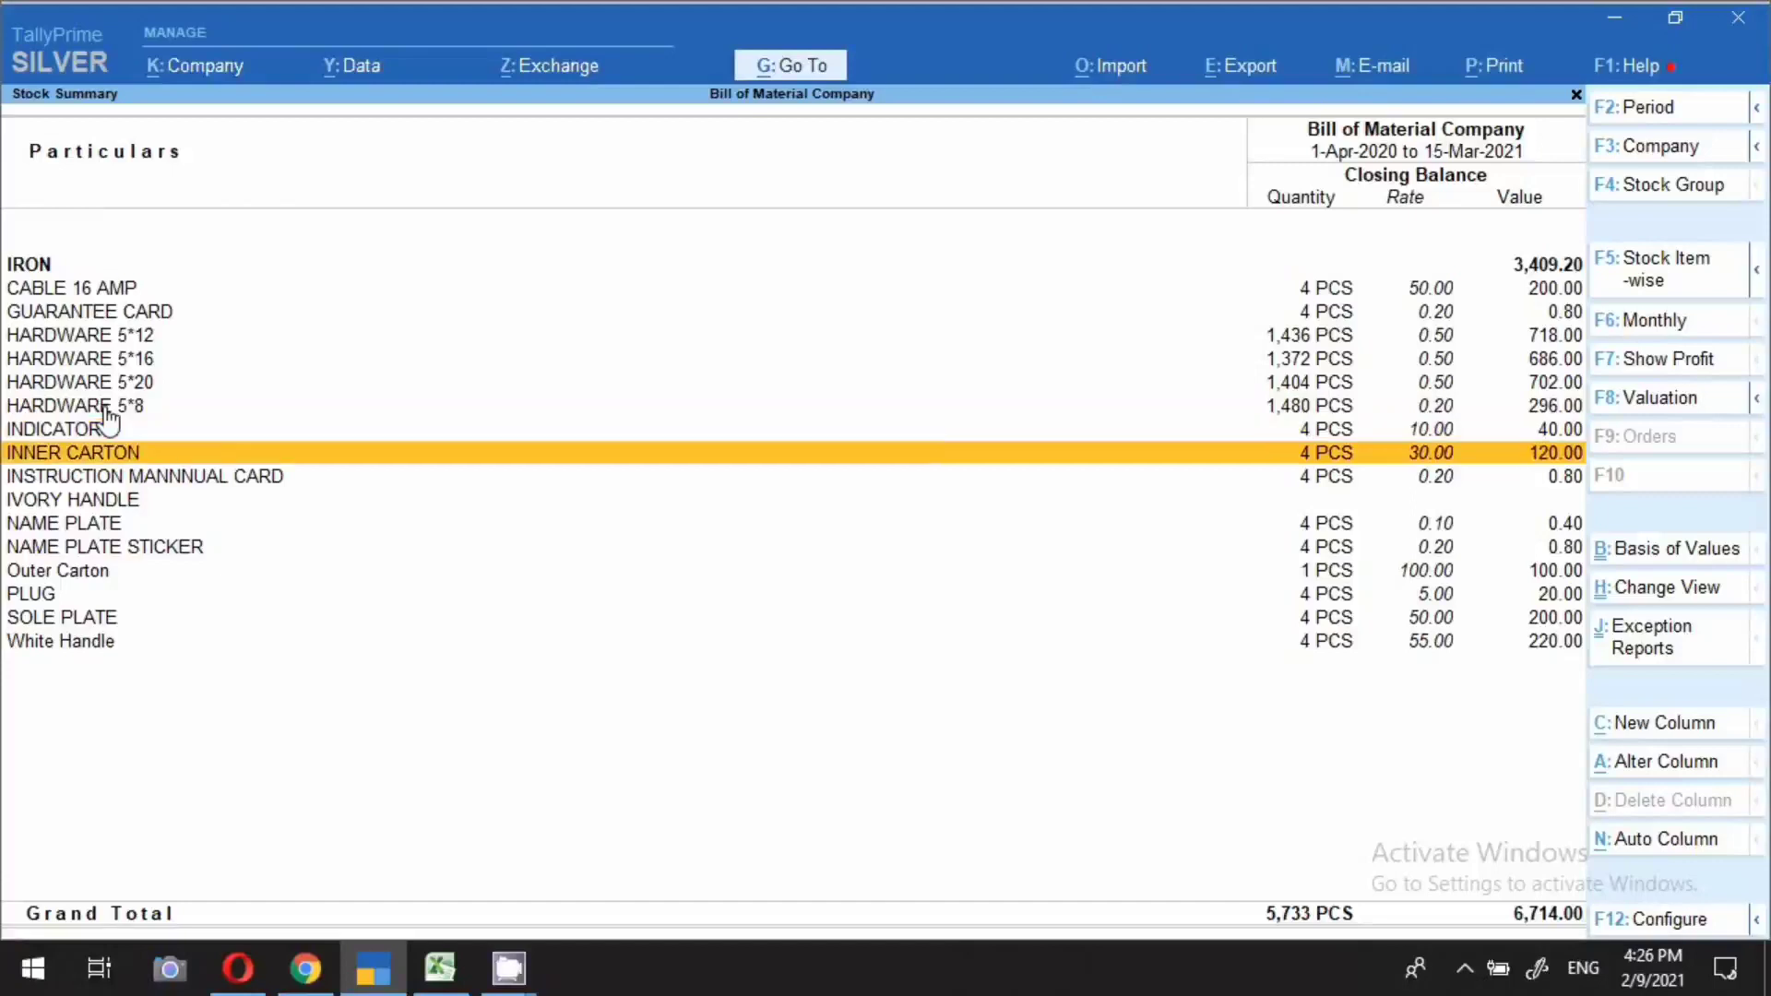
pyautogui.press('Down')
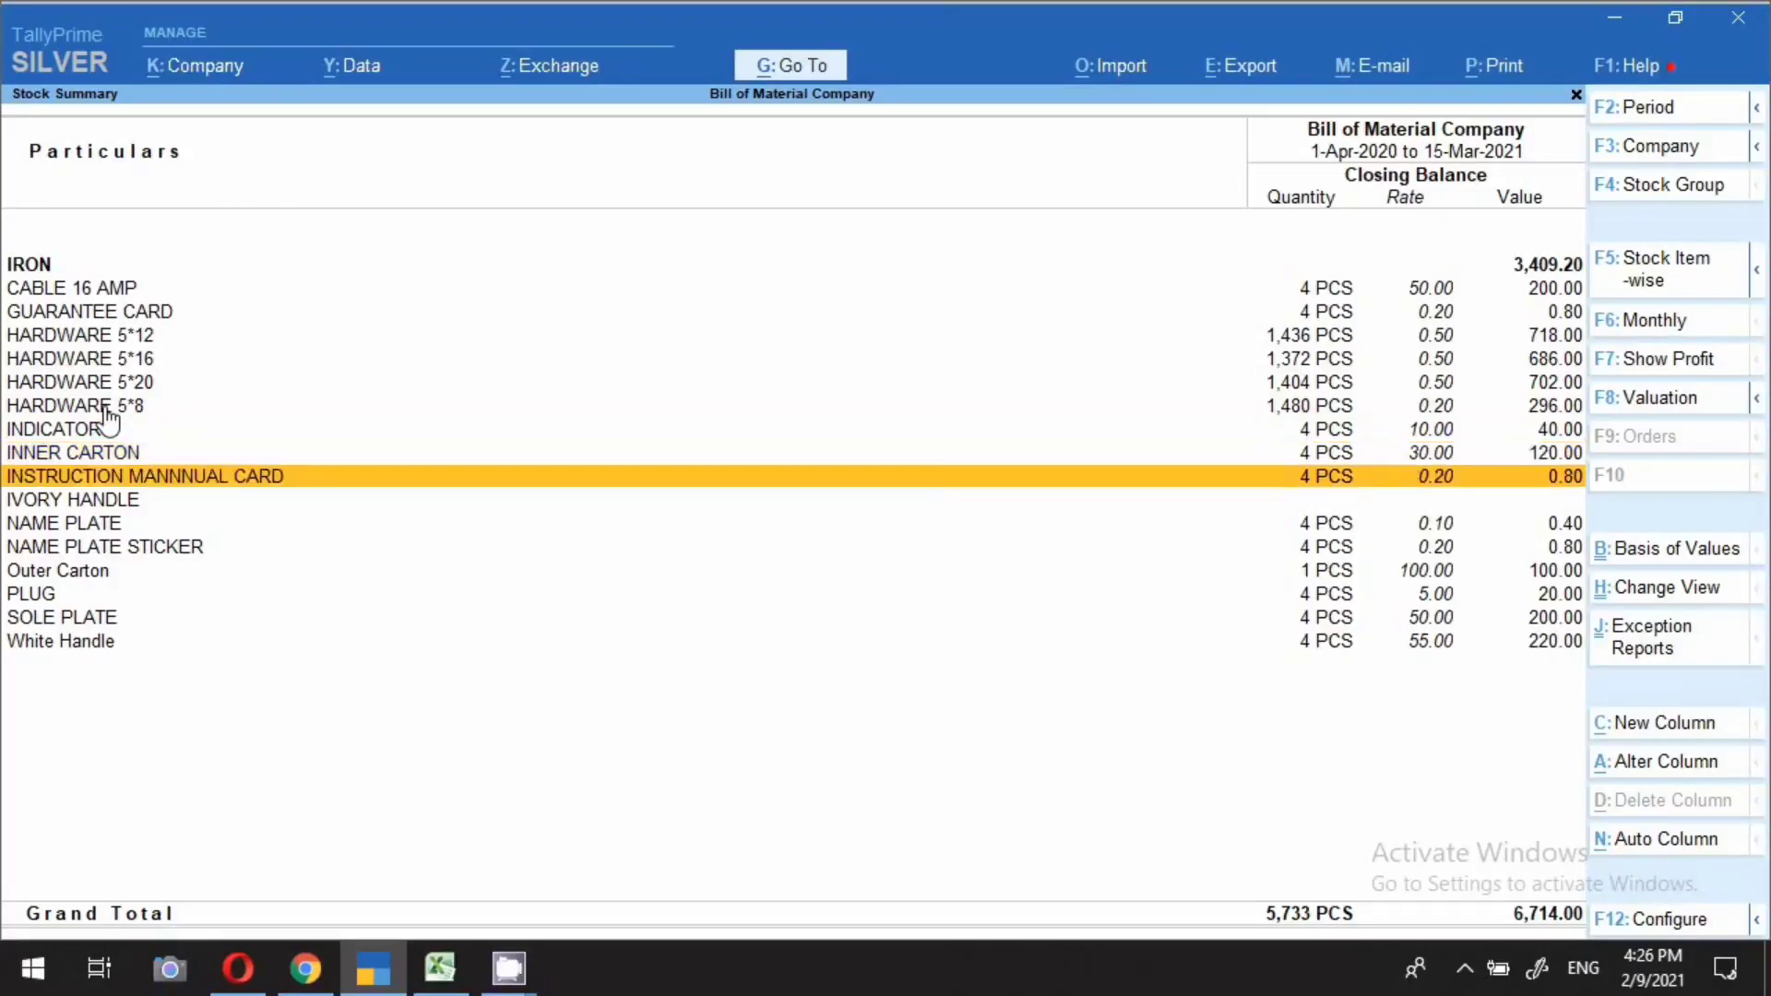
pyautogui.press('Down')
pyautogui.press('Down')
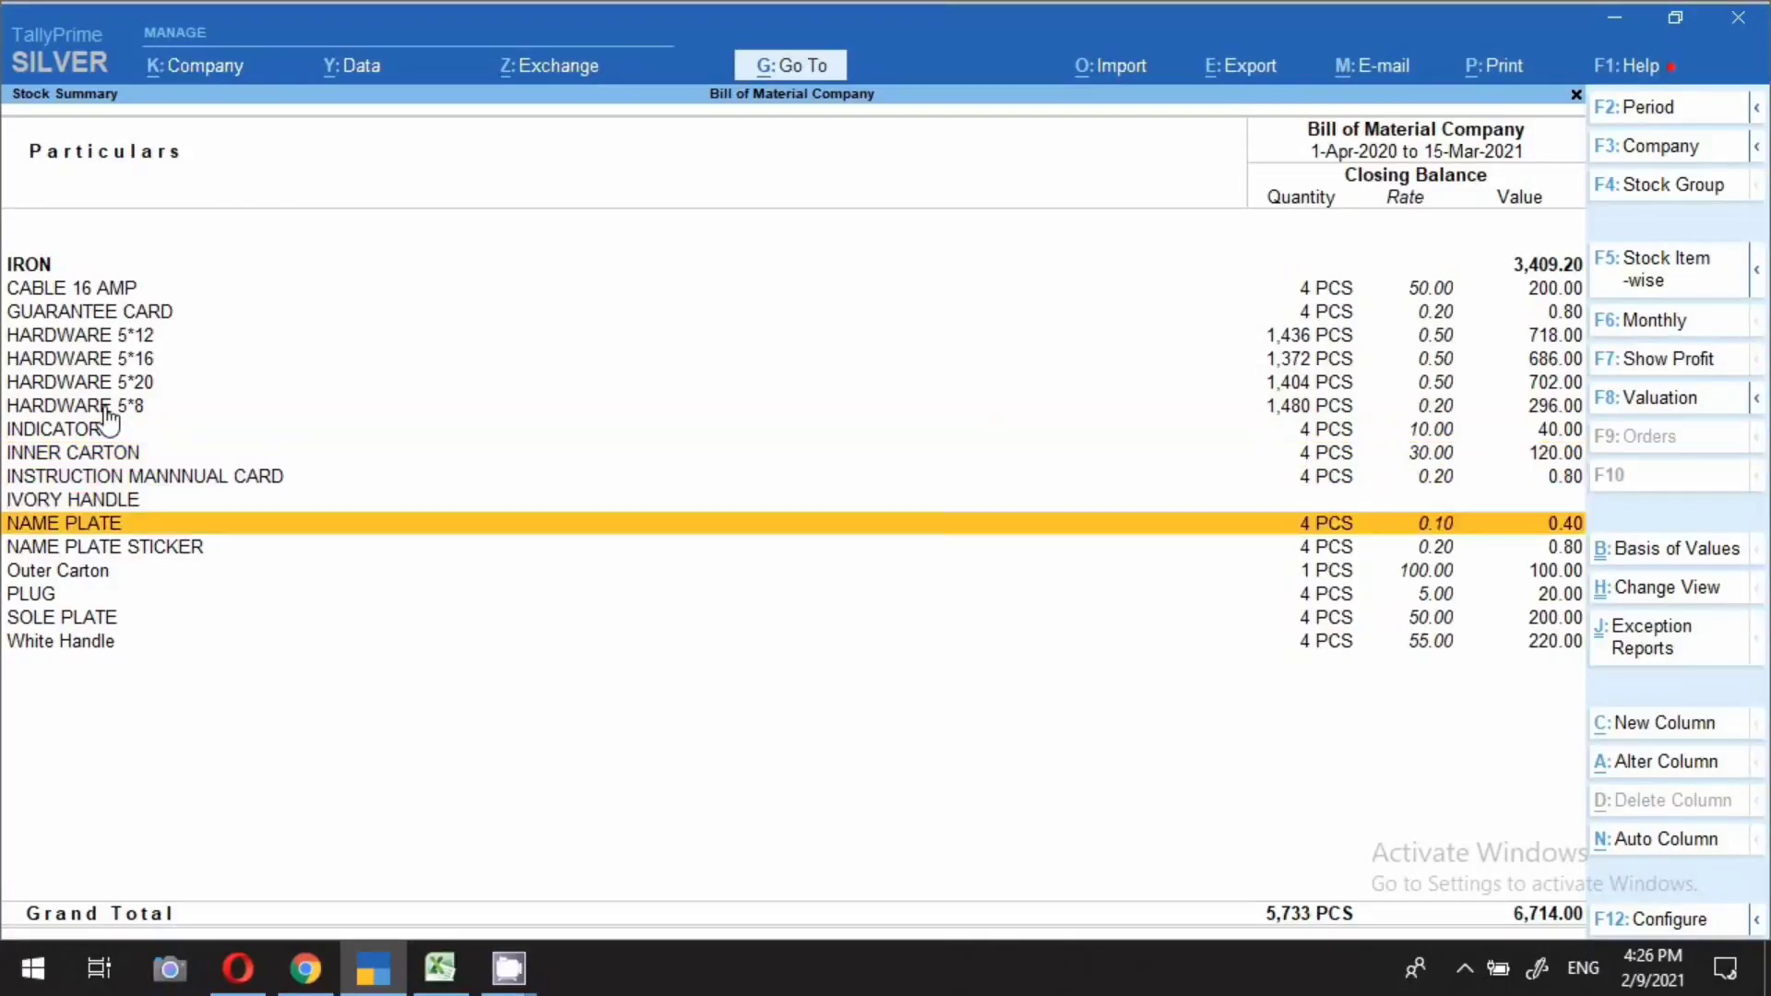
pyautogui.press('Down')
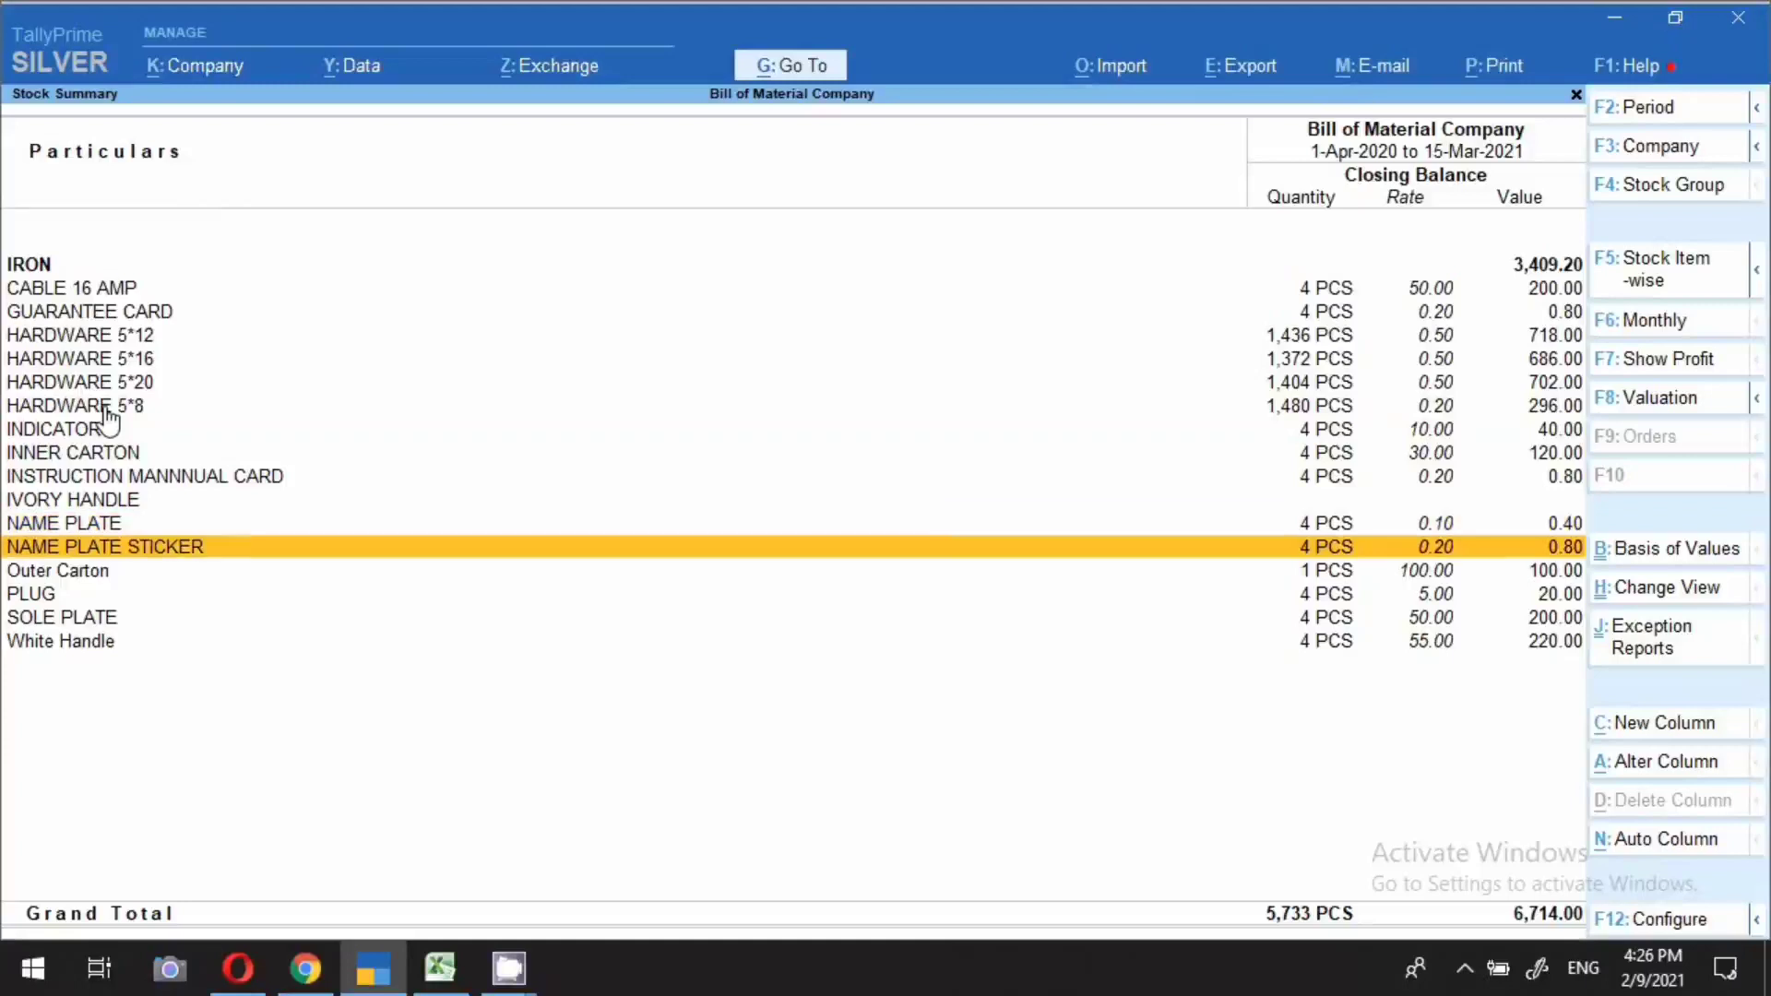
pyautogui.press('Down')
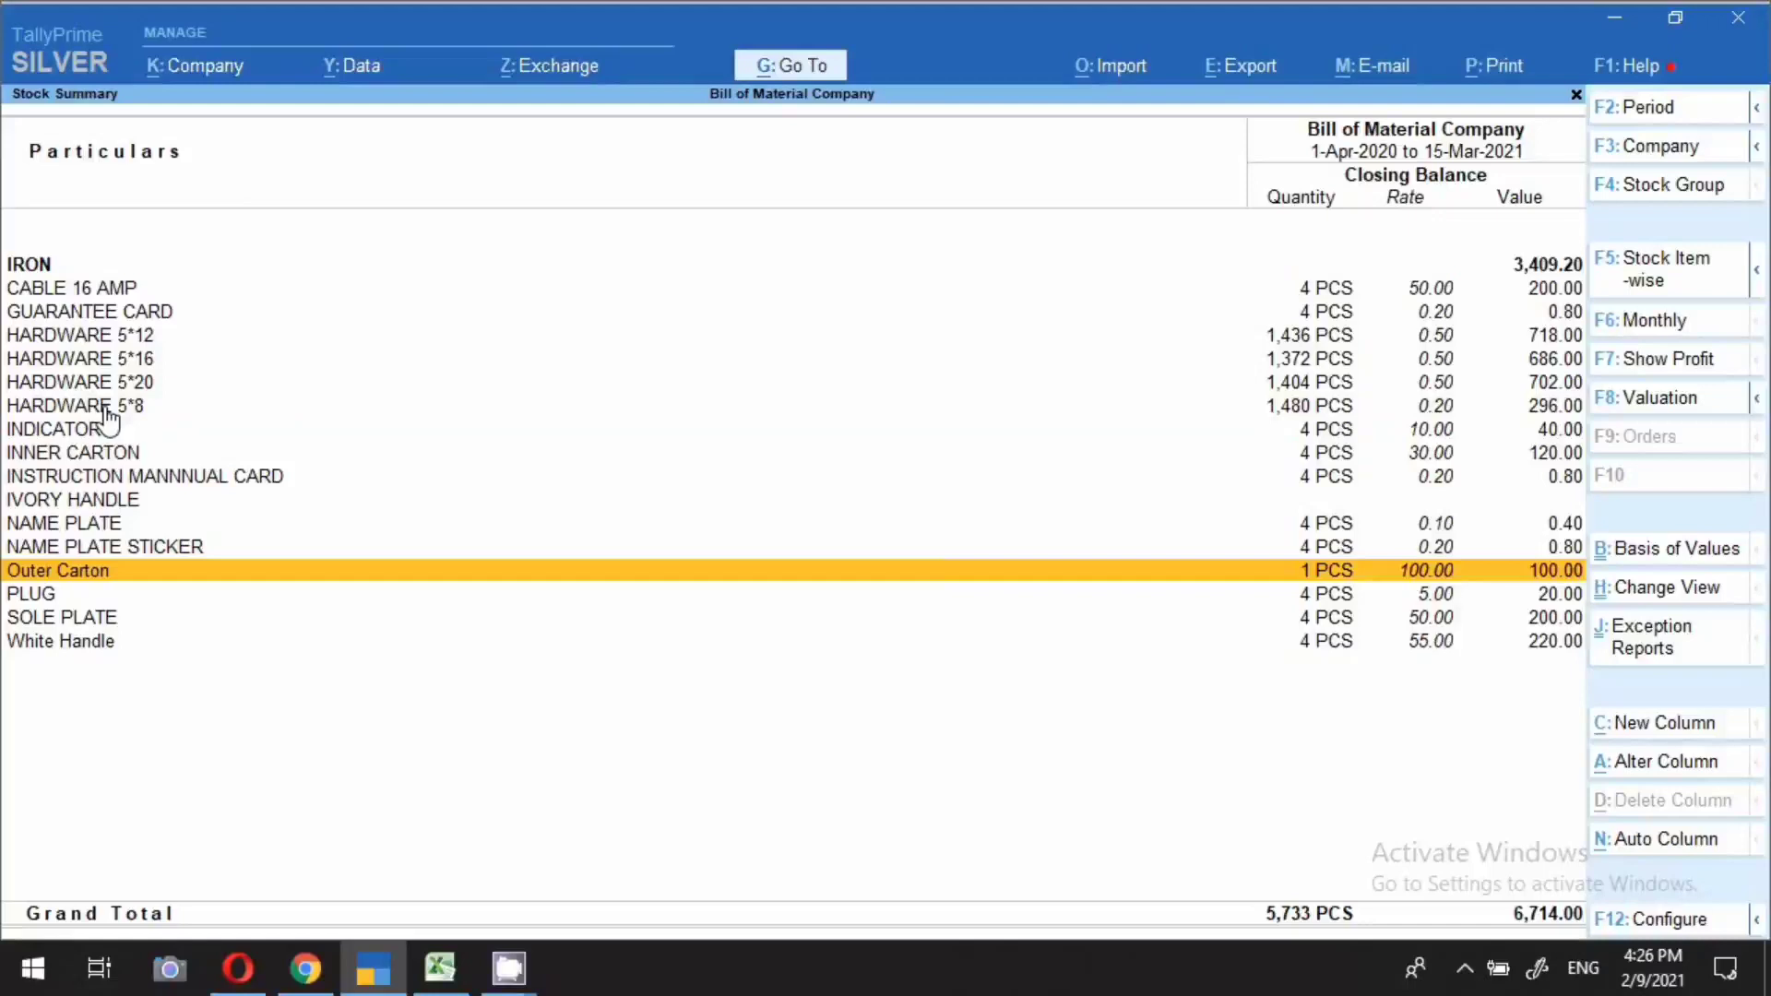
pyautogui.press('Down')
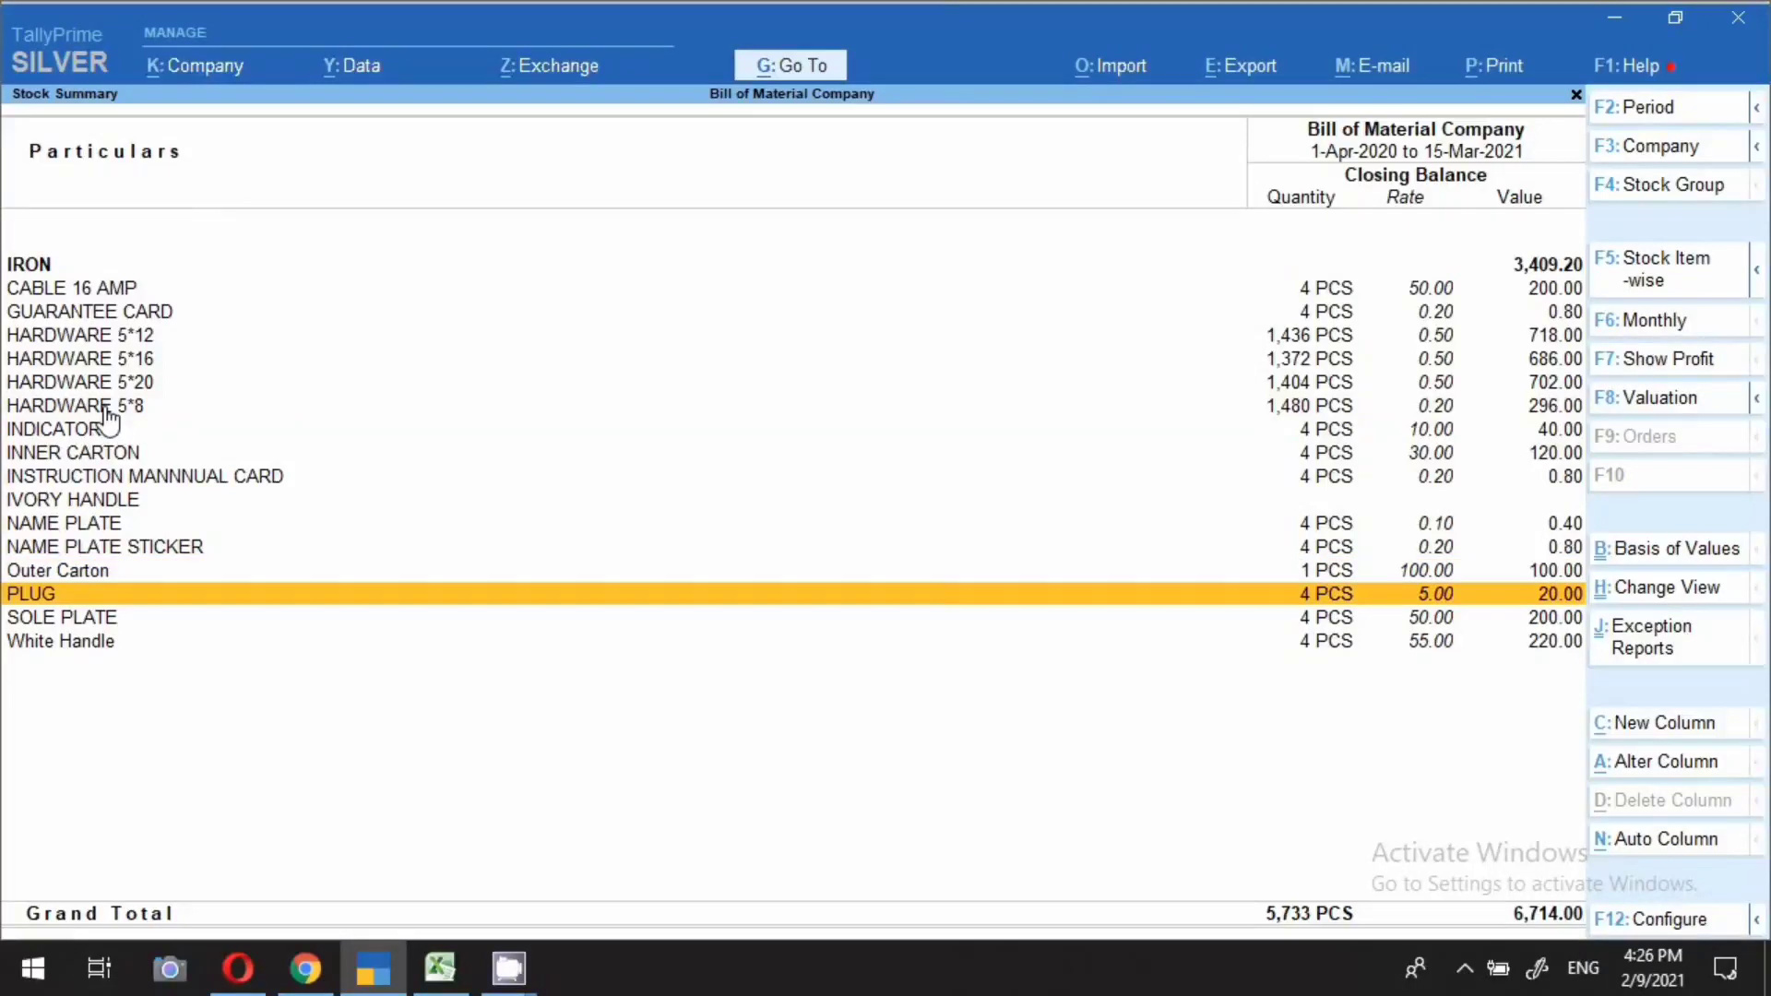
pyautogui.press('Down')
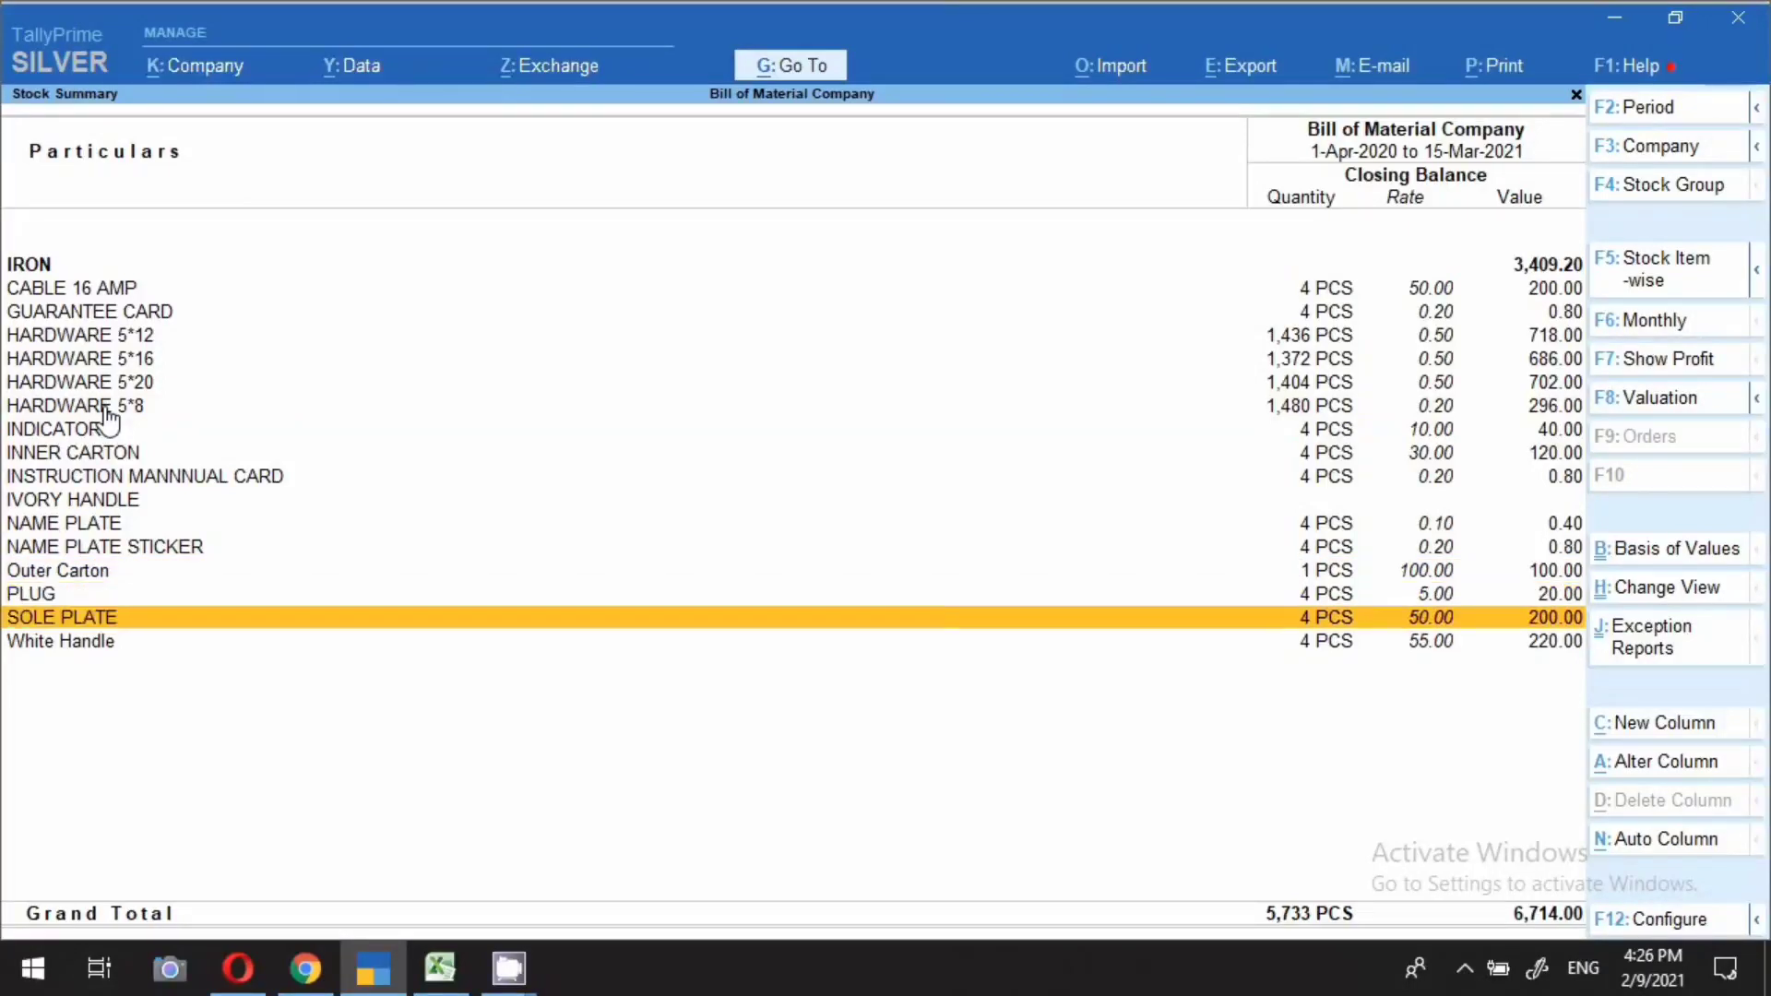
# Drill down from SOLE PLATE to its February stock vouchers and examine the inward, outward and closing quantities
pyautogui.press('Return')
pyautogui.press('Up')
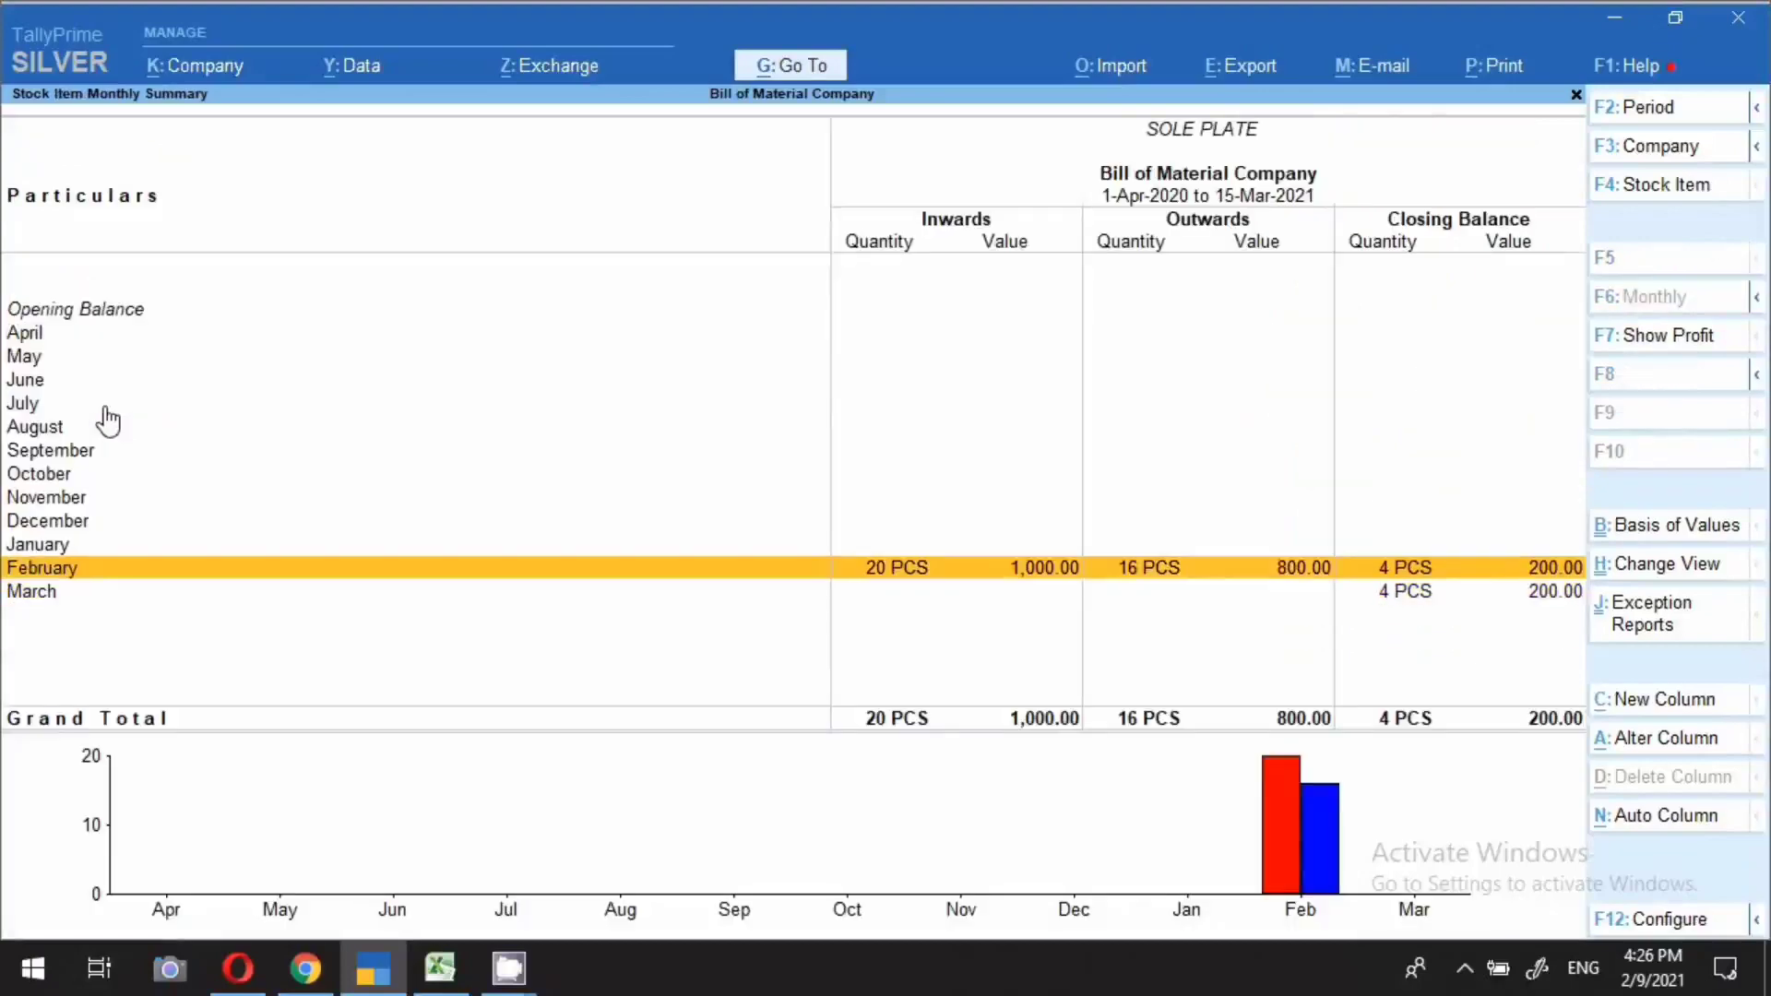
pyautogui.press('Return')
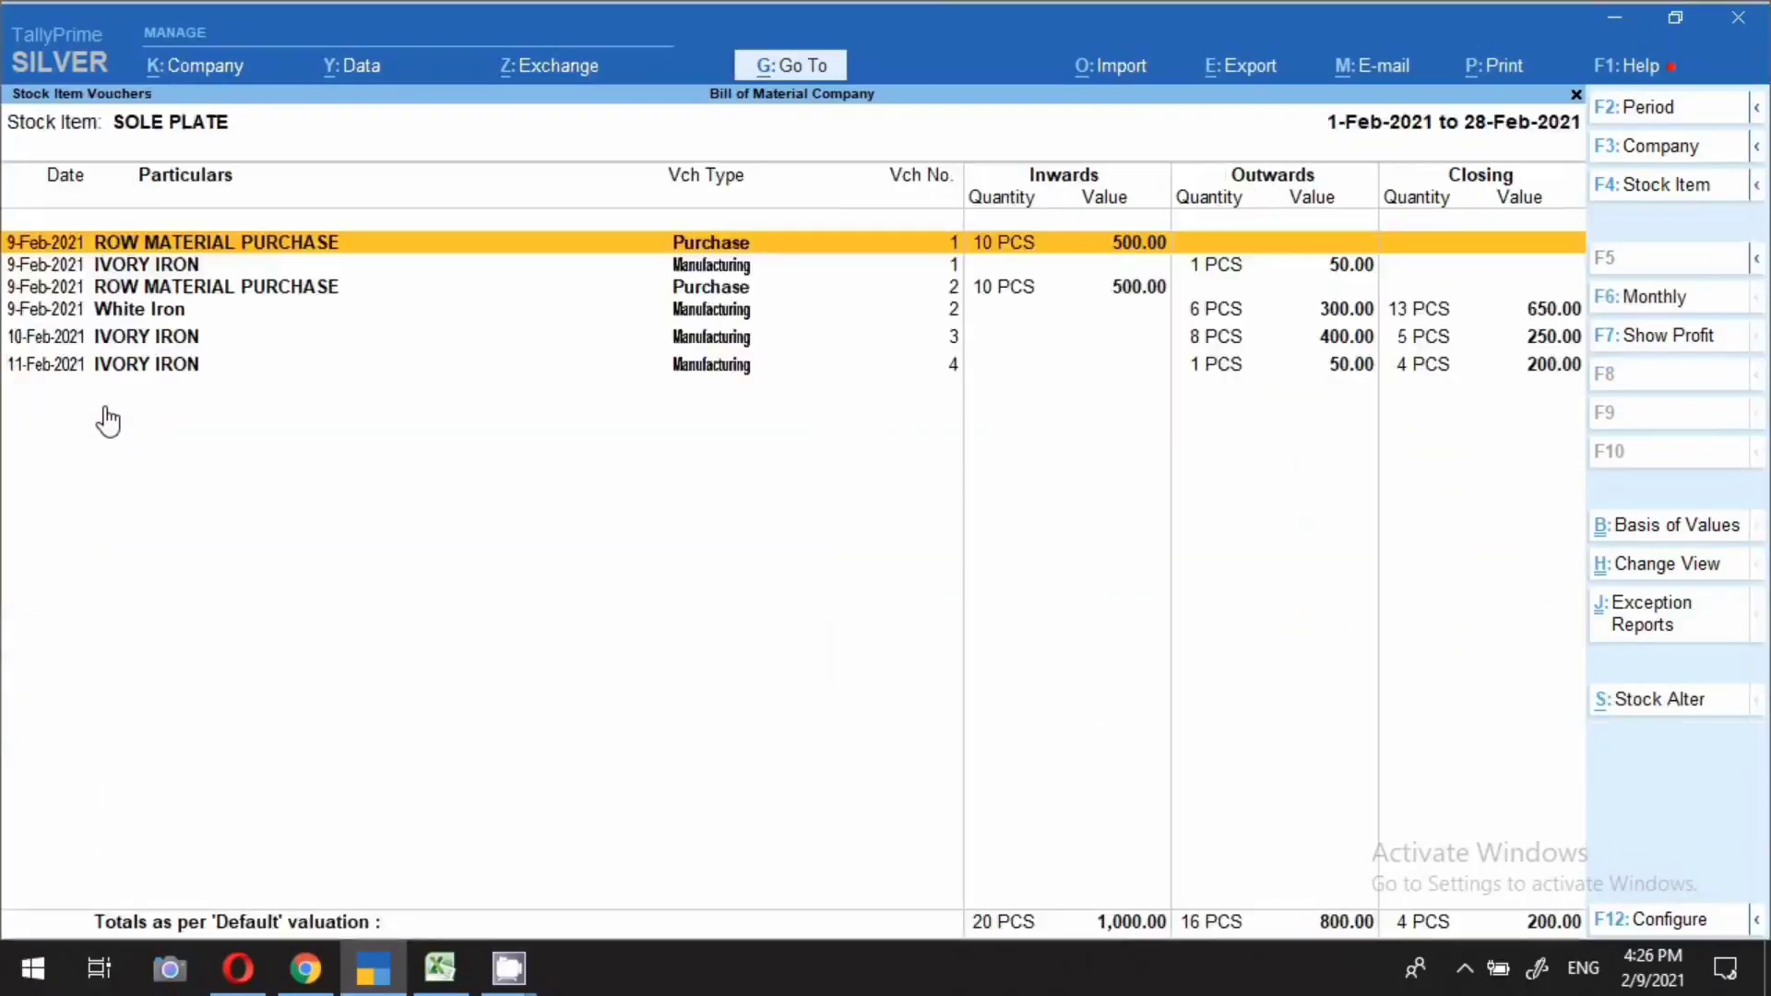
pyautogui.press('Escape')
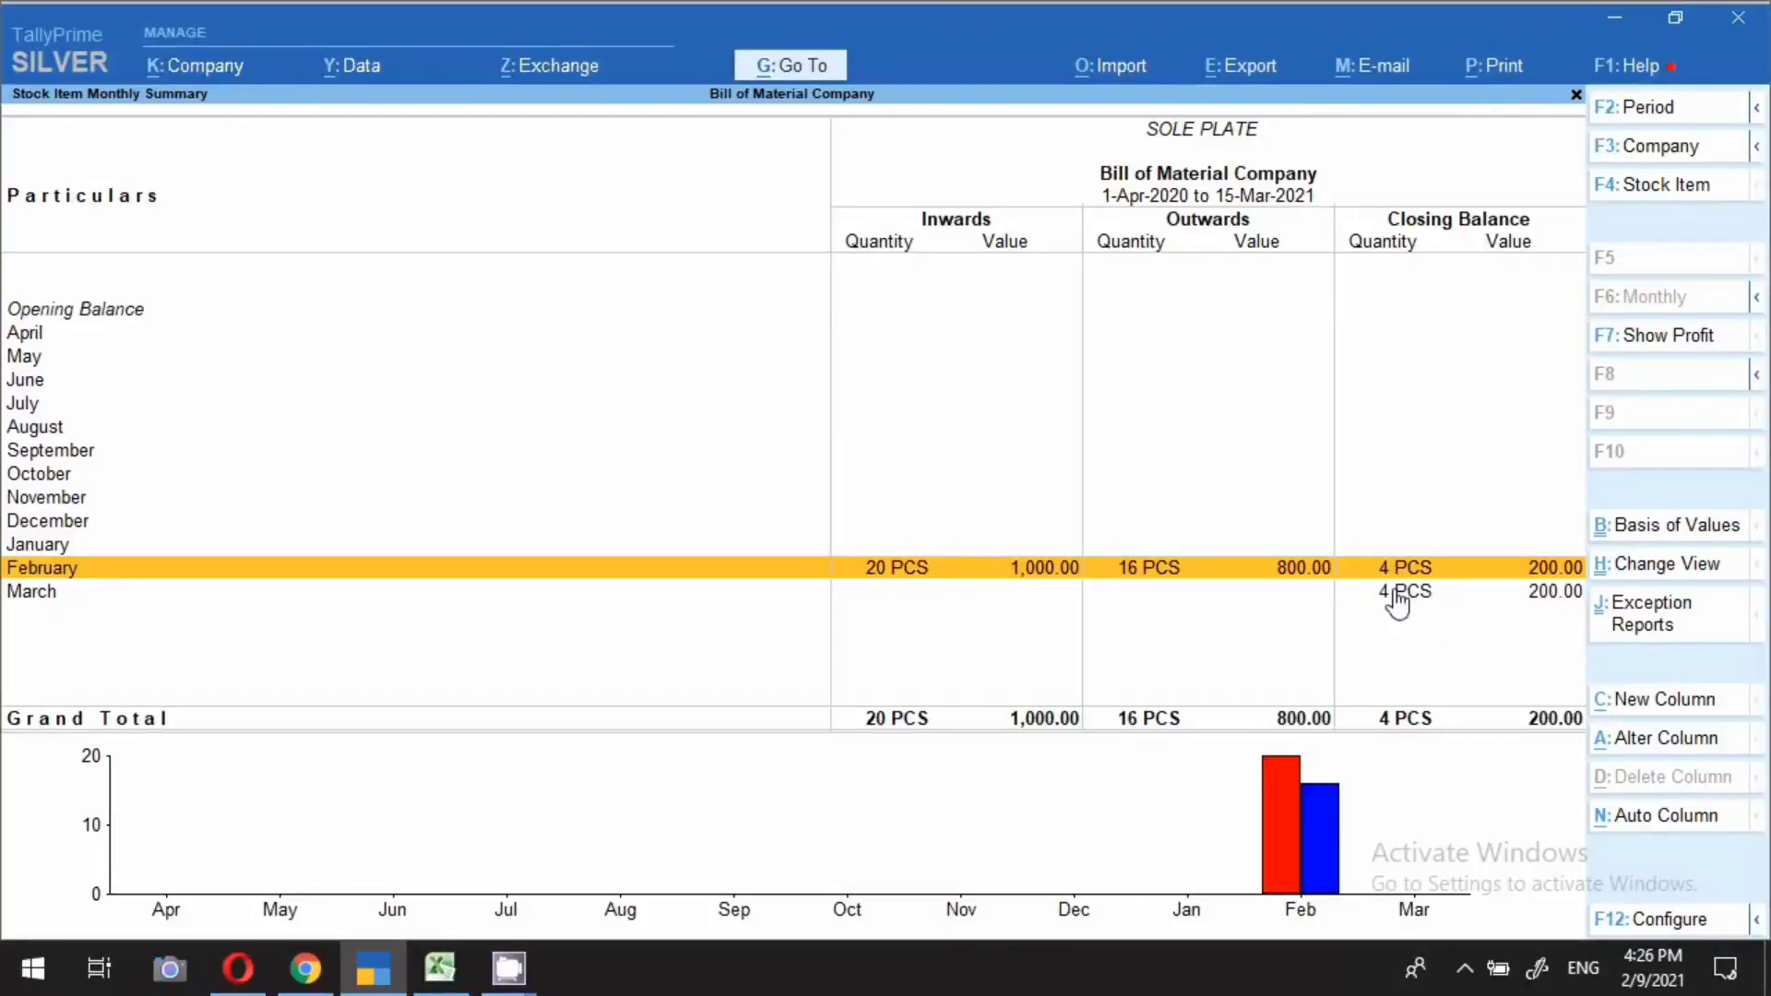
pyautogui.press('Return')
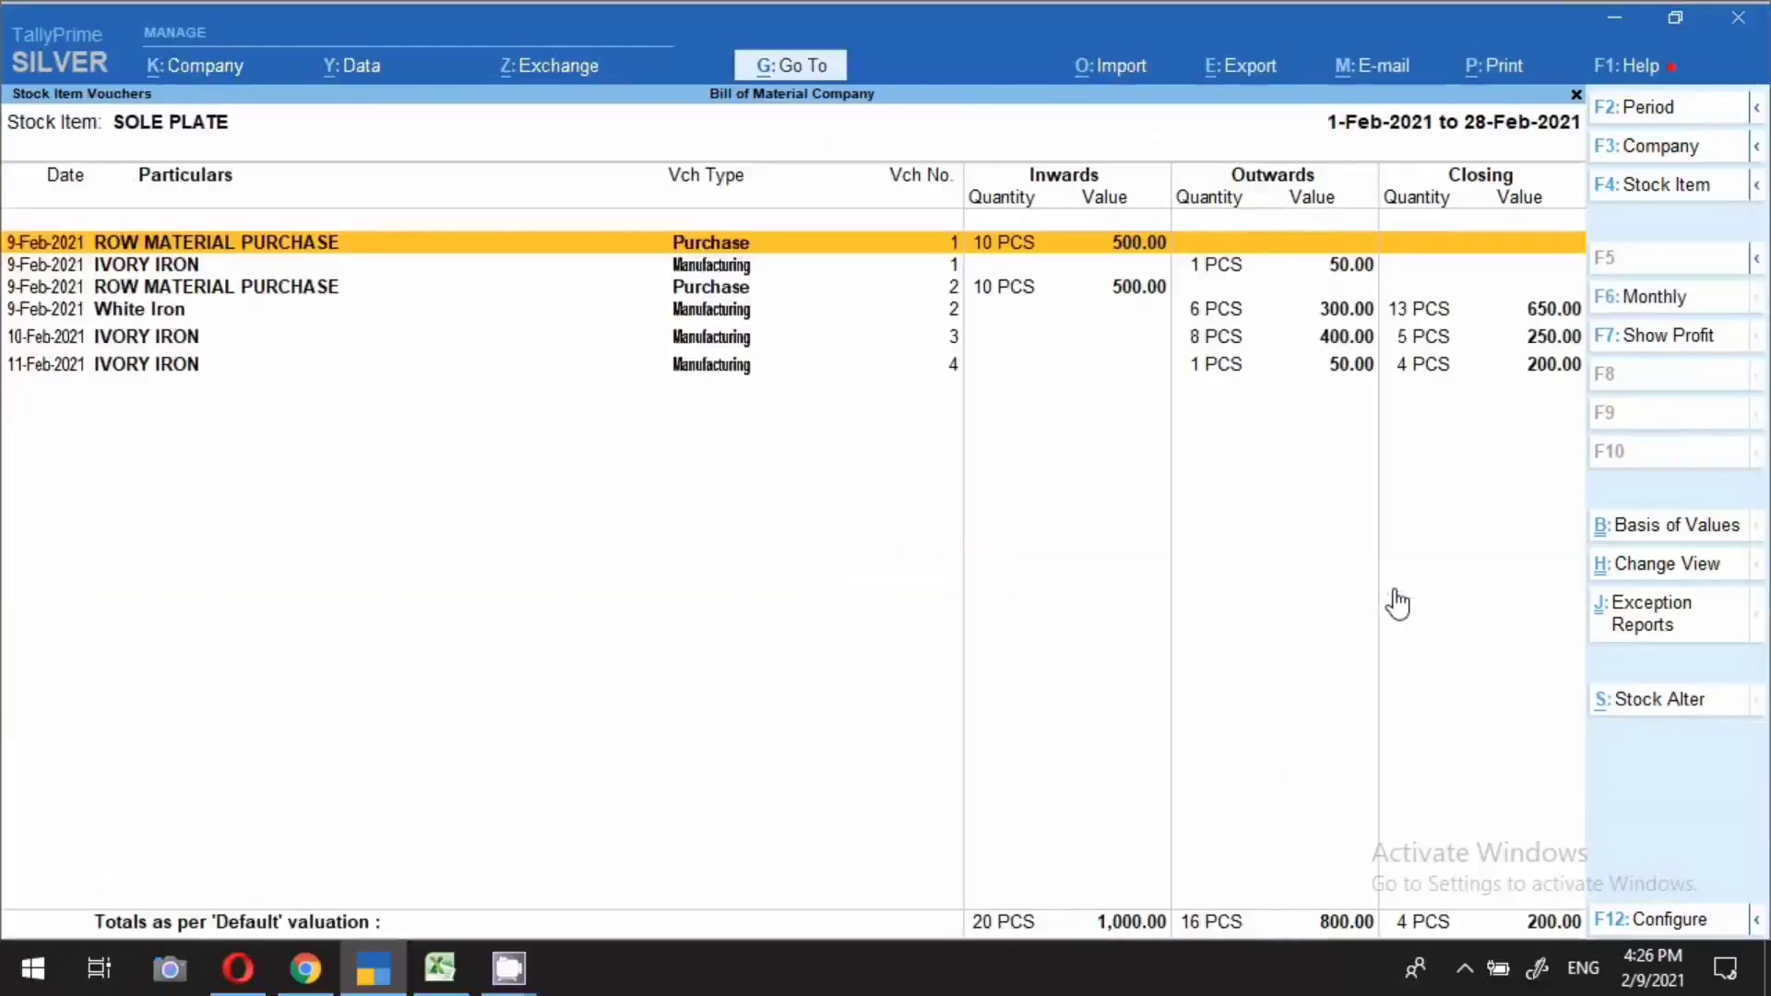
# Add a Manufacturing voucher ahead of the 11-Feb-2021 IVORY IRON entry and date it 10-Feb-2021
pyautogui.press('Down')
pyautogui.press('Down')
pyautogui.press('Down')
pyautogui.press('Down')
pyautogui.press('Down')
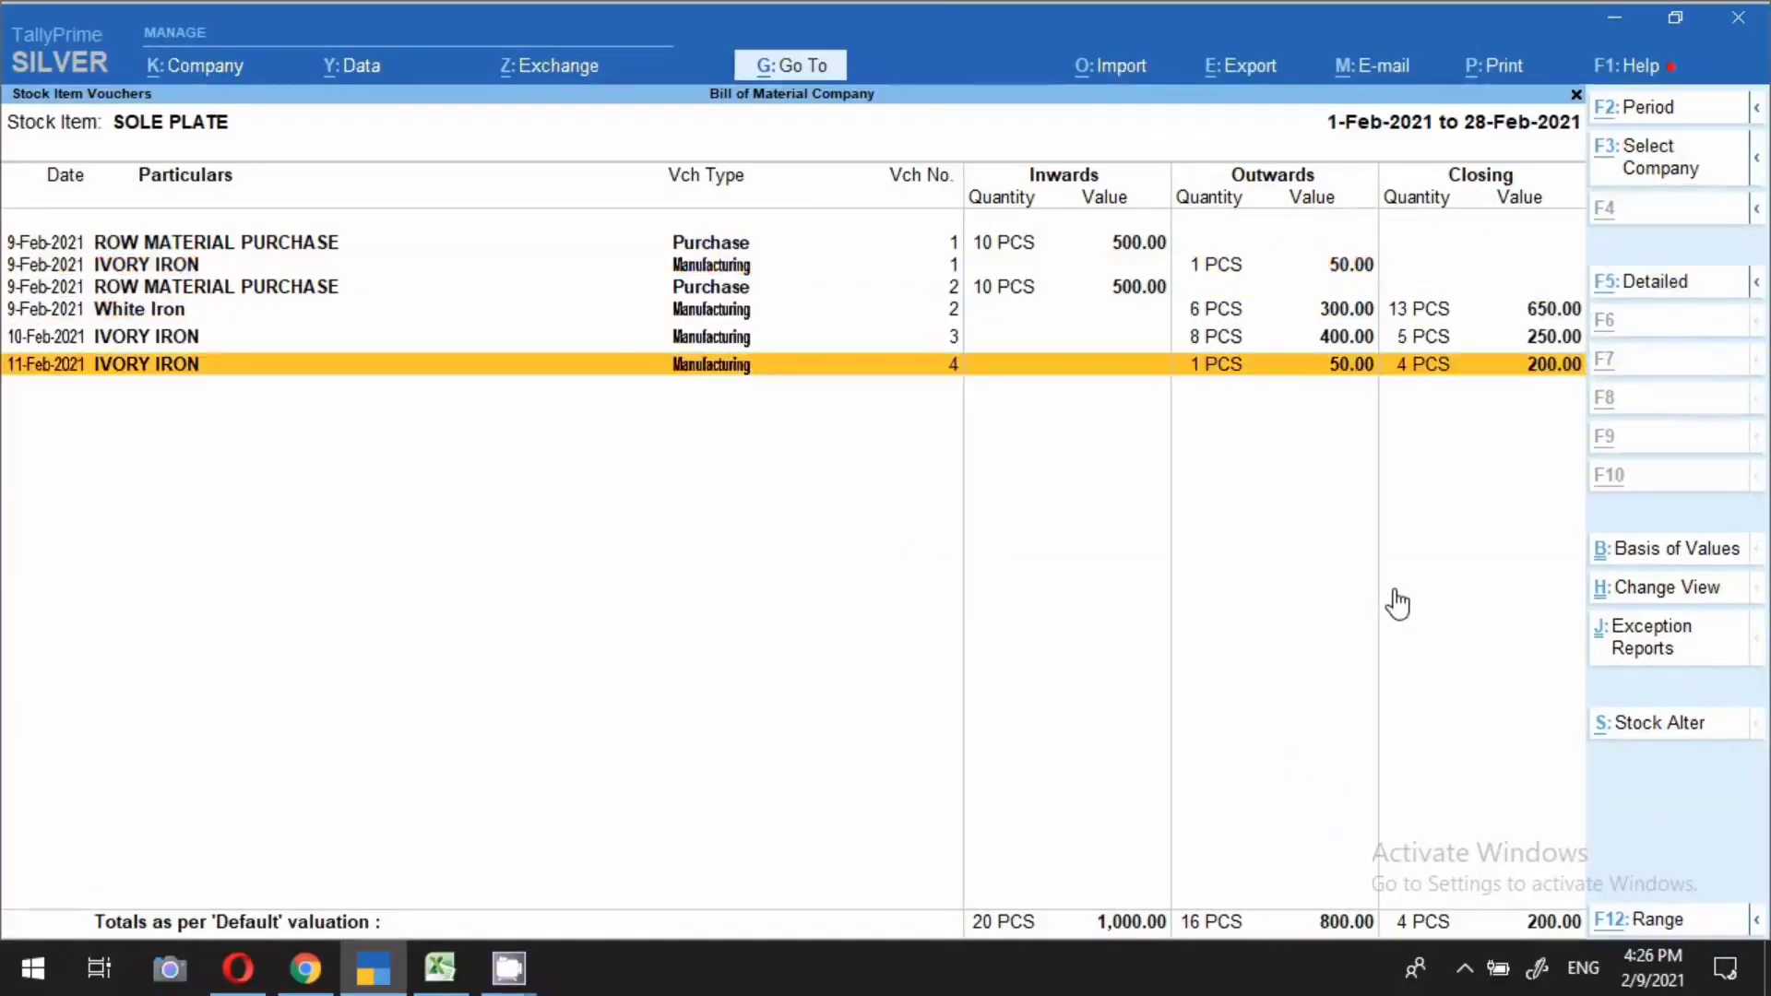
pyautogui.hotkey('alt', 'a')
pyautogui.press('F2')
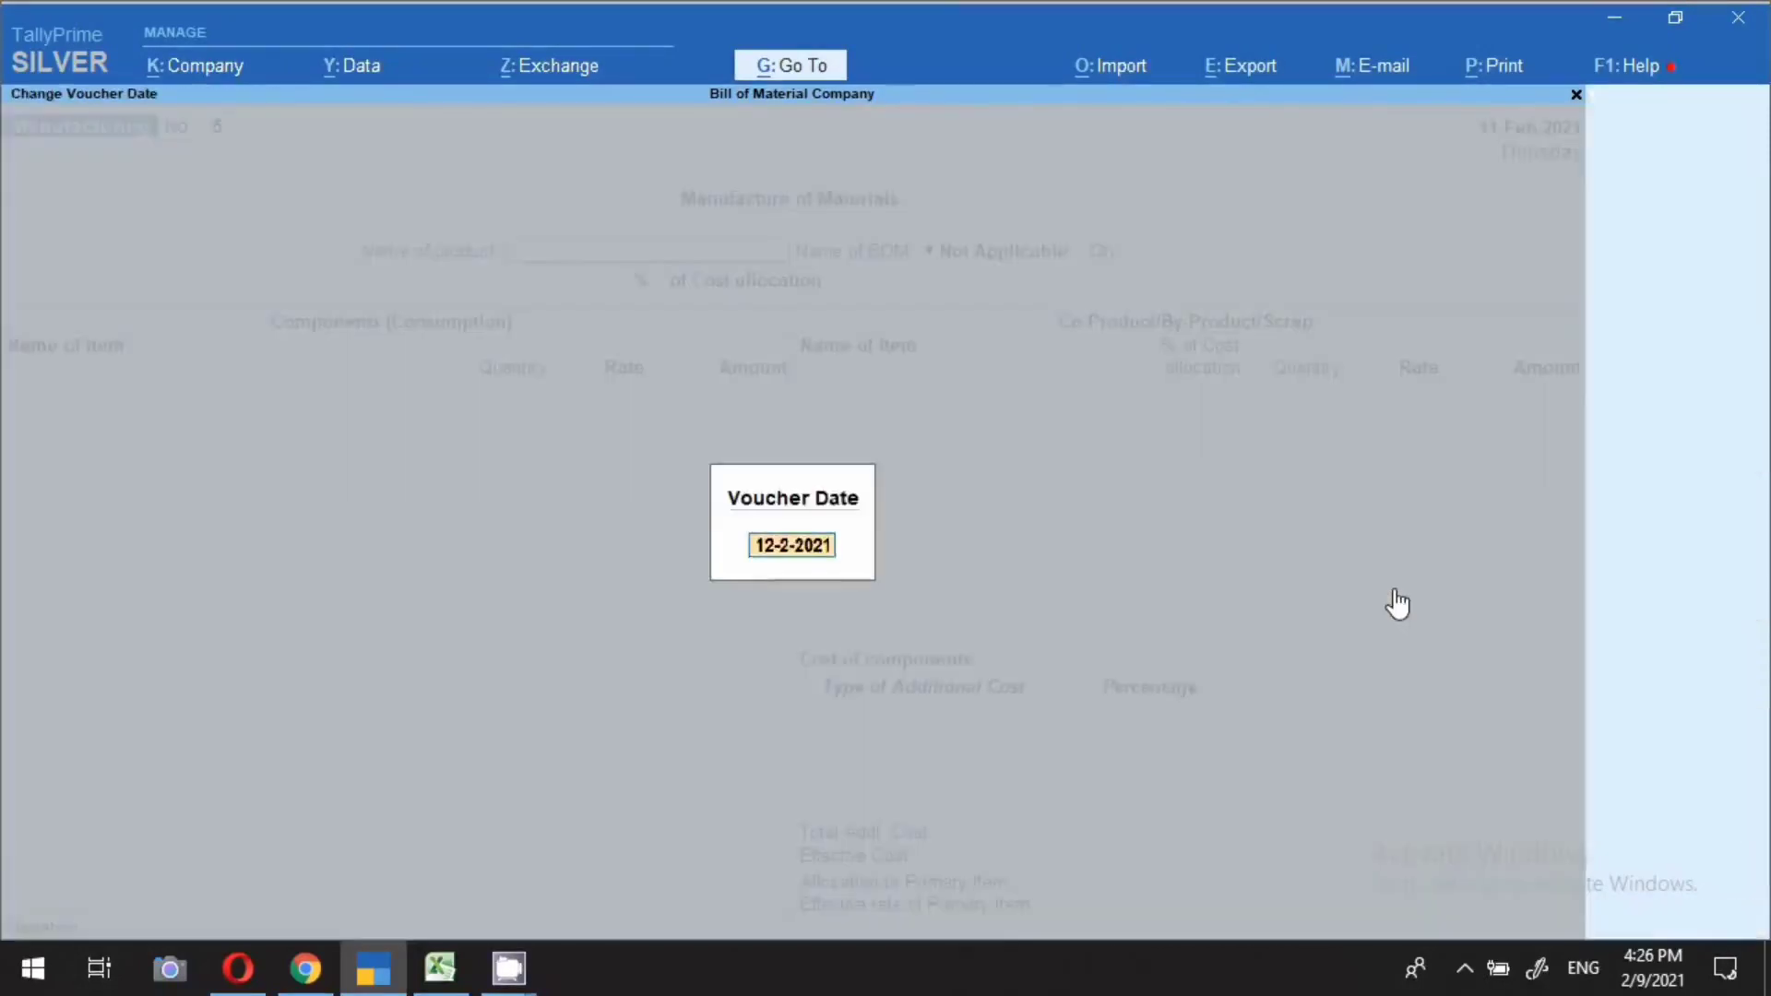
pyautogui.write('10.')
pyautogui.press('Return')
# Select White Iron as the product to manufacture and set its quantity to 4 PCS
pyautogui.write('Whi')
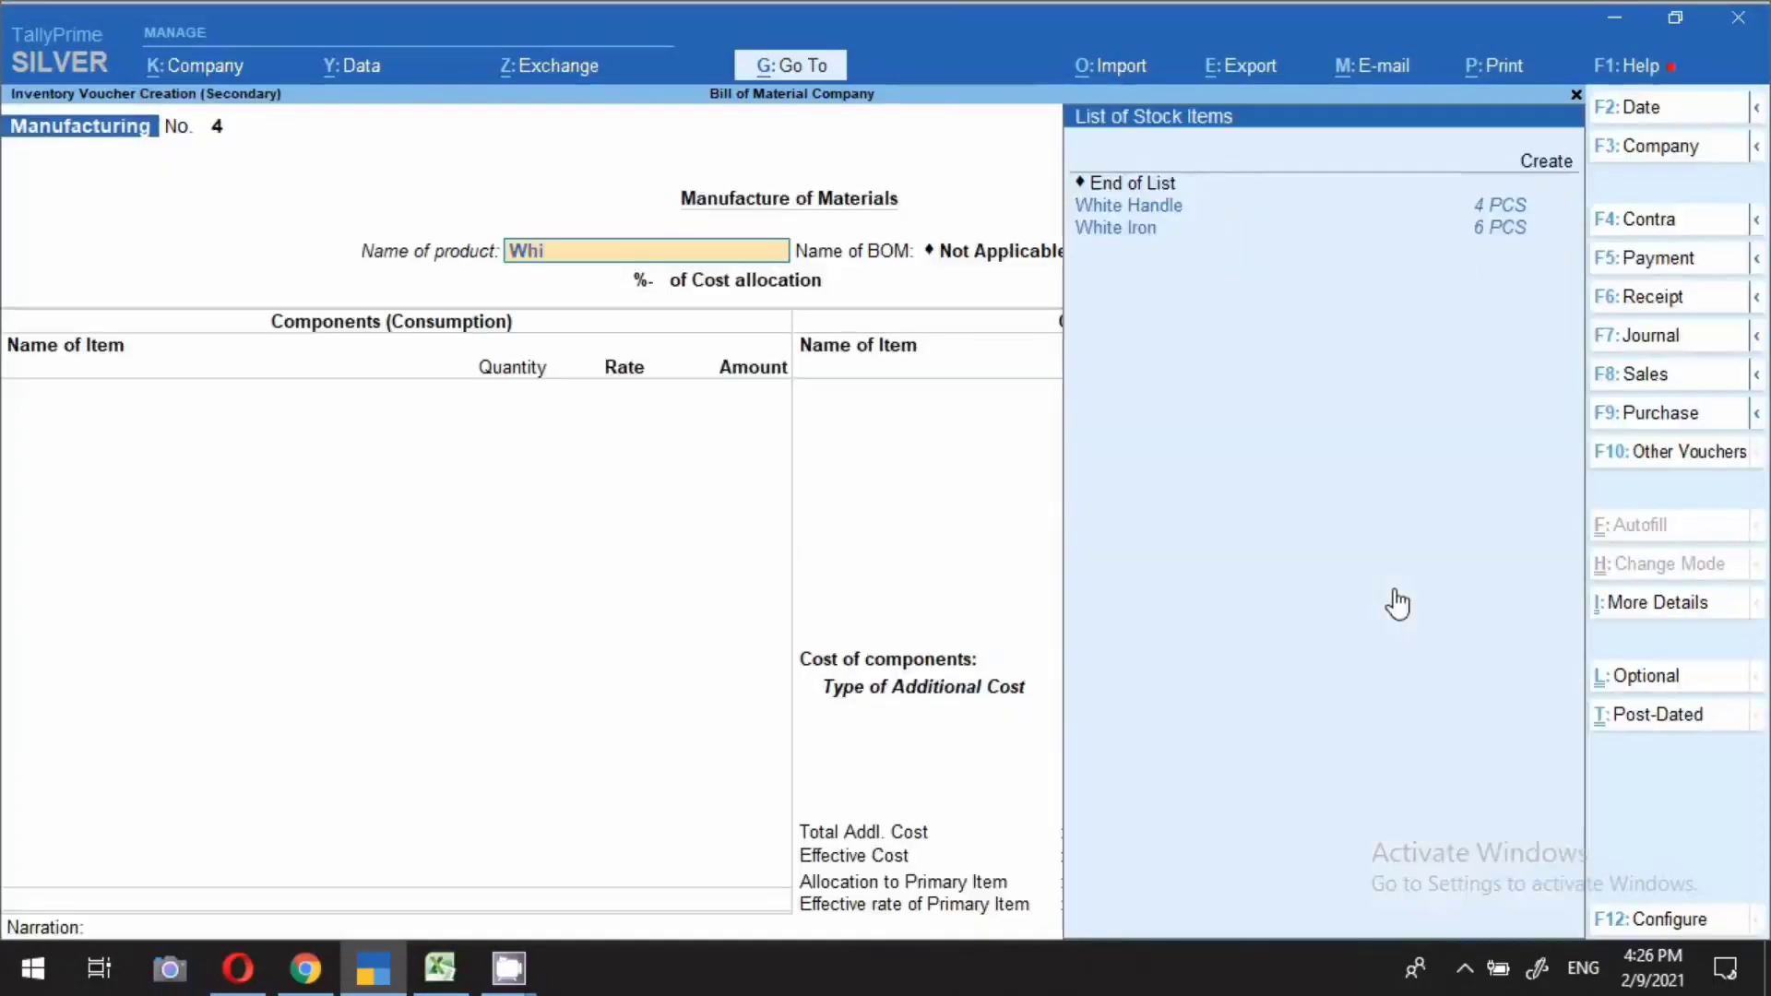
pyautogui.press('Down')
pyautogui.press('Return')
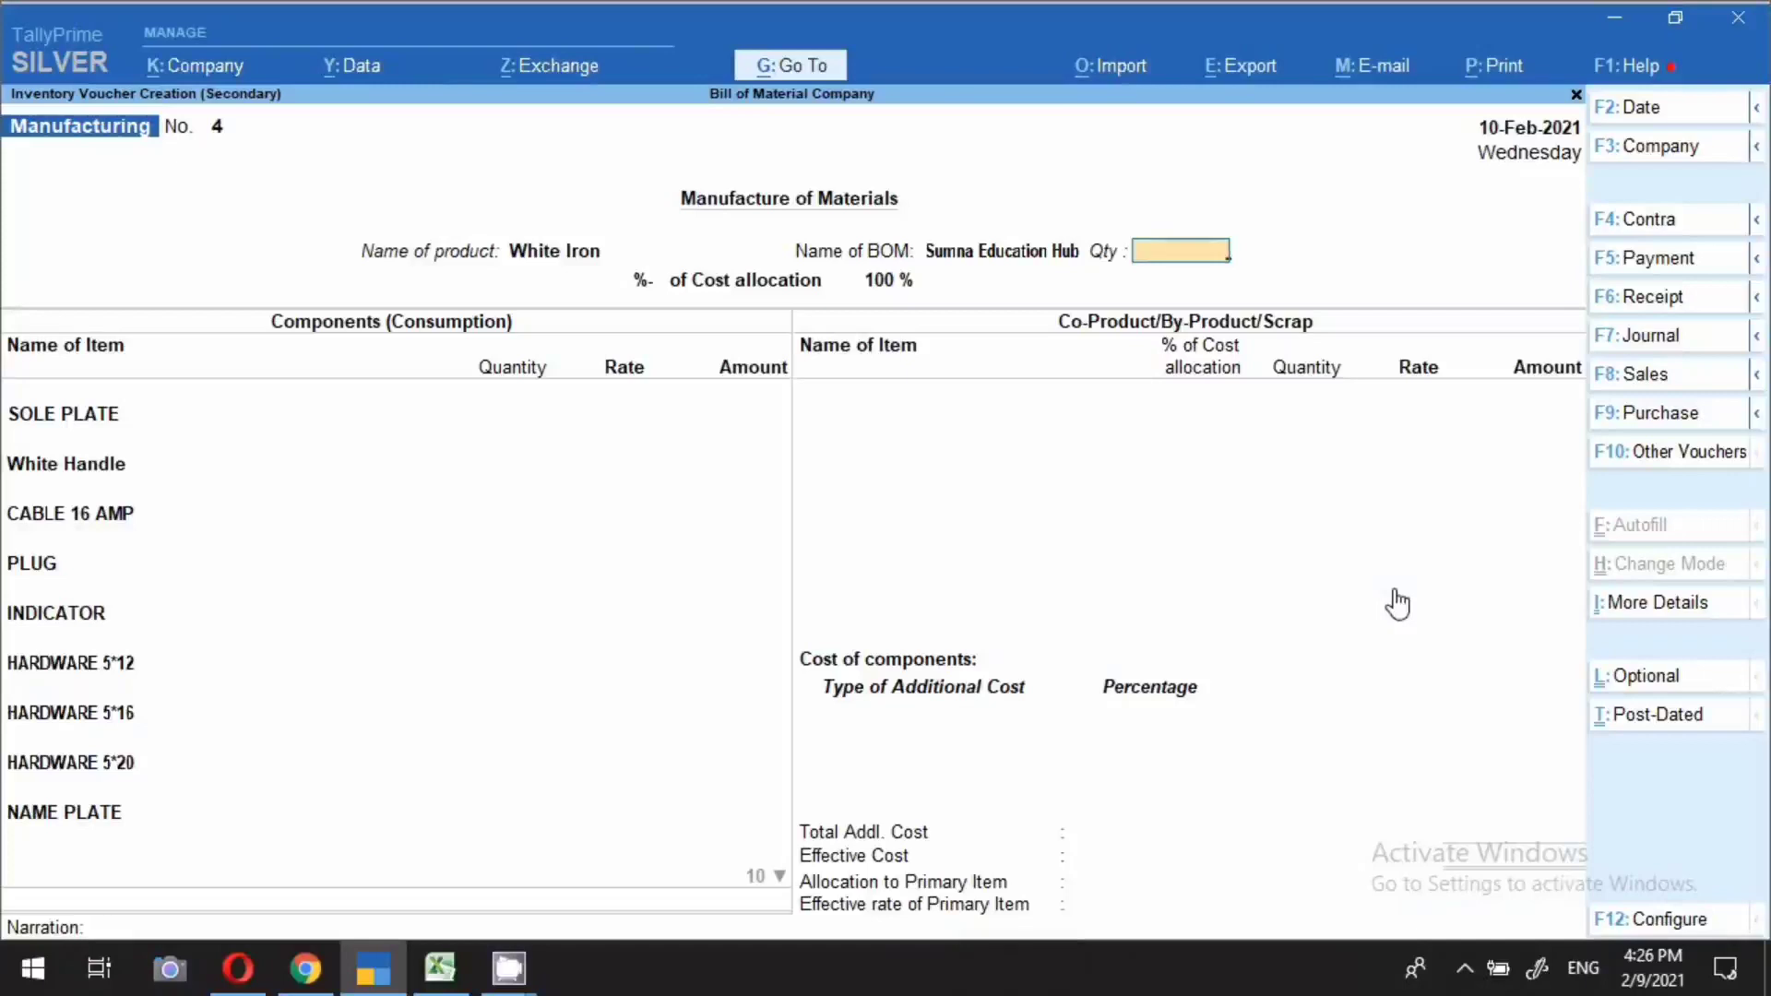
pyautogui.write('4')
pyautogui.press('Return')
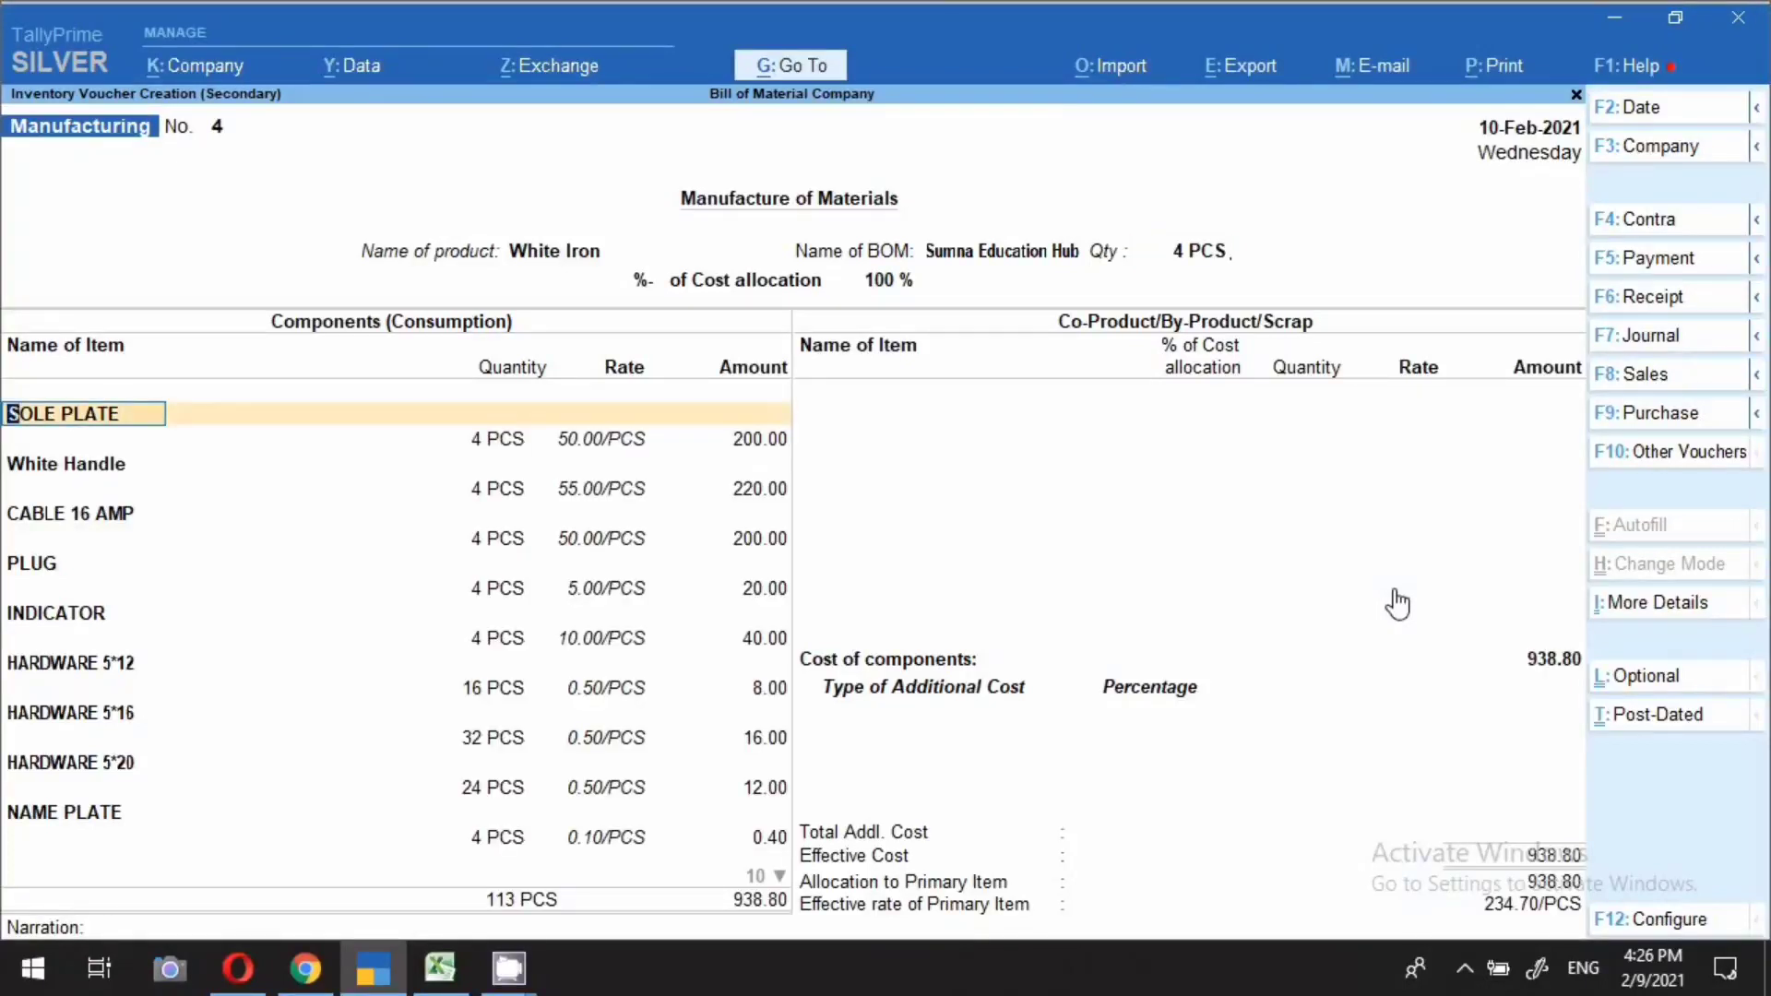
# Accept all bill-of-material components at their filled-in quantities and rates, leave co-products and additional costs empty, and save the voucher
pyautogui.press('Return')
pyautogui.press('Return')
pyautogui.press('Return')
pyautogui.press('Return')
pyautogui.press('Return')
pyautogui.press('Return')
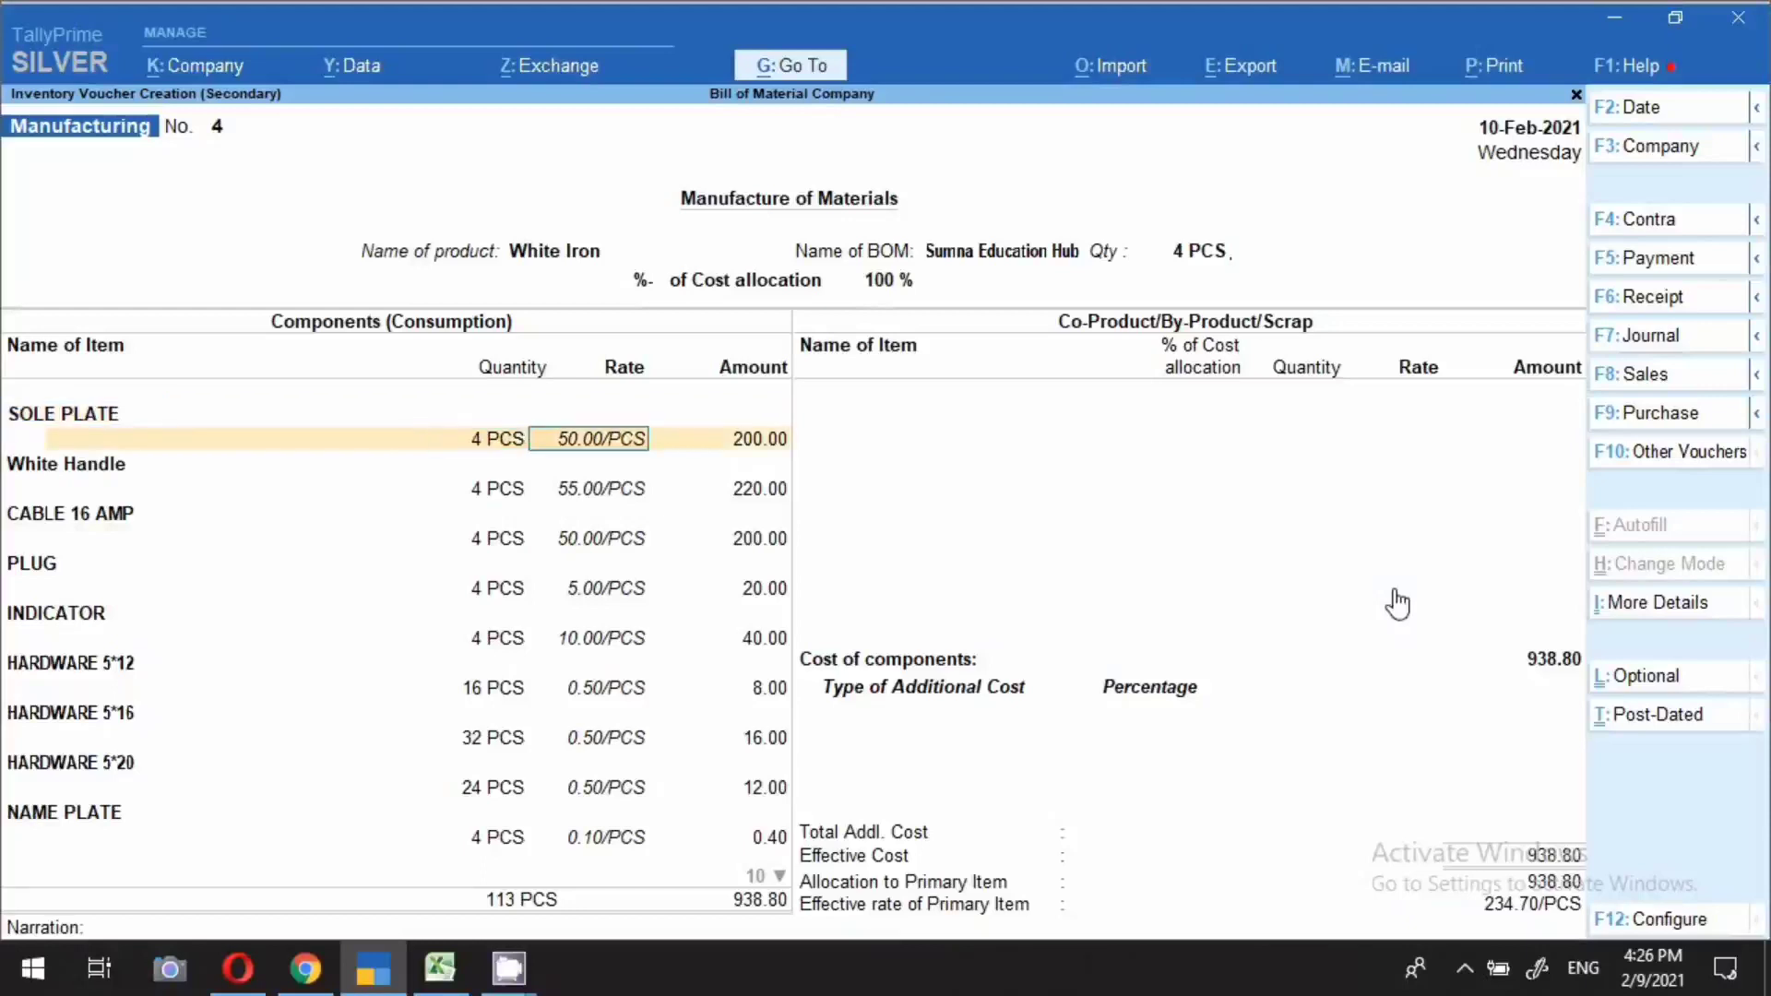
pyautogui.press('Return')
pyautogui.press('Return')
pyautogui.press('Return')
pyautogui.press('Return')
pyautogui.press('Return')
pyautogui.press('Return')
pyautogui.press('Return')
pyautogui.press('Return')
pyautogui.press('Return')
pyautogui.press('Return')
pyautogui.press('Return')
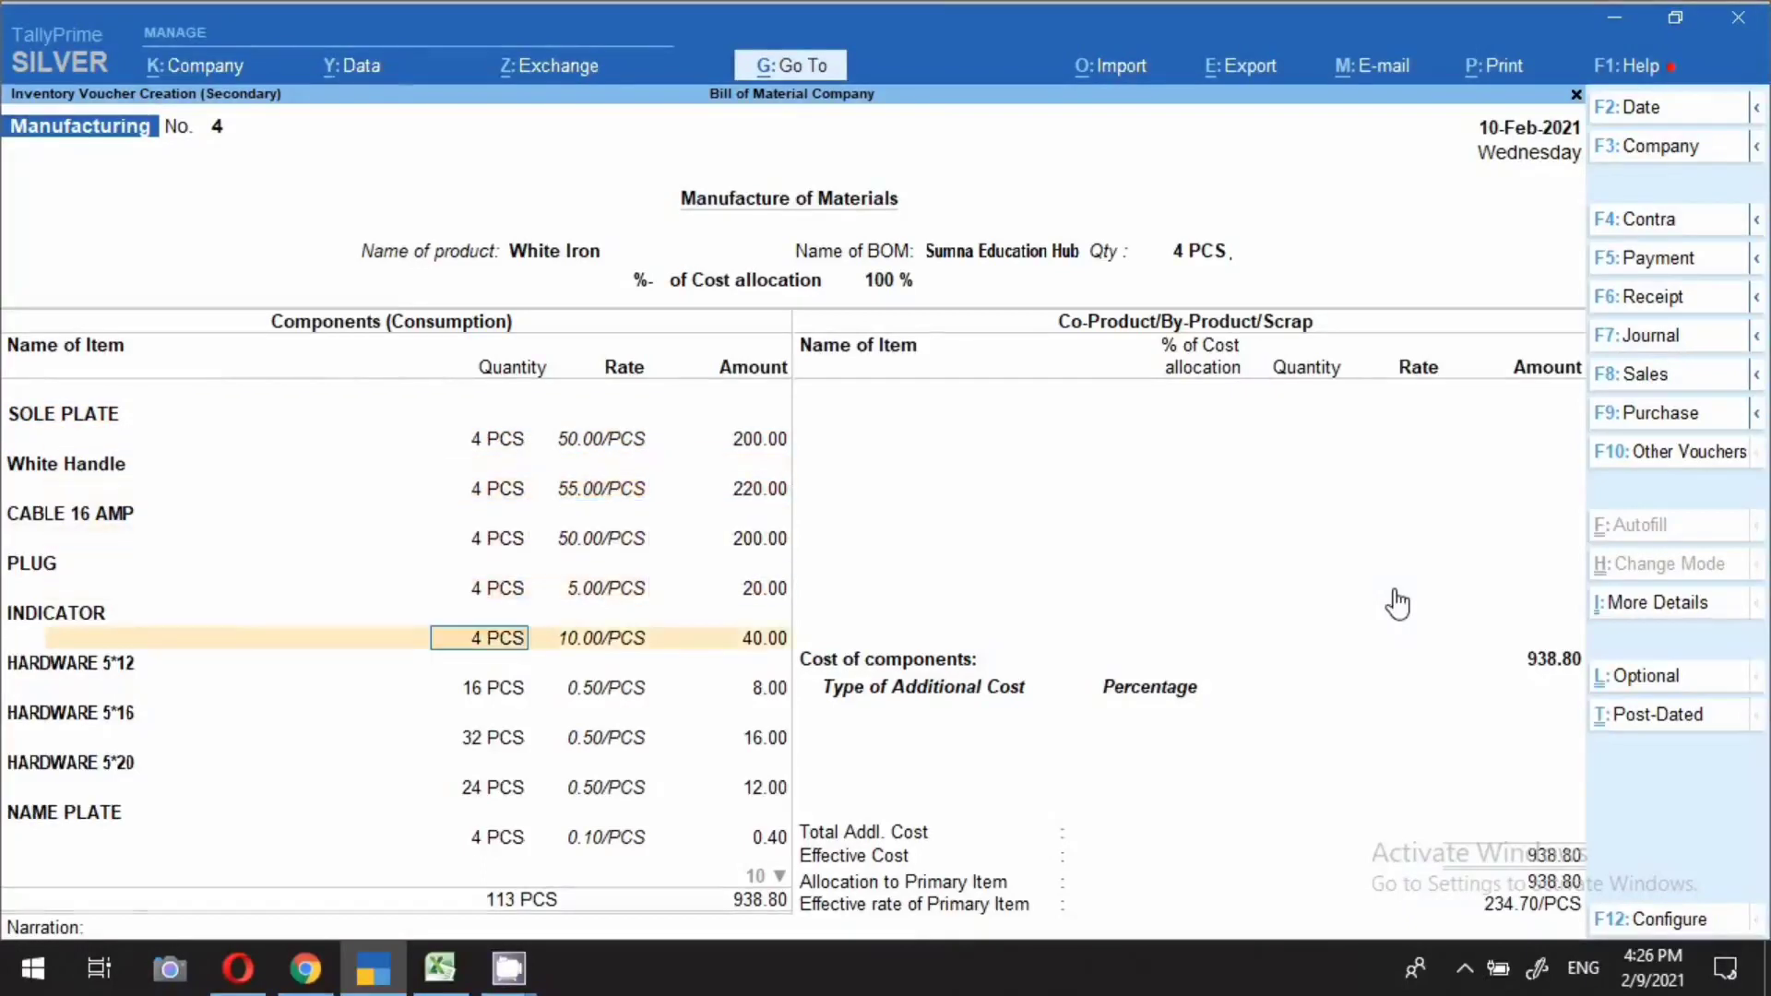
pyautogui.press('Return')
pyautogui.press('Return')
pyautogui.press('Return')
pyautogui.press('Return')
pyautogui.press('Return')
pyautogui.press('Return')
pyautogui.press('Return')
pyautogui.press('Return')
pyautogui.press('Return')
pyautogui.press('Return')
pyautogui.press('Return')
pyautogui.press('Return')
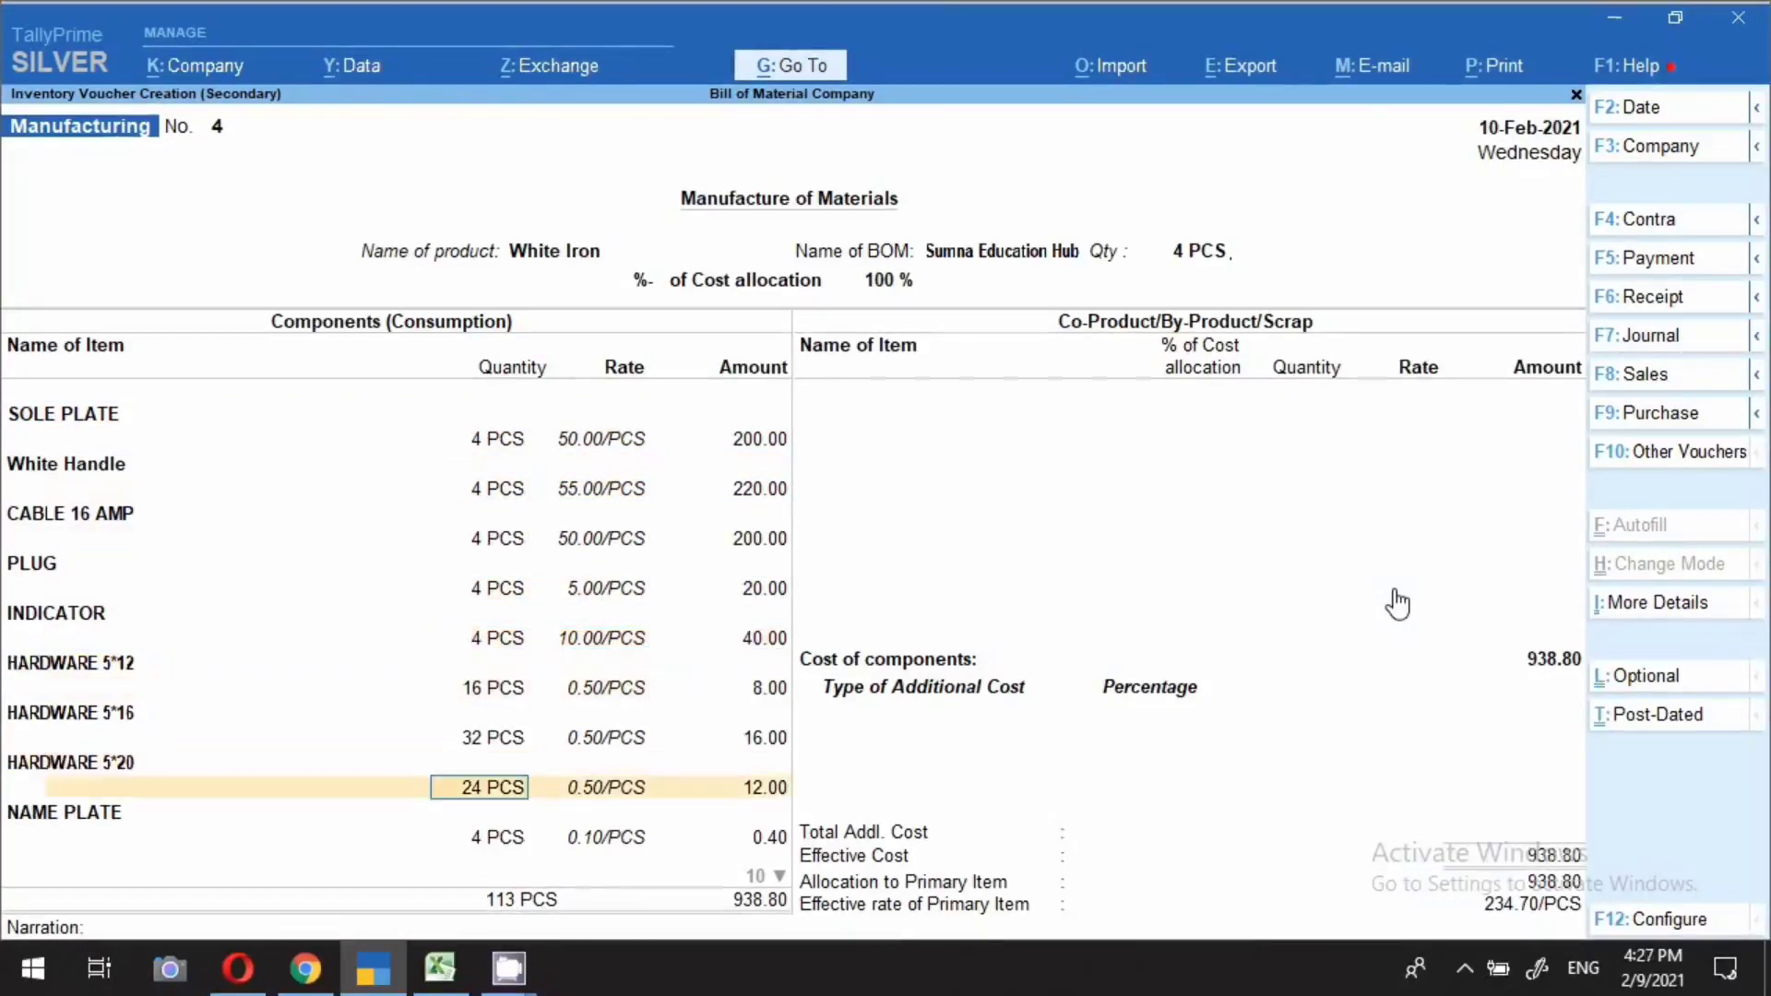
pyautogui.press('Return')
pyautogui.press('Return')
pyautogui.press('Return')
pyautogui.press('Return')
pyautogui.press('Return')
pyautogui.press('Return')
pyautogui.press('Return')
pyautogui.press('Return')
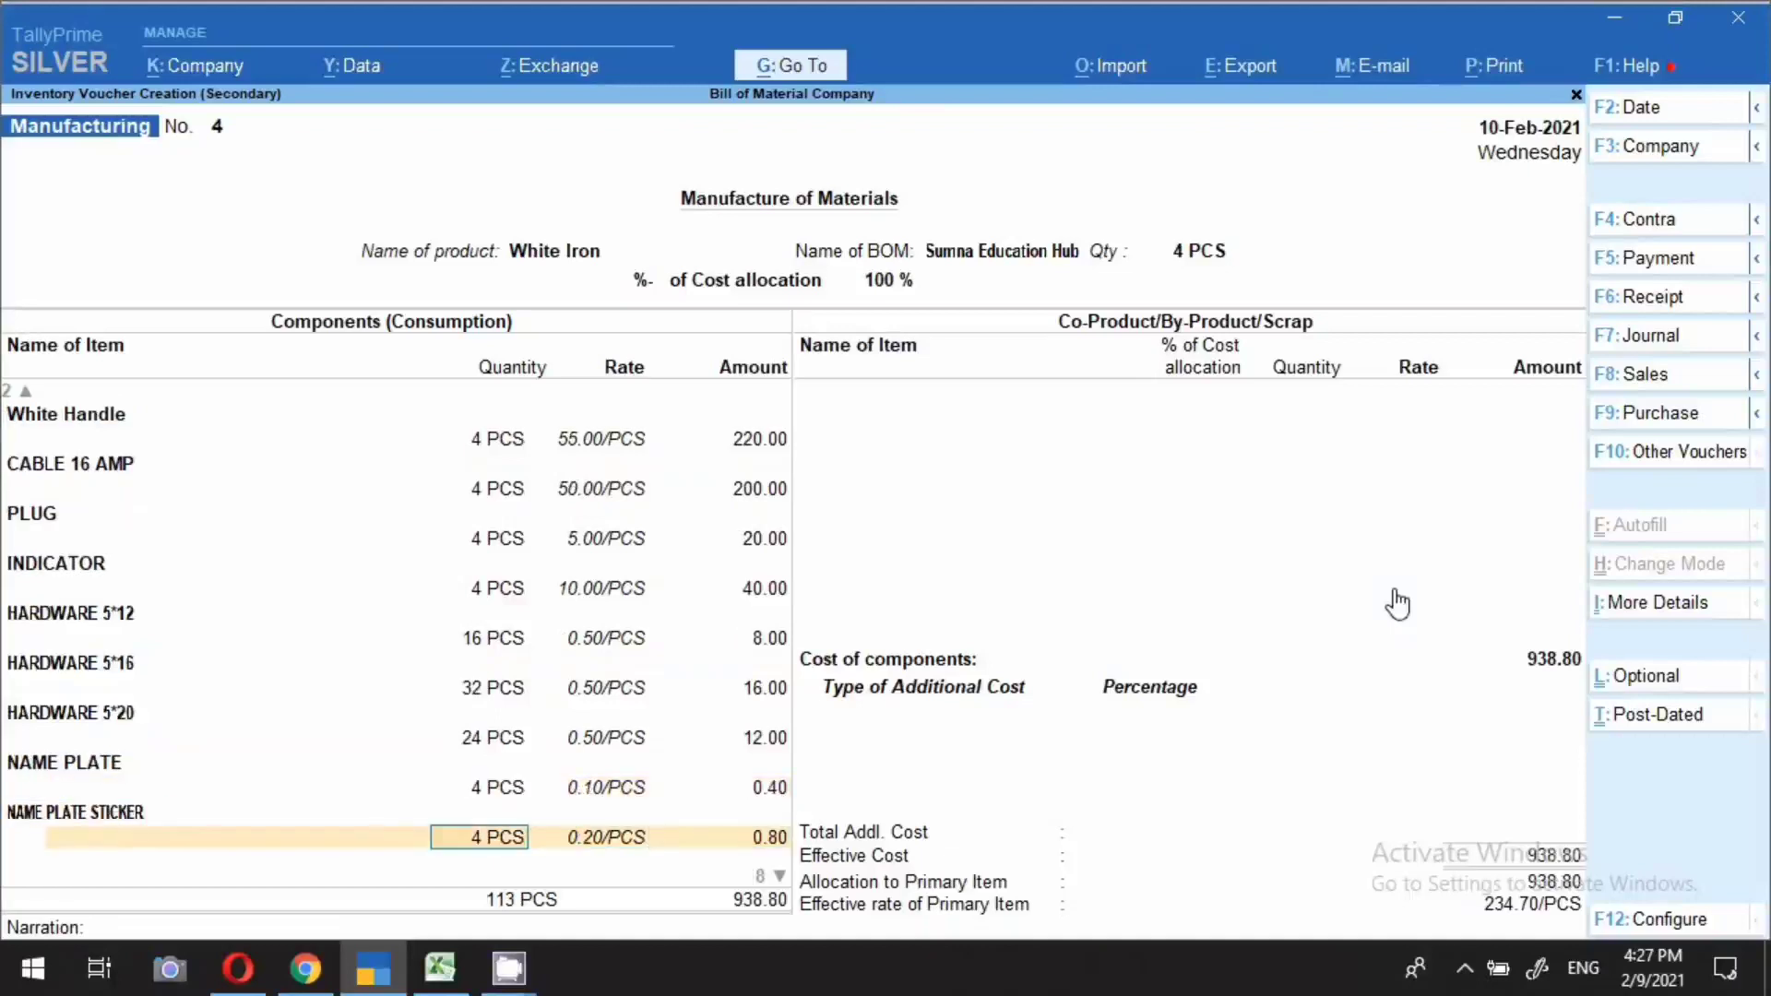
pyautogui.press('Return')
pyautogui.press('Return')
pyautogui.press('Return')
pyautogui.press('Return')
pyautogui.press('Return')
pyautogui.press('Return')
pyautogui.press('Return')
pyautogui.press('Return')
pyautogui.press('Return')
pyautogui.press('Return')
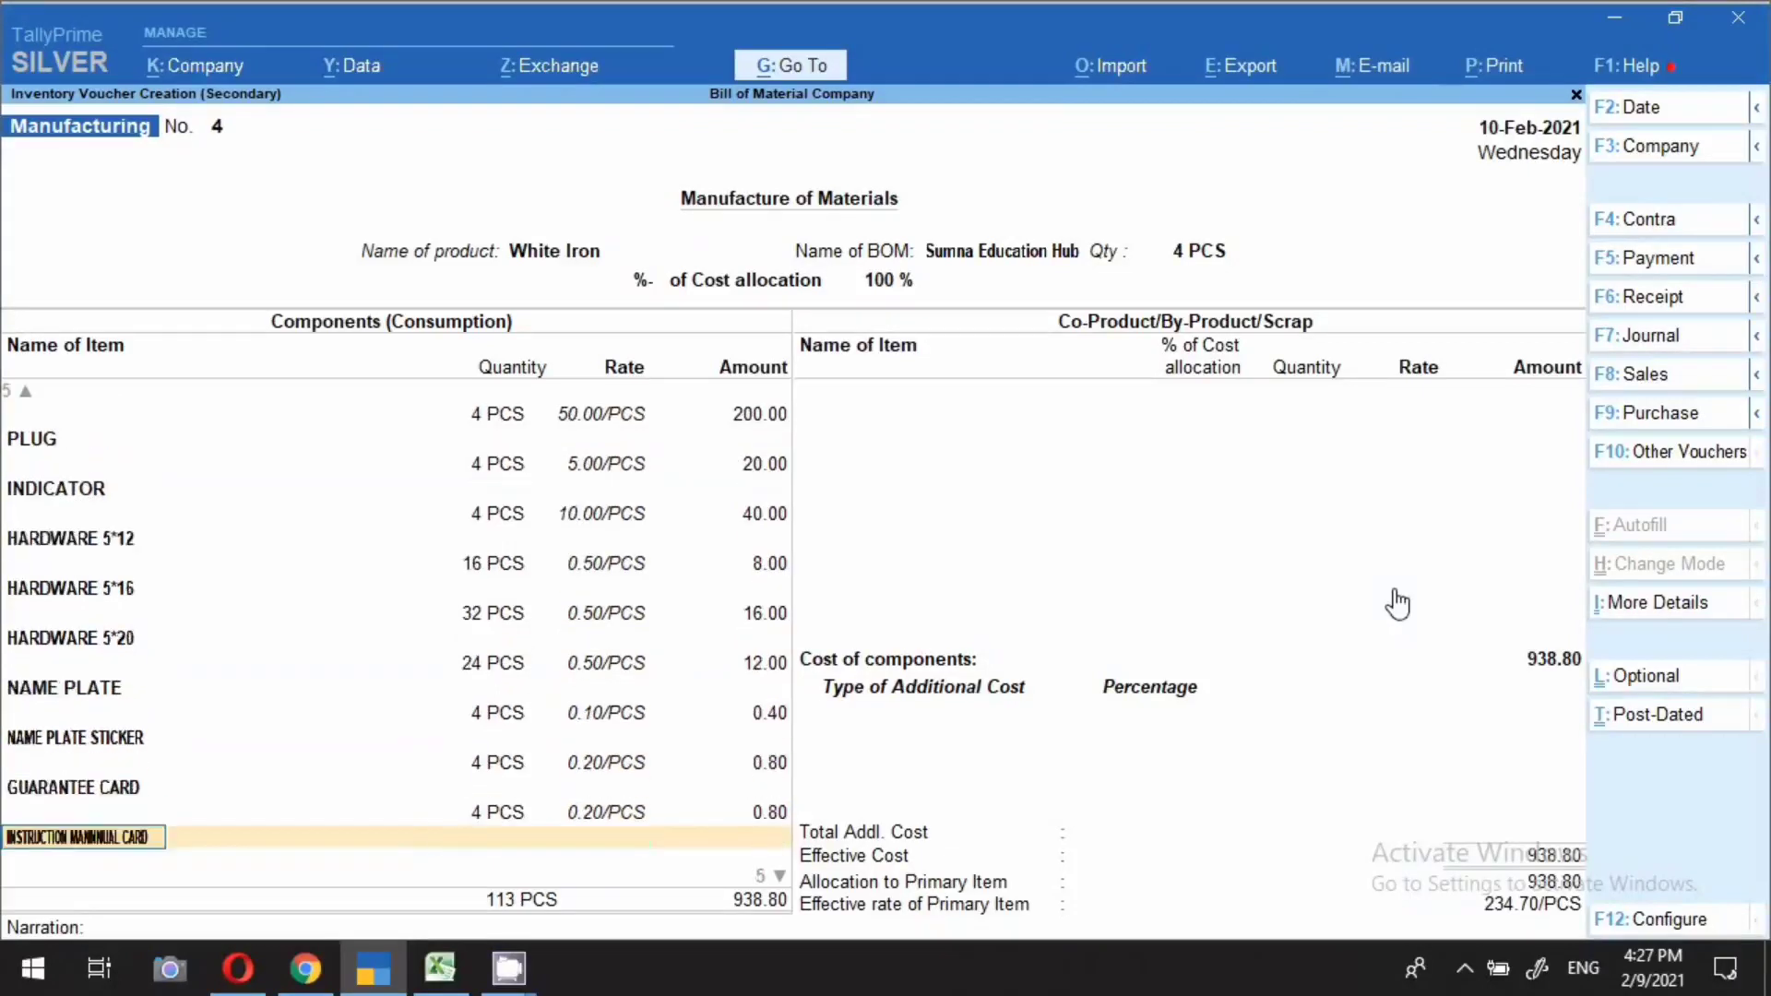
pyautogui.press('Return')
pyautogui.press('Return')
pyautogui.press('Return')
pyautogui.press('Return')
pyautogui.press('Return')
pyautogui.press('Return')
pyautogui.press('Return')
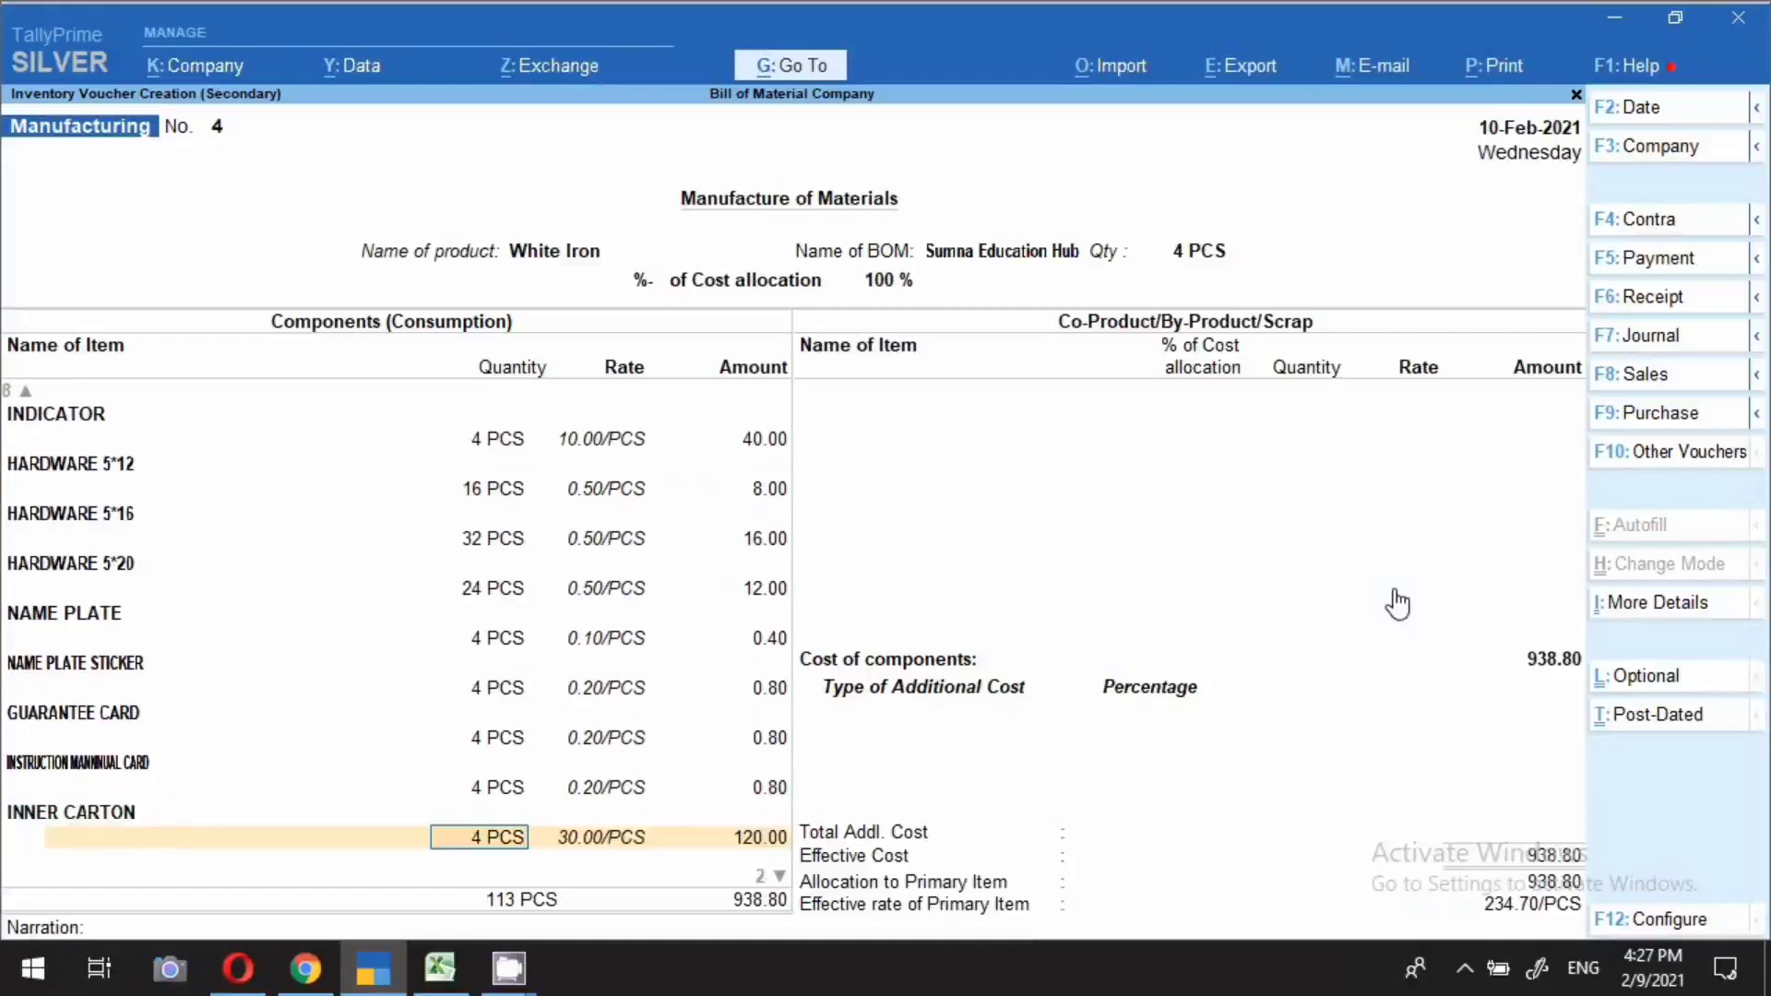
pyautogui.press('Return')
pyautogui.press('Return')
pyautogui.press('Return')
pyautogui.press('Return')
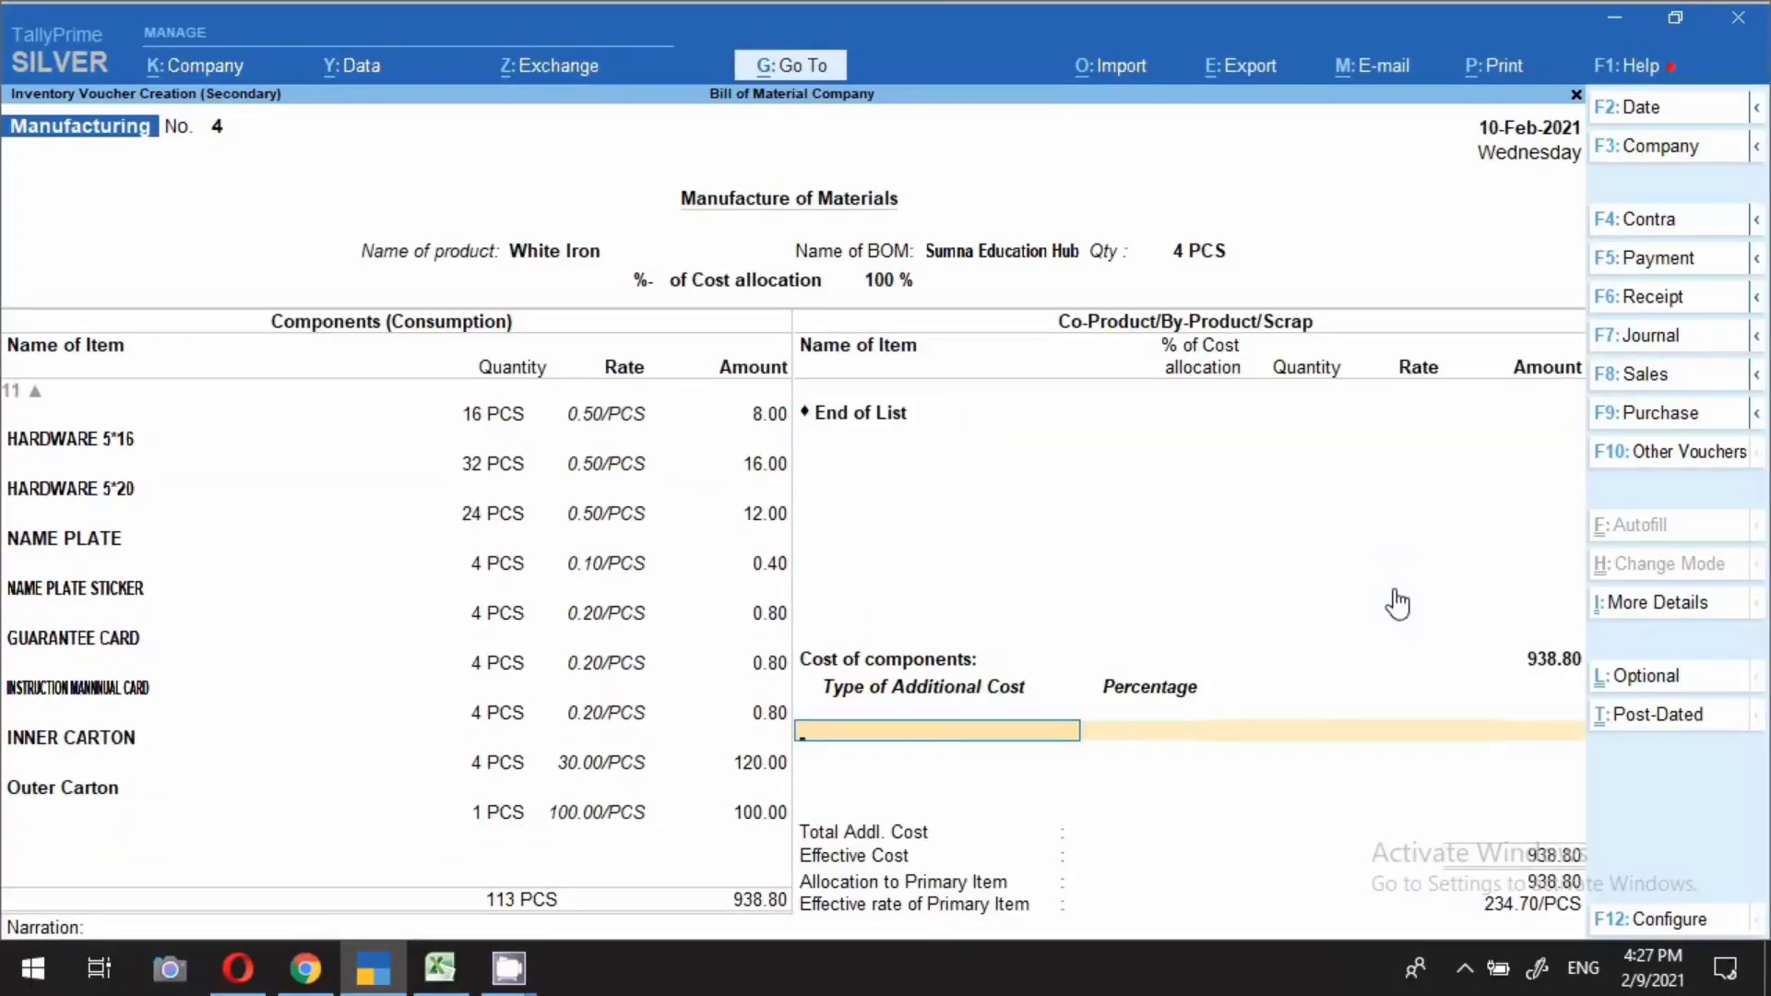
pyautogui.press('Return')
pyautogui.press('Return')
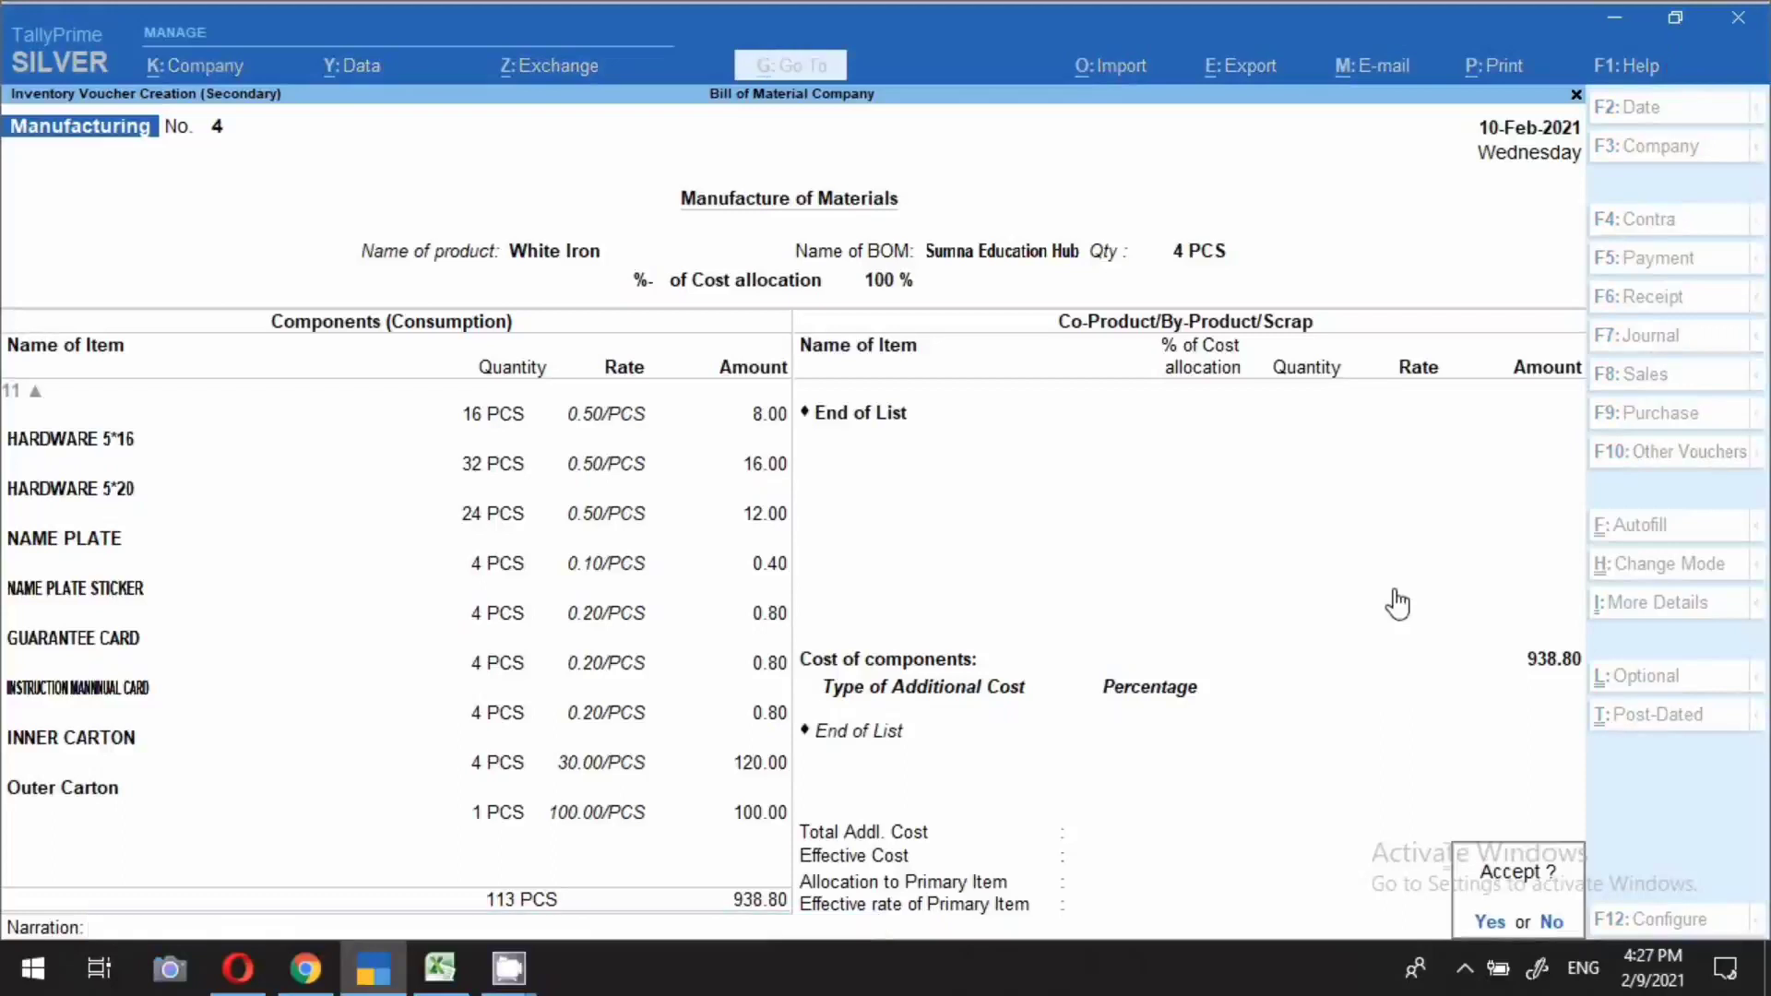
pyautogui.press('Return')
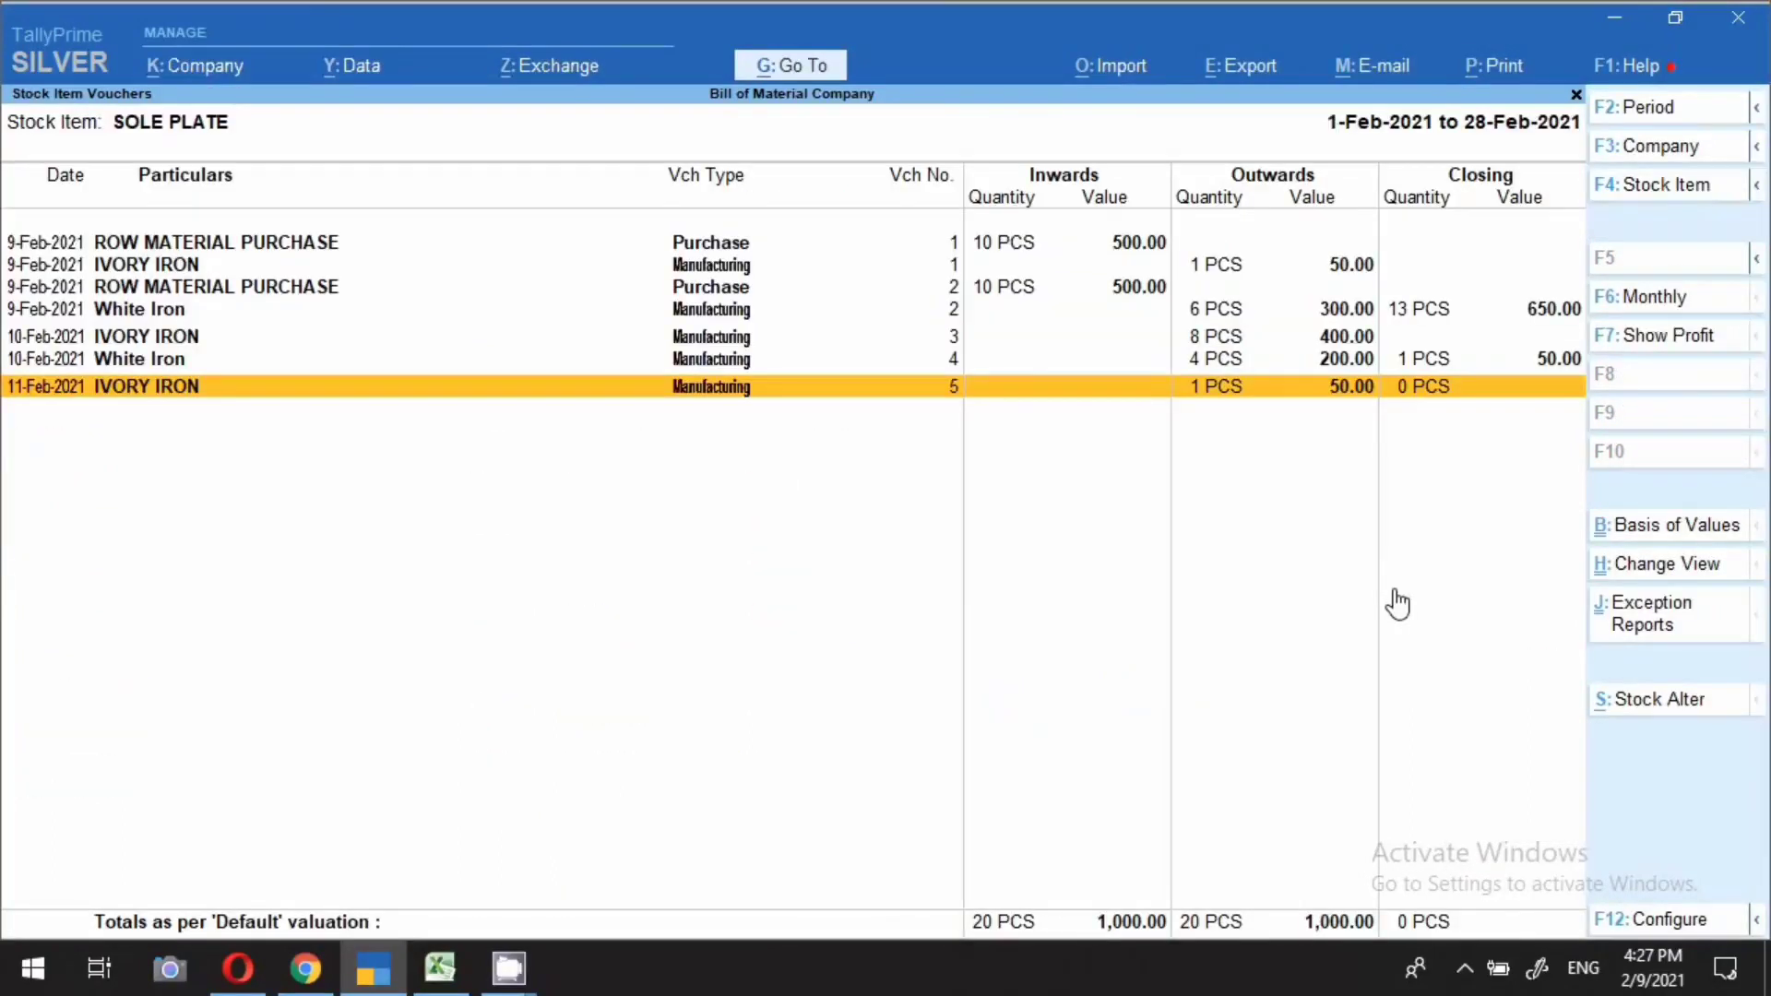
# Return to the Stock Summary and examine the component items' closing balances, including CABLE 16 AMP, NAME PLATE, Outer Carton, PLUG and SOLE PLATE
pyautogui.press('Escape')
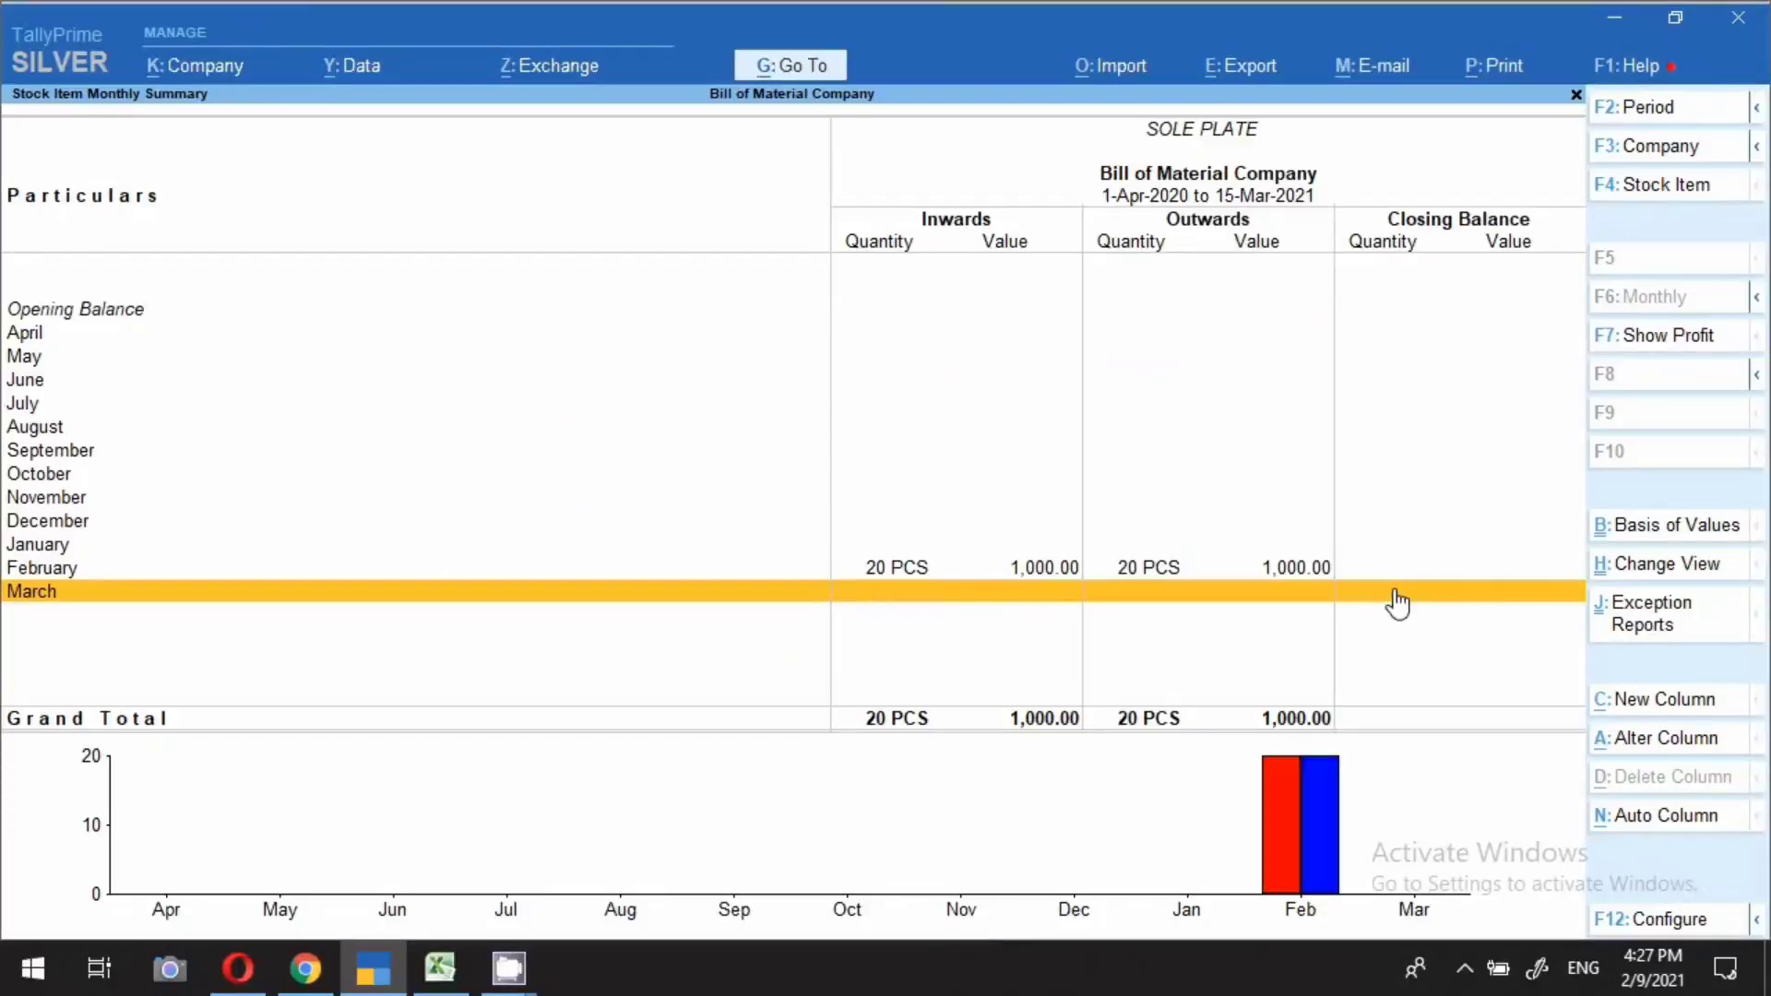
pyautogui.press('Escape')
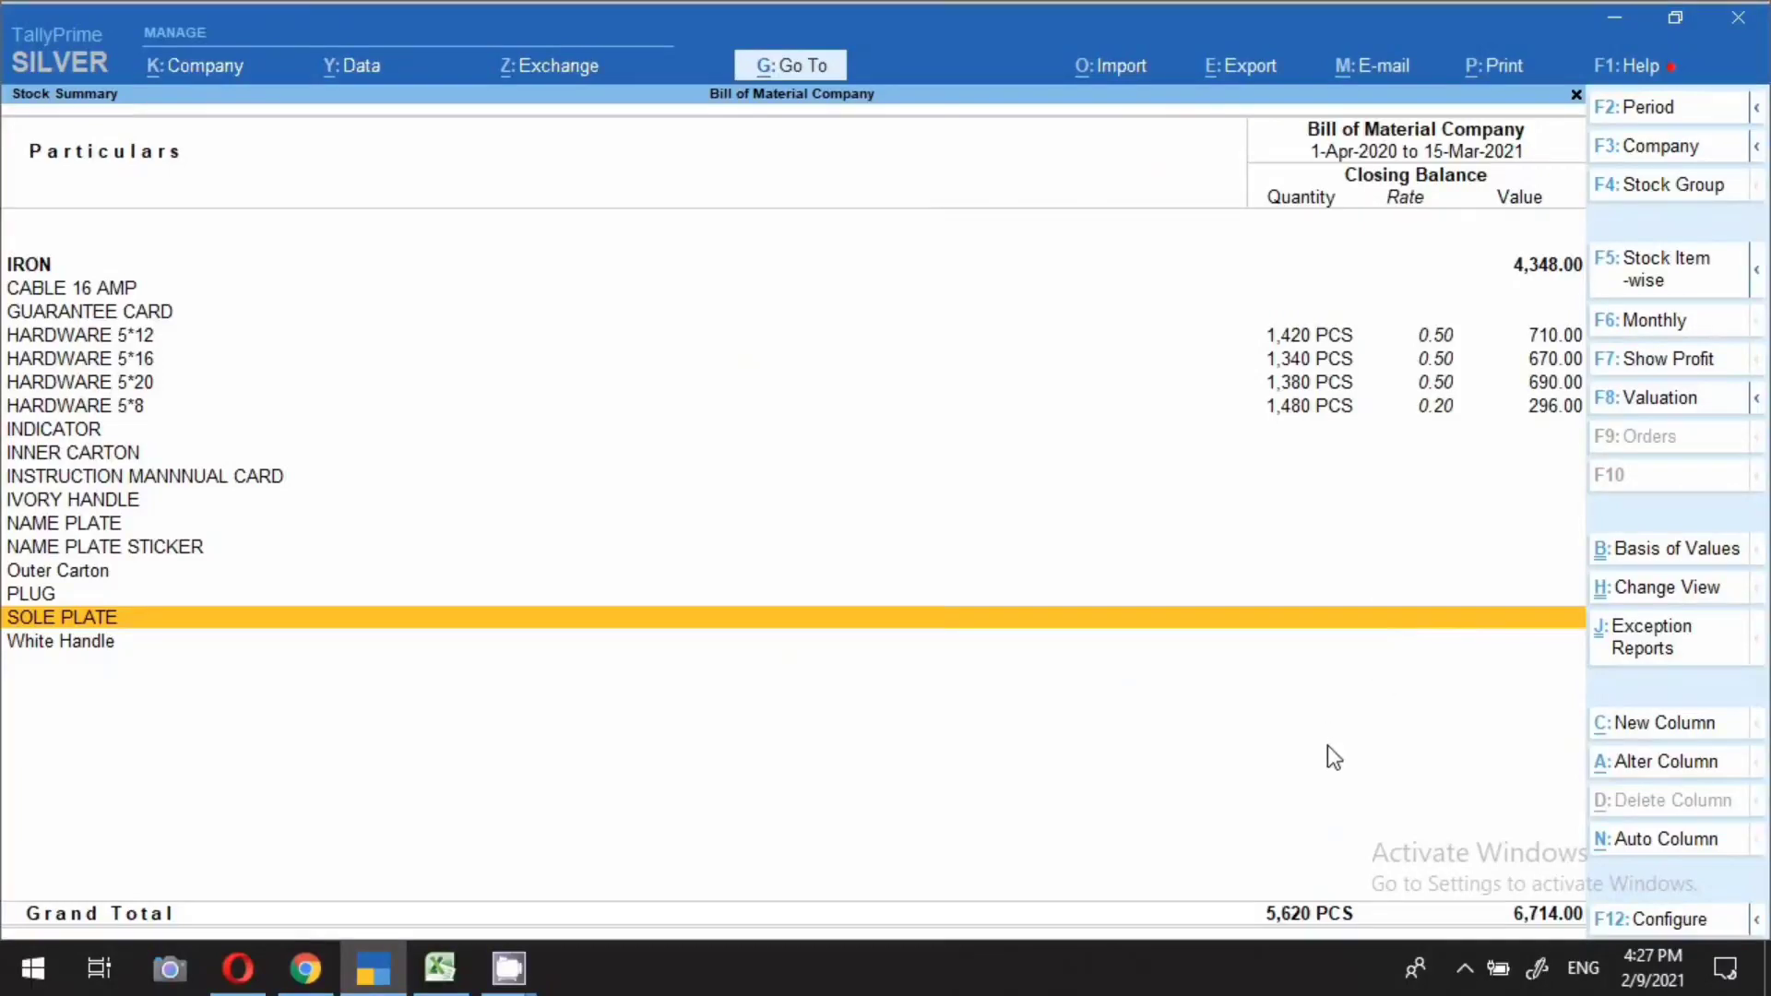
pyautogui.press('Up')
pyautogui.press('Up')
pyautogui.press('Up')
pyautogui.press('Up')
pyautogui.press('Up')
pyautogui.press('Up')
pyautogui.press('Up')
pyautogui.press('Up')
pyautogui.press('Up')
pyautogui.press('Up')
pyautogui.press('Up')
pyautogui.press('Up')
pyautogui.press('Up')
pyautogui.press('Up')
pyautogui.press('Up')
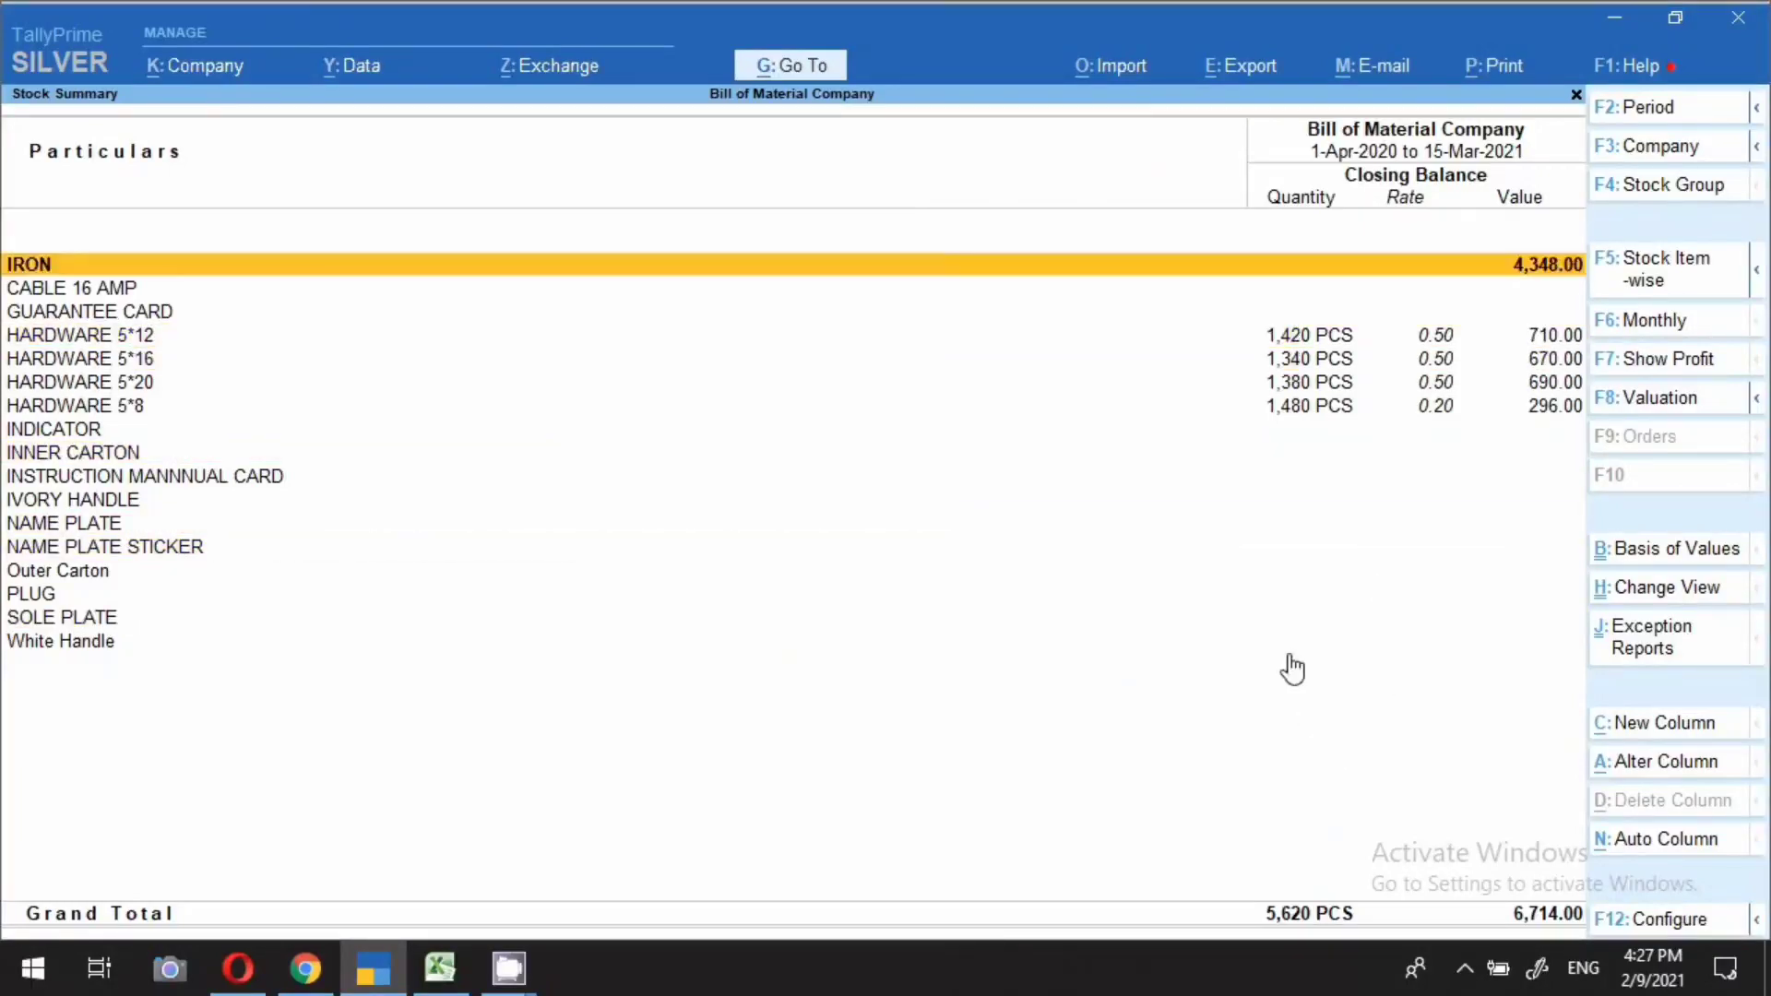
pyautogui.click(93, 290)
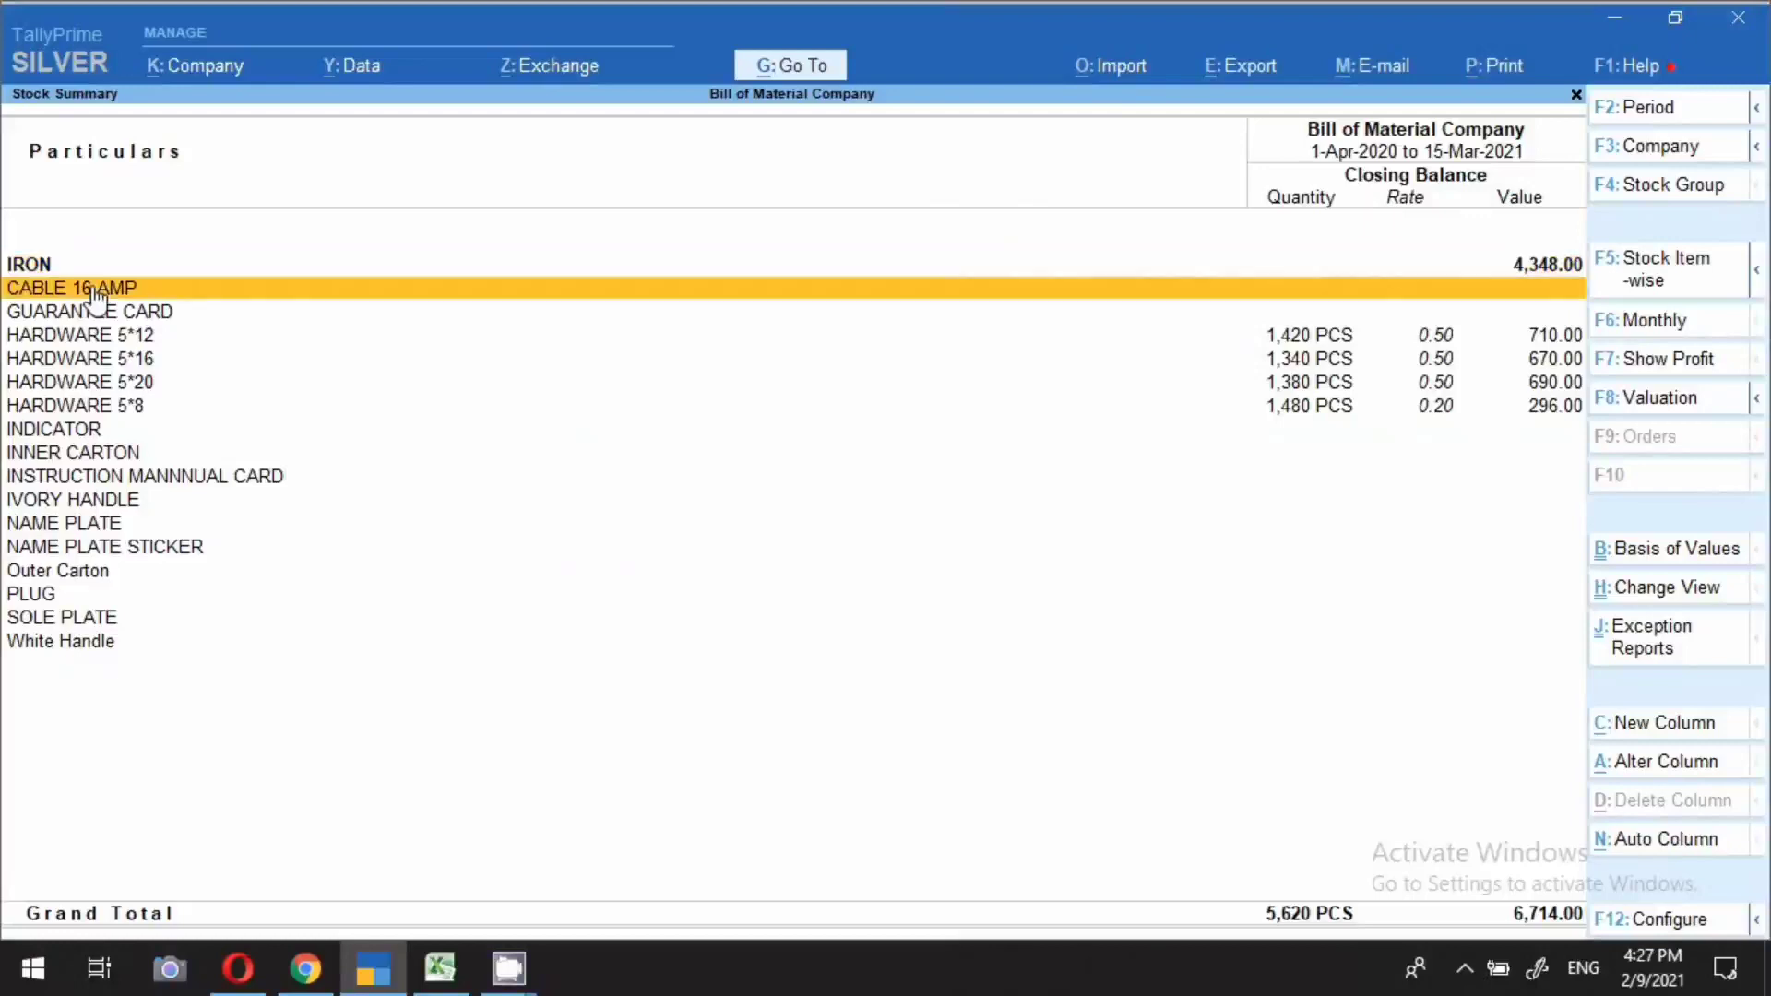
pyautogui.click(107, 522)
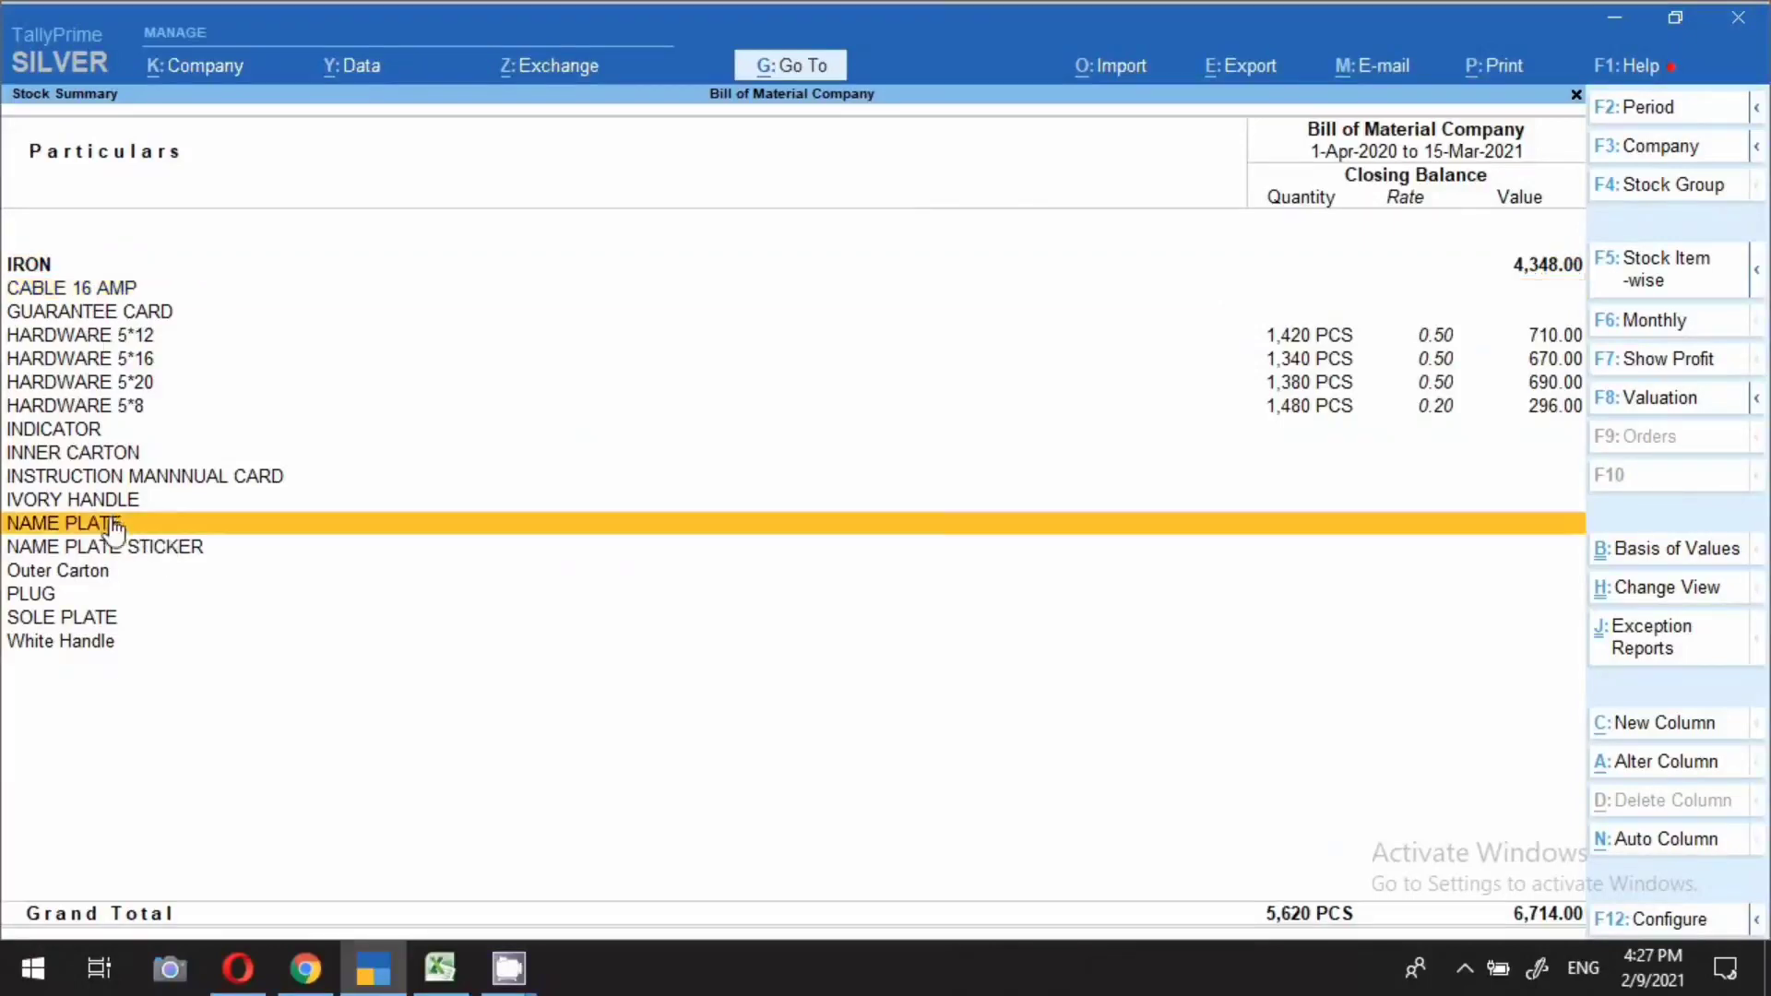
pyautogui.click(102, 574)
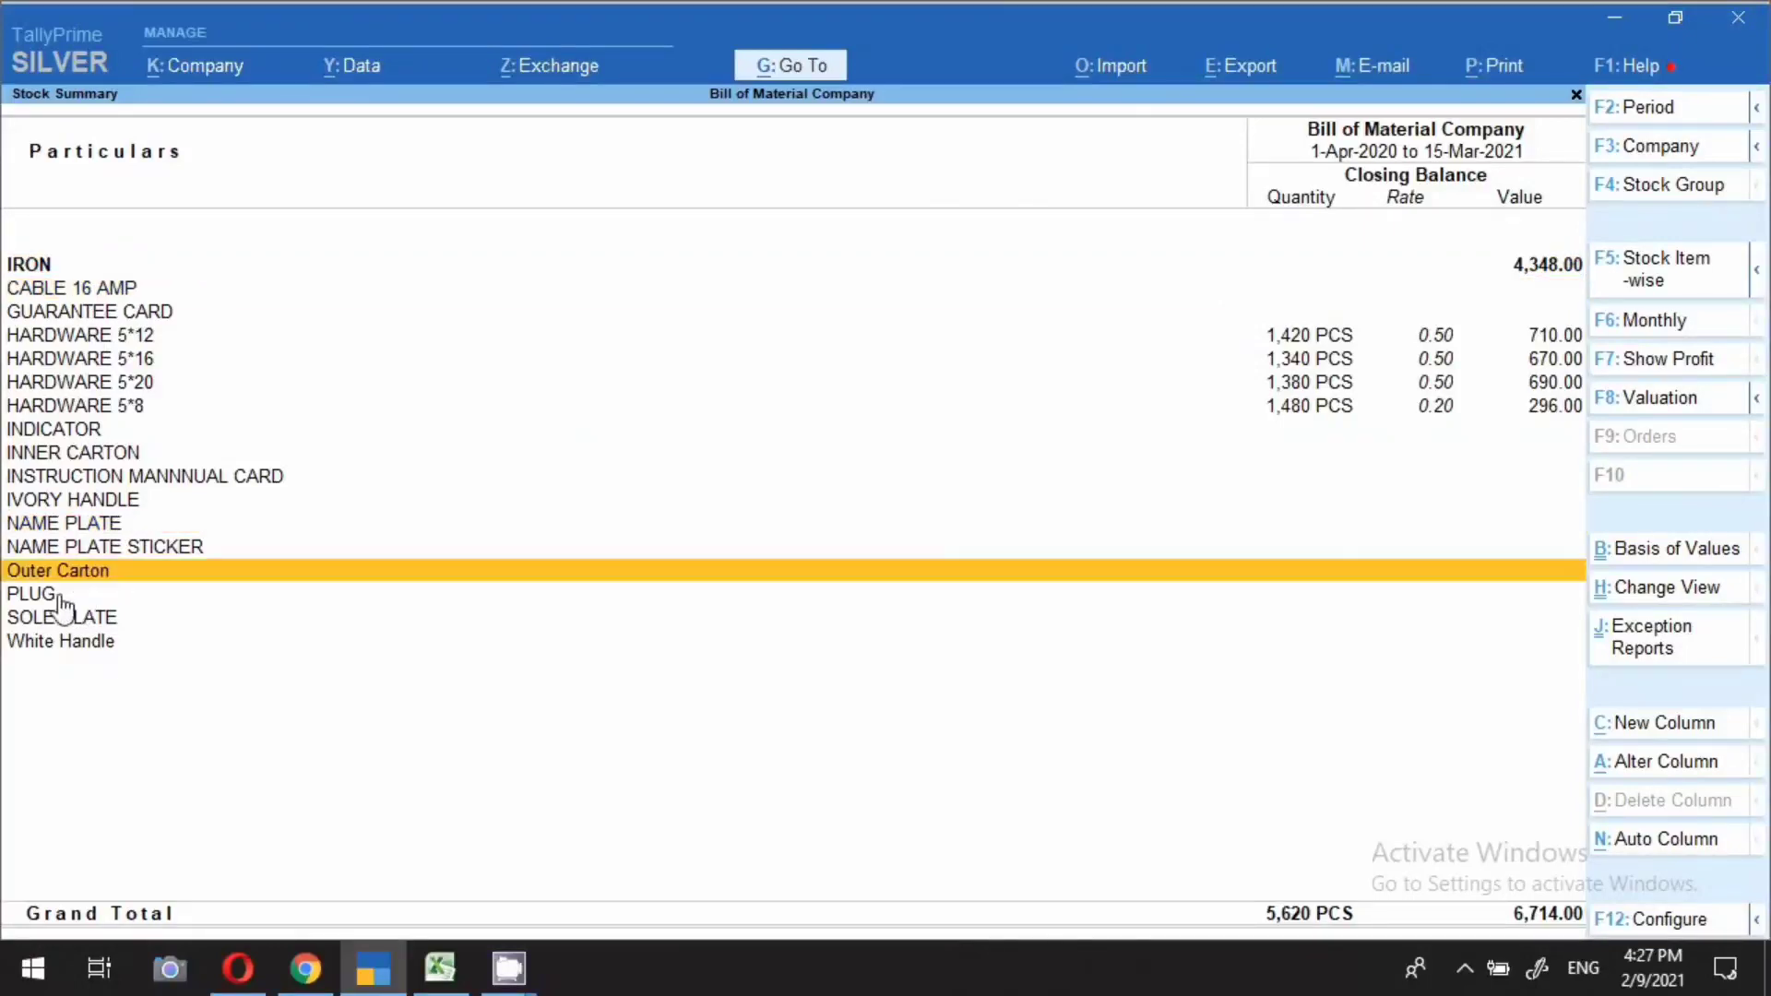
pyautogui.click(57, 595)
pyautogui.click(61, 618)
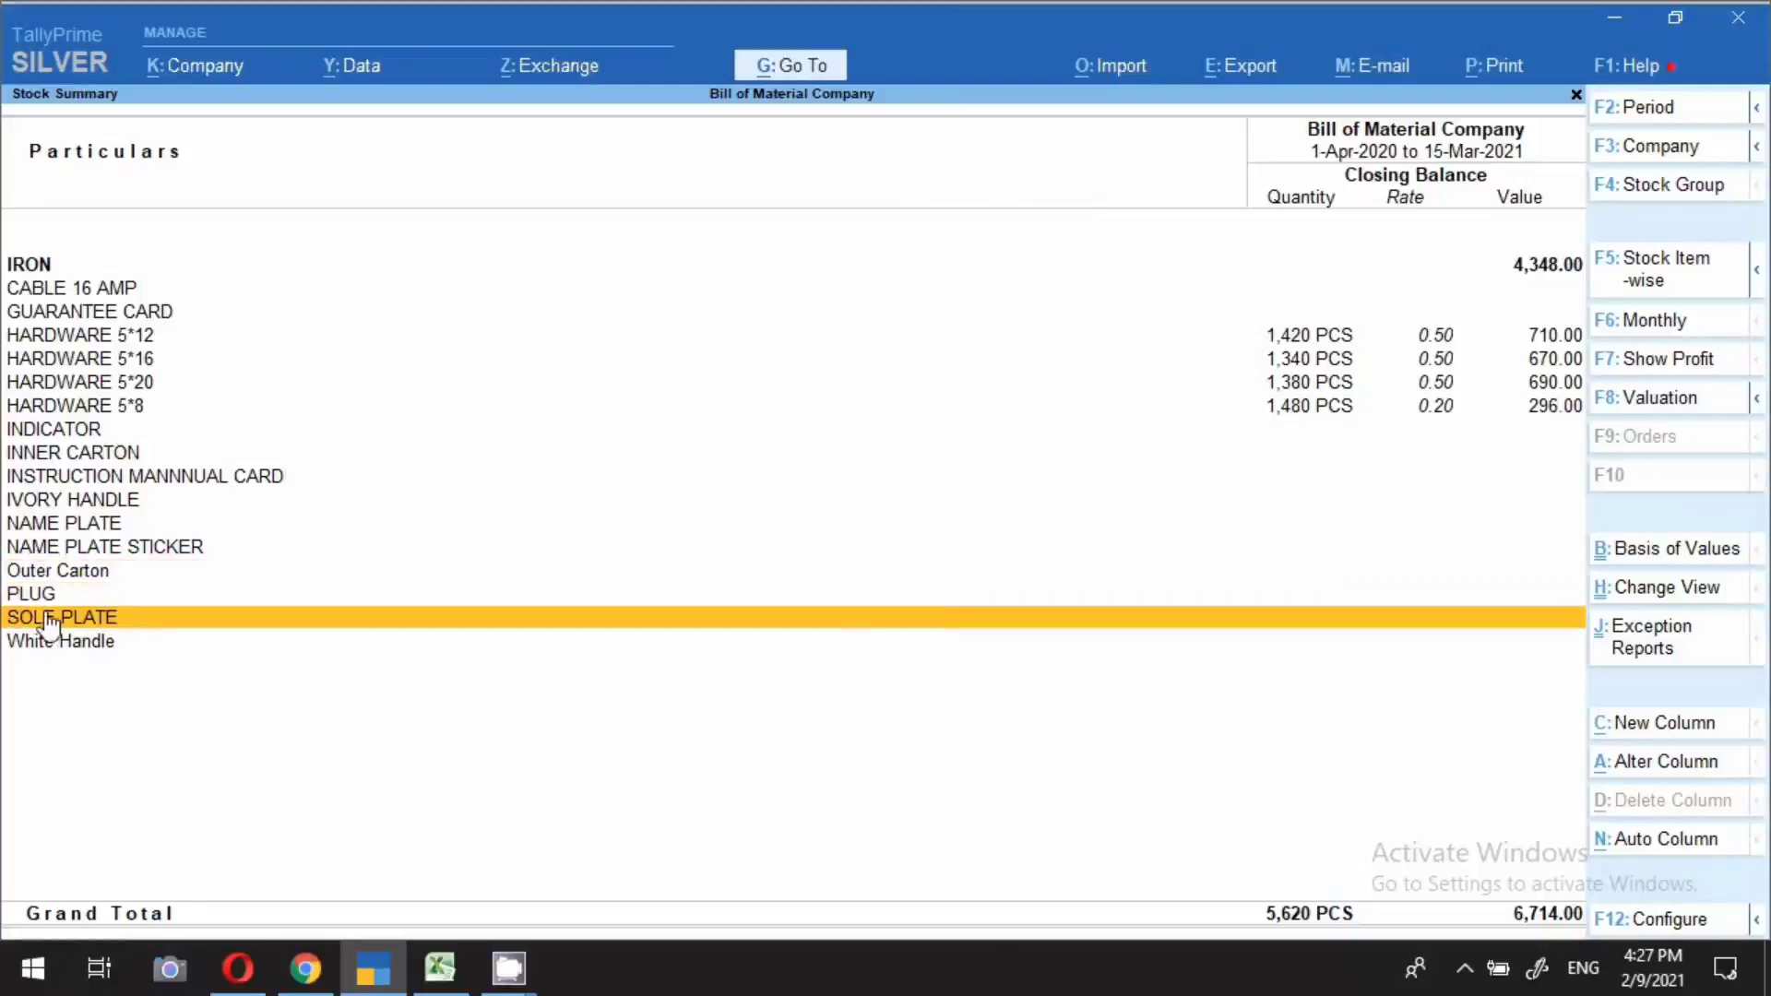
# Review February's inward and outward quantities in the SOLE PLATE monthly summary, and return to the Gateway of Tally
pyautogui.click(48, 618)
pyautogui.press('Up')
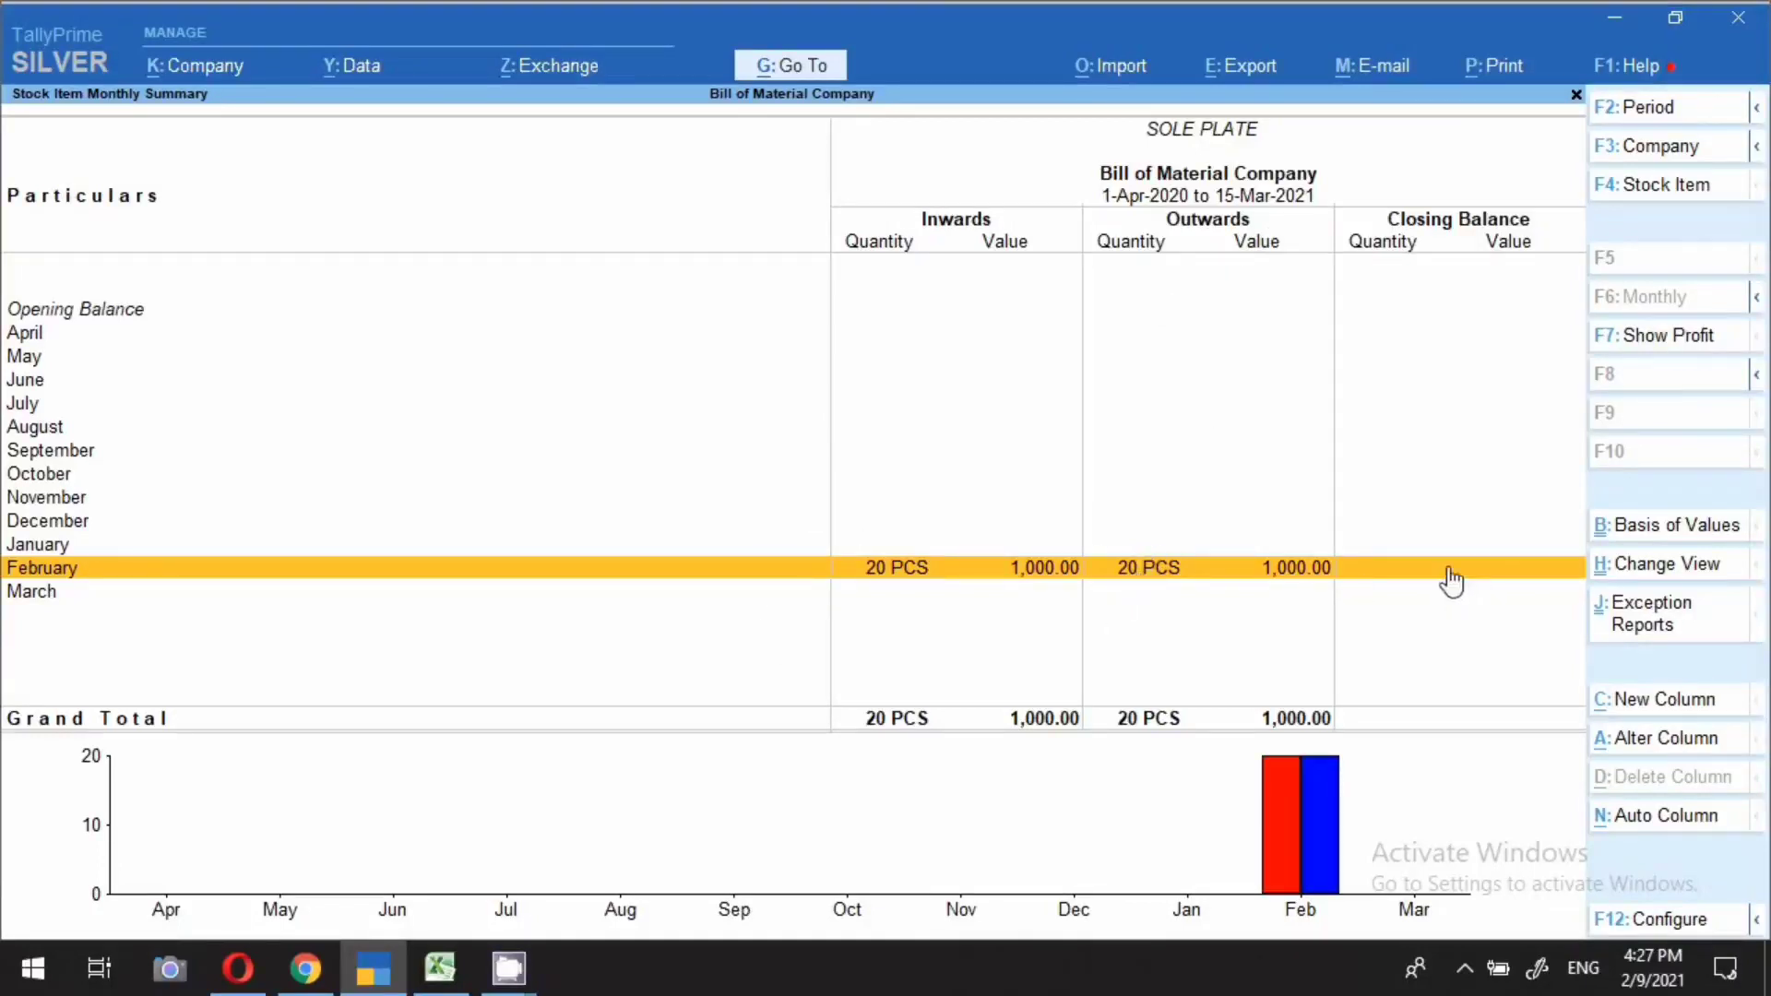
pyautogui.press('Escape')
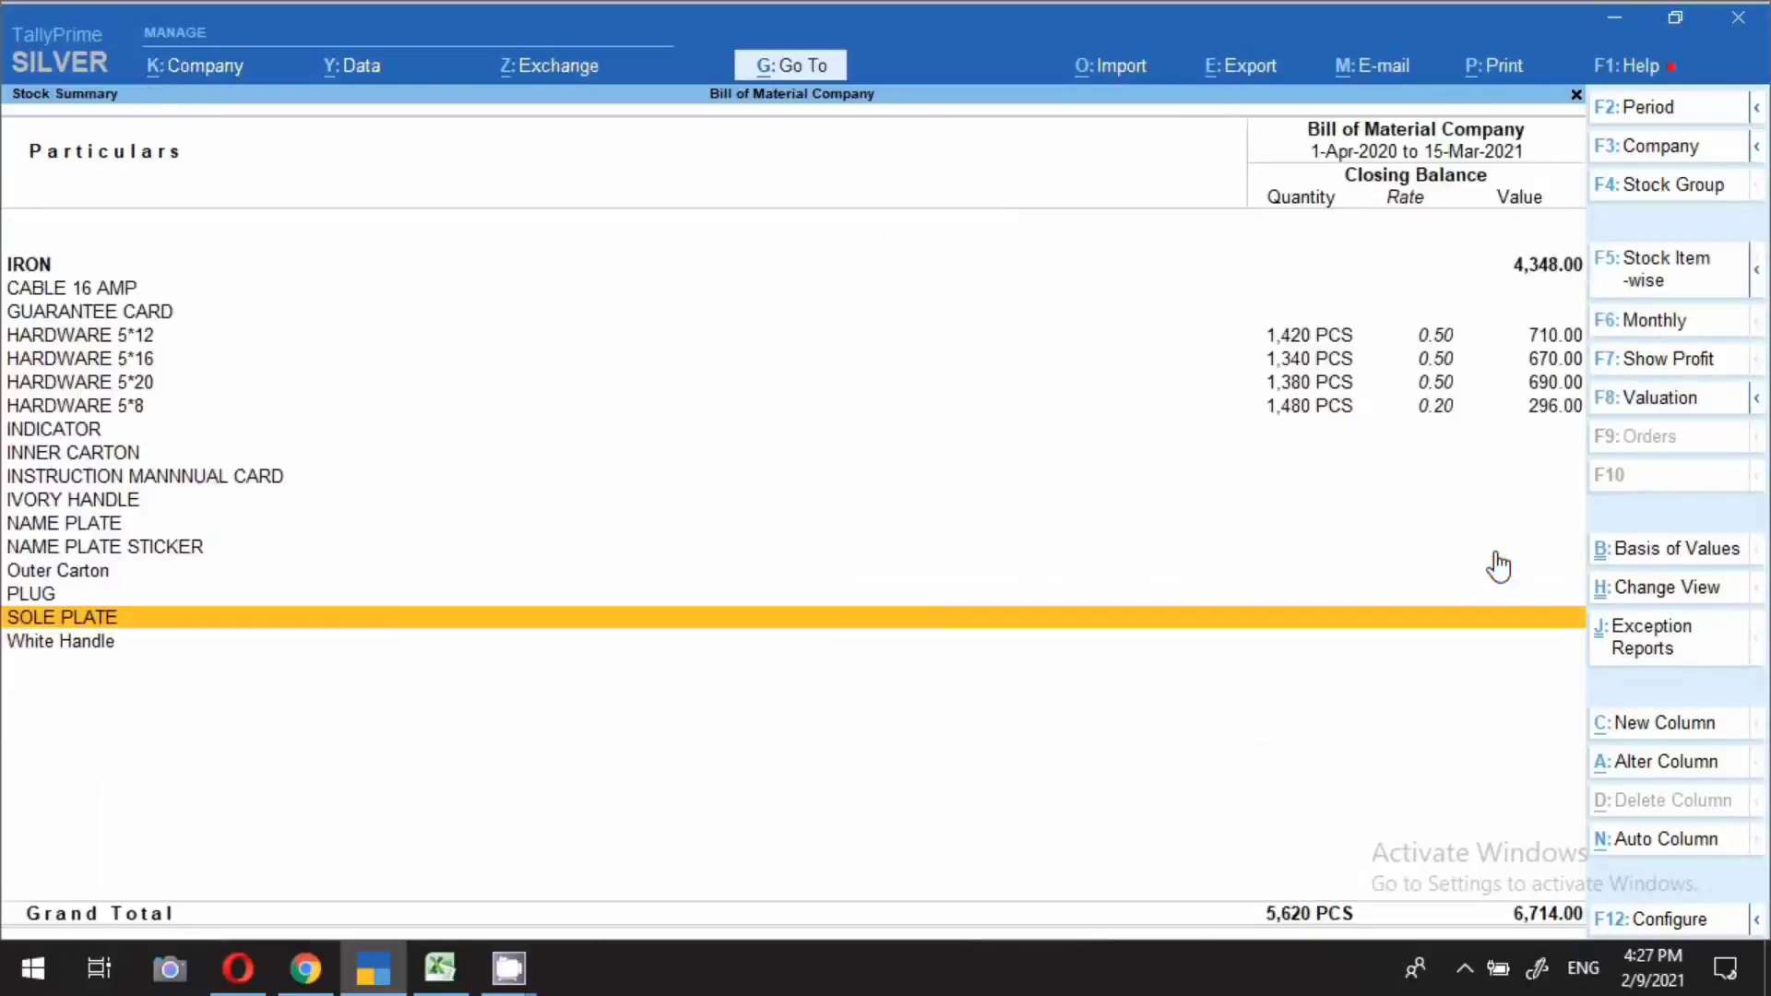
pyautogui.press('Escape')
pyautogui.press('Escape')
pyautogui.press('Escape')
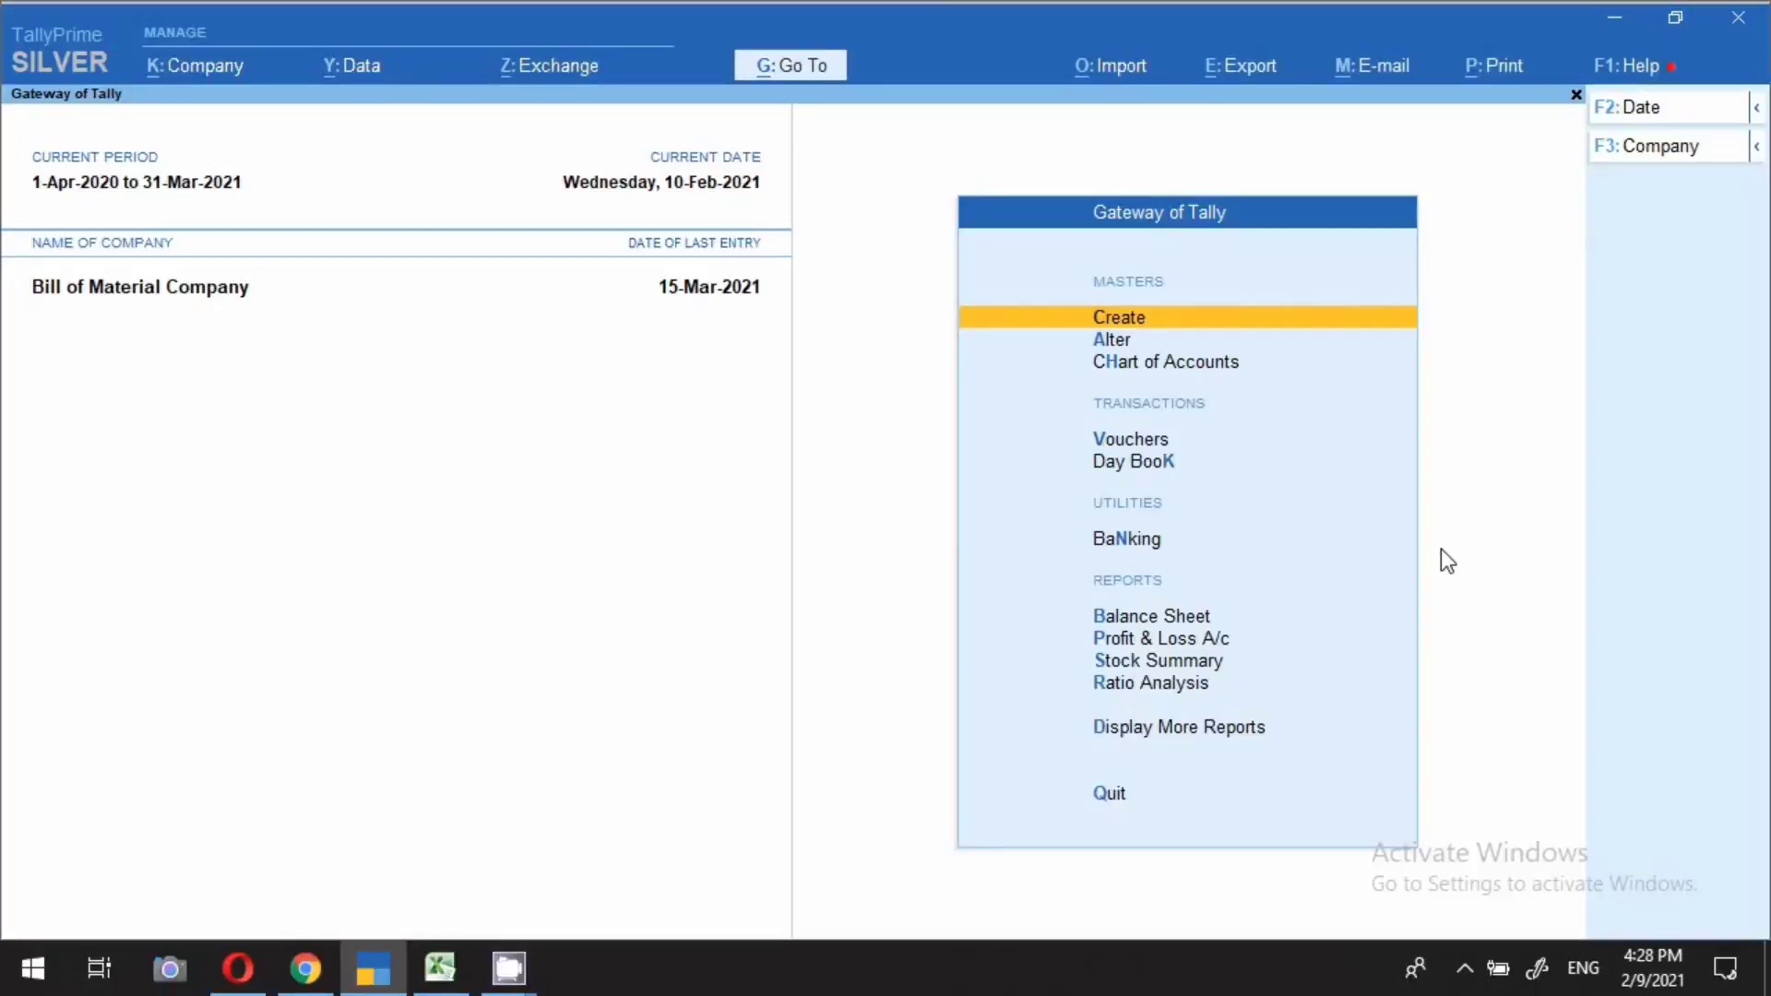
pyautogui.click(1465, 967)
pyautogui.rightClick(1432, 915)
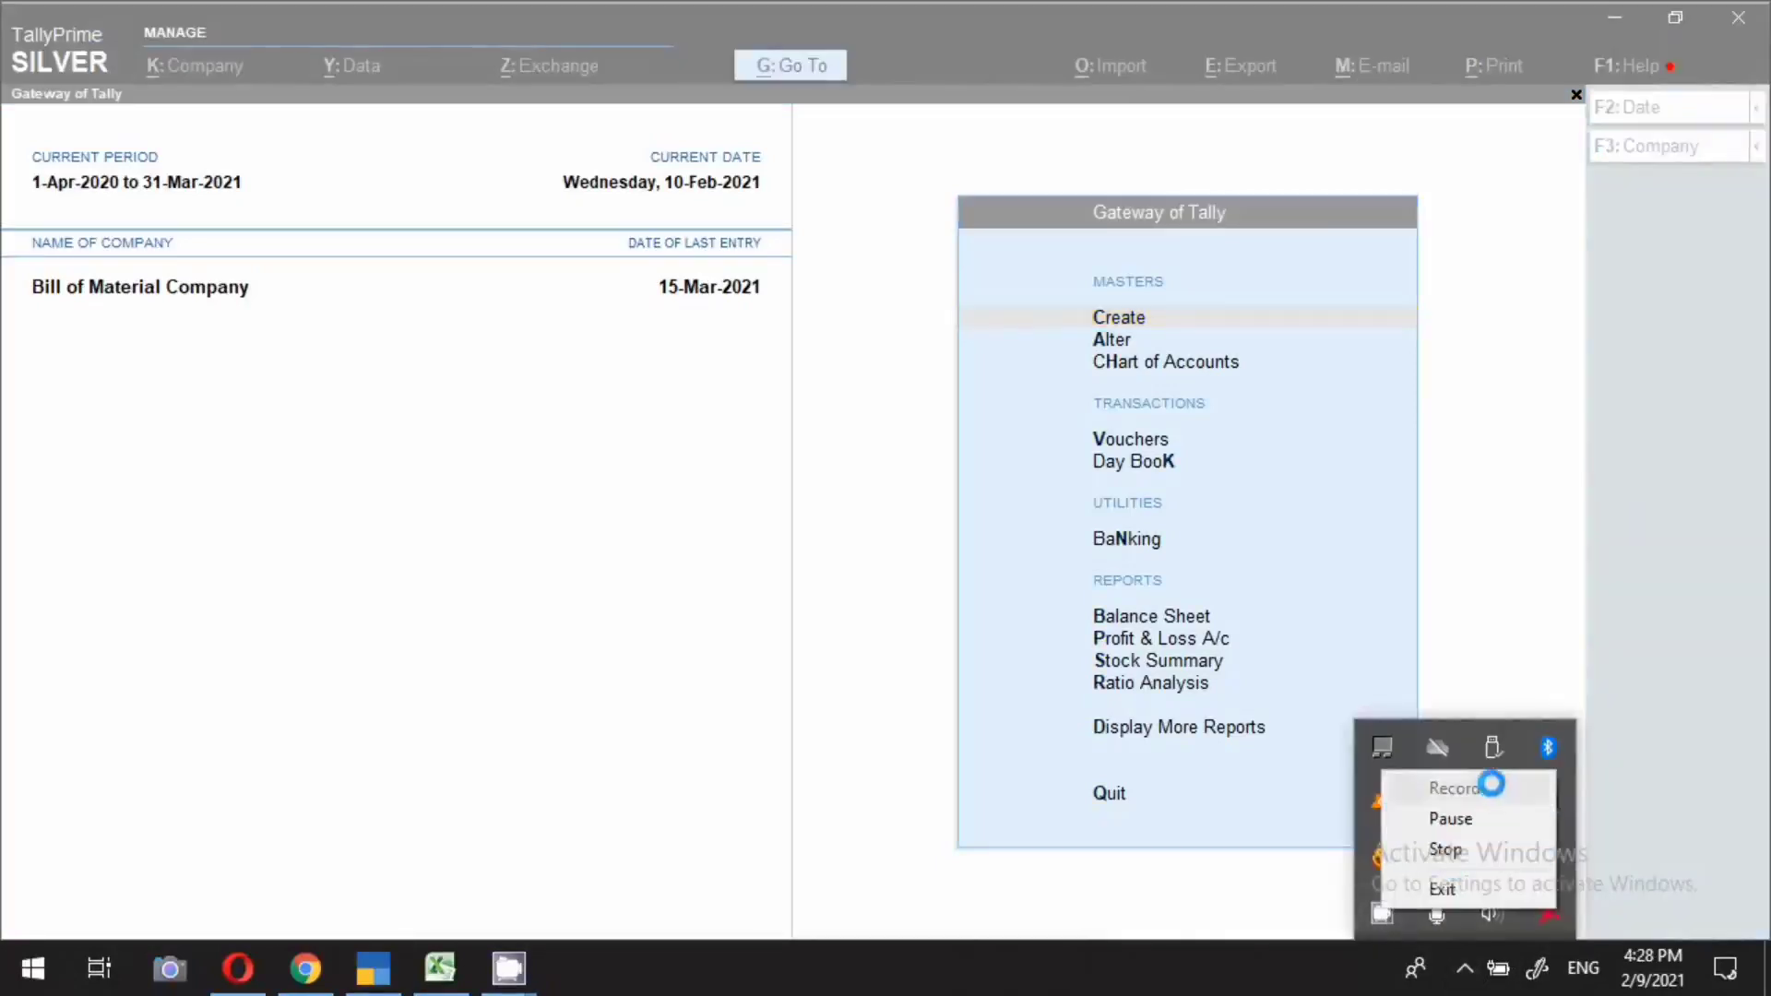